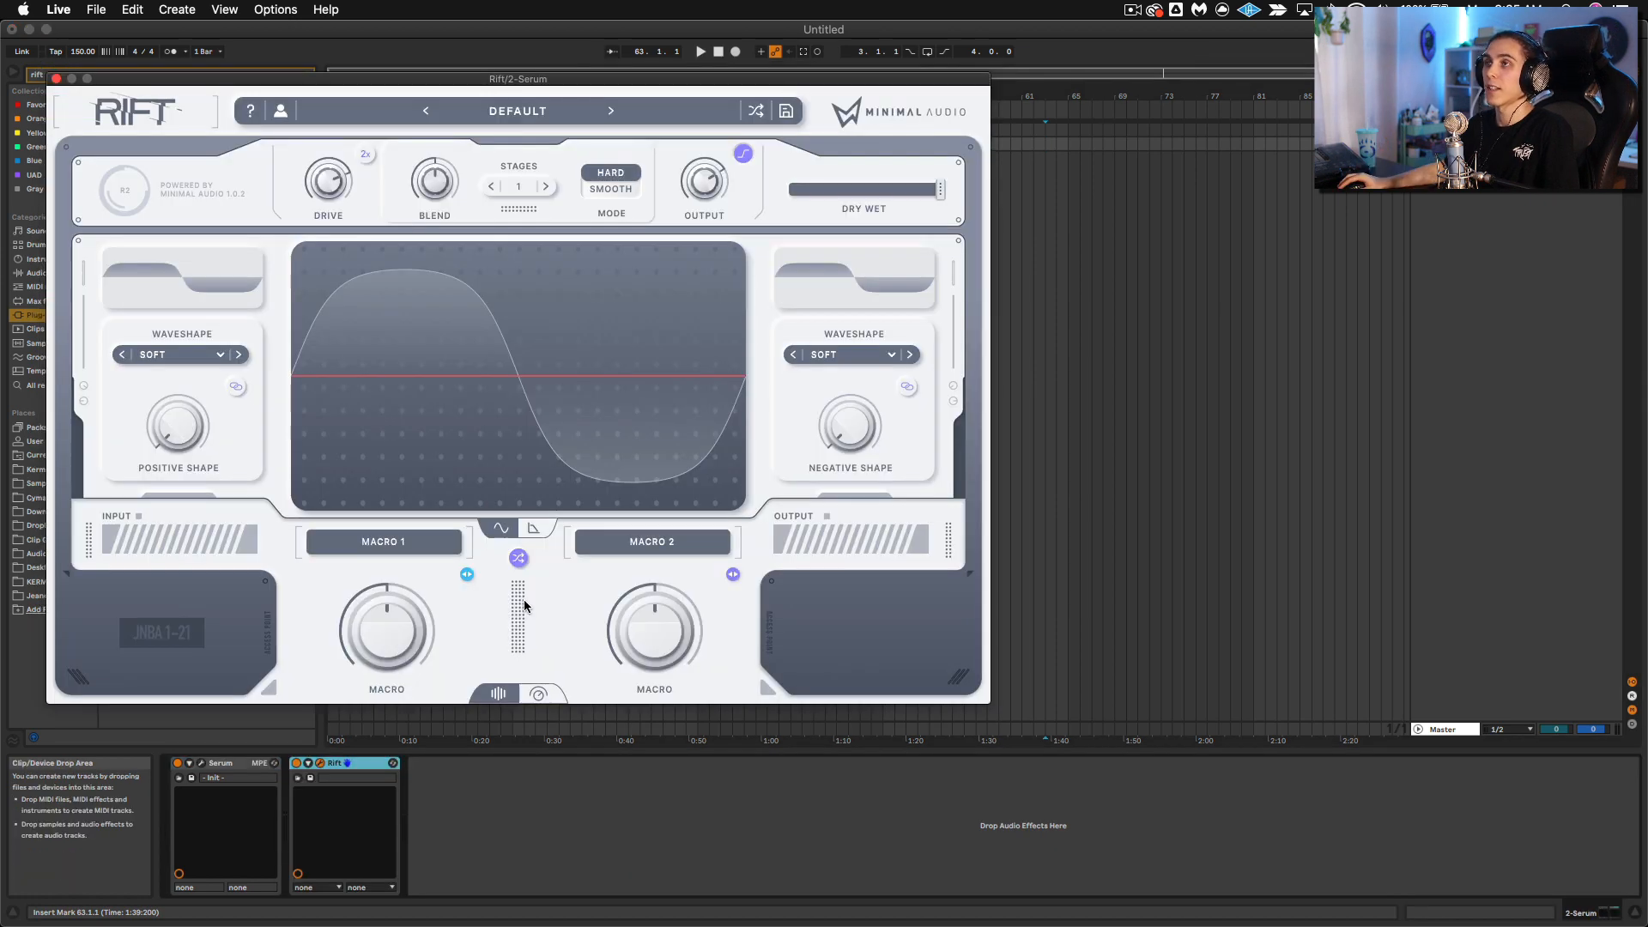
Step: Switch Rift to its advanced view, turn on the Filter section and set its cutoff mode to Tune
left_click(533, 529)
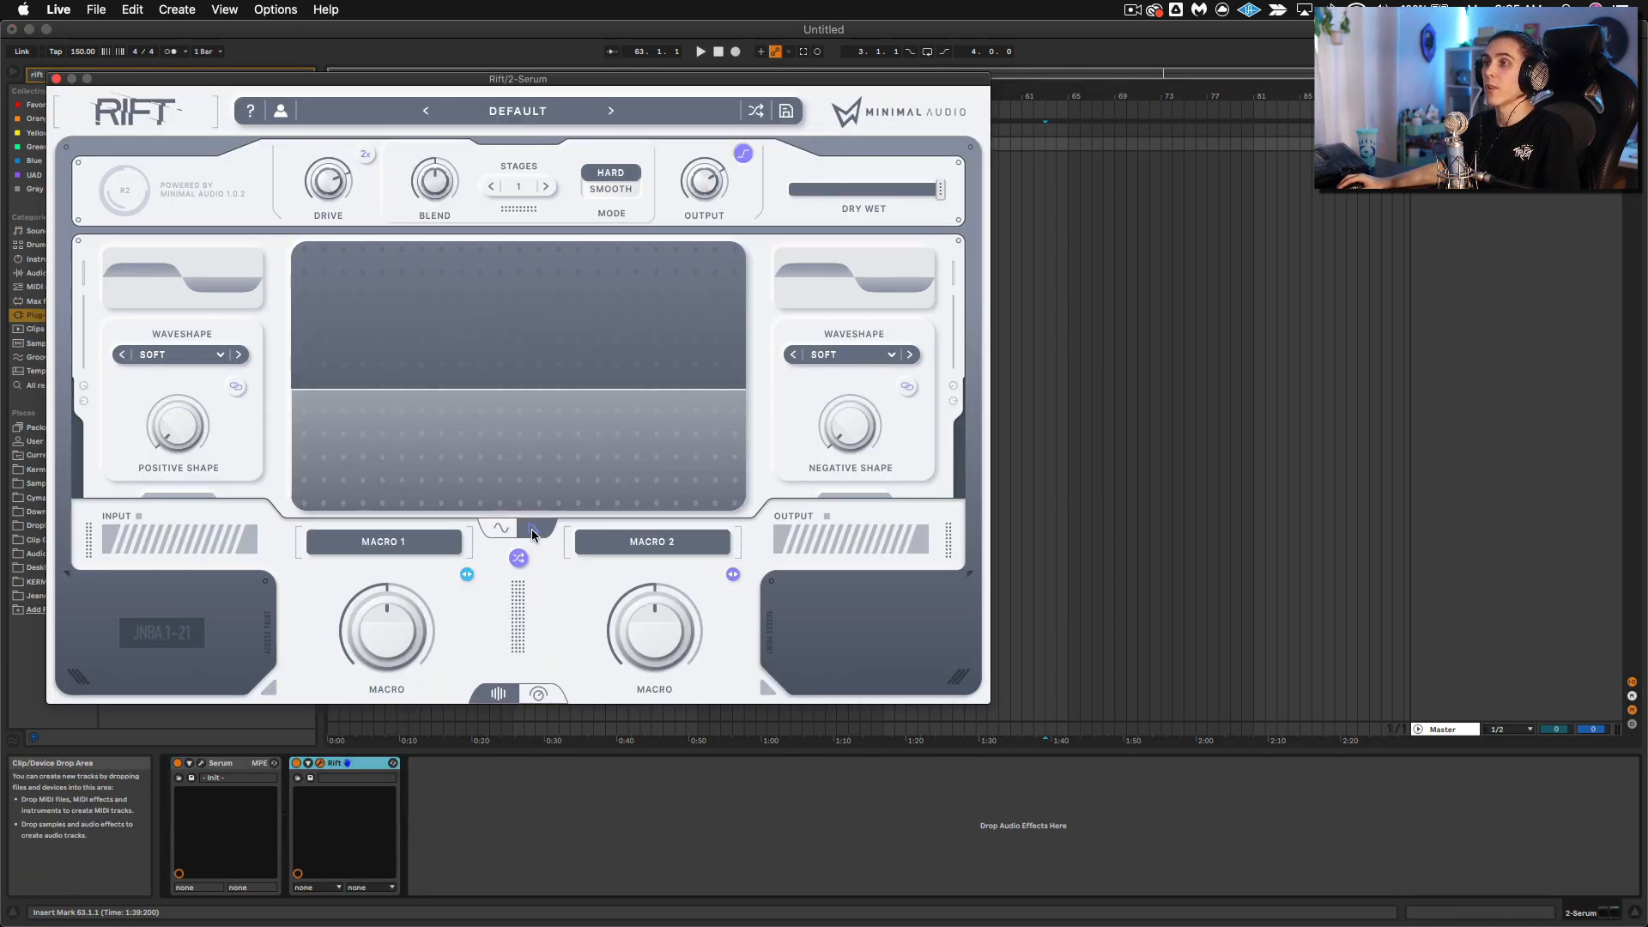
left_click(553, 695)
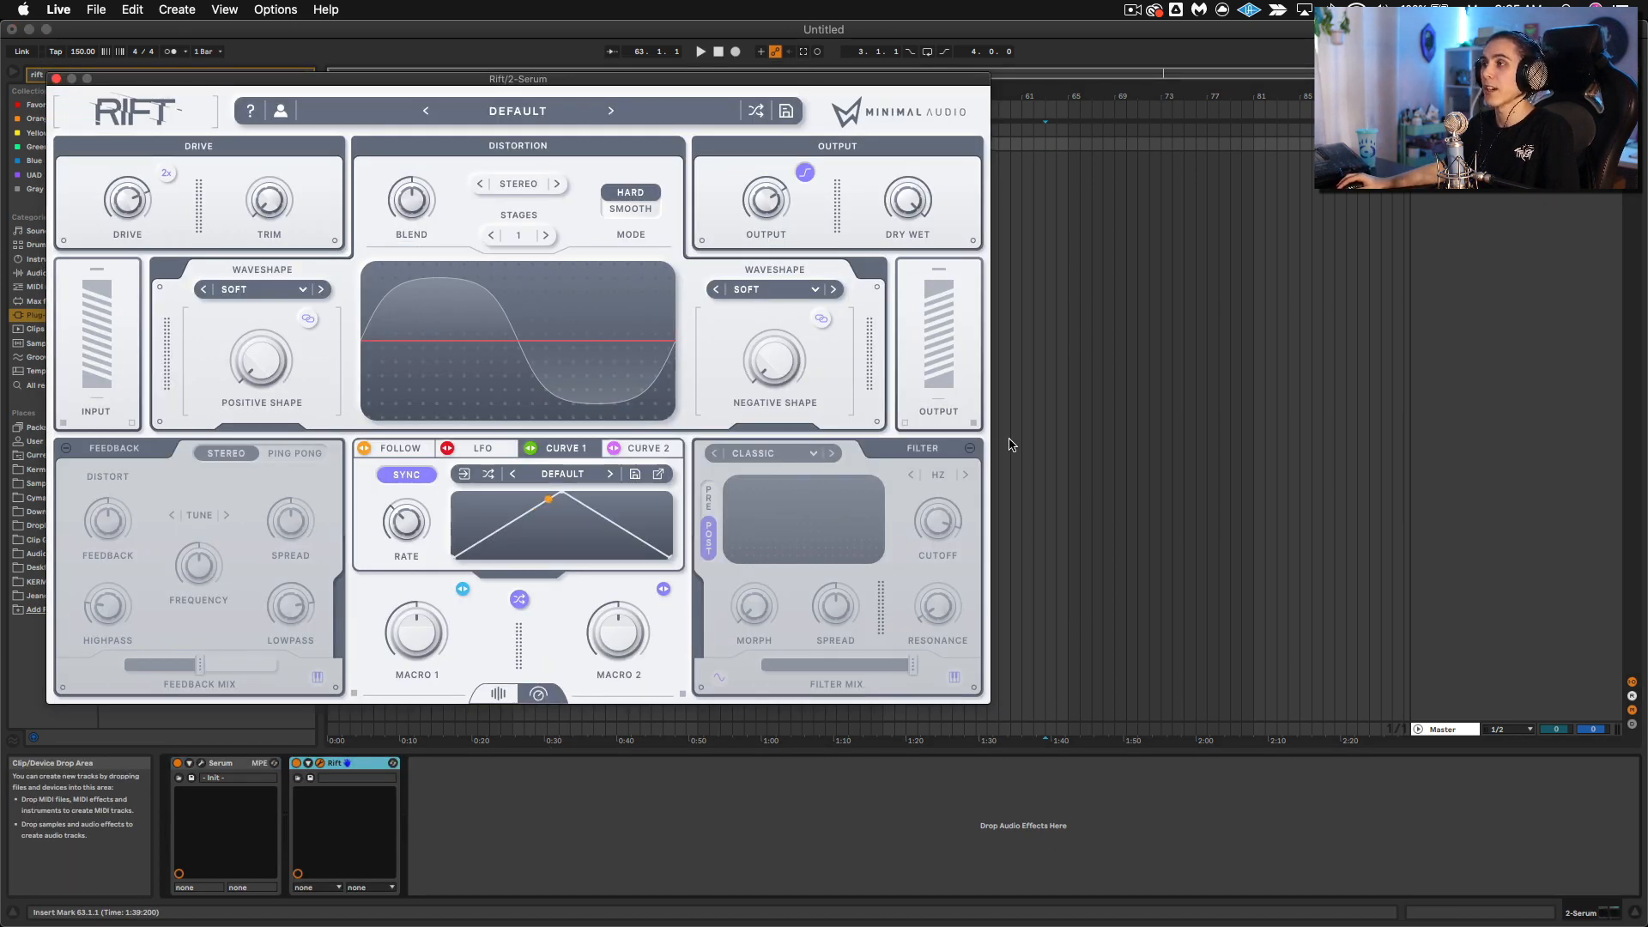
left_click(967, 450)
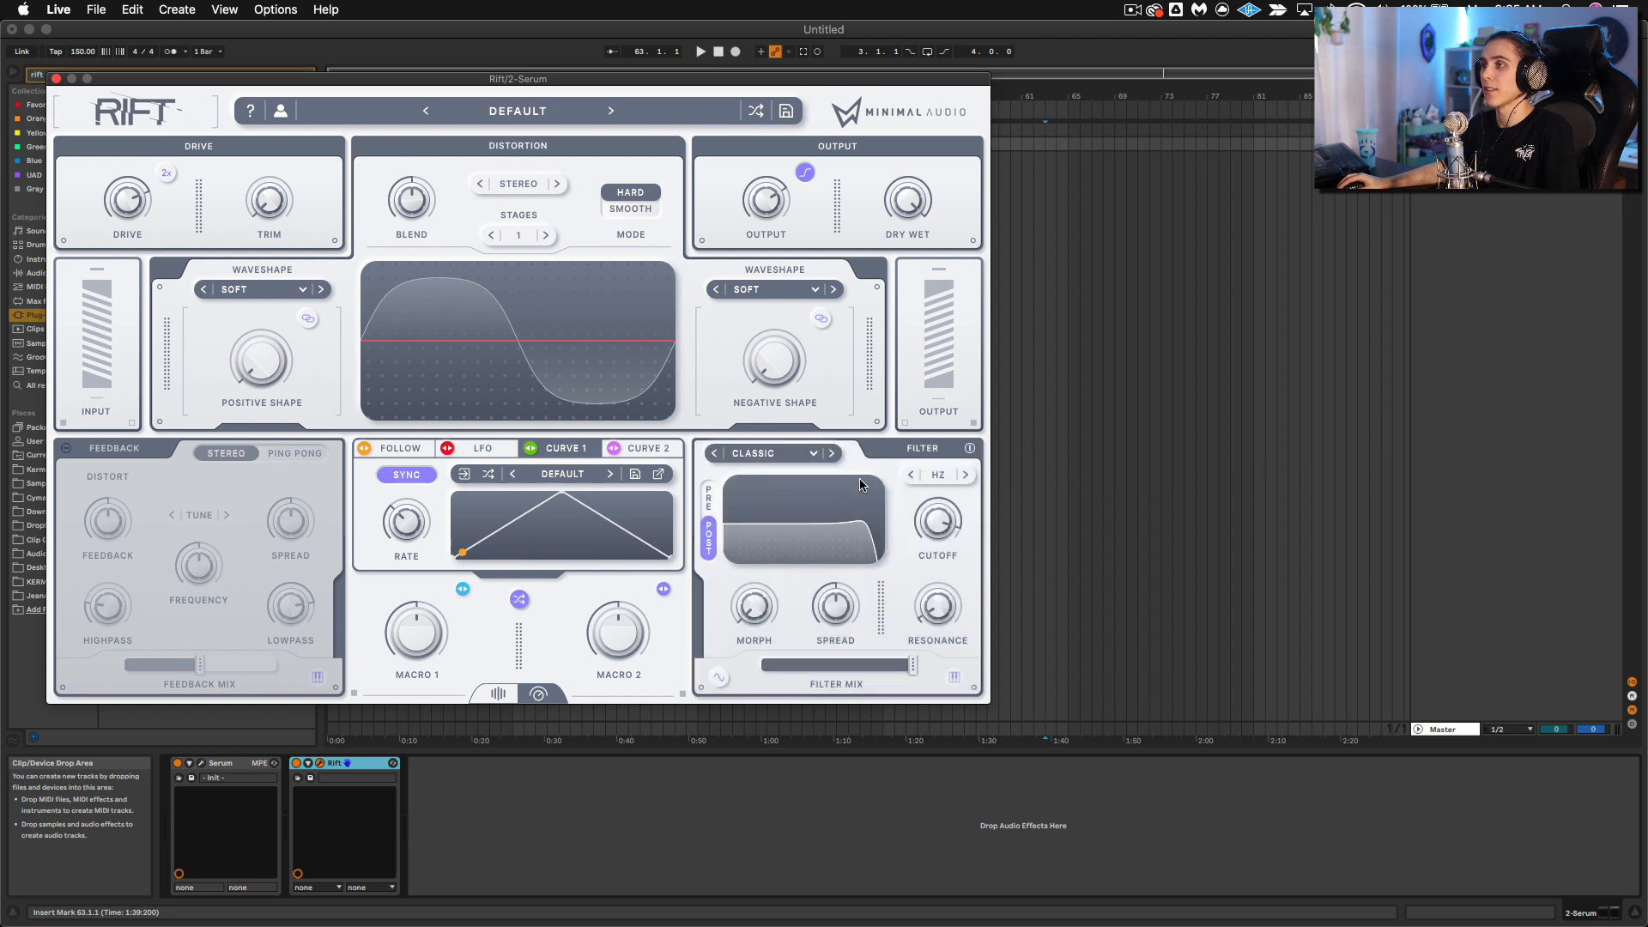
left_click(766, 453)
left_click(941, 475)
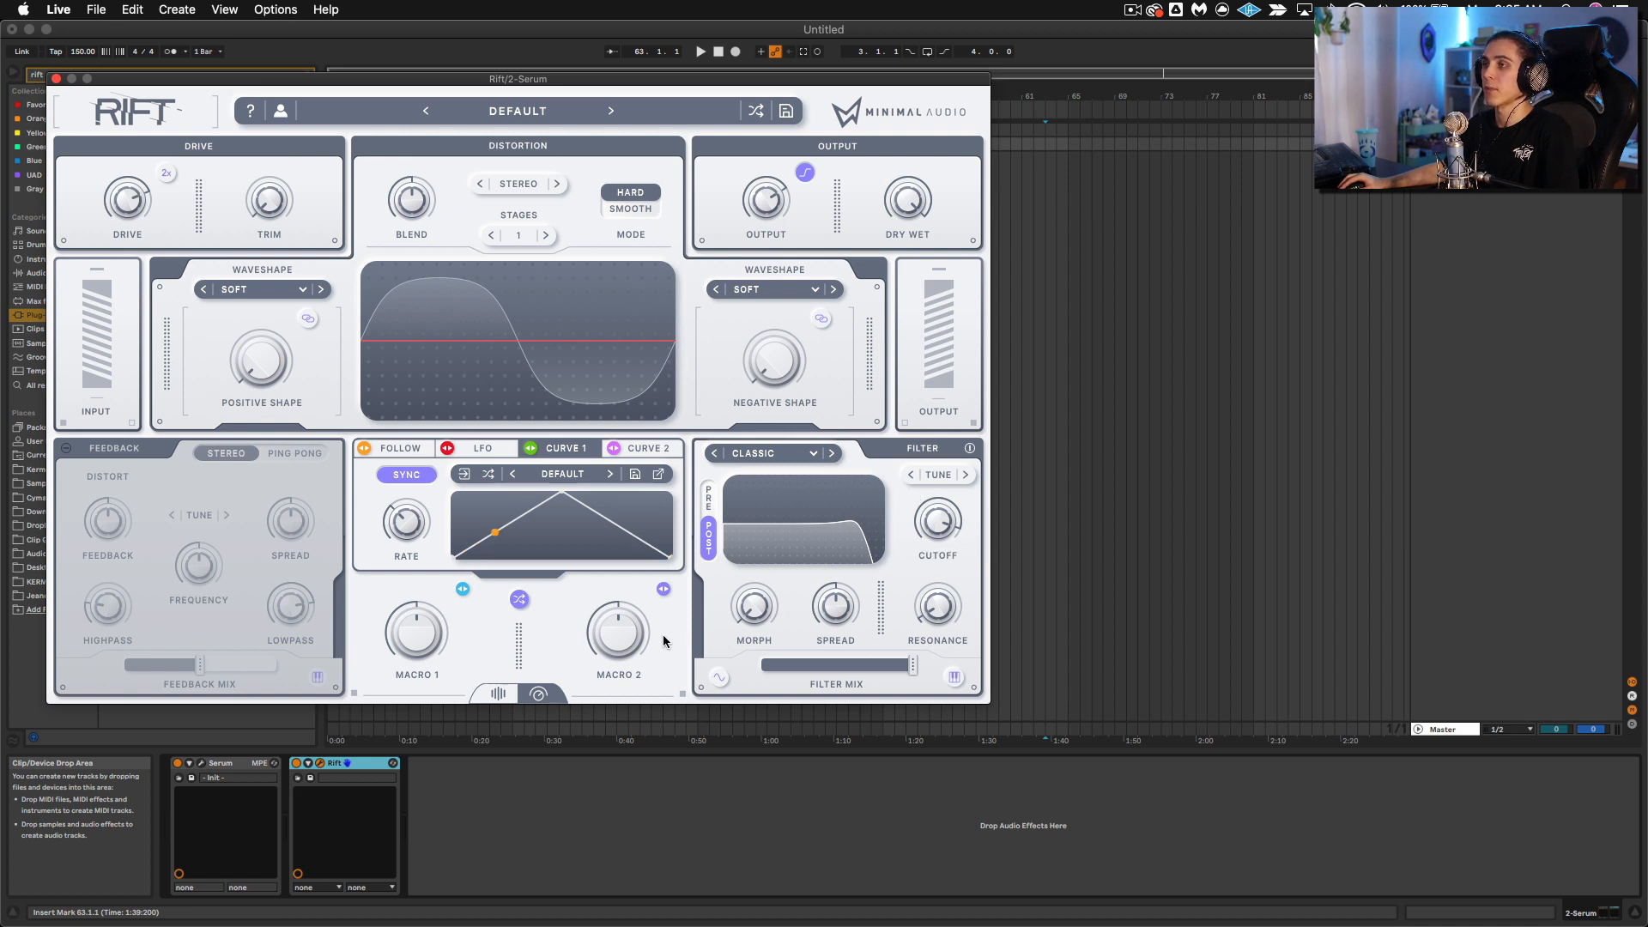
Step: Limit the filter's notes to the E Minor scale, then adjust the cutoff and set the resonance to 59%
left_click(954, 677)
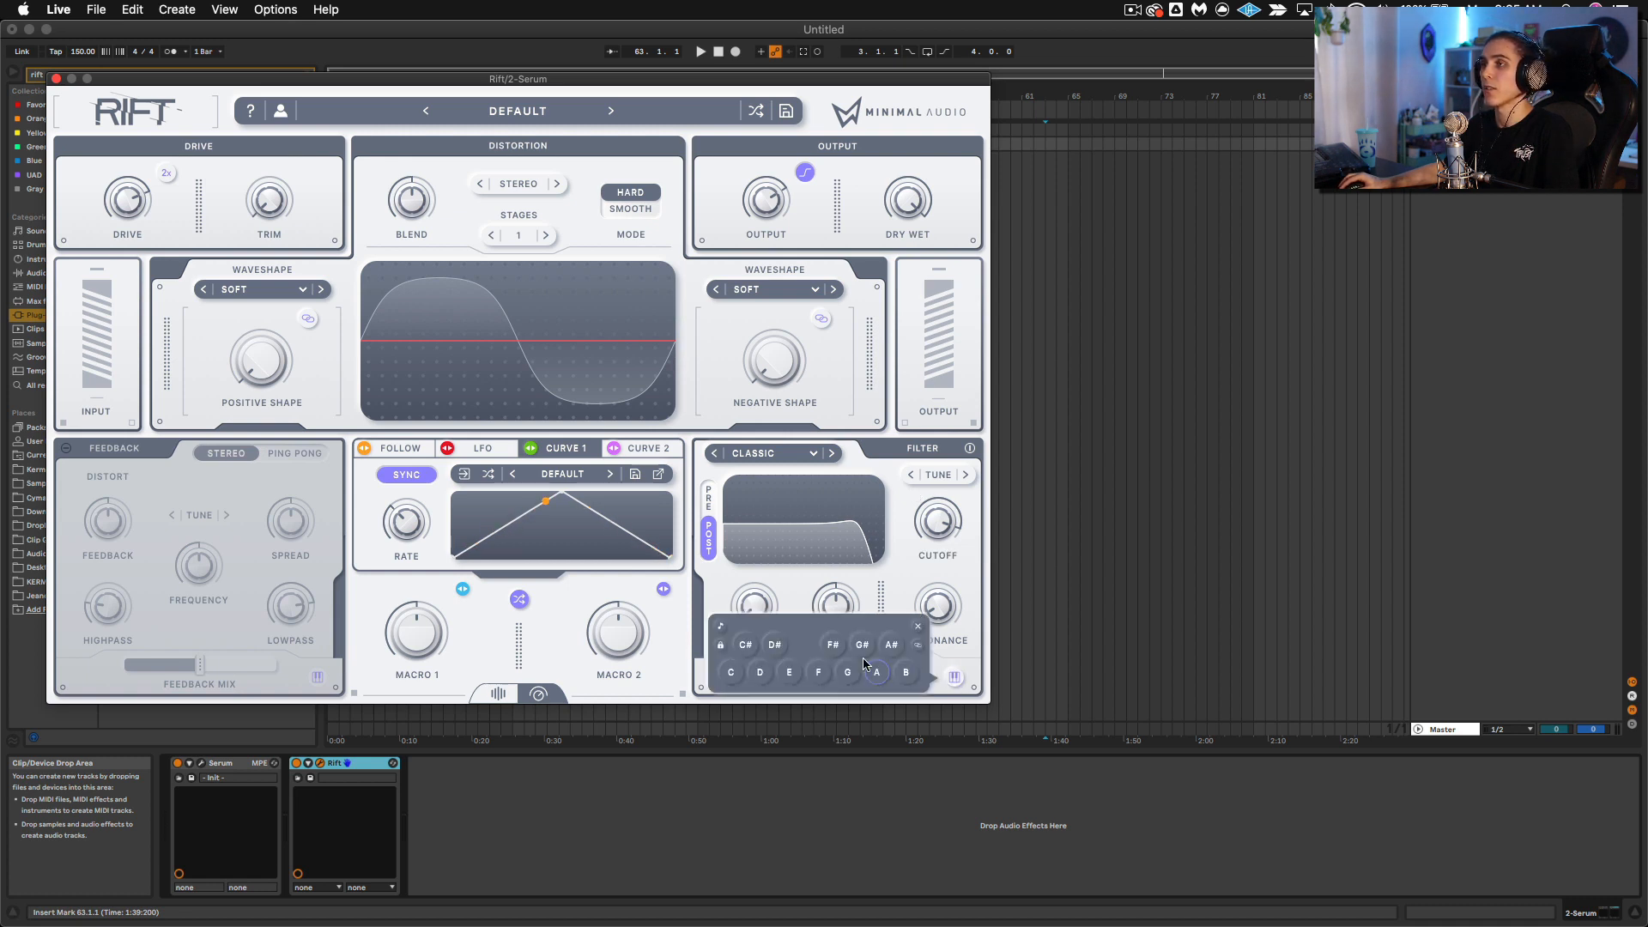
left_click(721, 631)
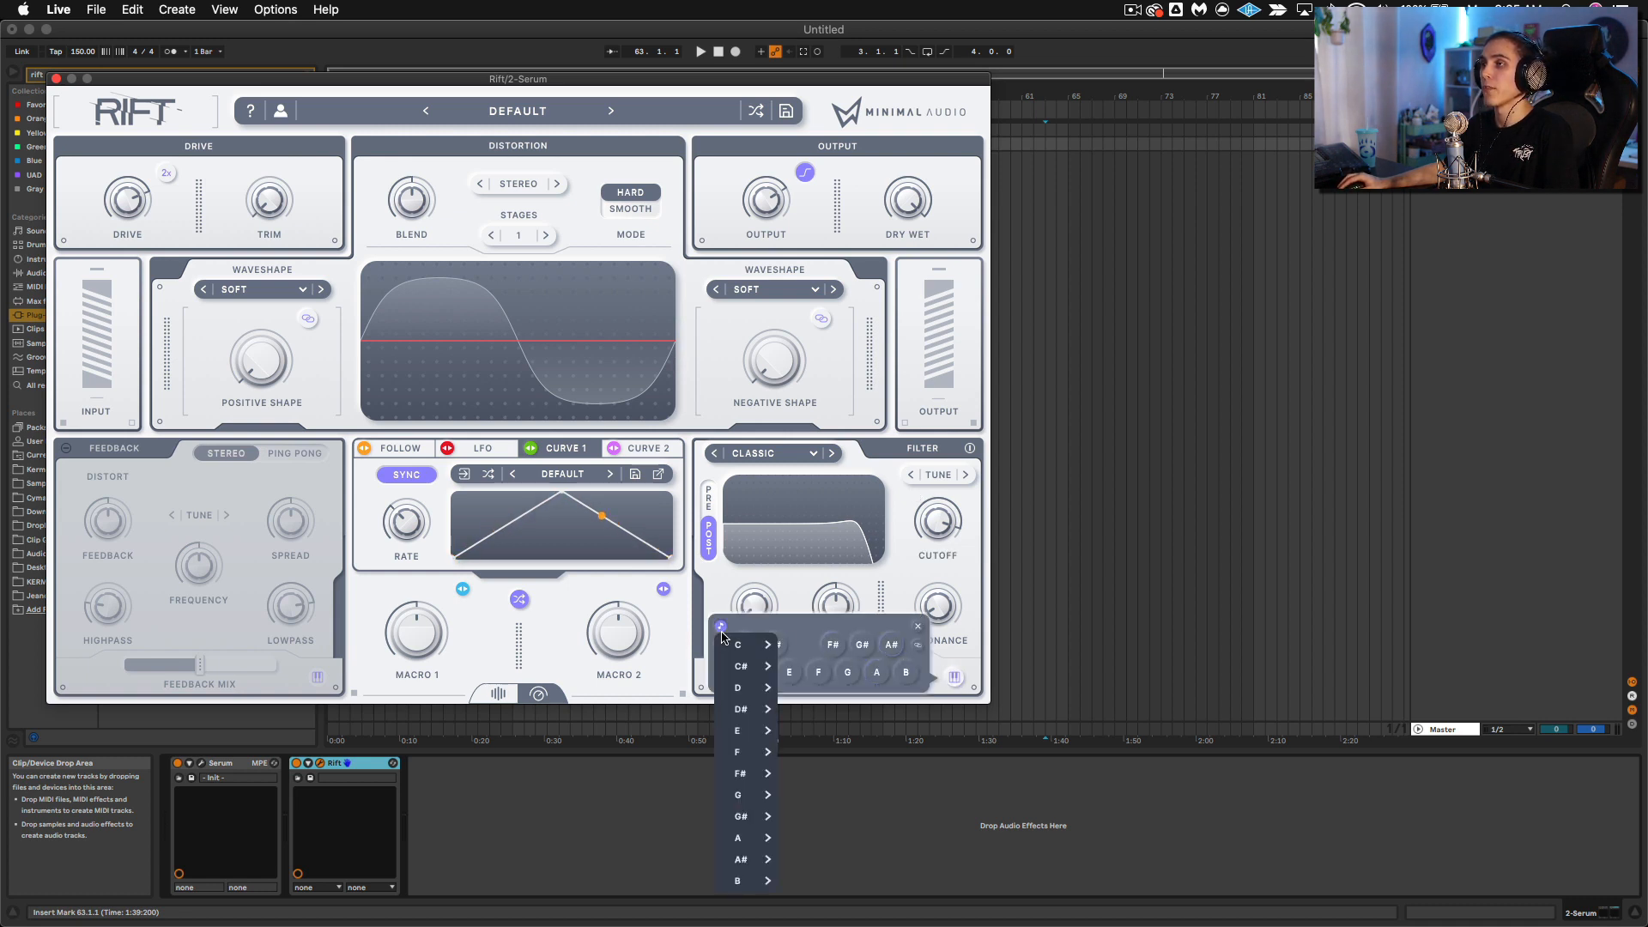
mouse_move(769, 728)
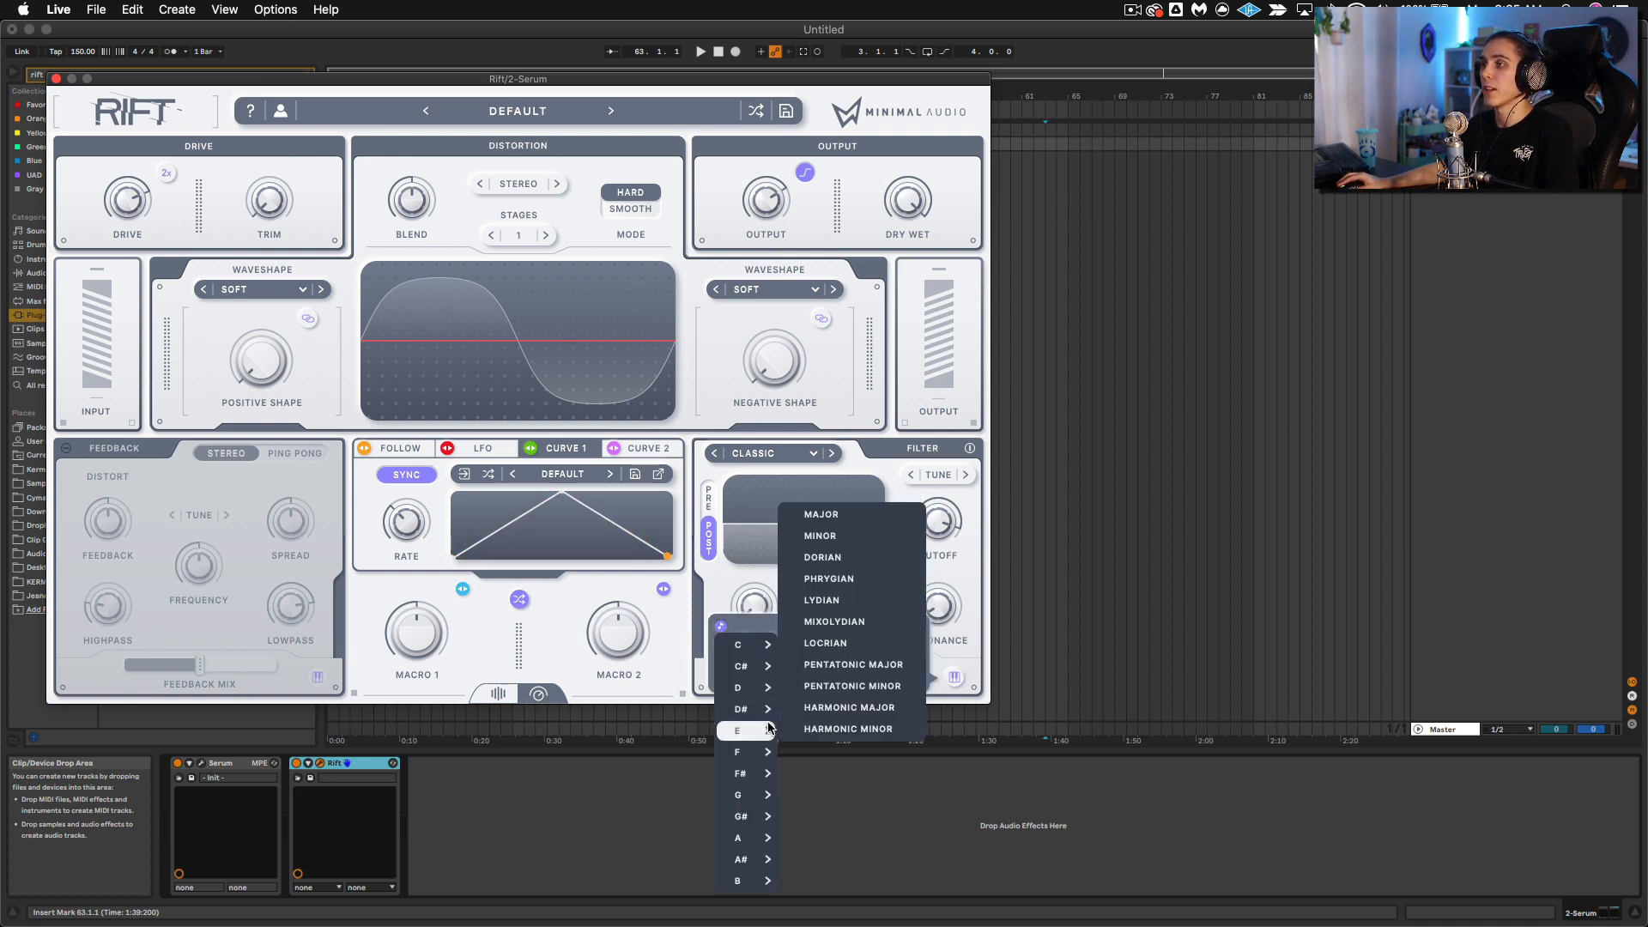
left_click(820, 536)
left_click(843, 588)
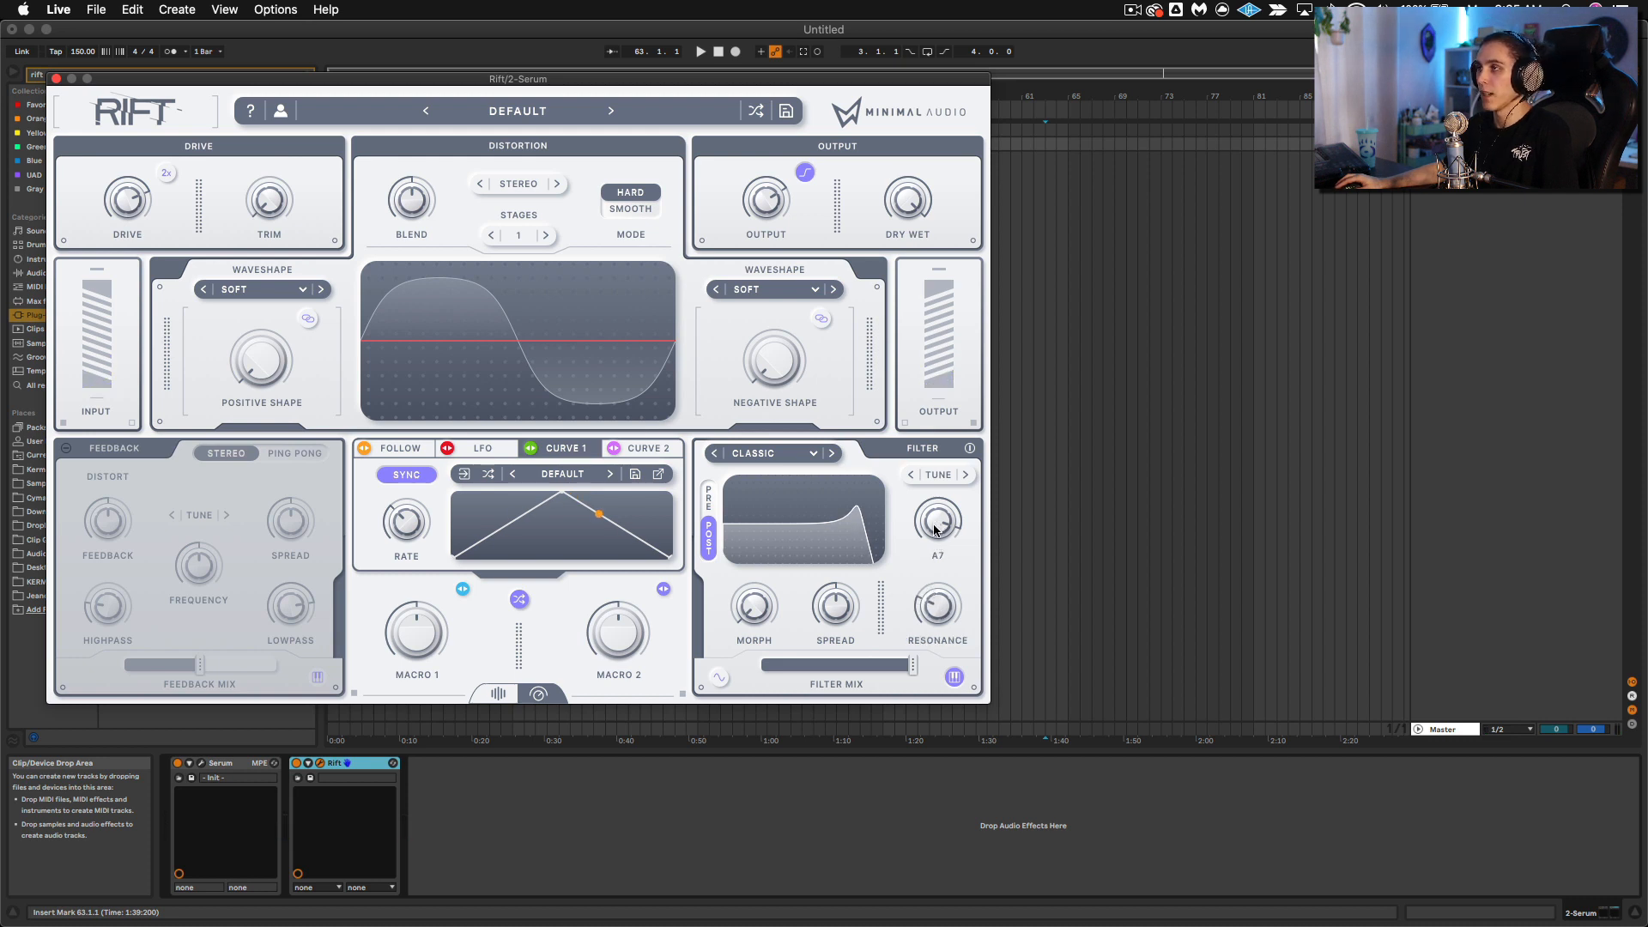
mouse_move(938, 528)
left_mouse_down()
mouse_move(932, 599)
mouse_move(941, 501)
left_mouse_up()
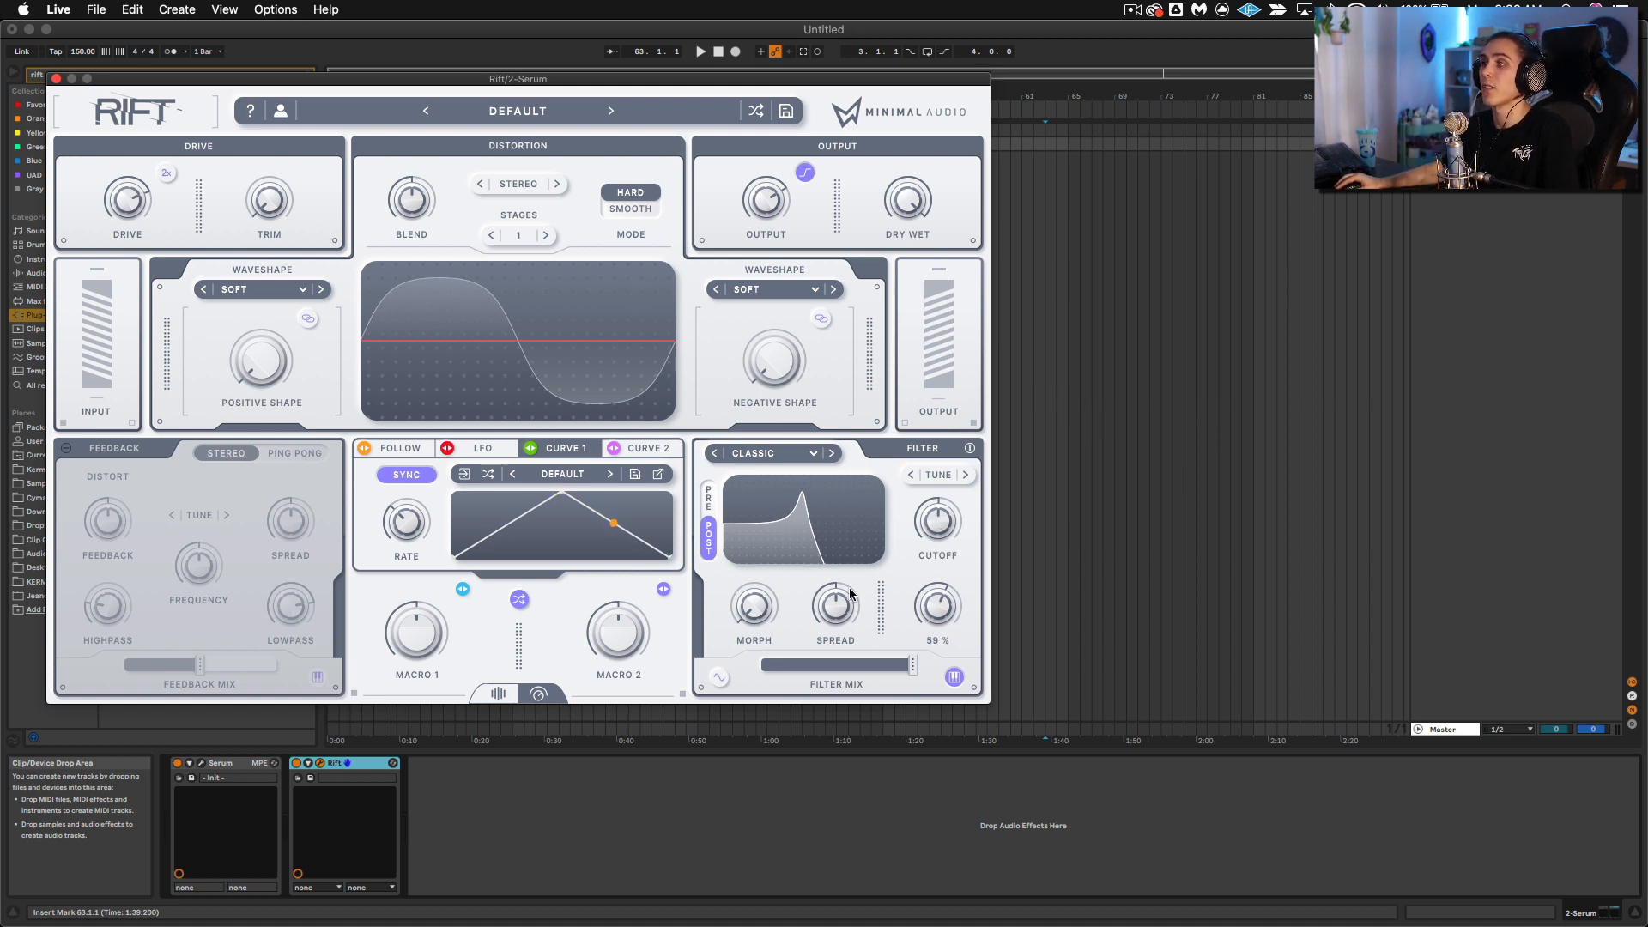
Step: Set the LFO's Randomize amount to 100% and its Shape to 3
left_click(473, 449)
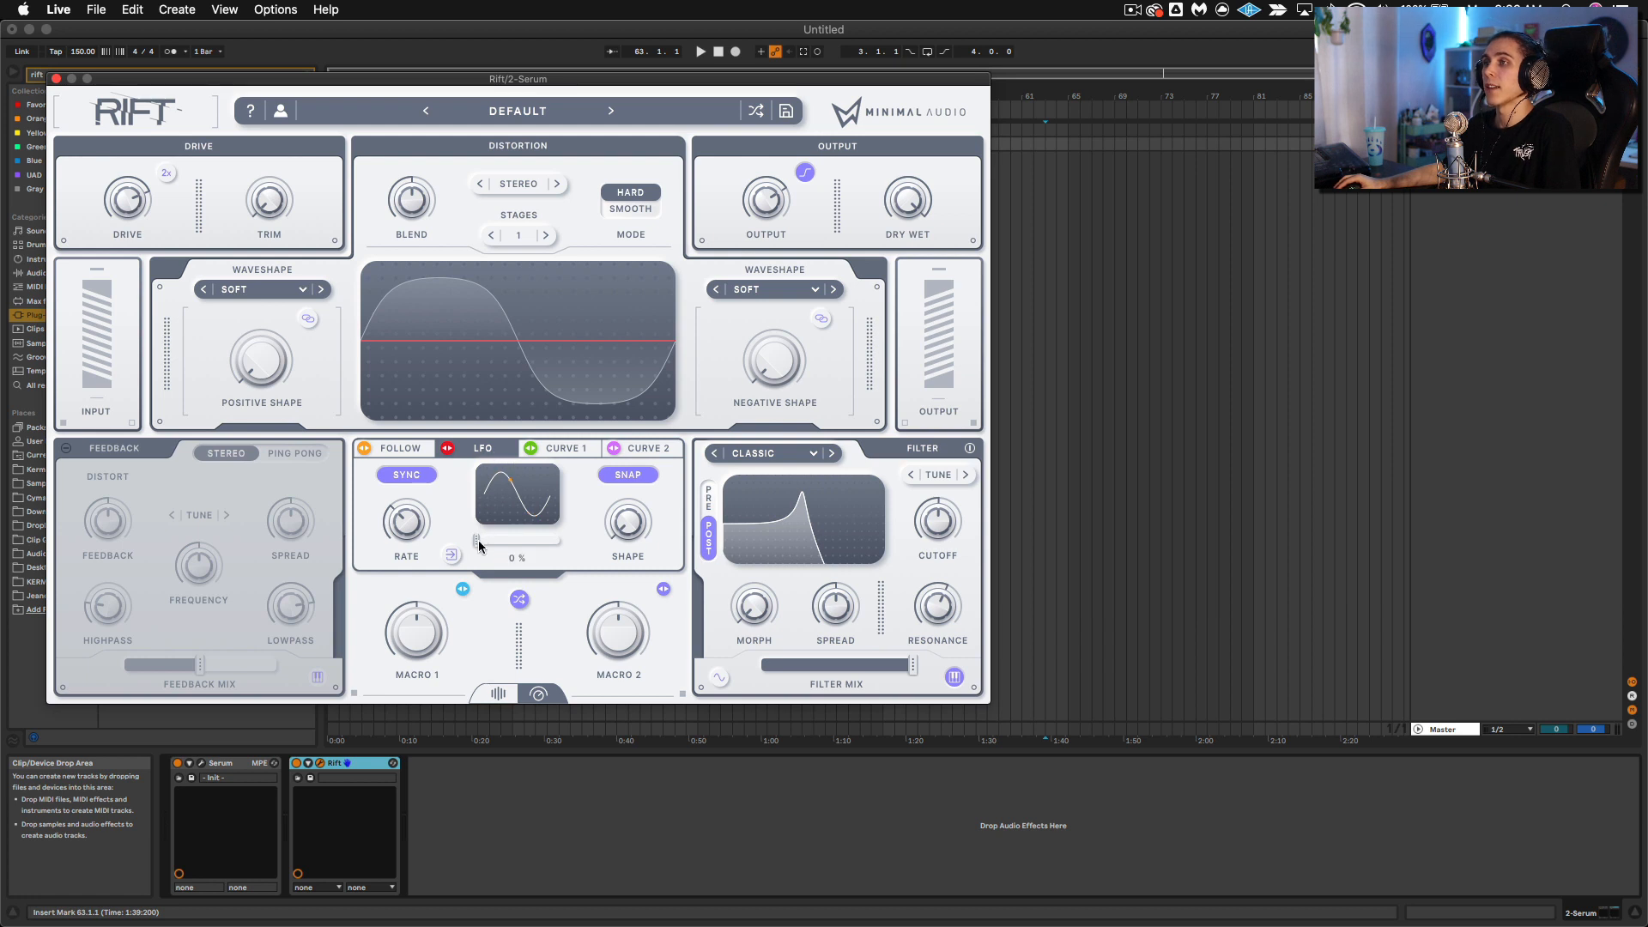
left_click_drag(498, 547, 642, 547)
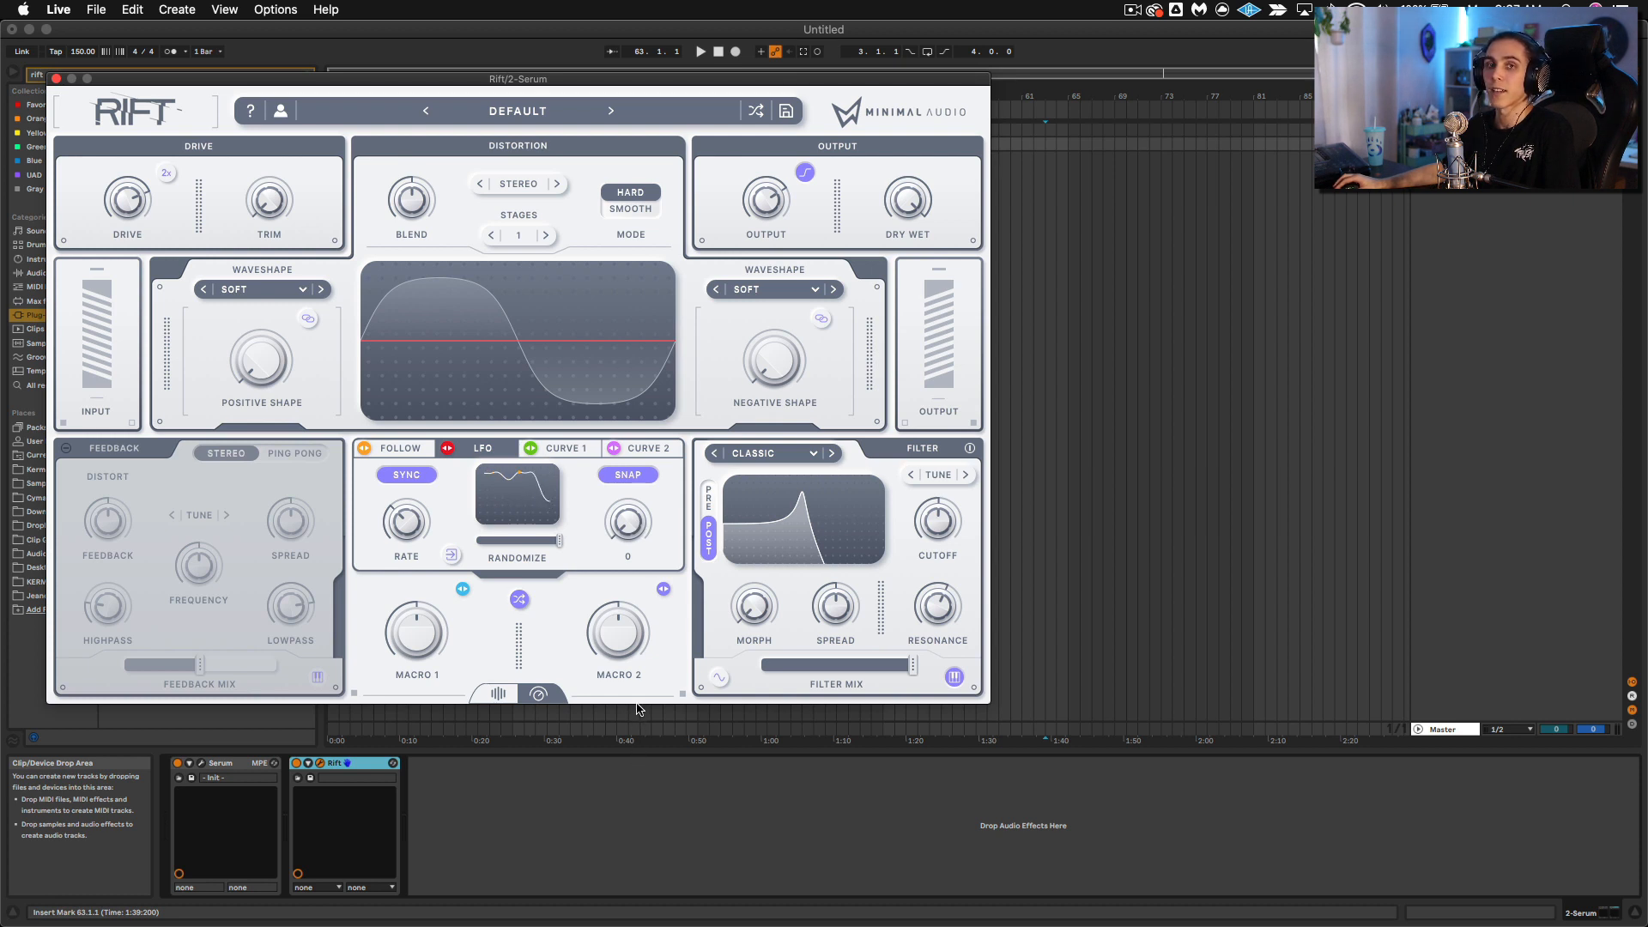
left_click_drag(640, 687, 638, 501)
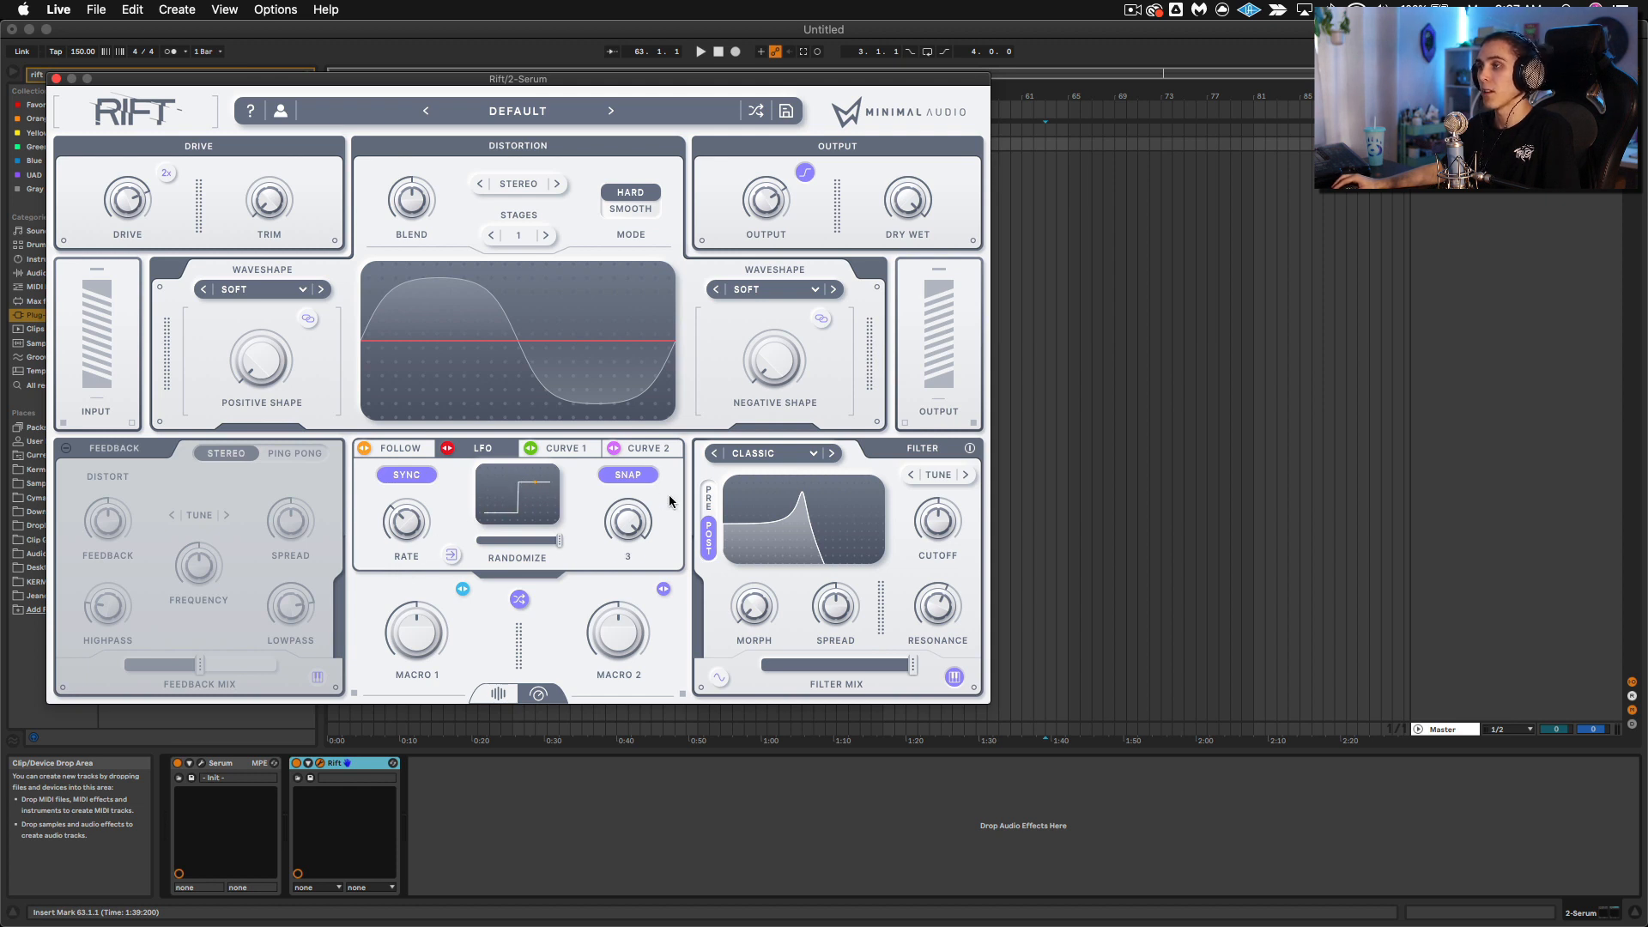
Step: Lower the filter cutoff, modulate it with the LFO and adjust the LFO rate
left_click_drag(940, 525, 938, 601)
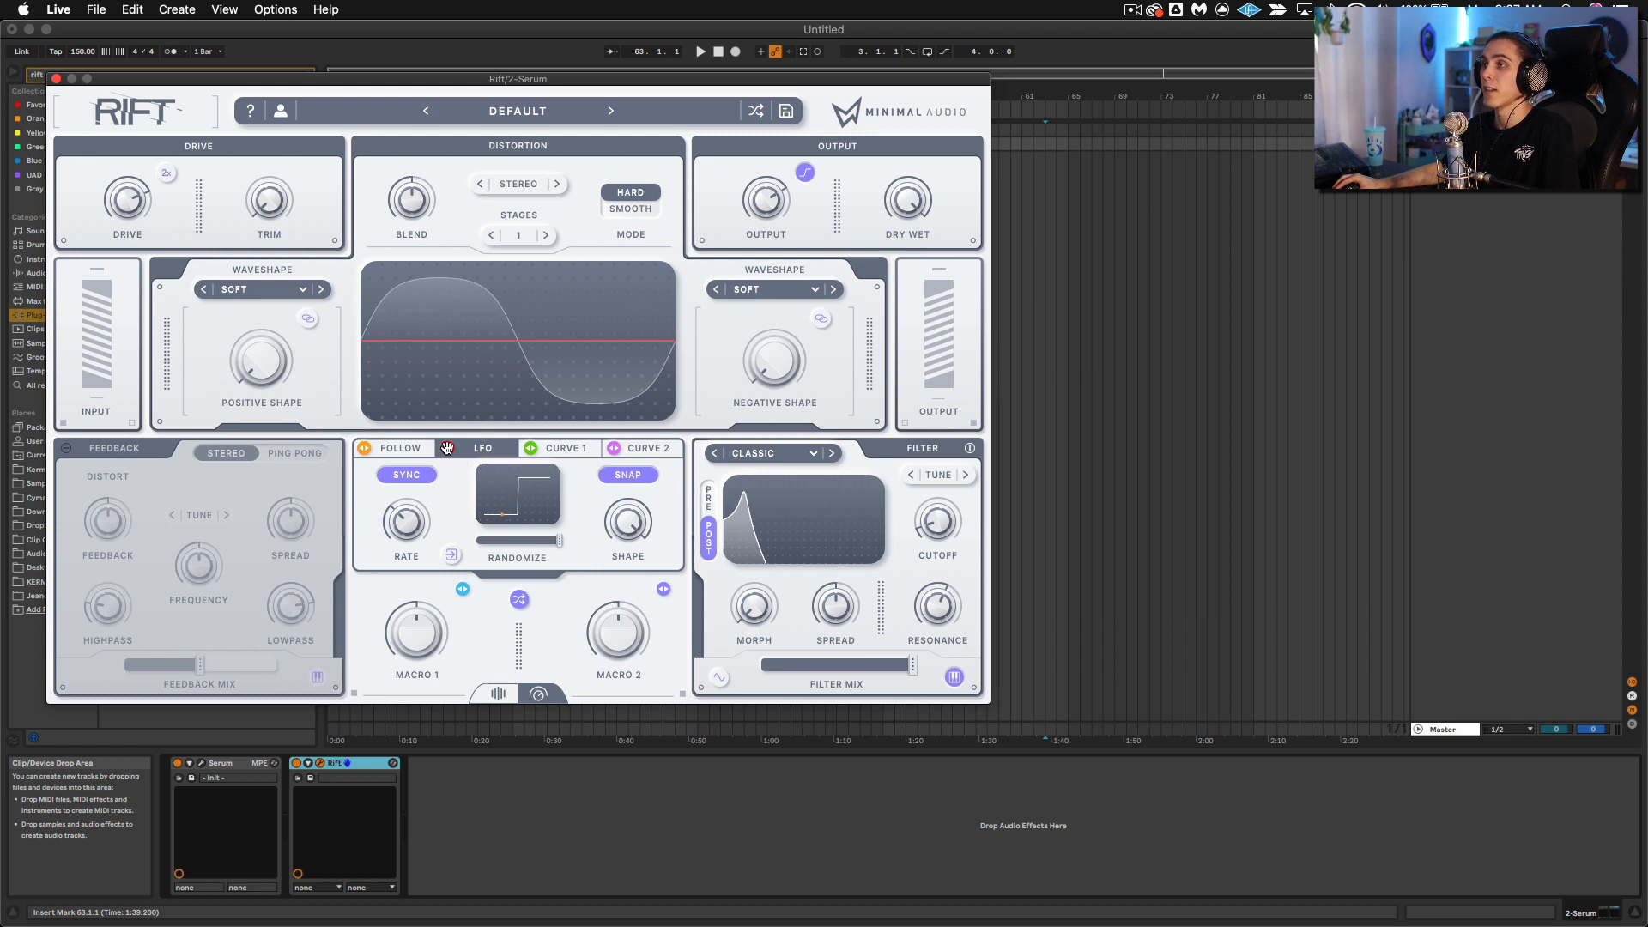
left_click_drag(910, 485, 910, 433)
left_click_drag(751, 91, 964, 167)
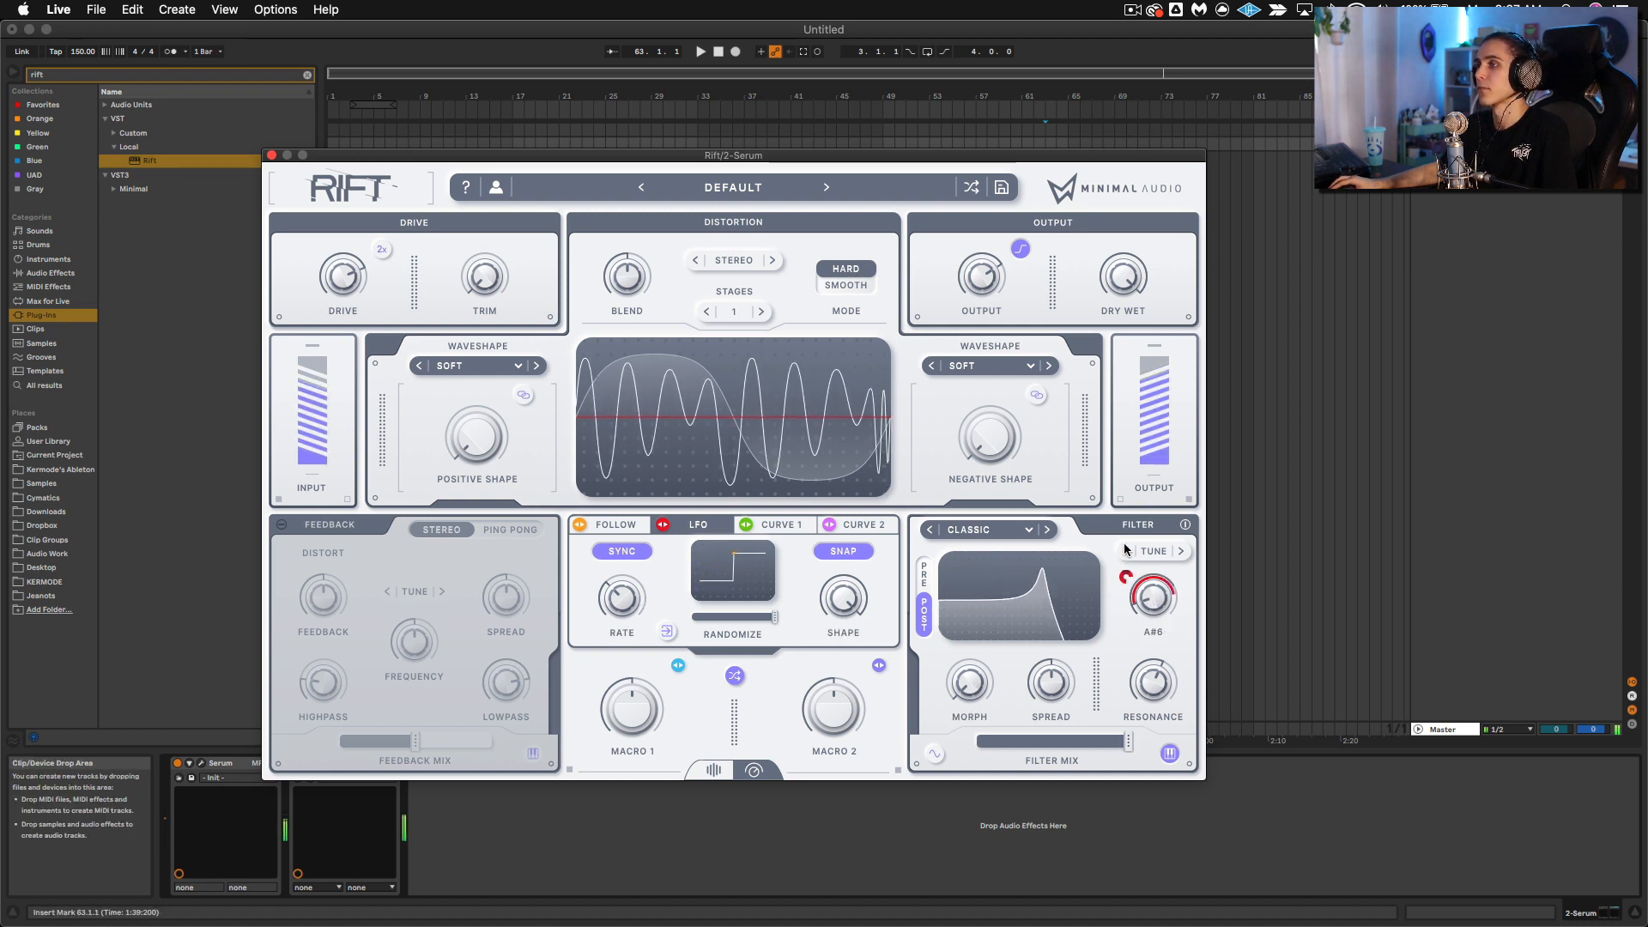
left_click_drag(616, 611, 642, 556)
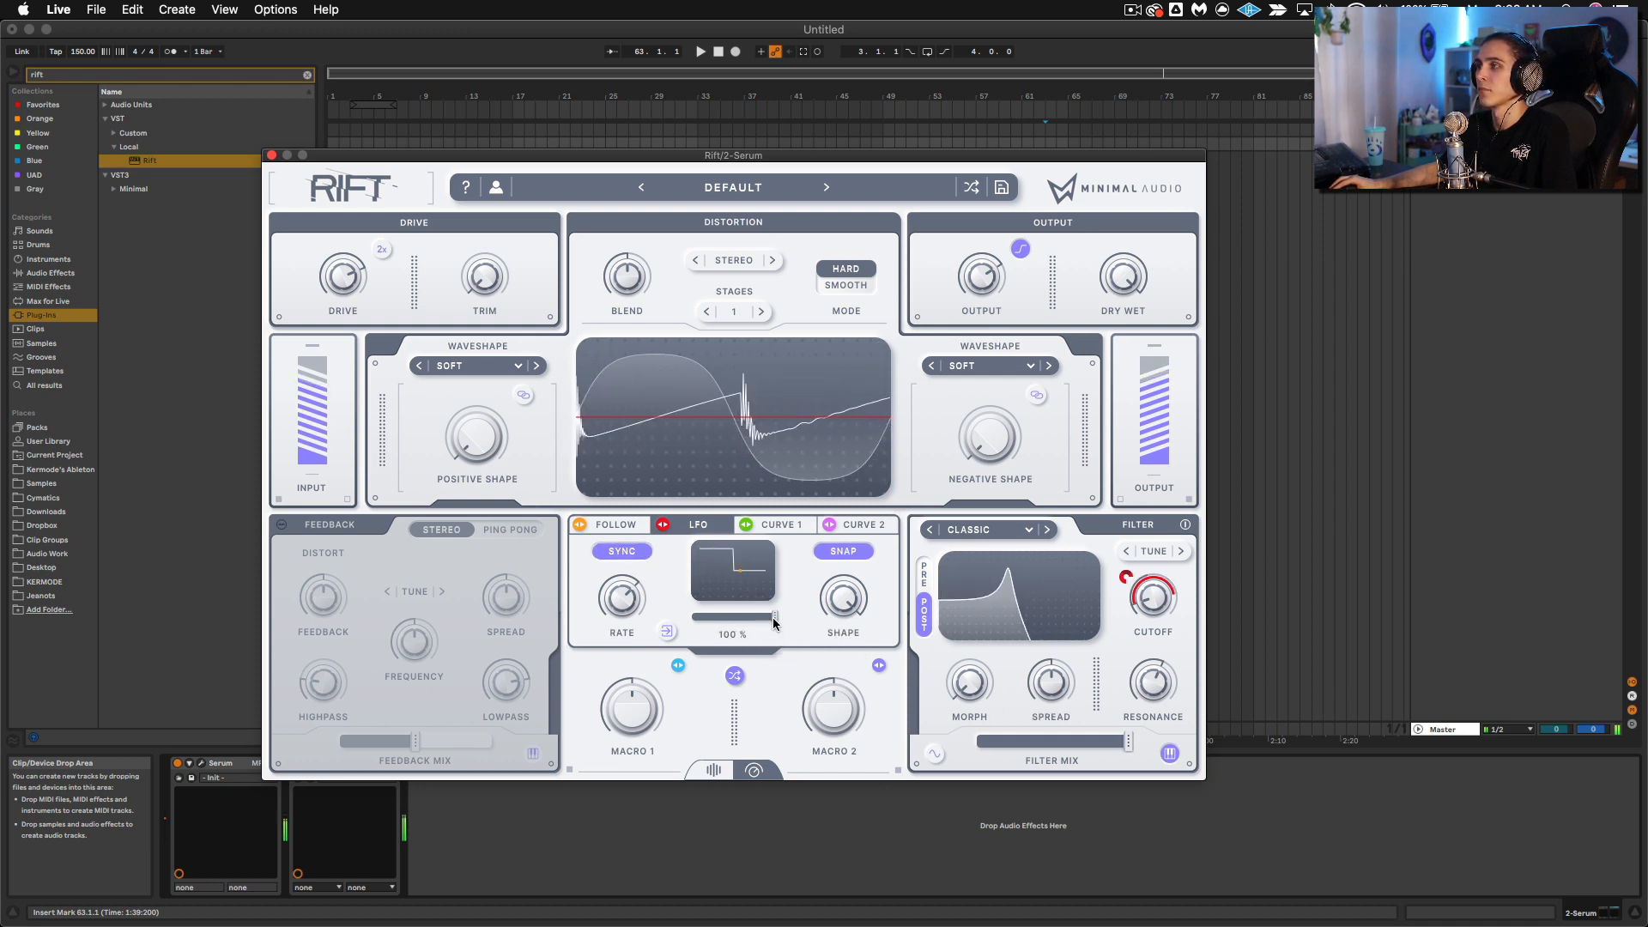
Step: Try FabFilter Pro-Q 3 after Rift with a low-cut band, and remove the device from the chain
left_click(273, 158)
left_click(307, 75)
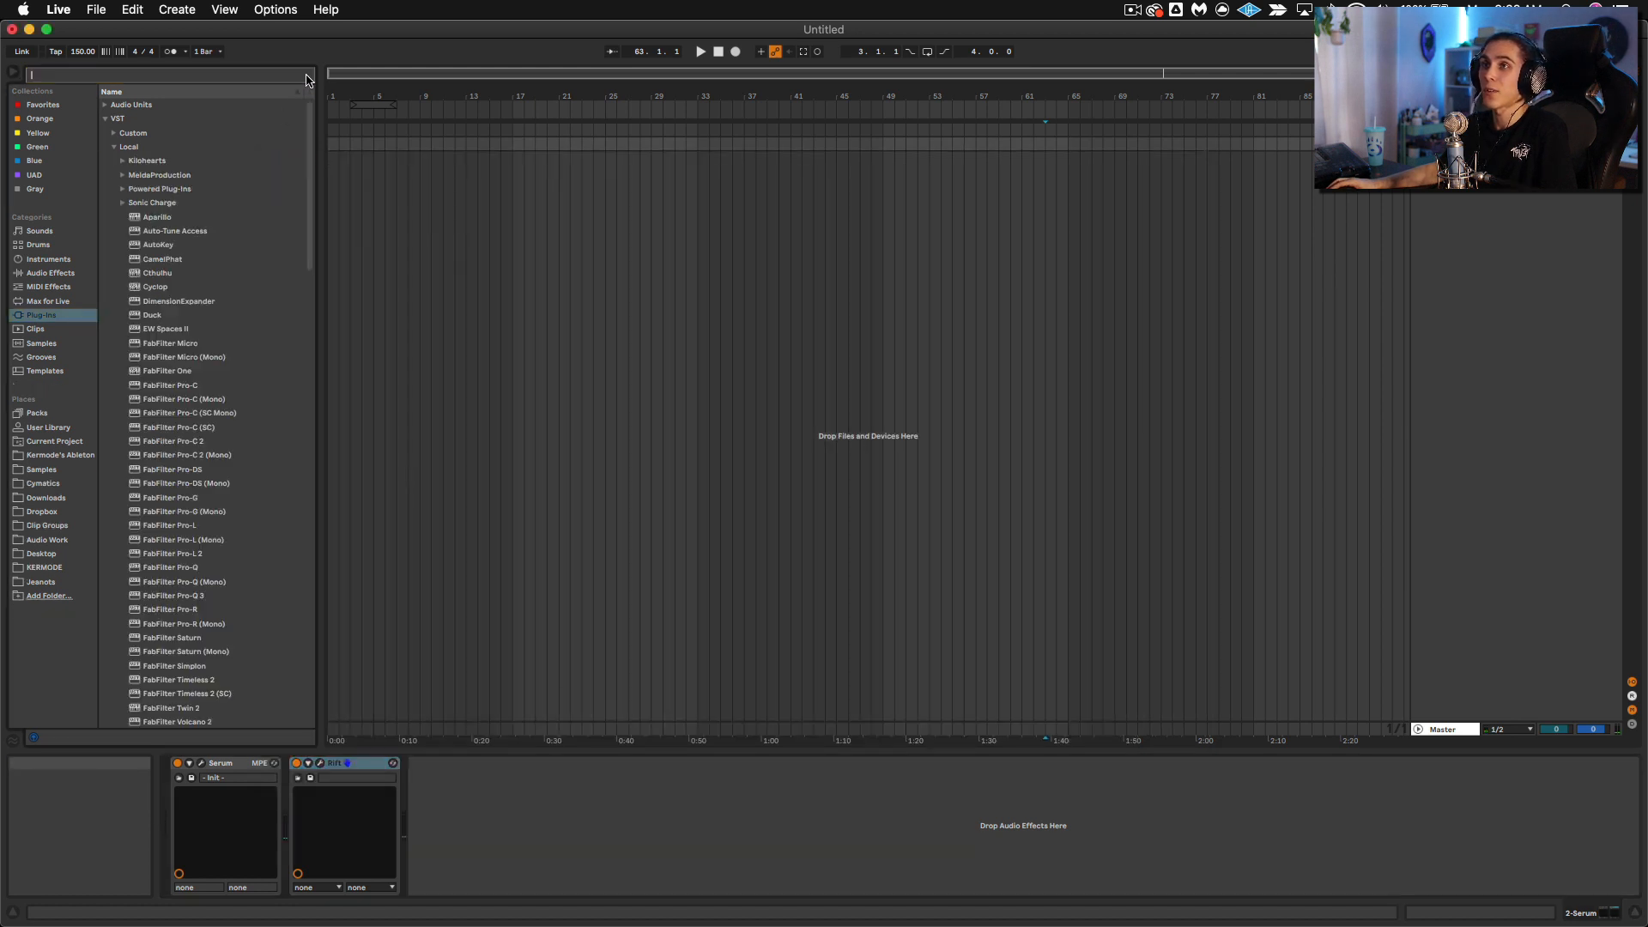
type("pro")
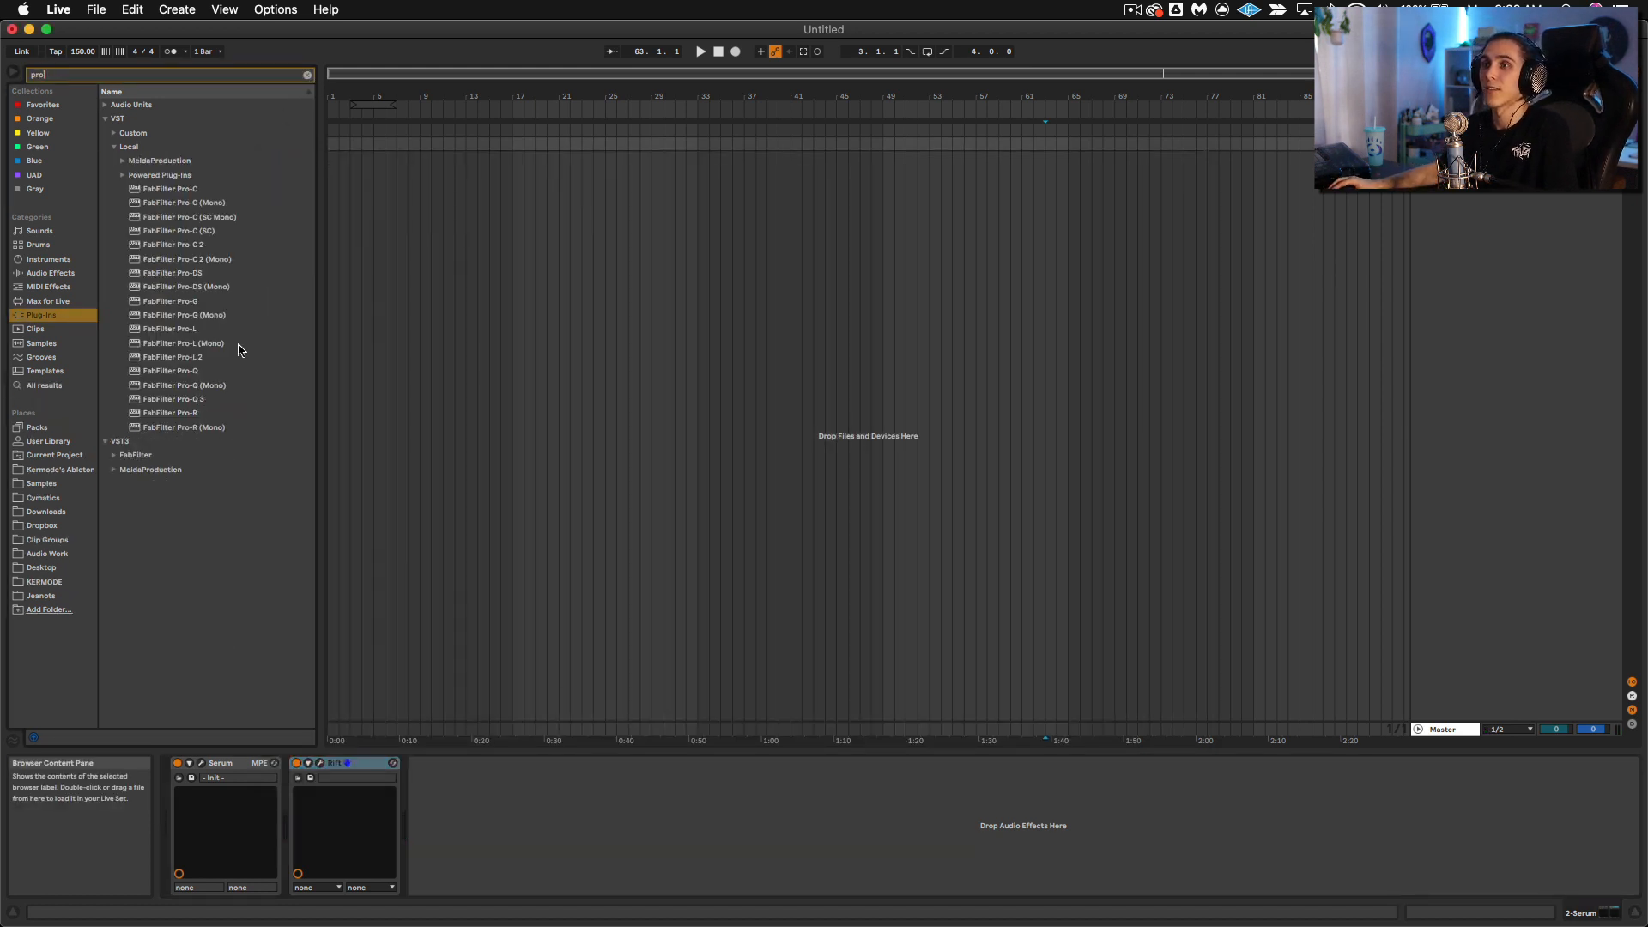
left_click_drag(175, 402, 569, 812)
left_click_drag(287, 412, 720, 393)
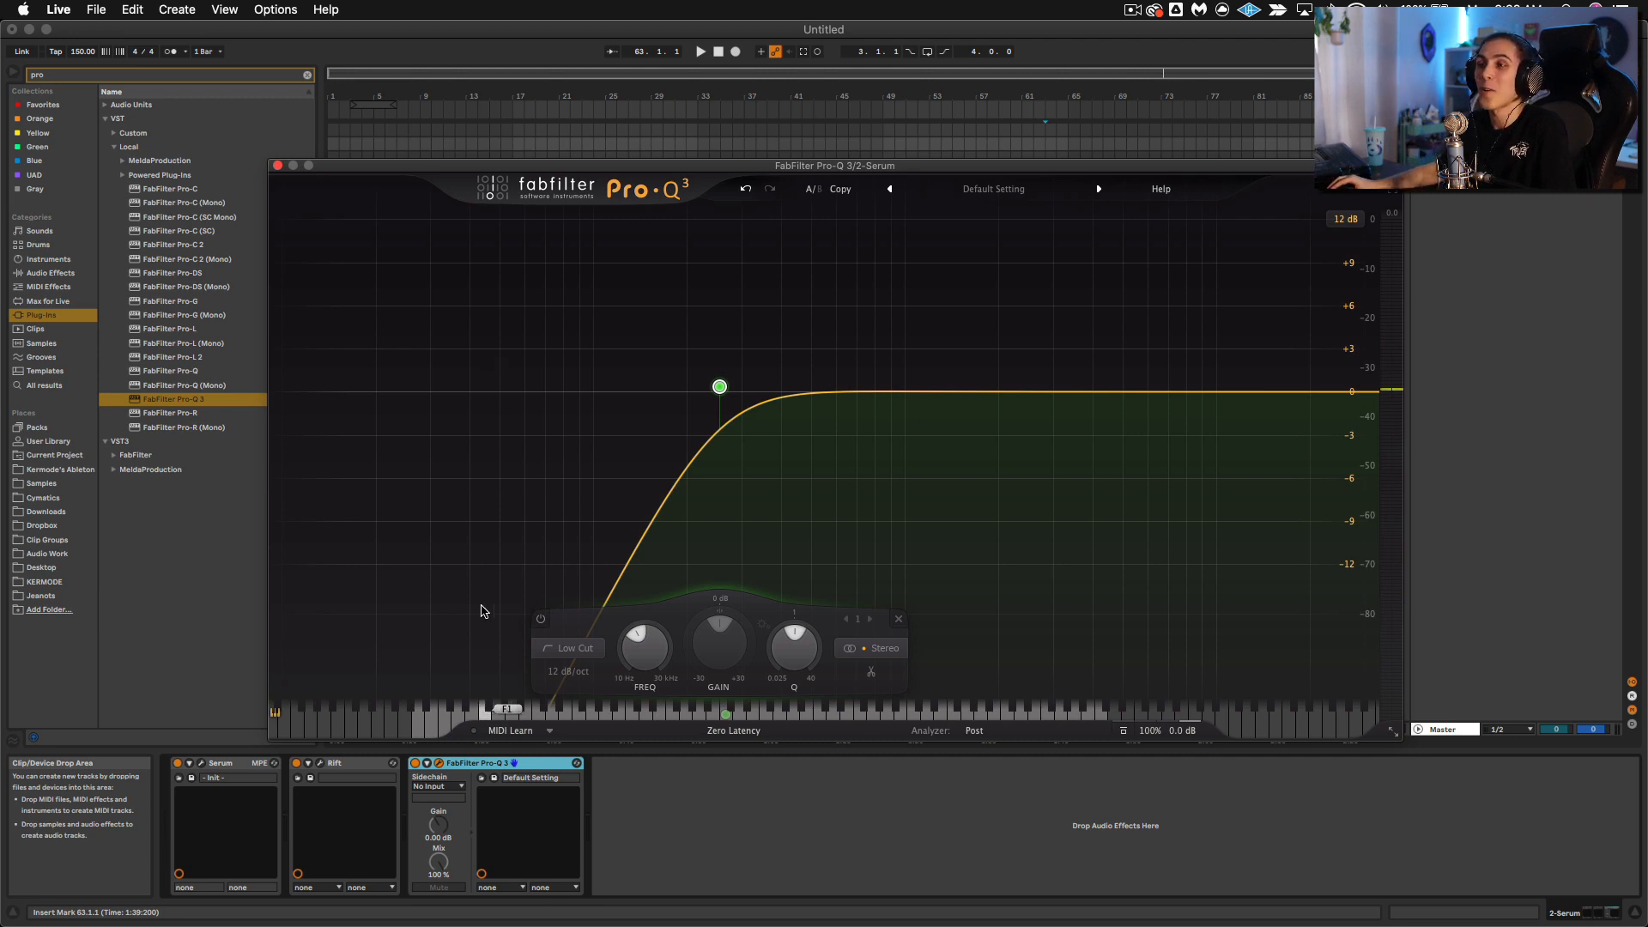
key("Delete")
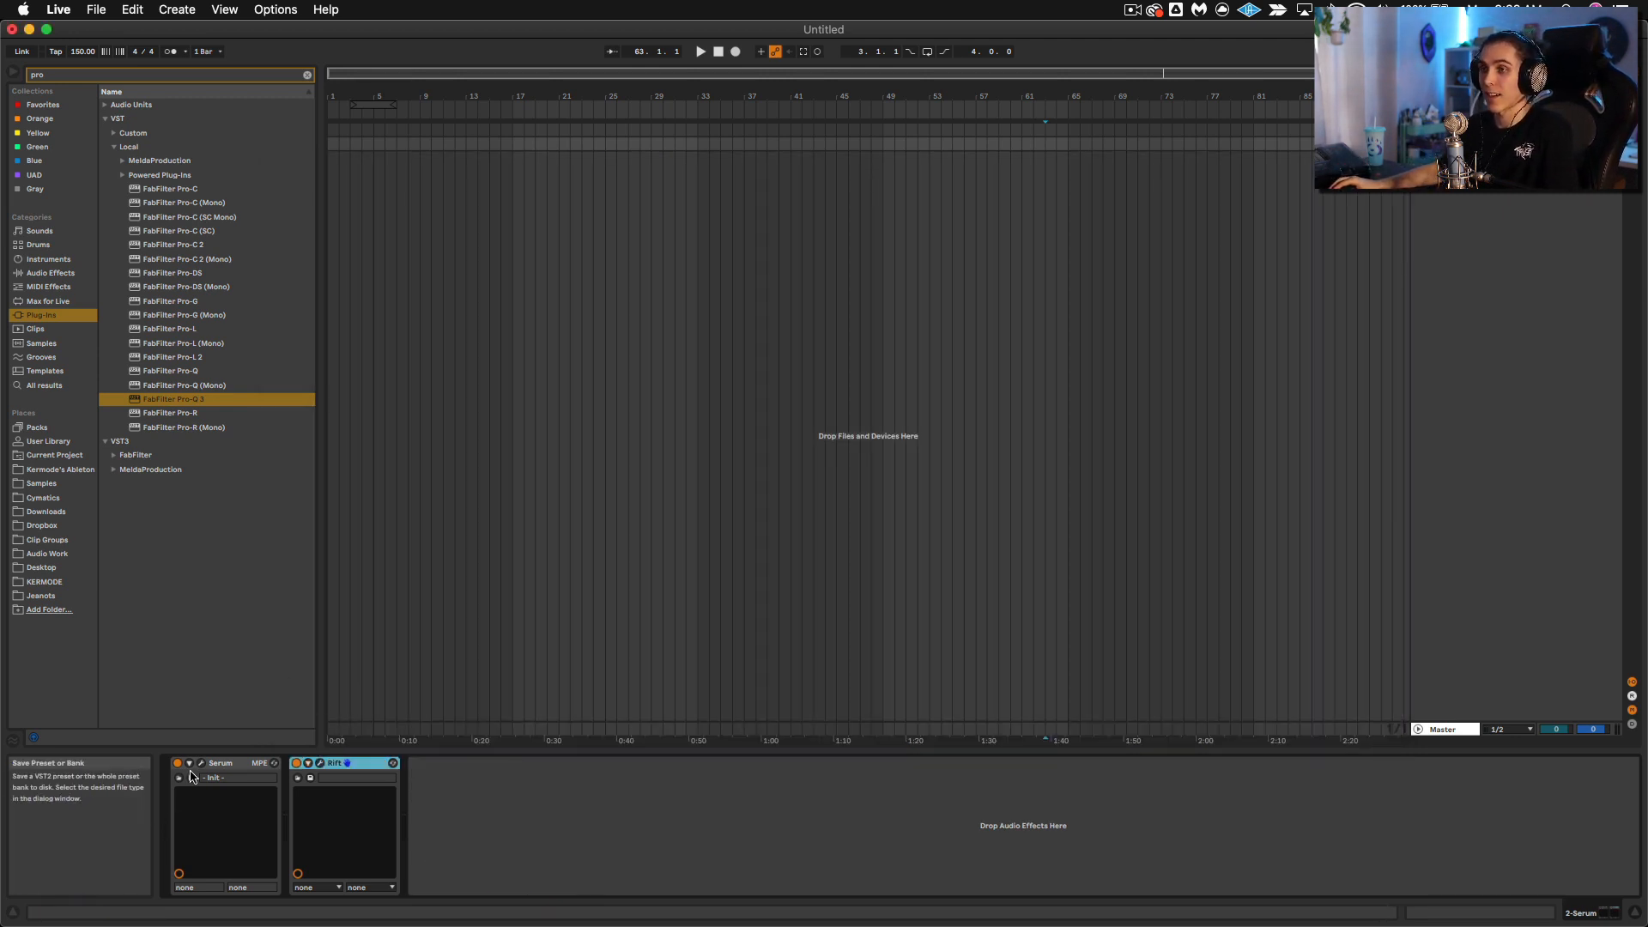
Step: In Rift, switch the filter to Snarl and modulate its Morph with Curve 1, with Curve 1's Sync turned off
key("super+alt+p")
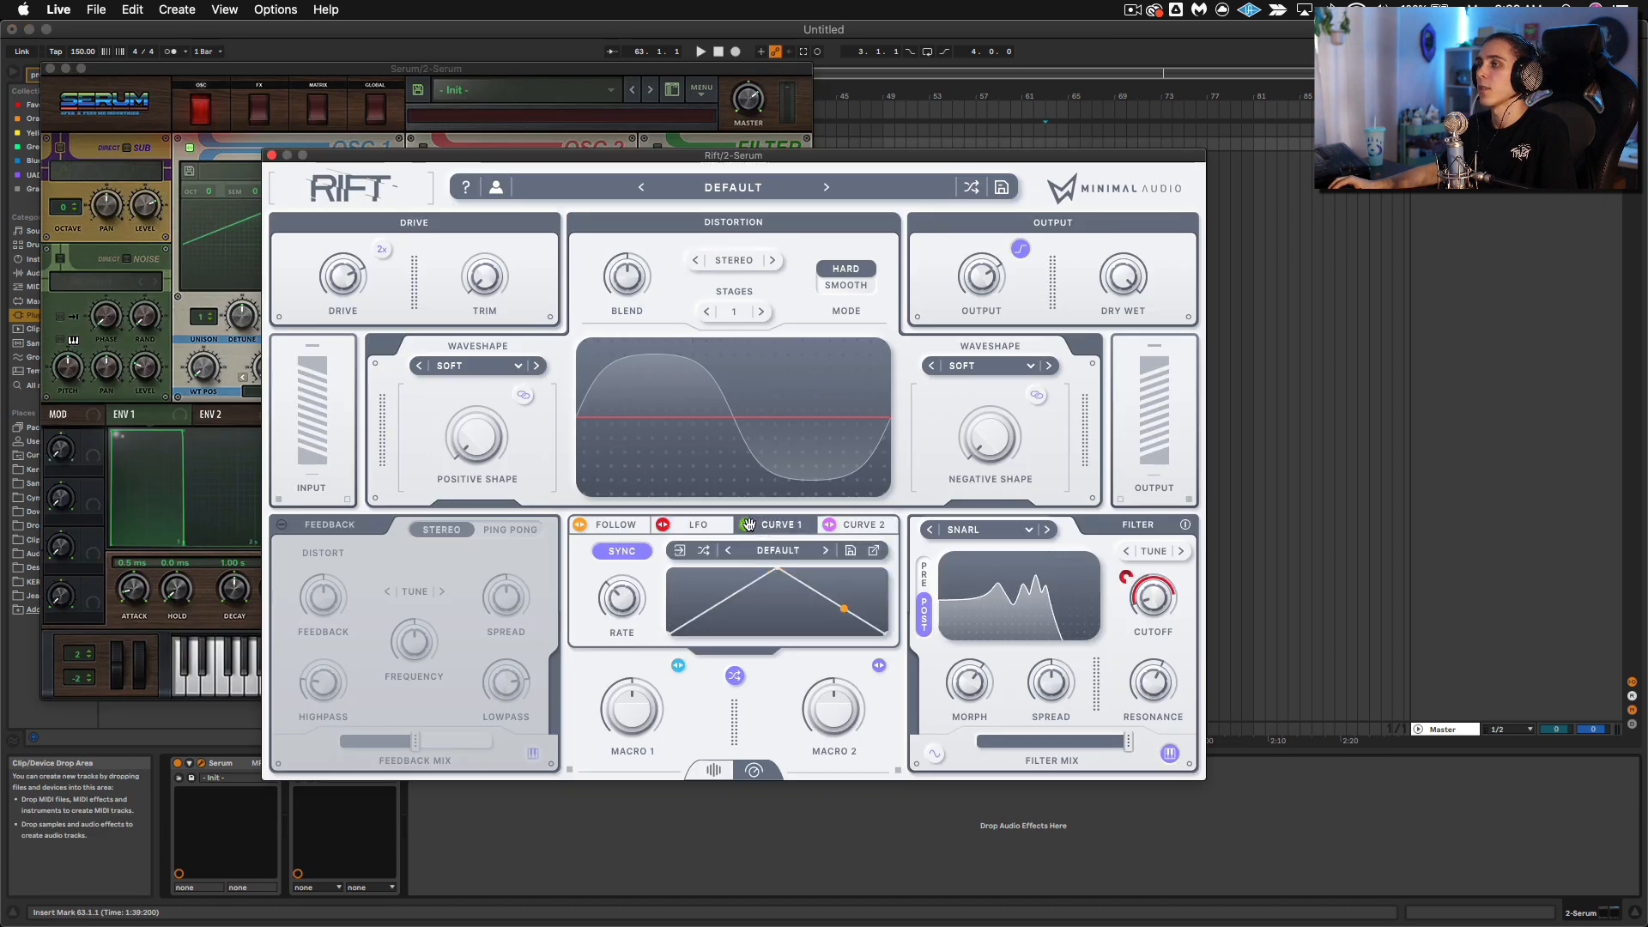
left_click_drag(747, 524, 947, 702)
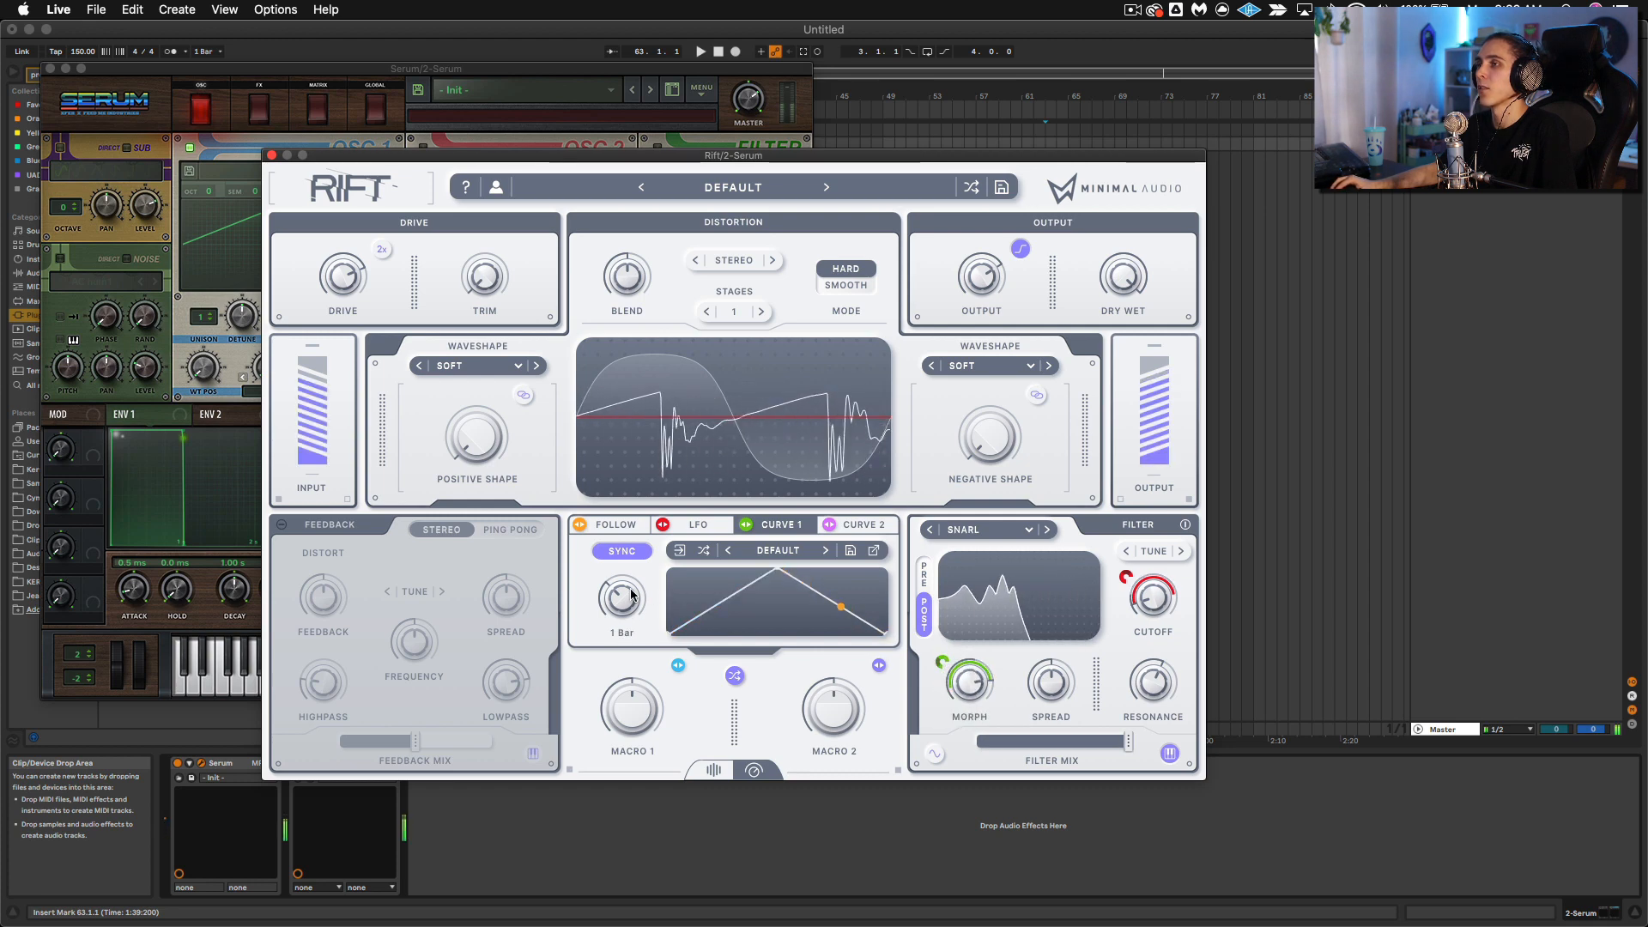
left_click_drag(627, 596, 631, 620)
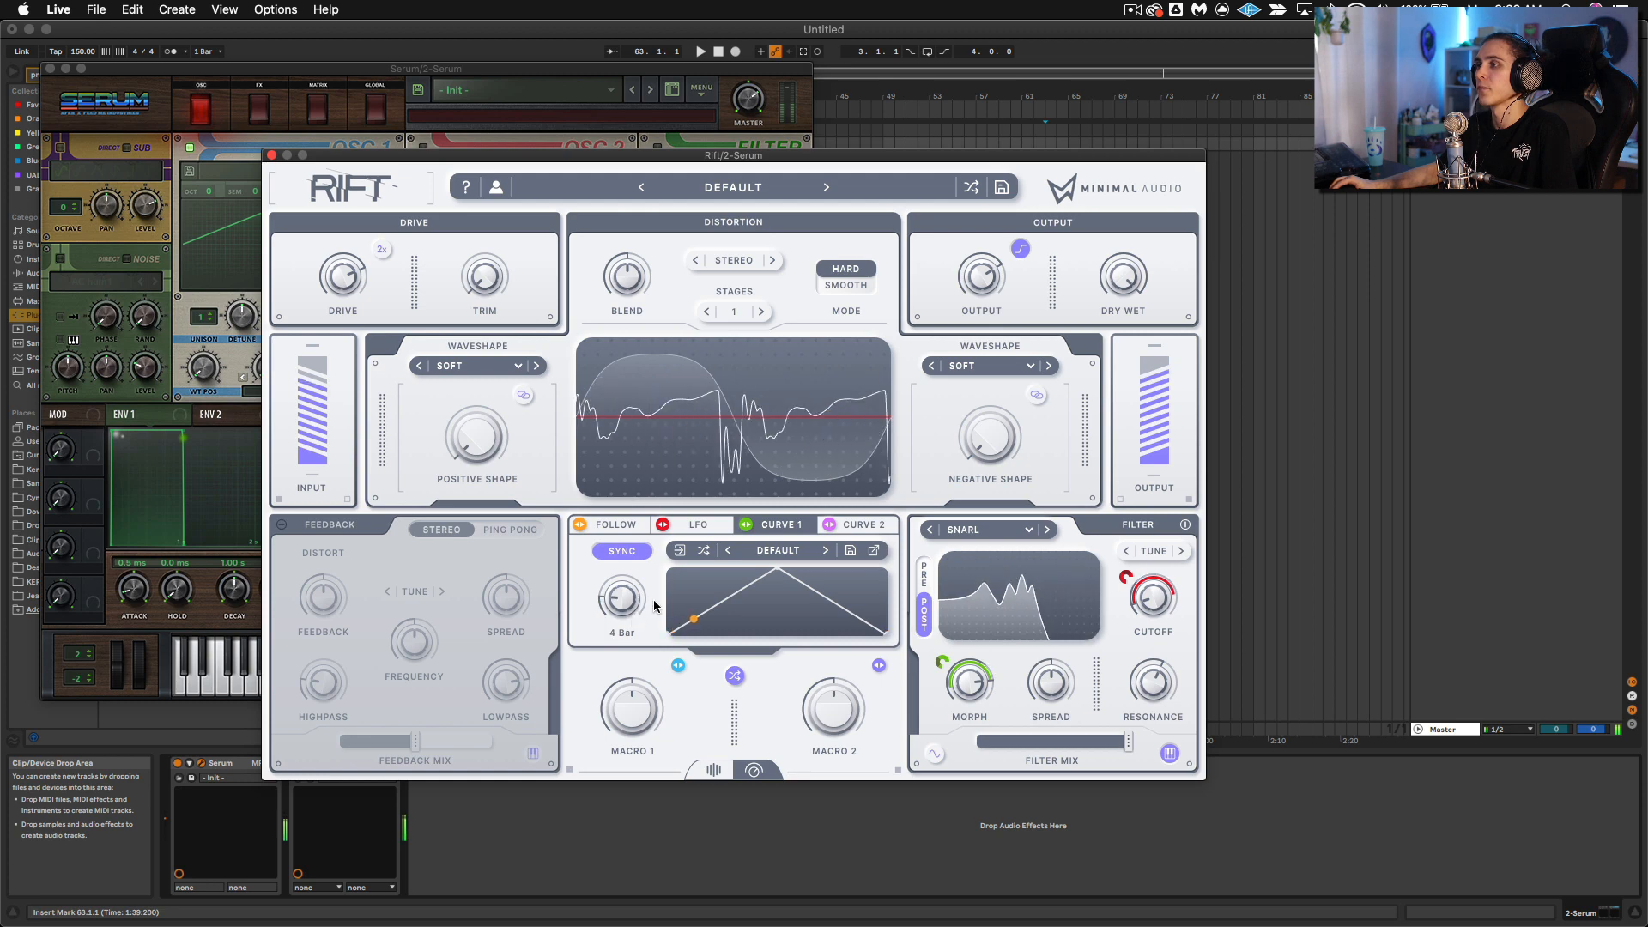
left_click_drag(633, 619, 619, 593)
left_click(617, 555)
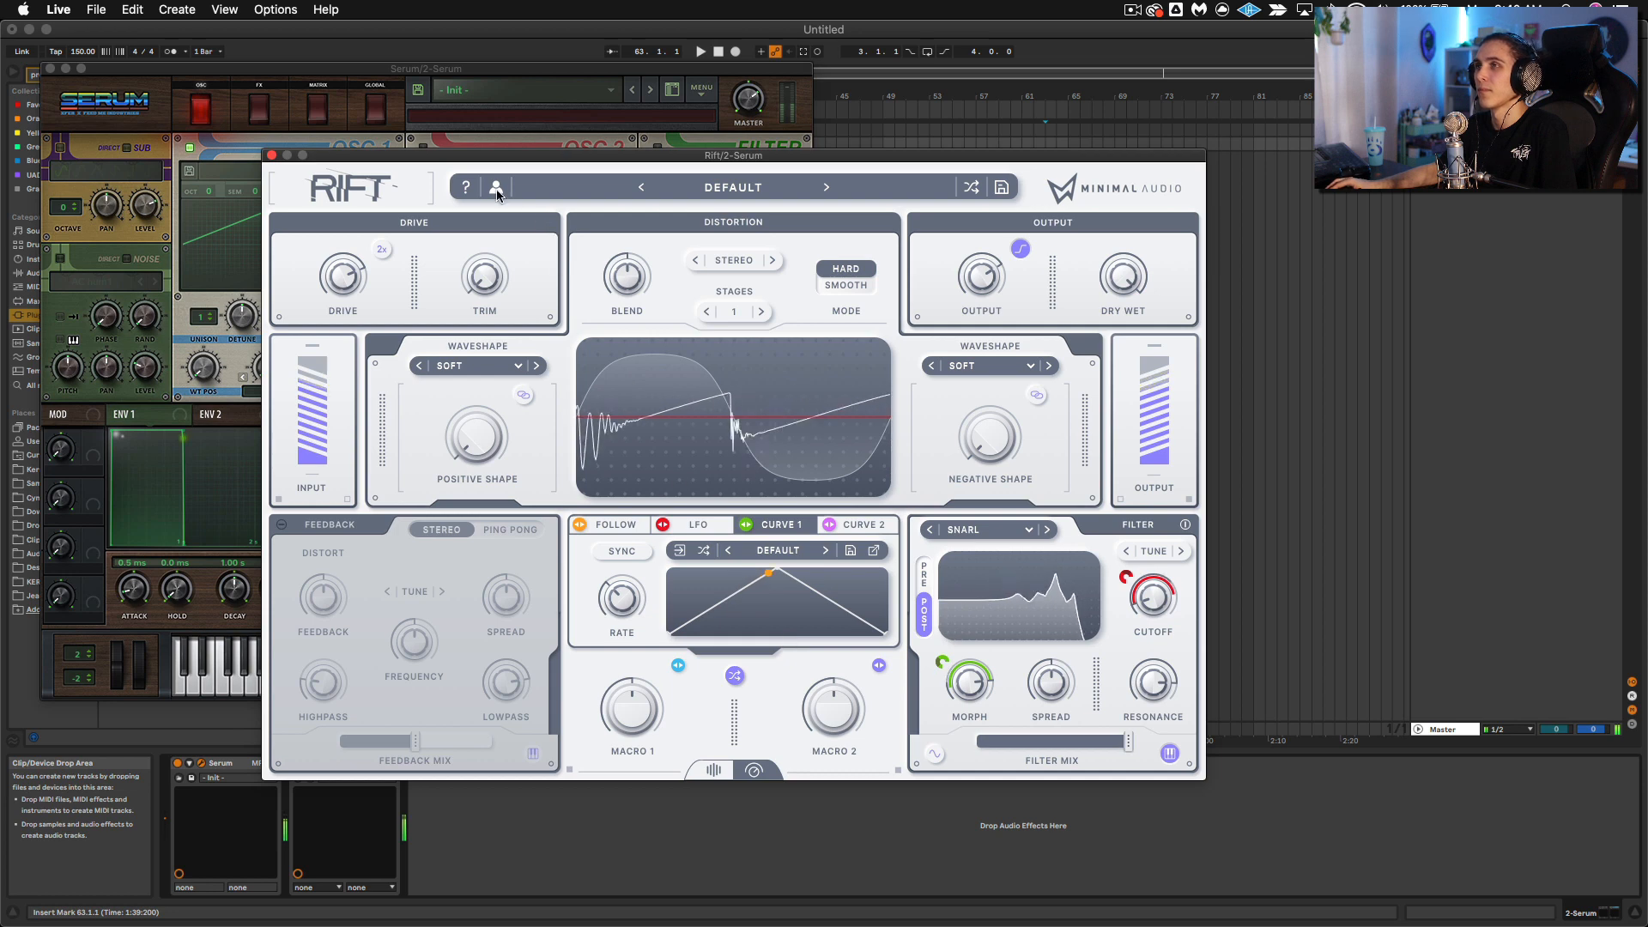
Step: Bypass Rift and load the Colour Comb Bass 2 preset from the Kermode folder in Serum
left_click_drag(470, 156, 778, 158)
left_click(297, 763)
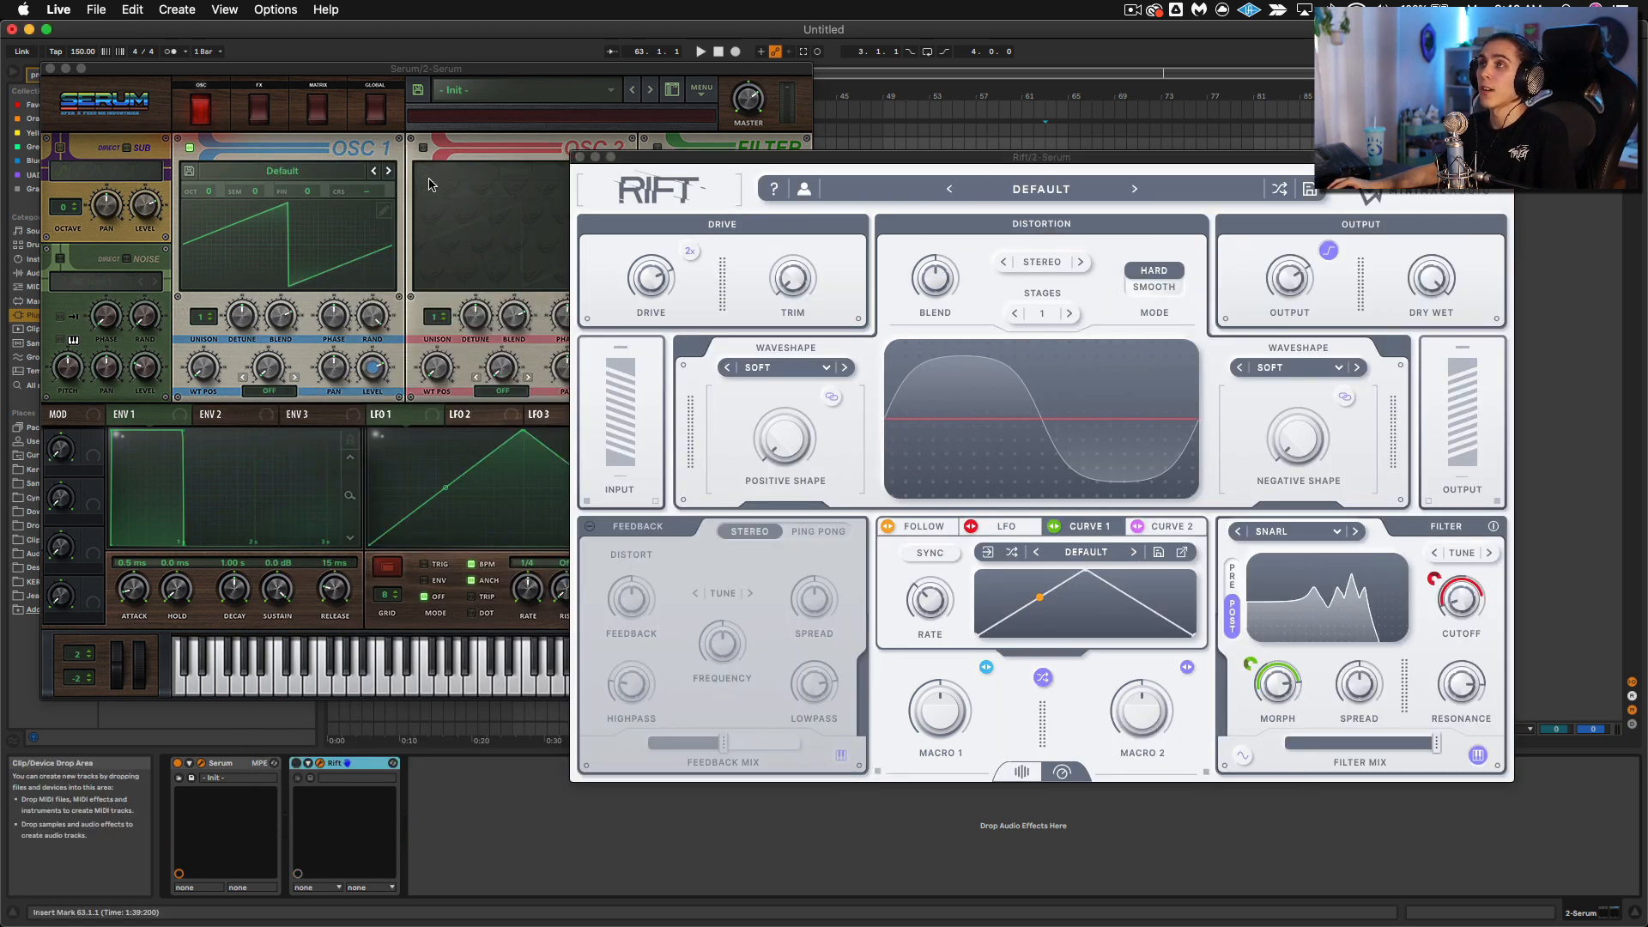
left_click(467, 91)
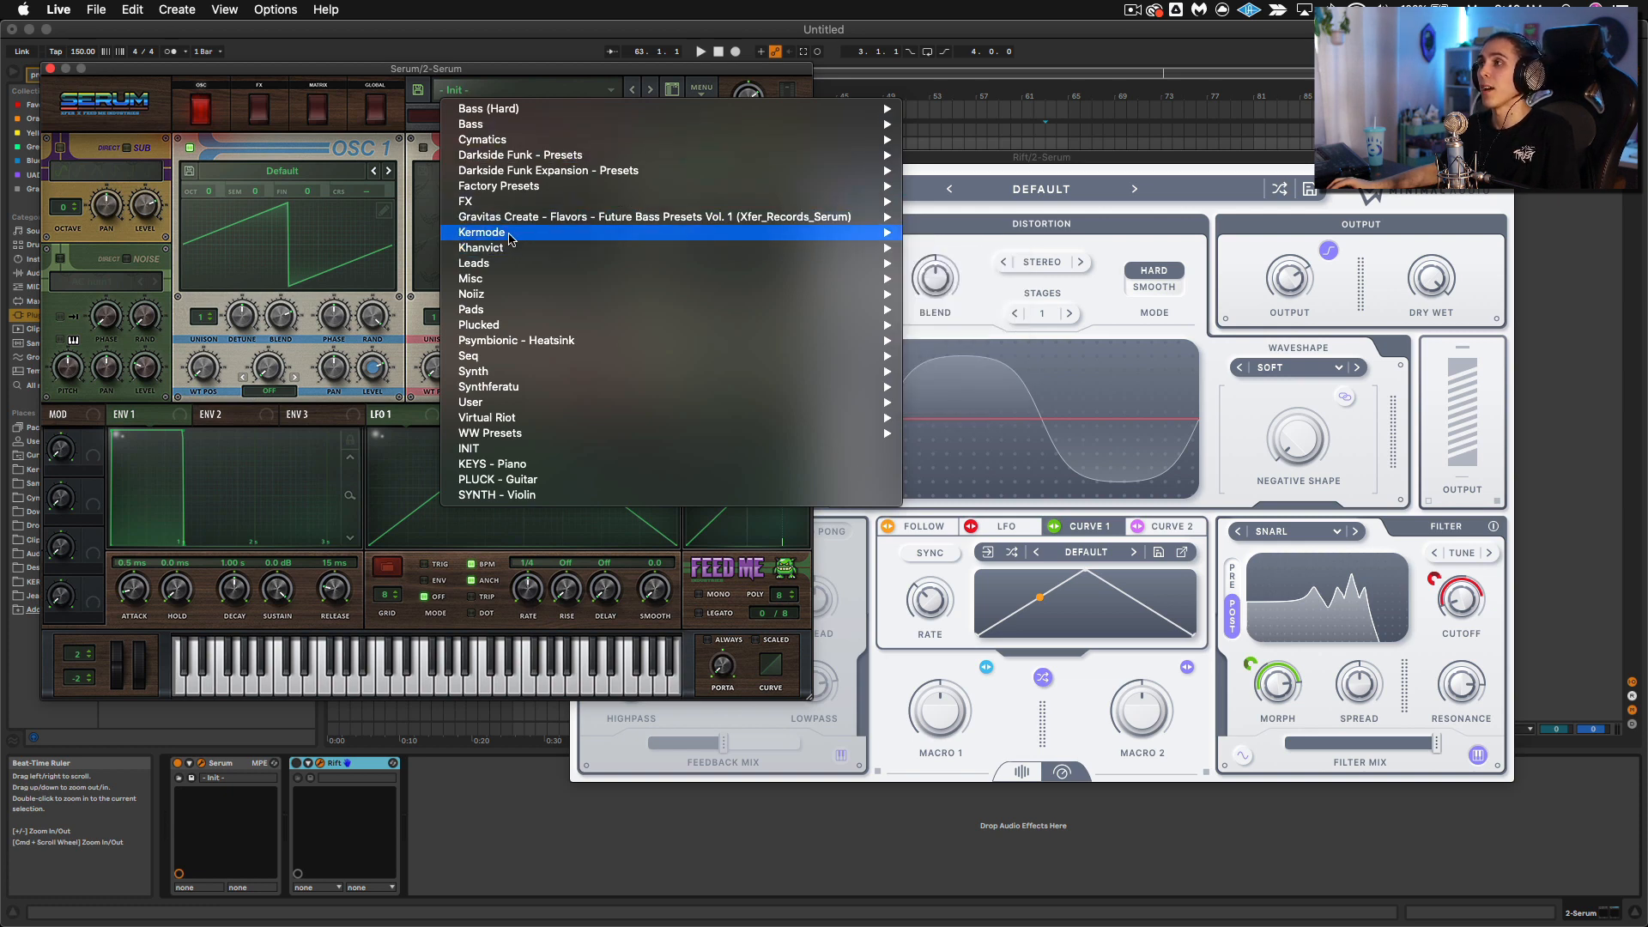
mouse_move(875, 232)
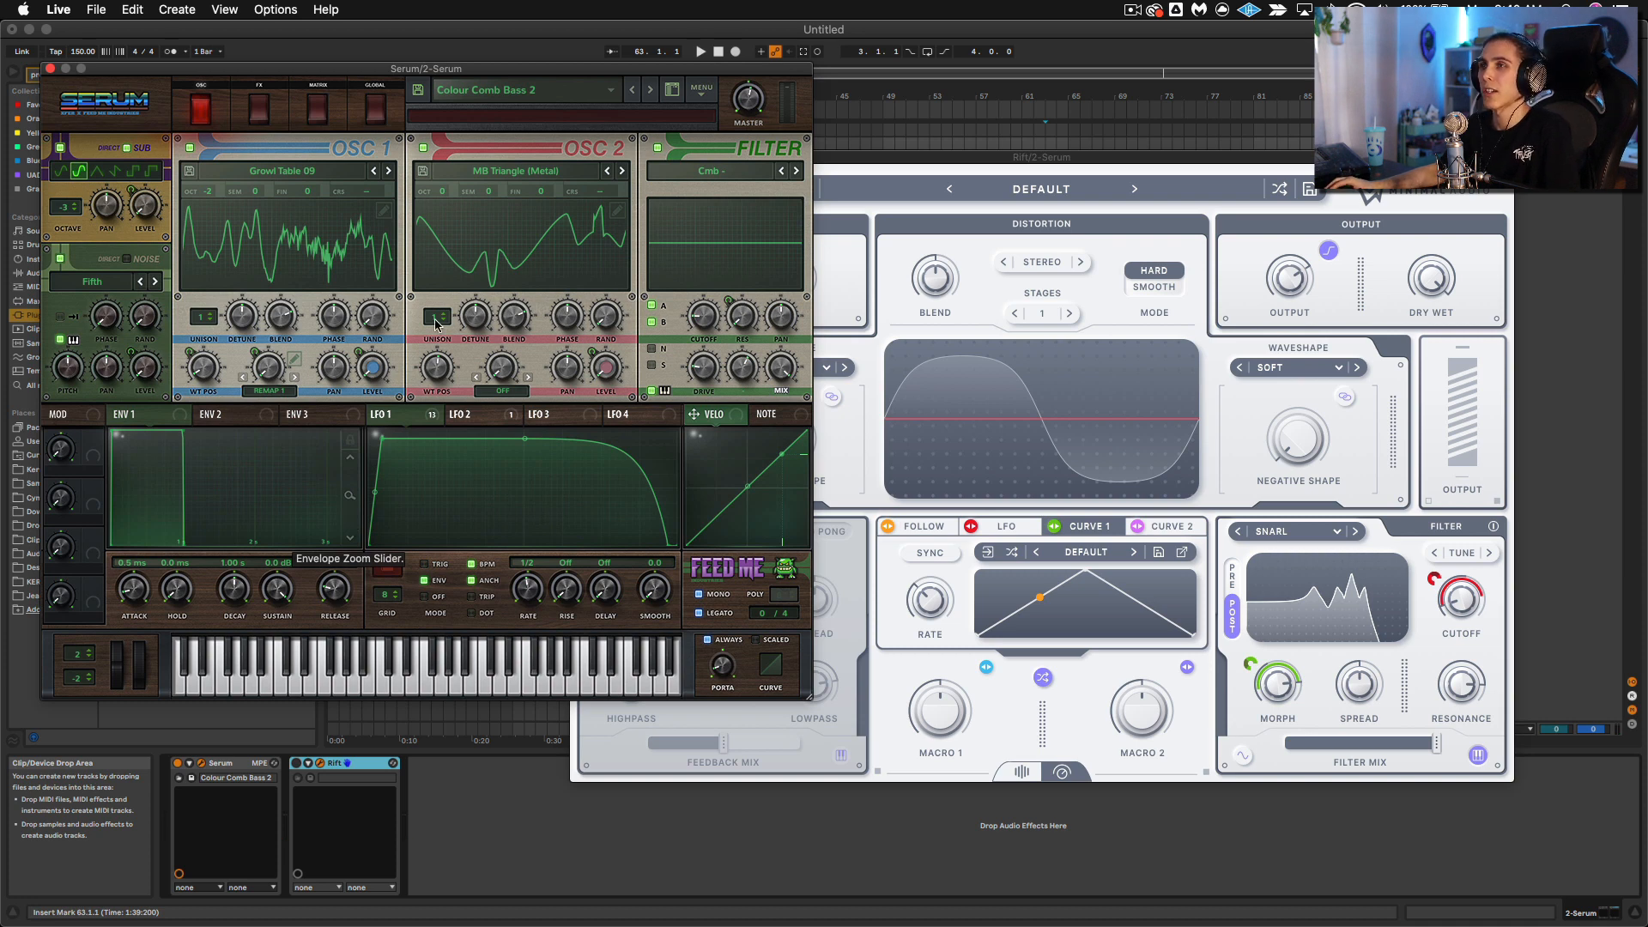
Step: Isolate OSC 1 by turning off OSC 2, the filter and the noise oscillator, and check Serum's effects
left_click(423, 149)
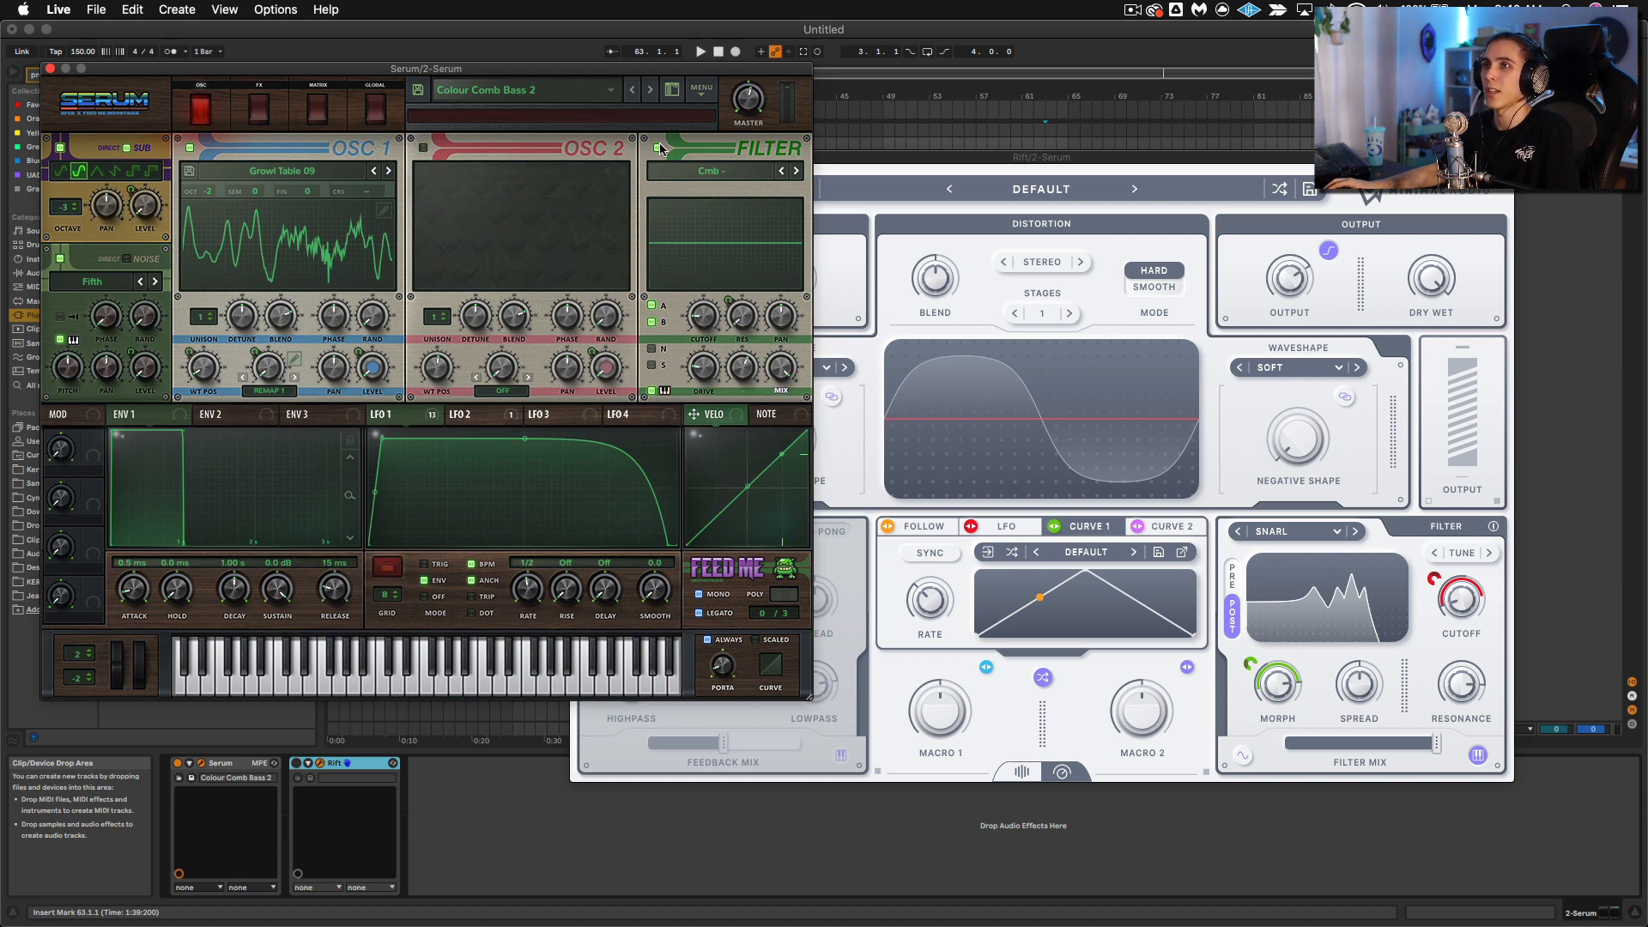
left_click(658, 147)
left_click(60, 259)
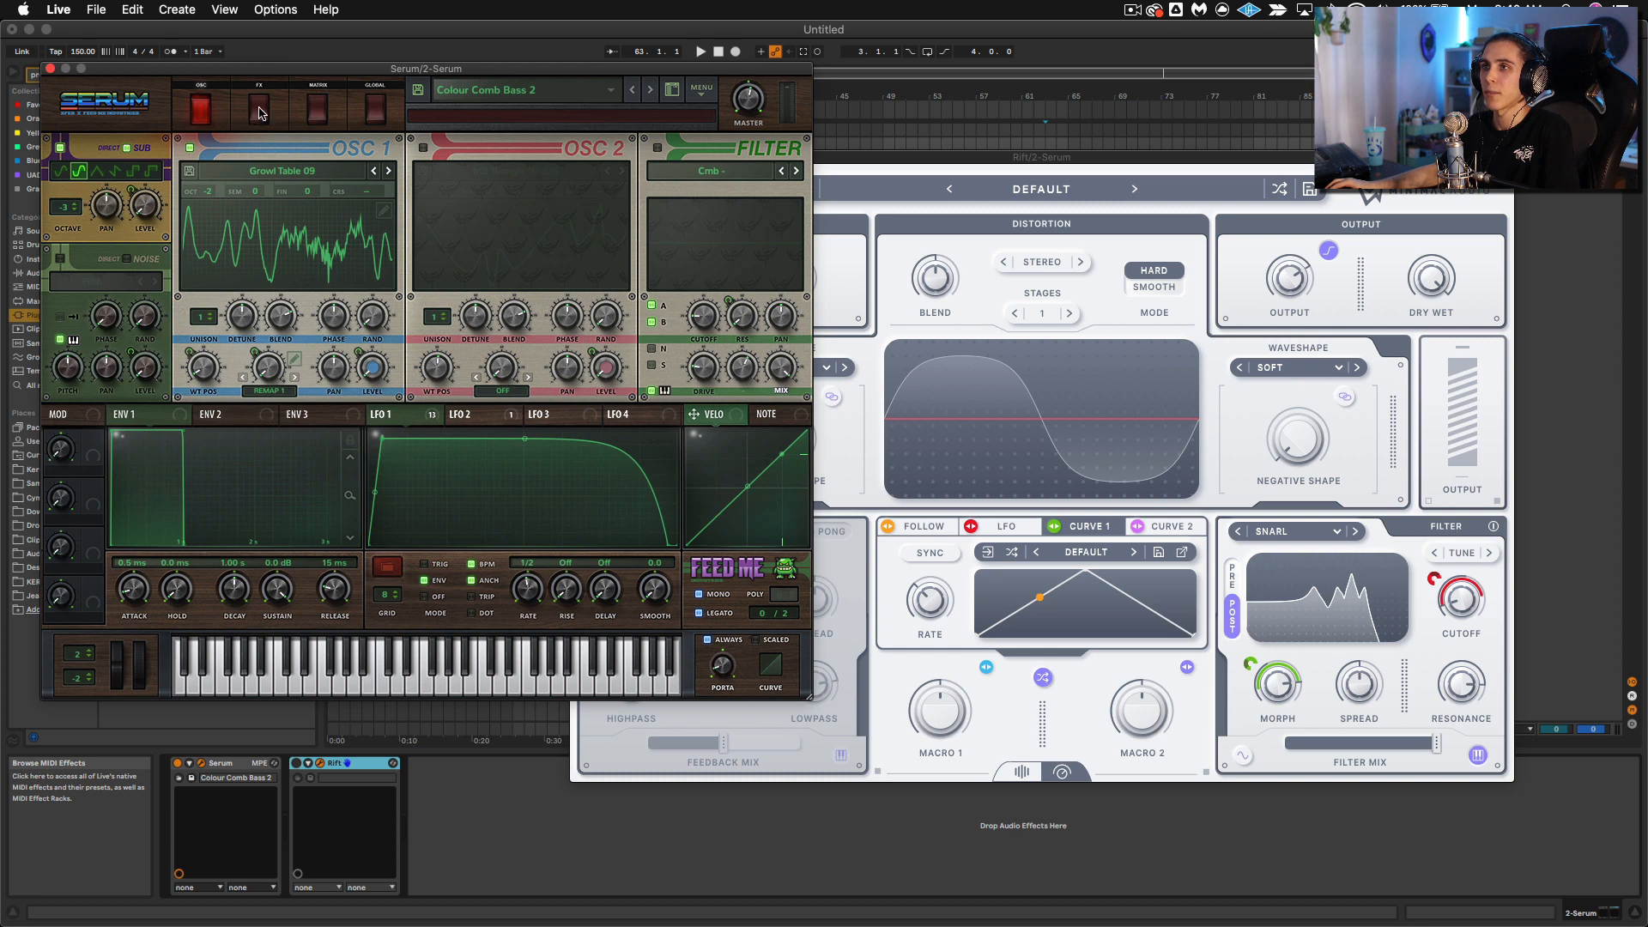
left_click(259, 110)
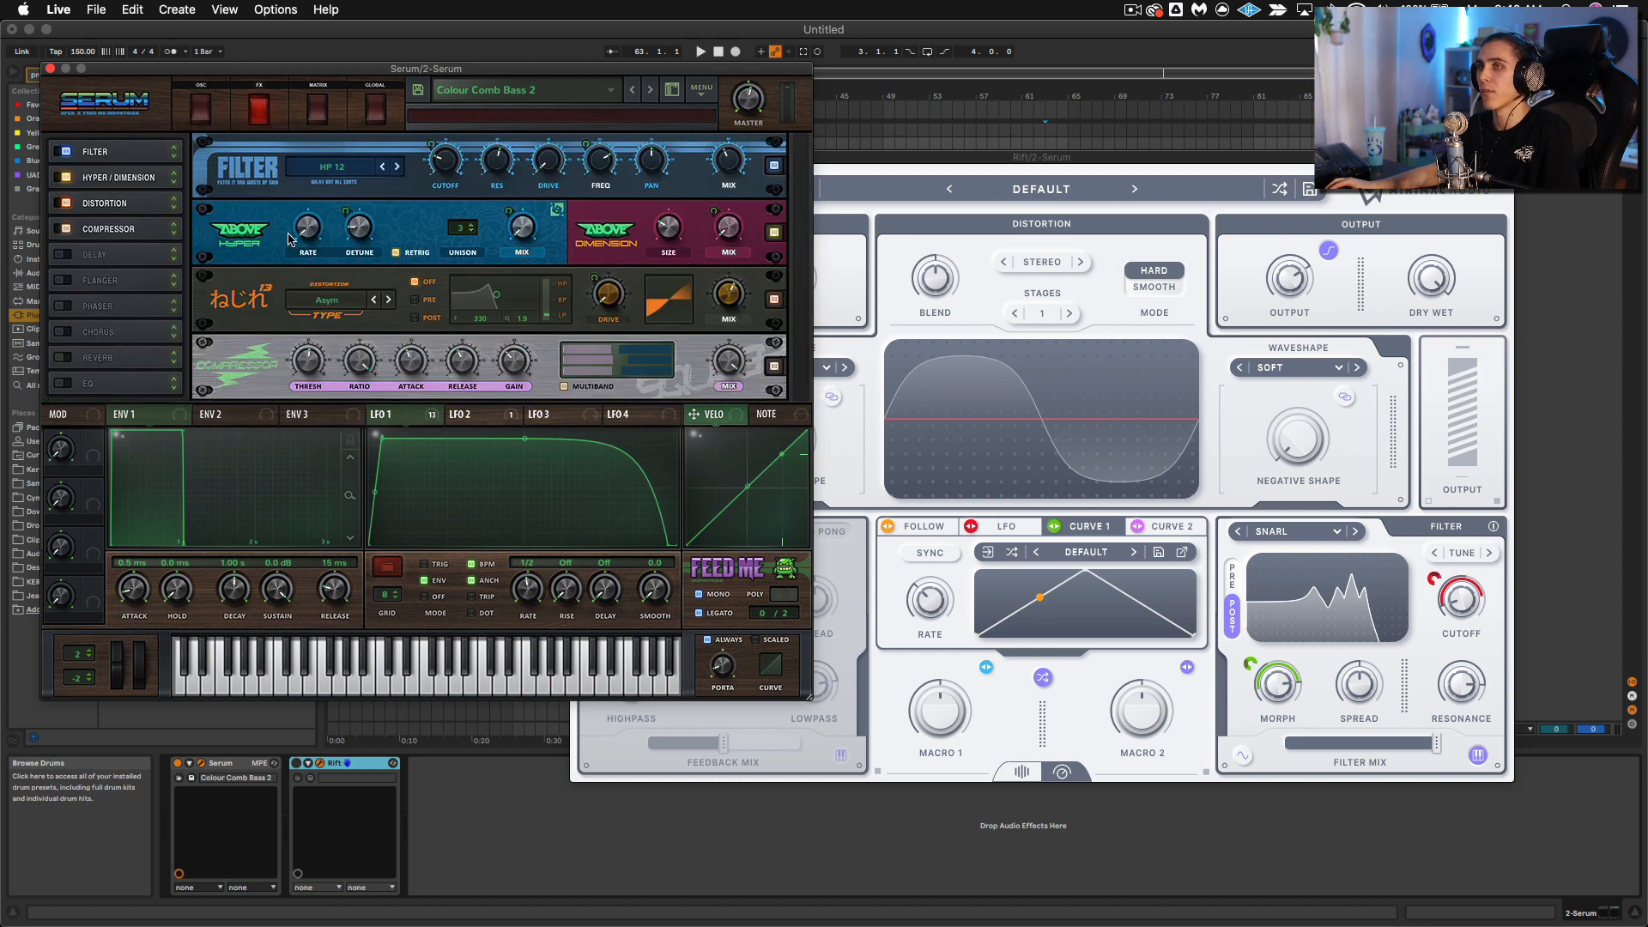
left_click(199, 108)
Step: Turn Serum's OSC 2, filter and noise oscillator back on, comparing the sound with and without noise
left_click(423, 147)
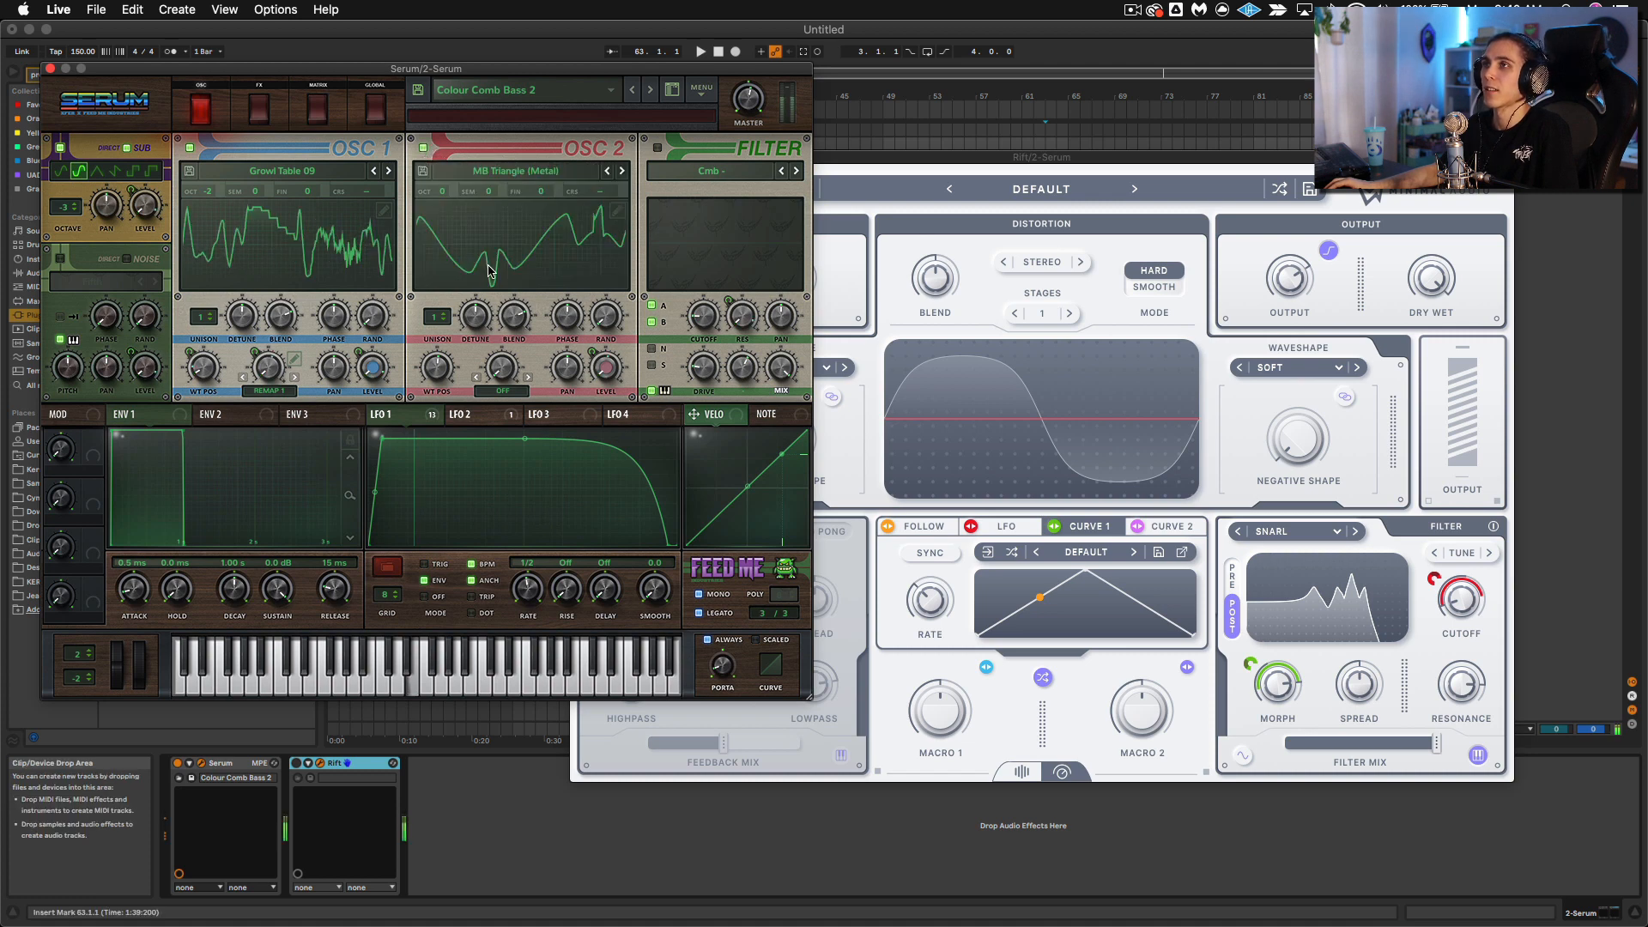
left_click(657, 148)
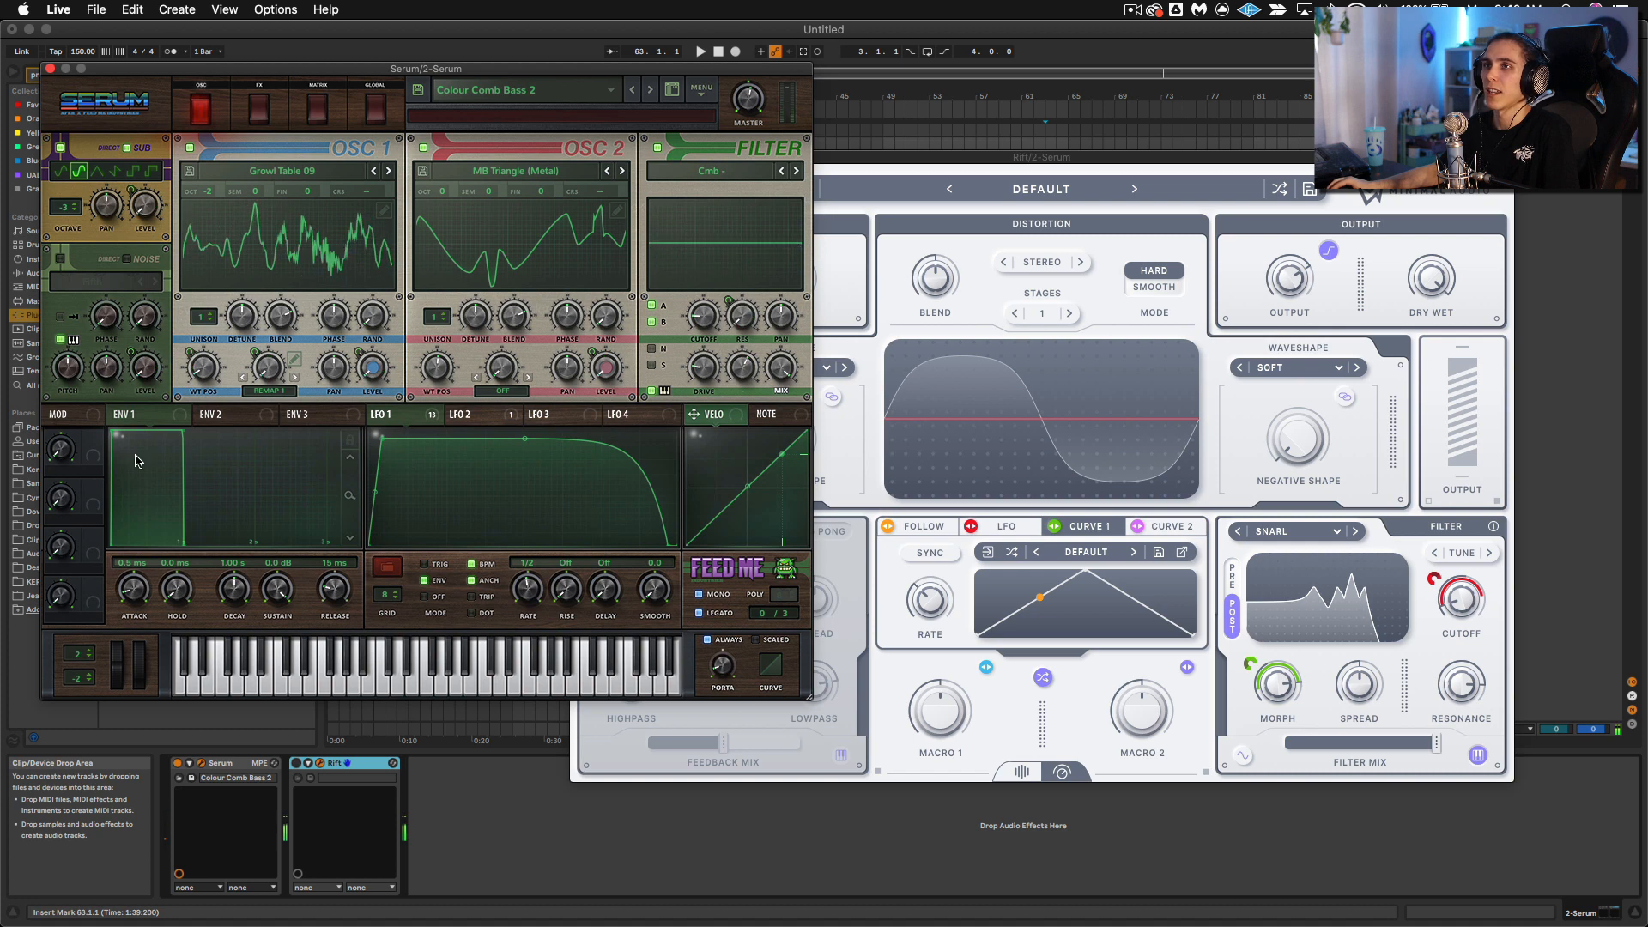
left_click(60, 259)
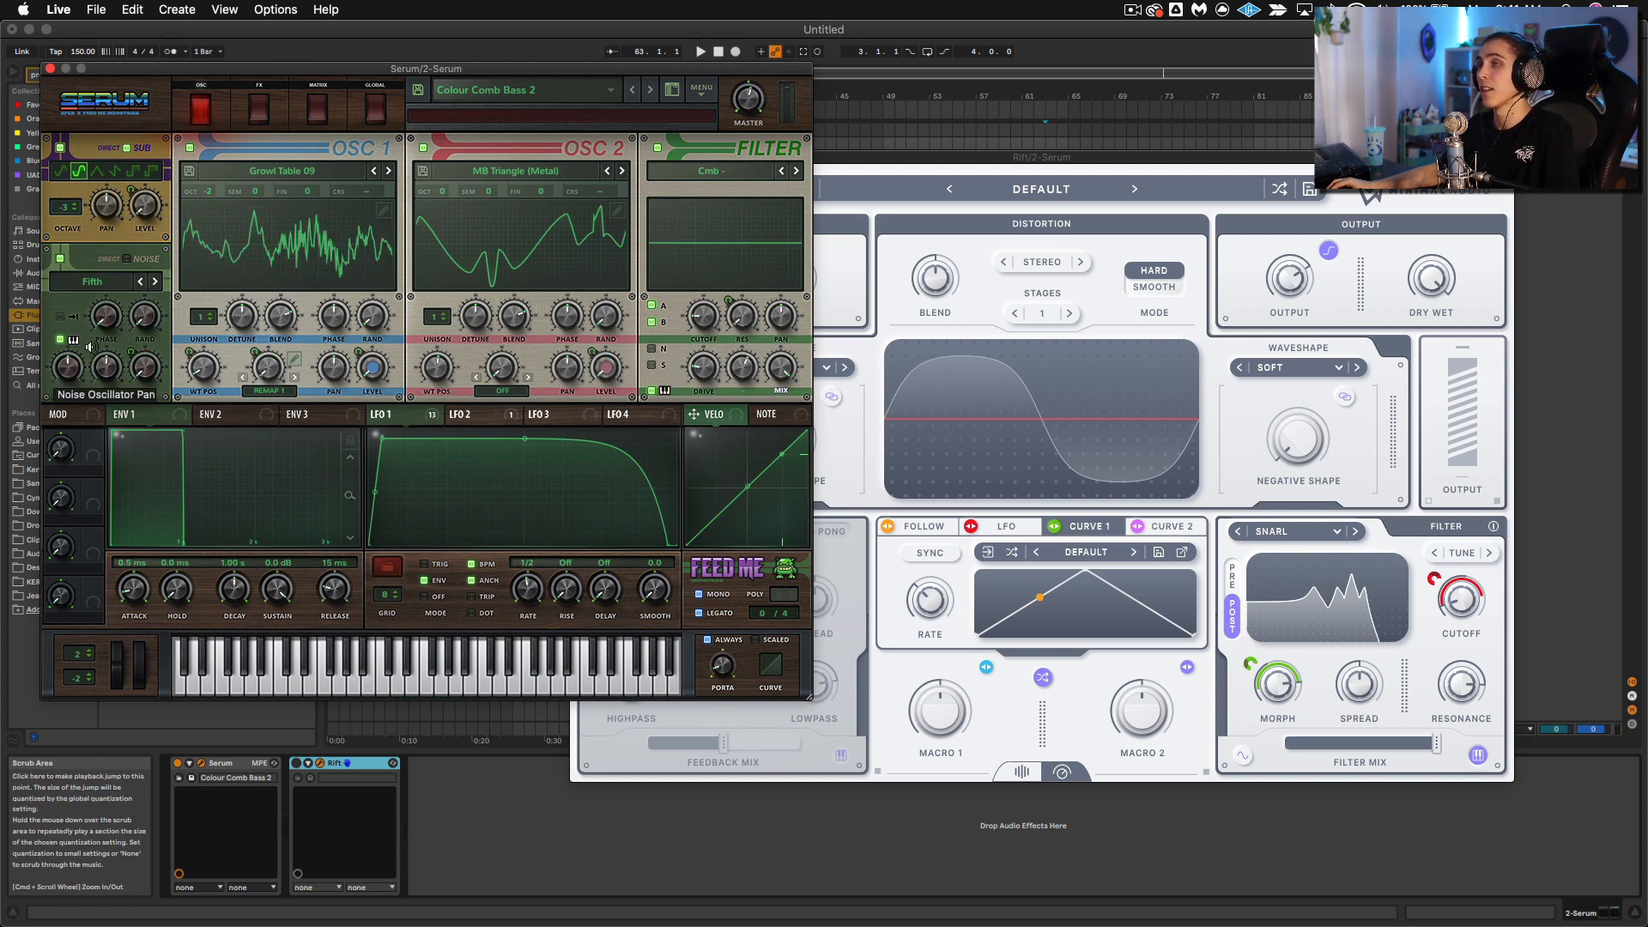
left_click(56, 259)
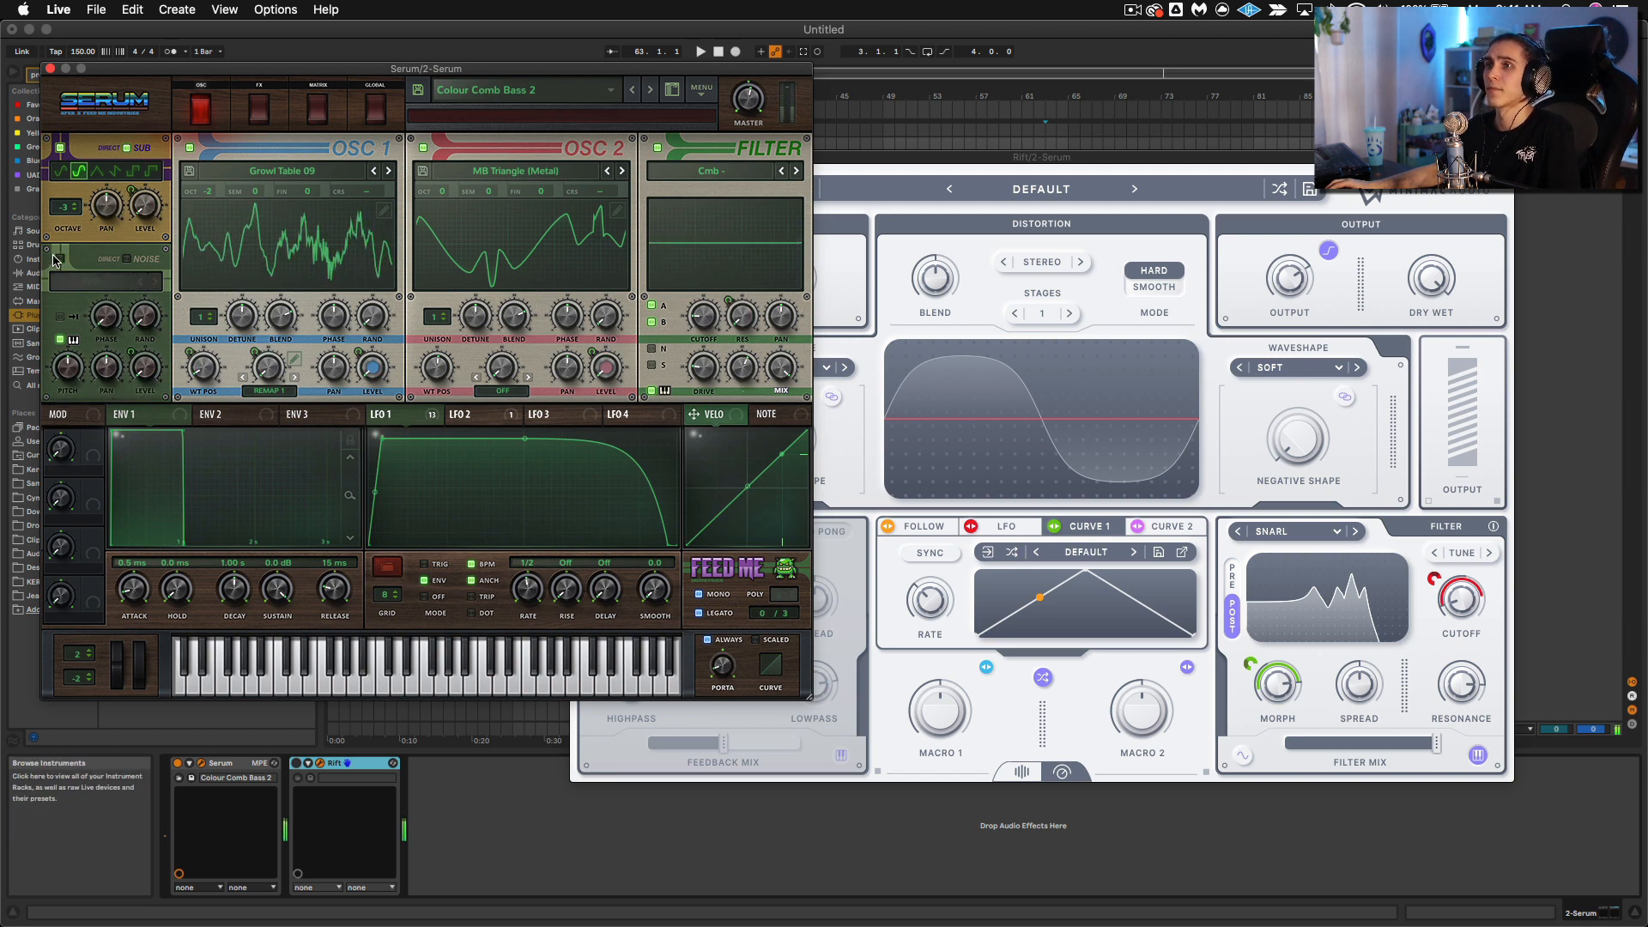
left_click(56, 260)
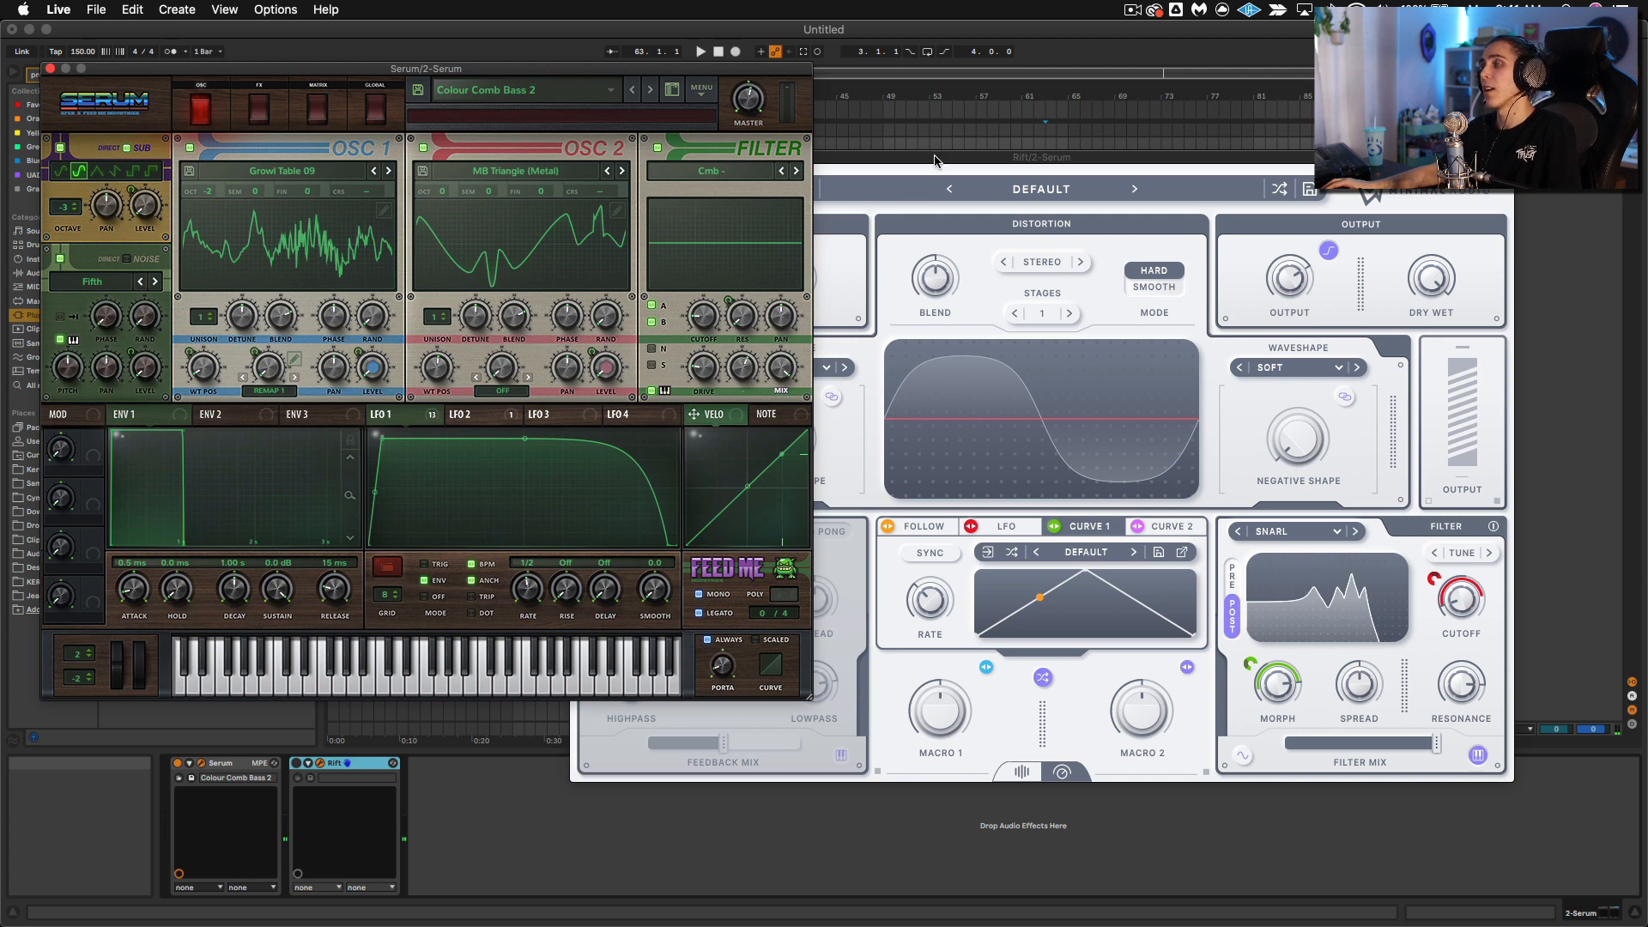
Step: Bring the Rift window to the front, clear of Serum's two oscillators
left_click_drag(935, 160, 1027, 135)
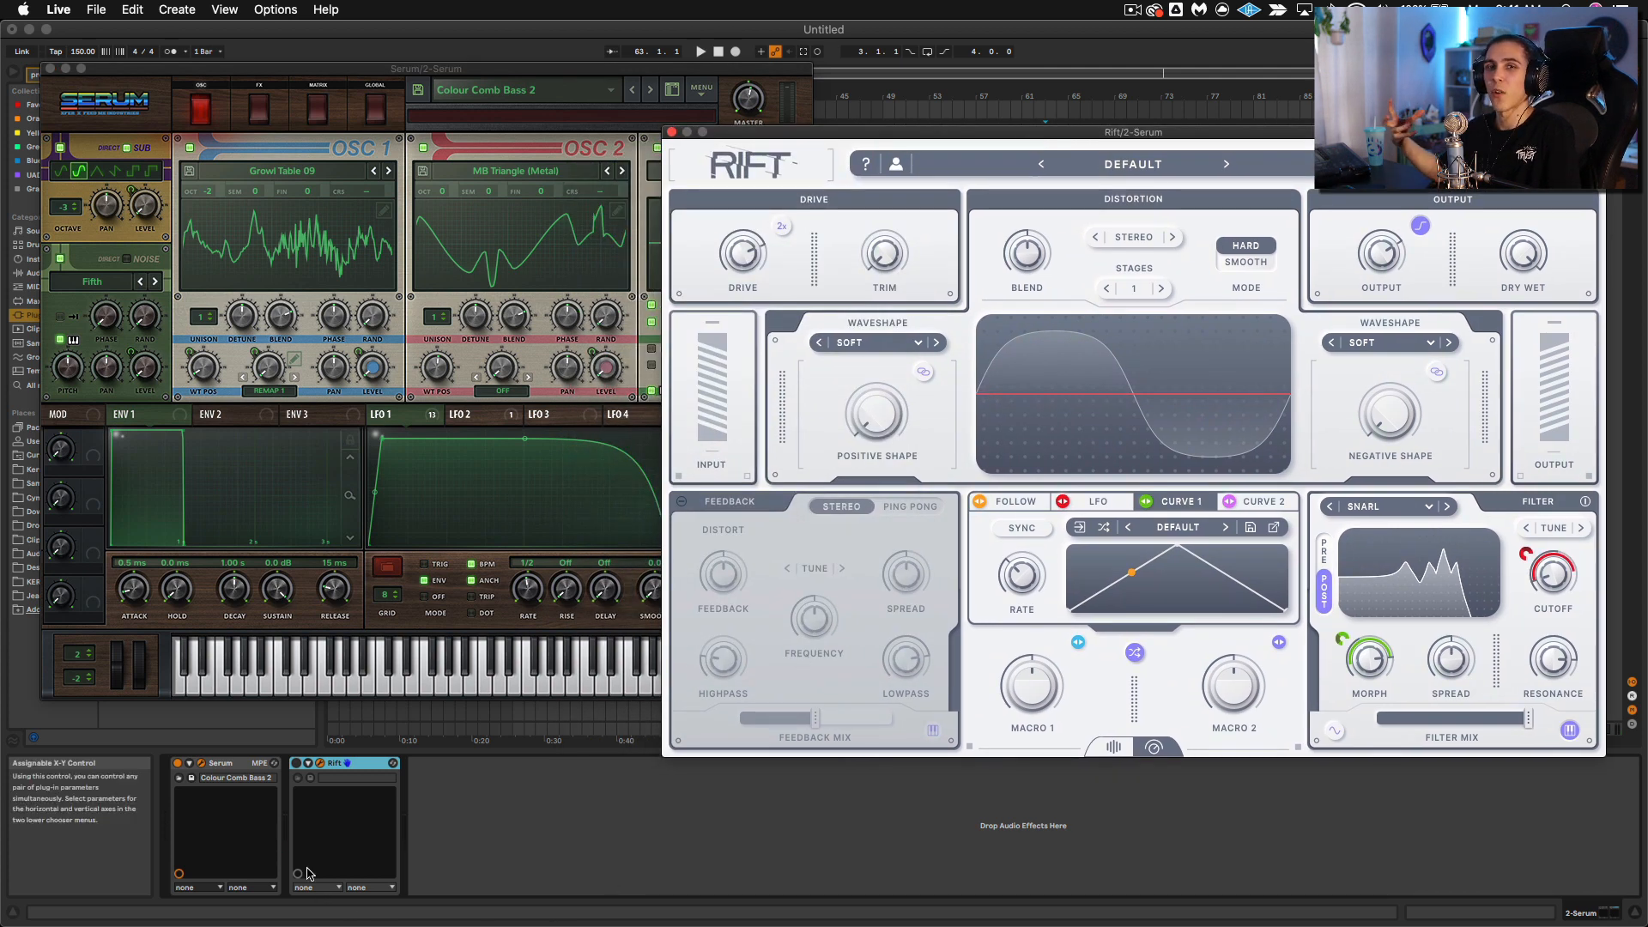
Step: Turn Rift back on, set its LFO rate to 1/2 and sweep the LFO's shape through different settings
left_click(295, 763)
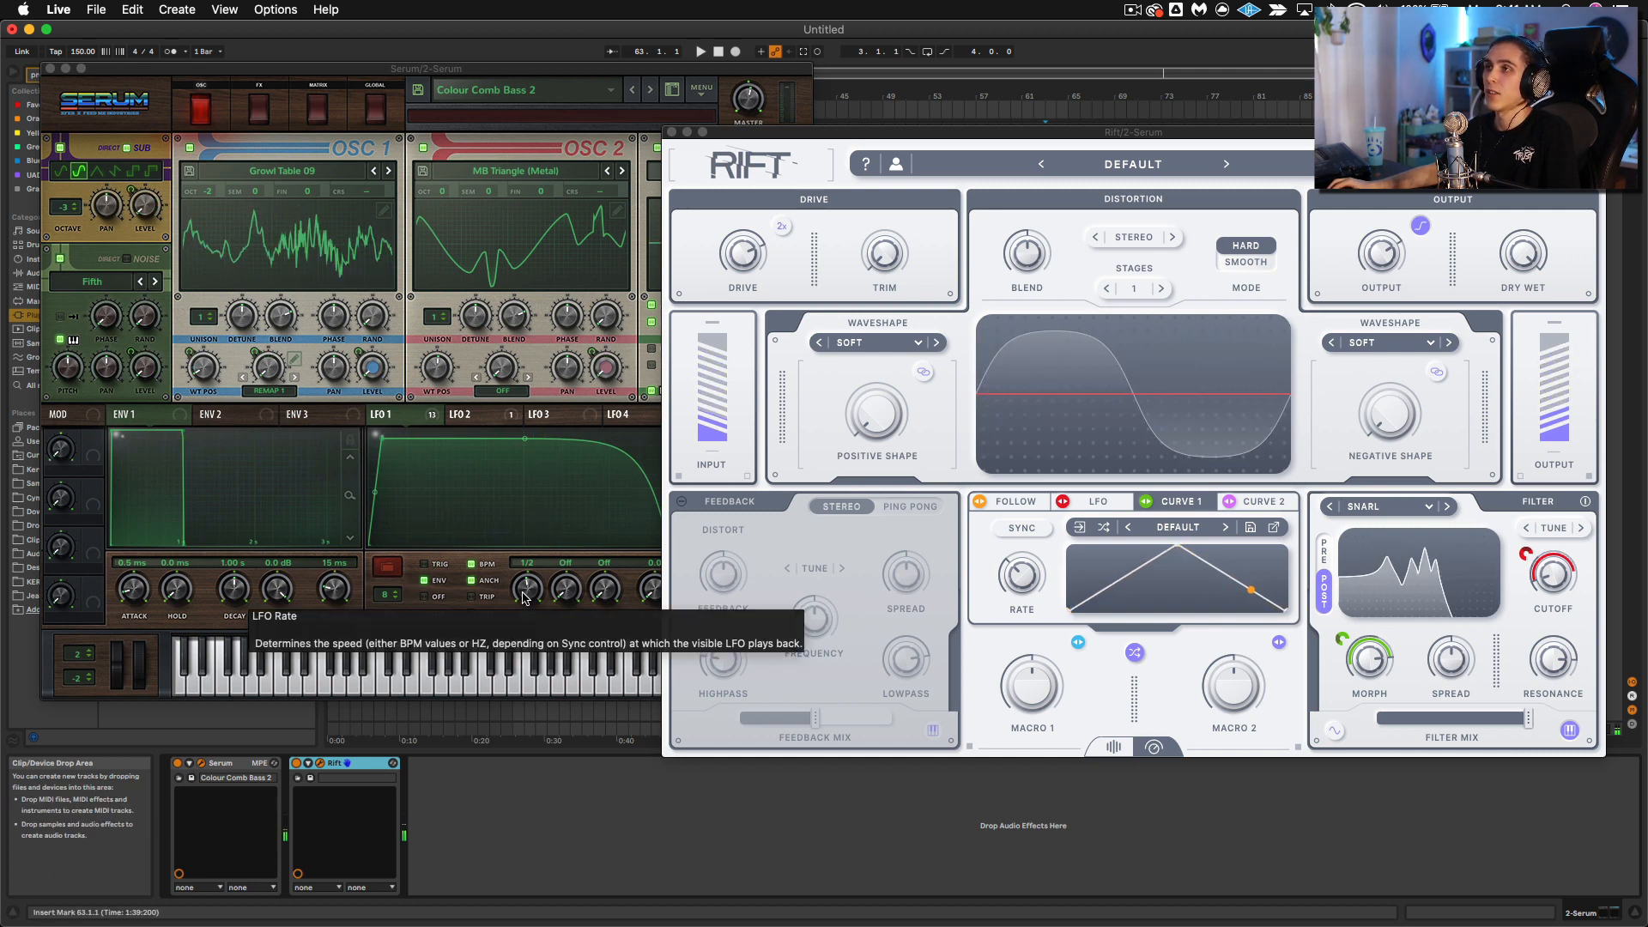
left_click(1096, 506)
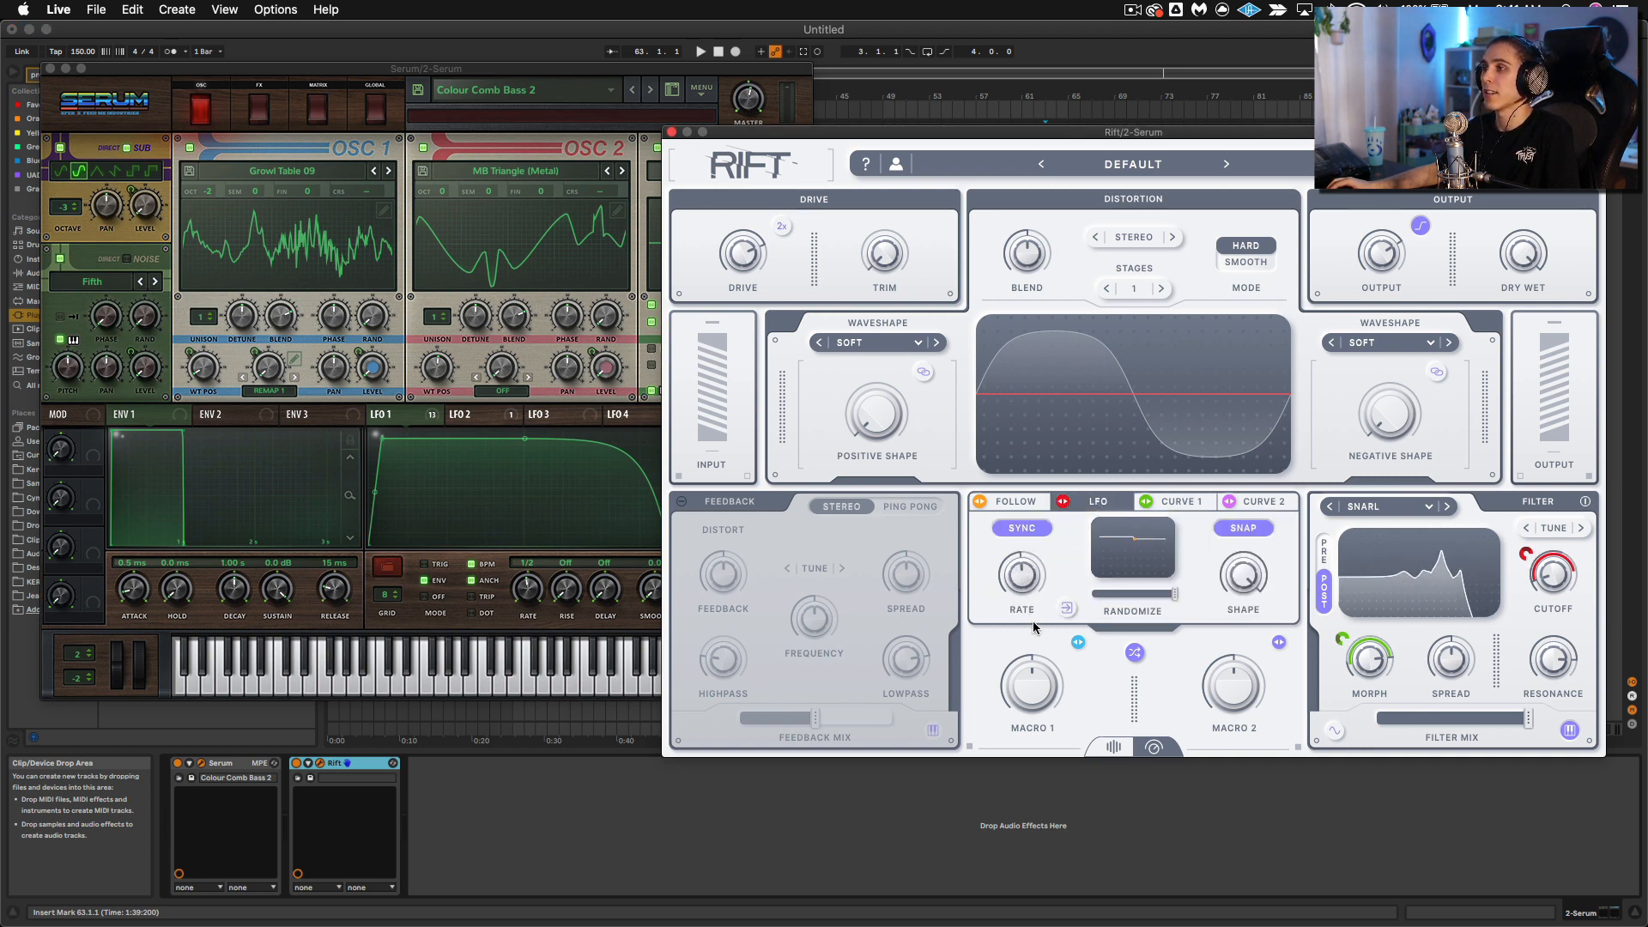
left_click_drag(1023, 586, 1026, 593)
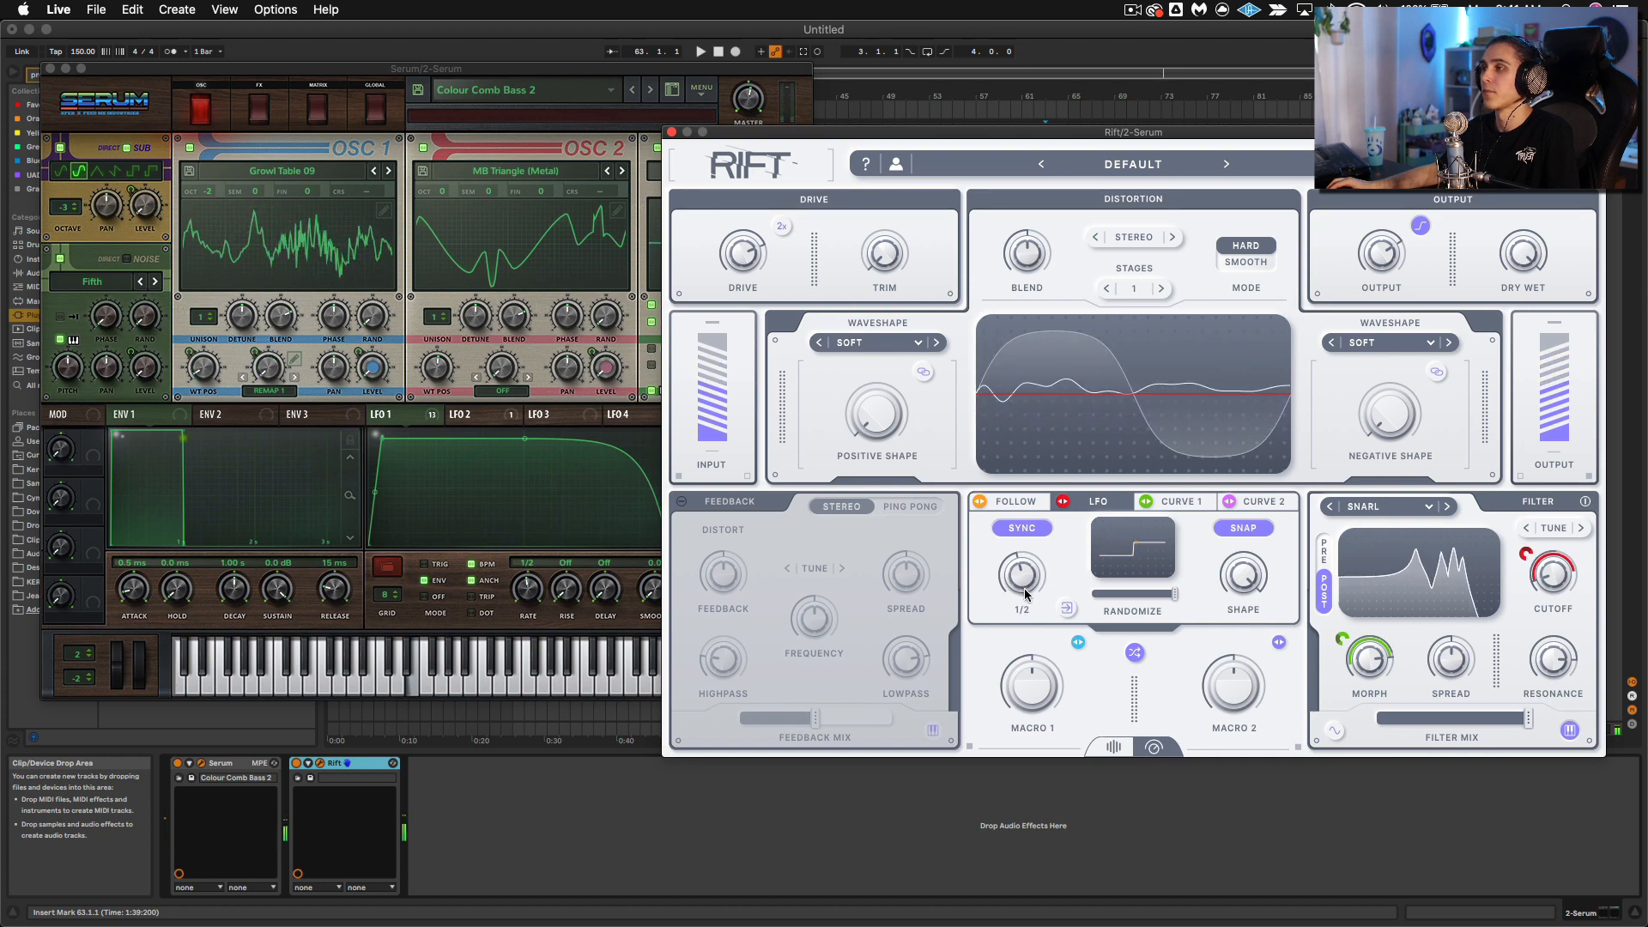
left_click_drag(1245, 575, 1249, 582)
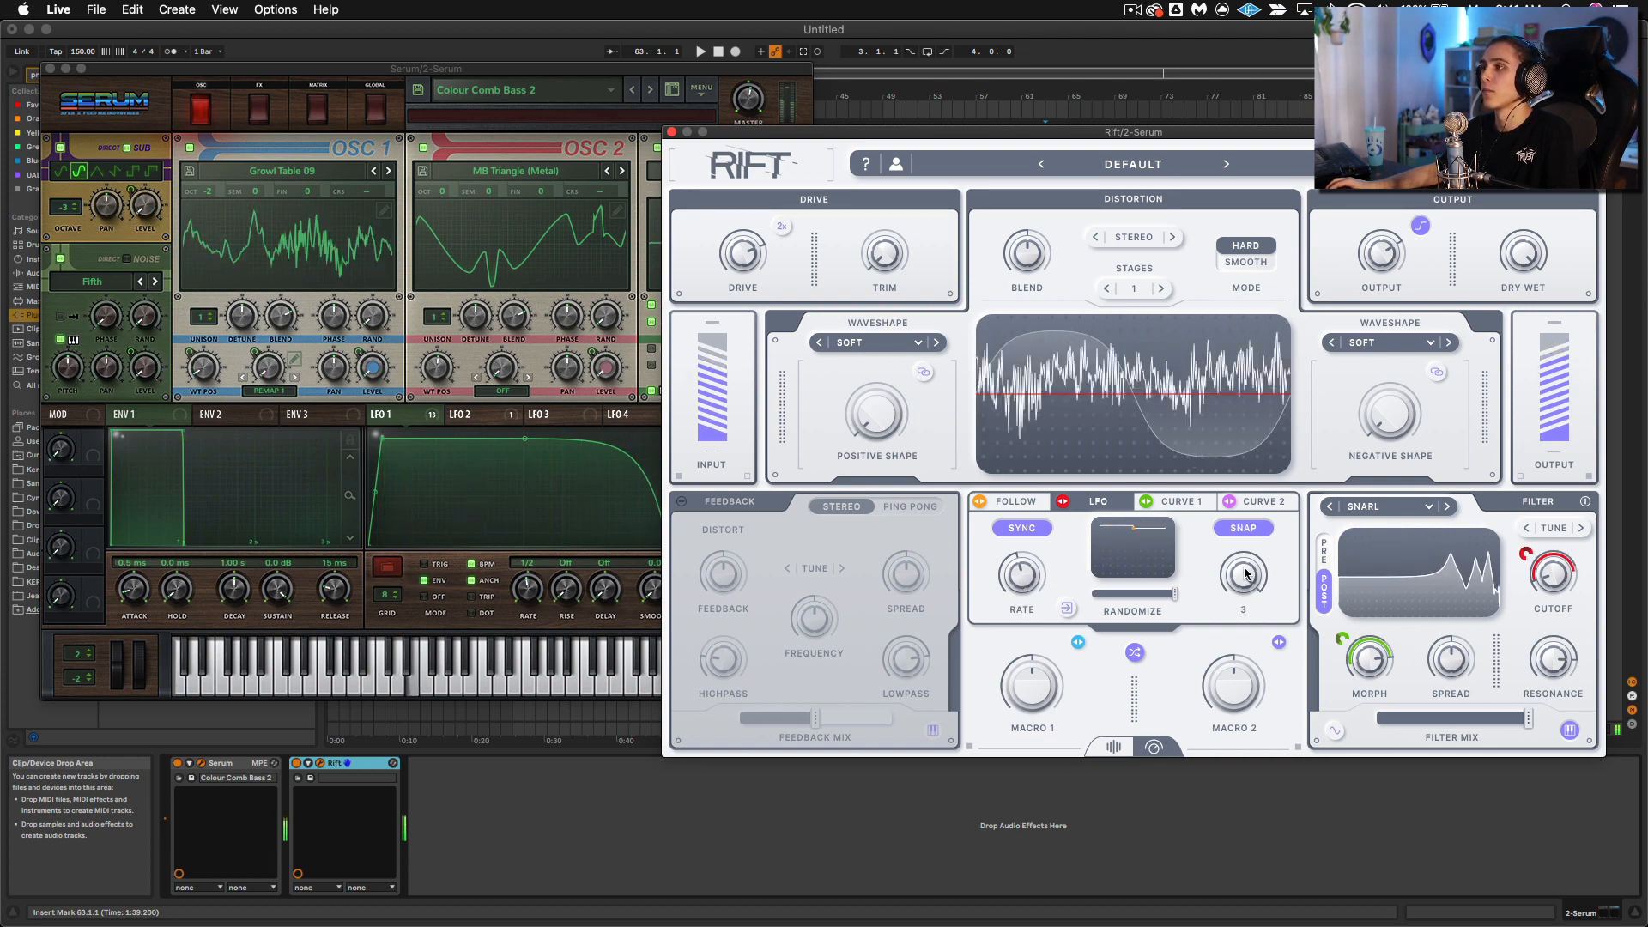
left_click_drag(1241, 589, 1256, 712)
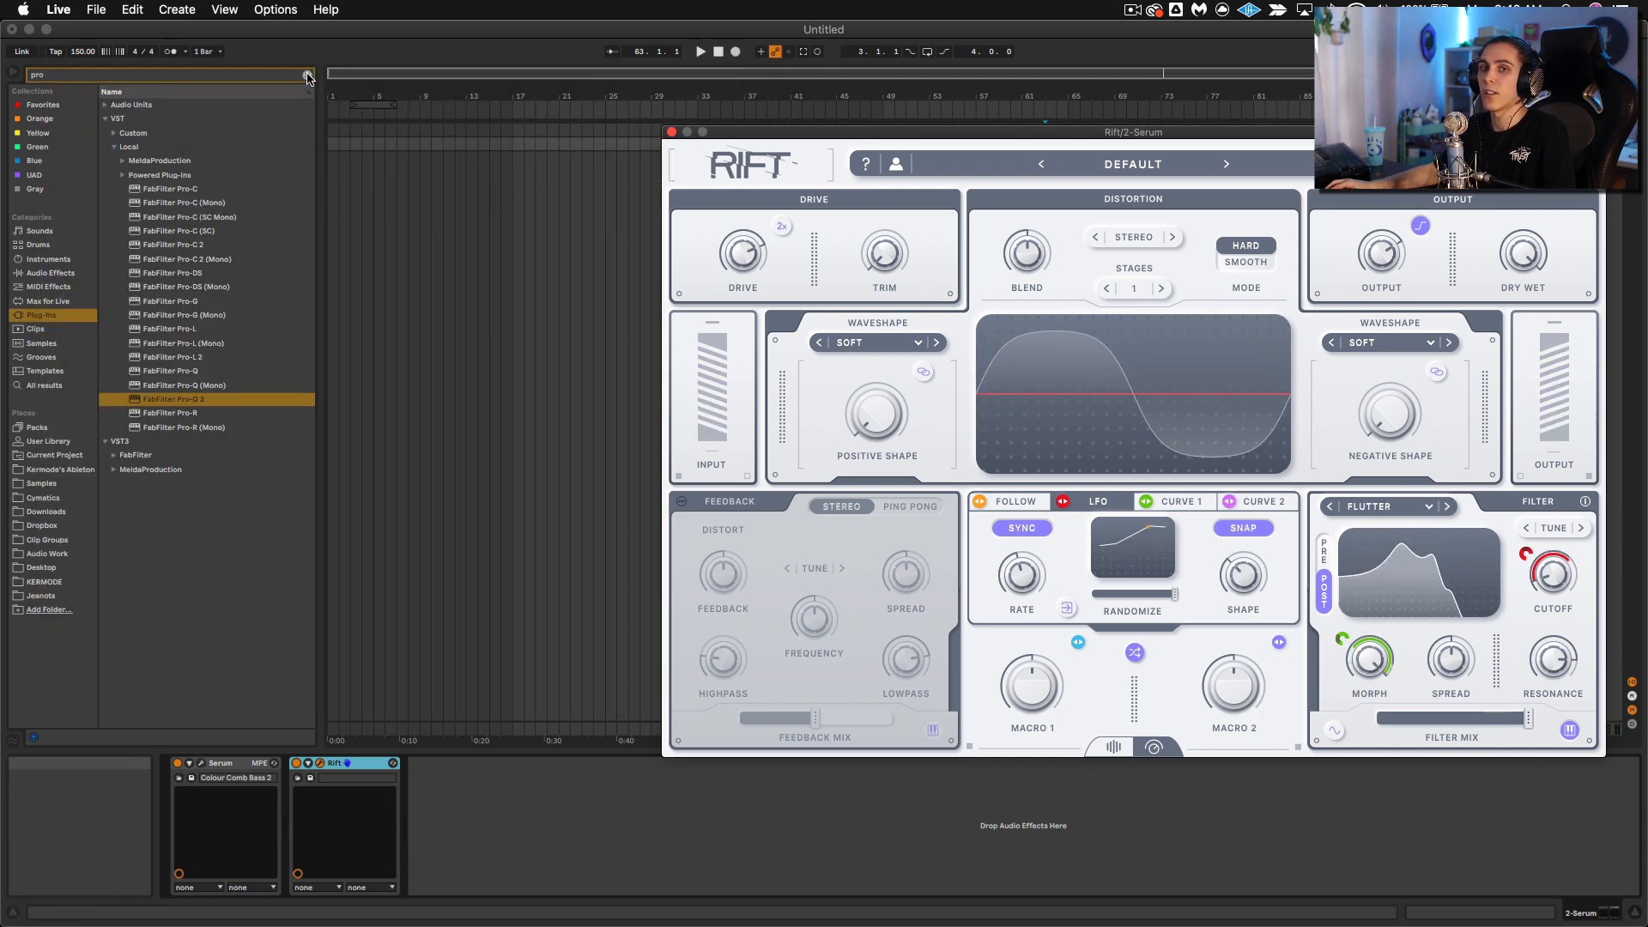
Step: Clear the browser search, load FabFilter Pro-Q 3 after Rift and set its processing mode to Linear Phase
left_click(306, 76)
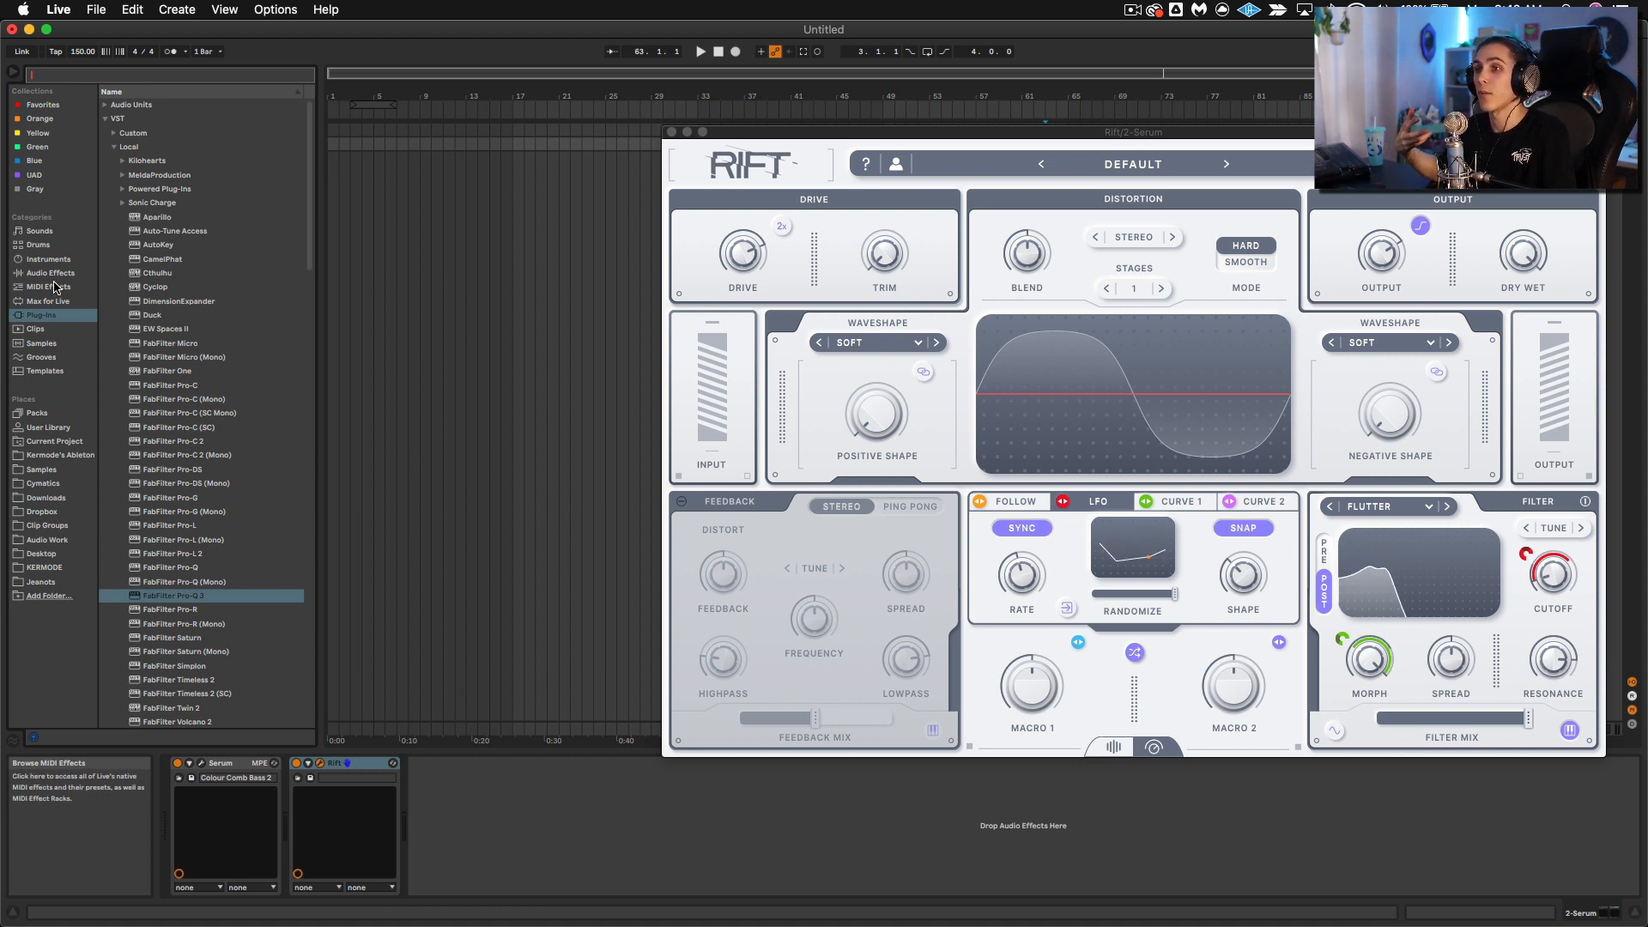
left_click(188, 597)
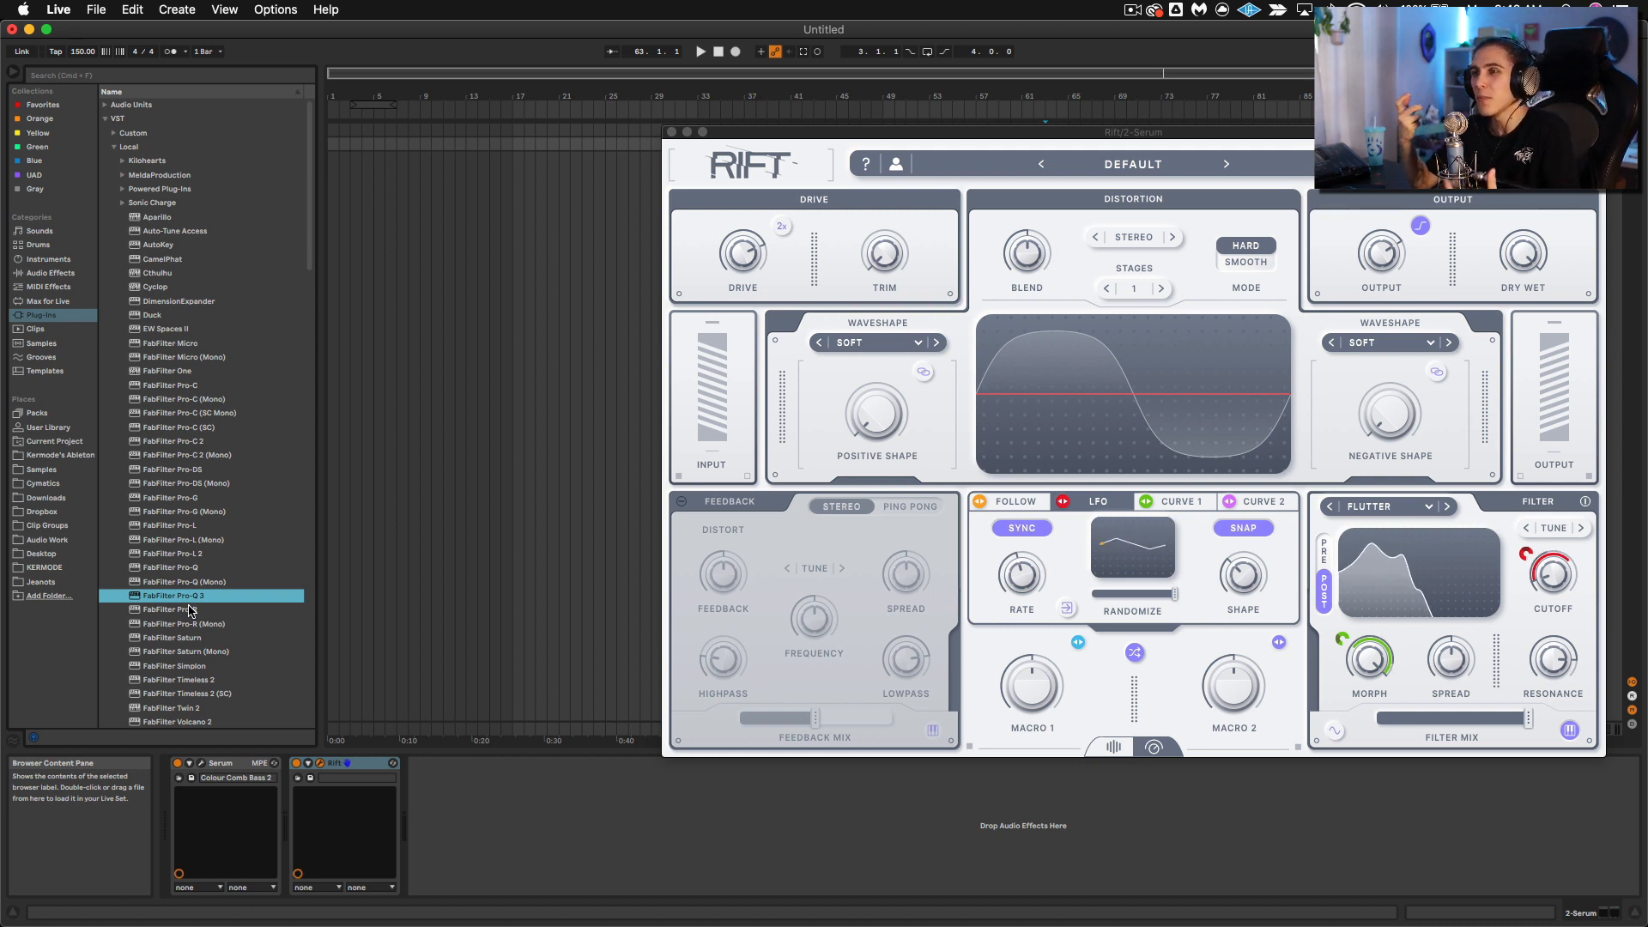
scroll(191, 610, "down", 3)
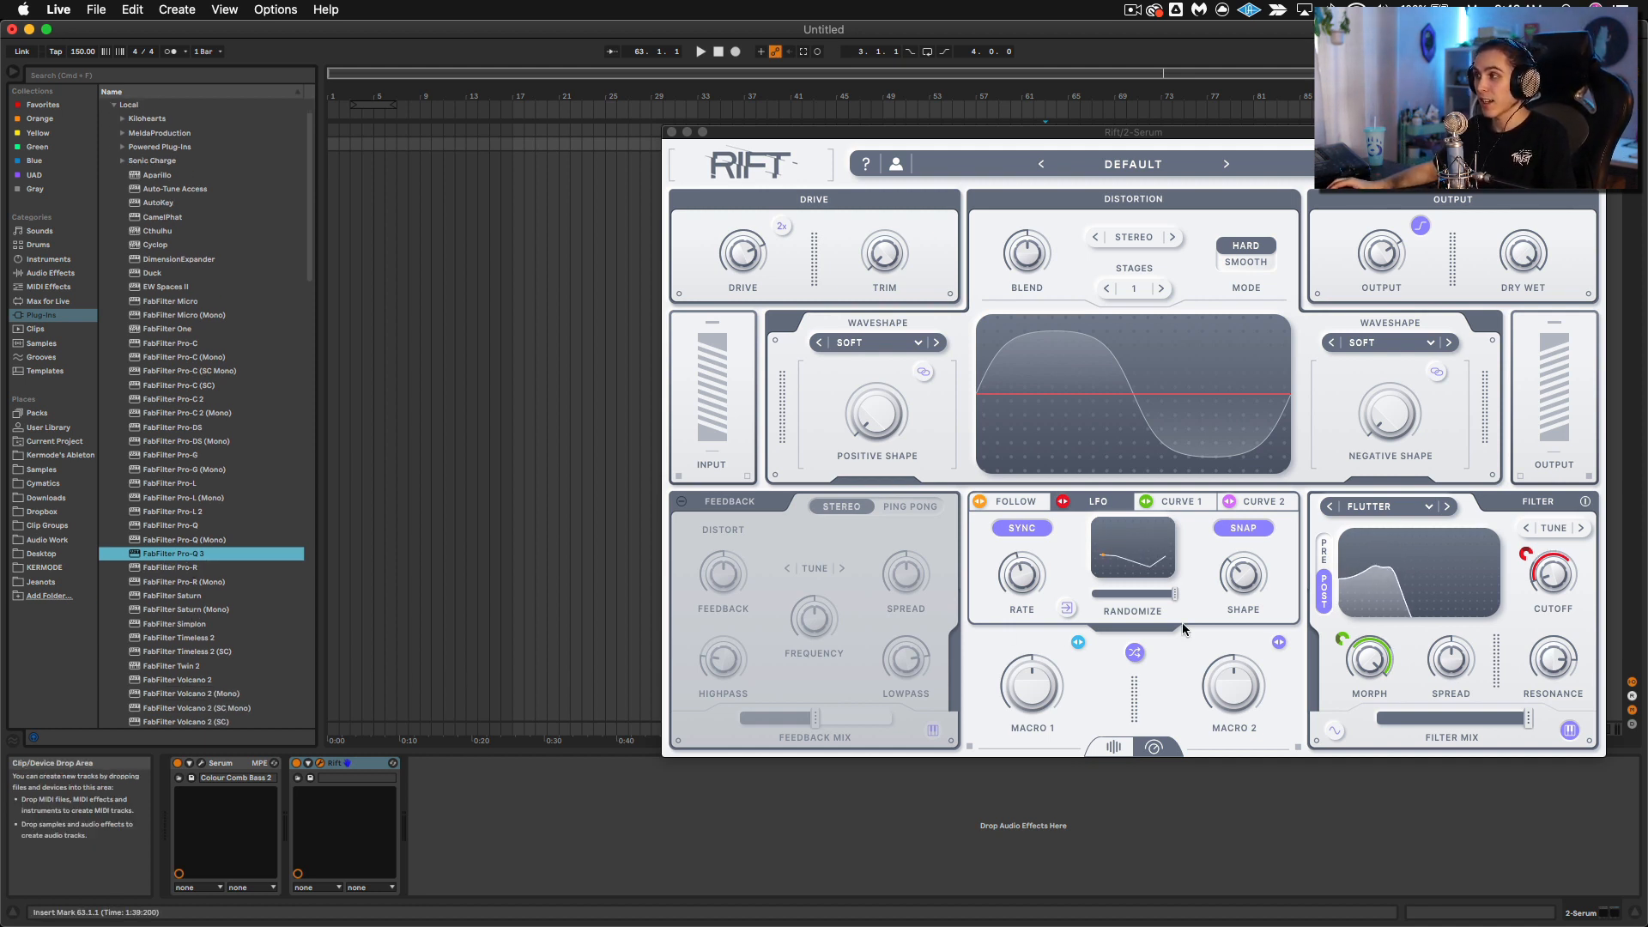
left_click_drag(183, 553, 444, 787)
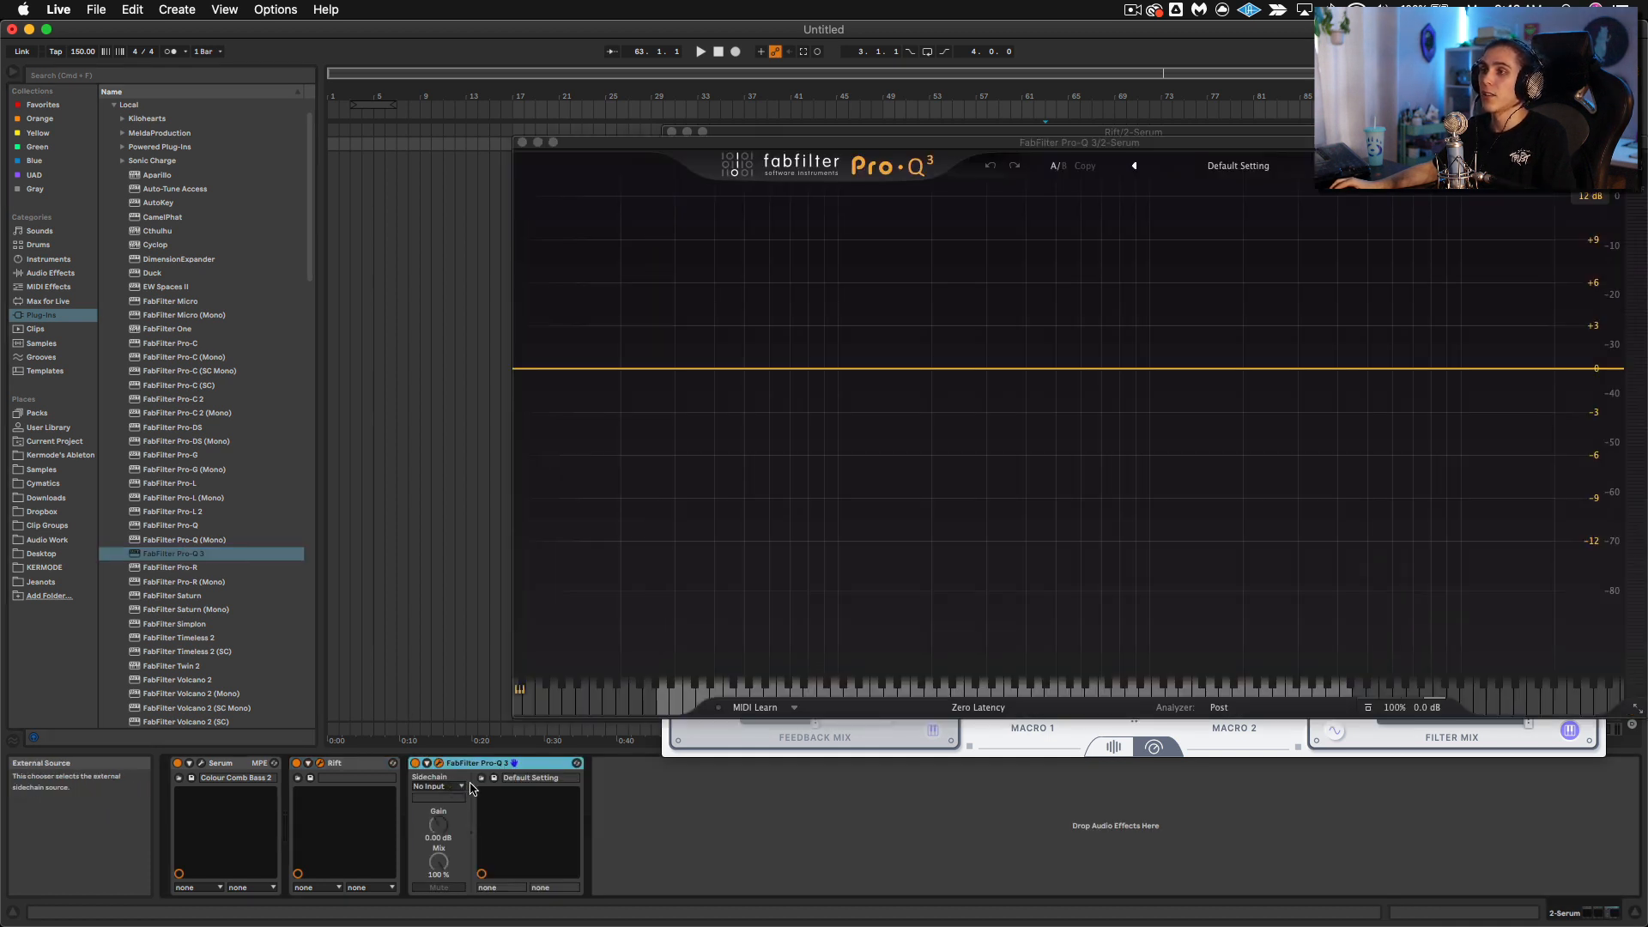
left_click(979, 708)
left_click(960, 762)
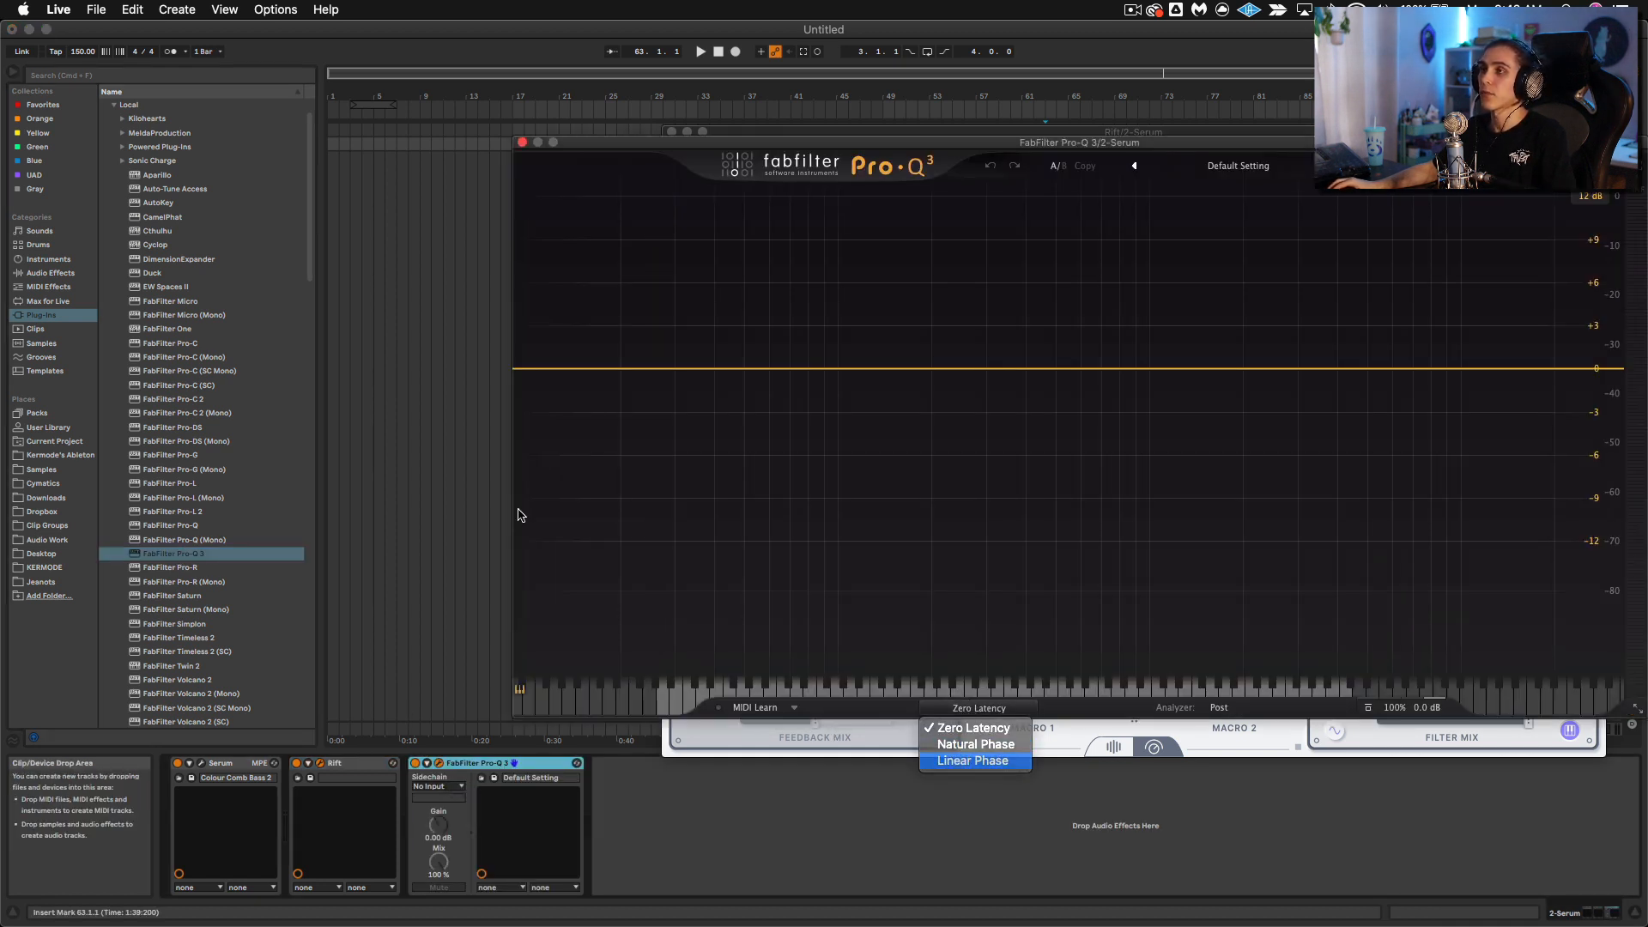
Step: Add a low cut in Pro-Q 3 at about 99 Hz with a 30 dB/oct slope
left_click_drag(518, 367, 814, 367)
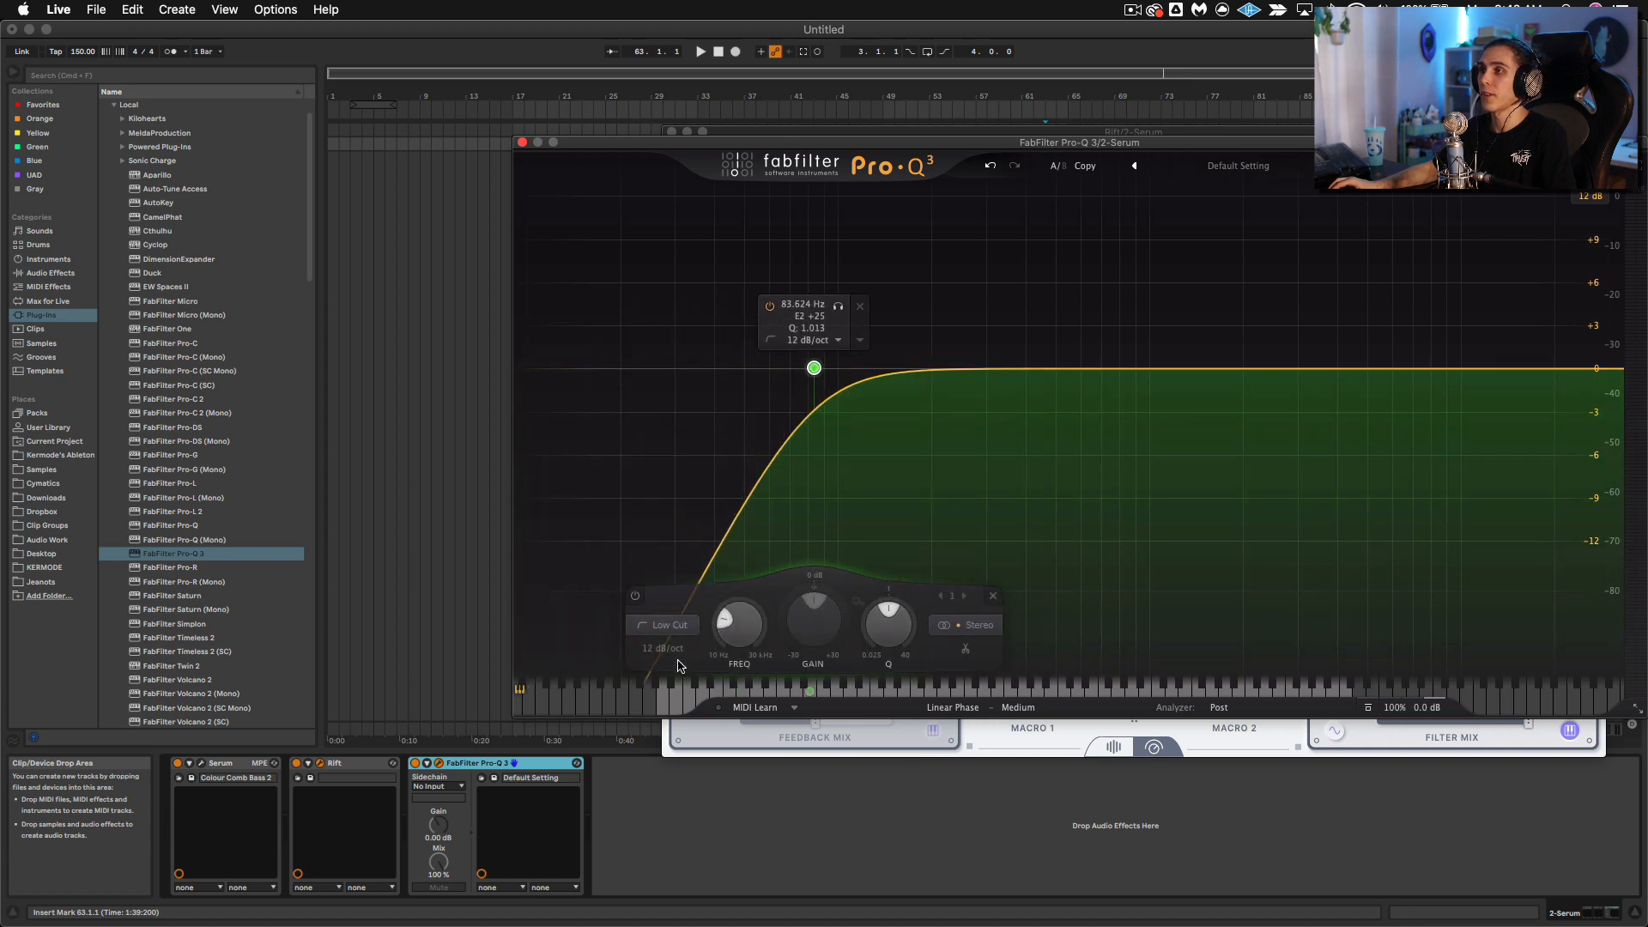
left_click(664, 649)
left_click(678, 736)
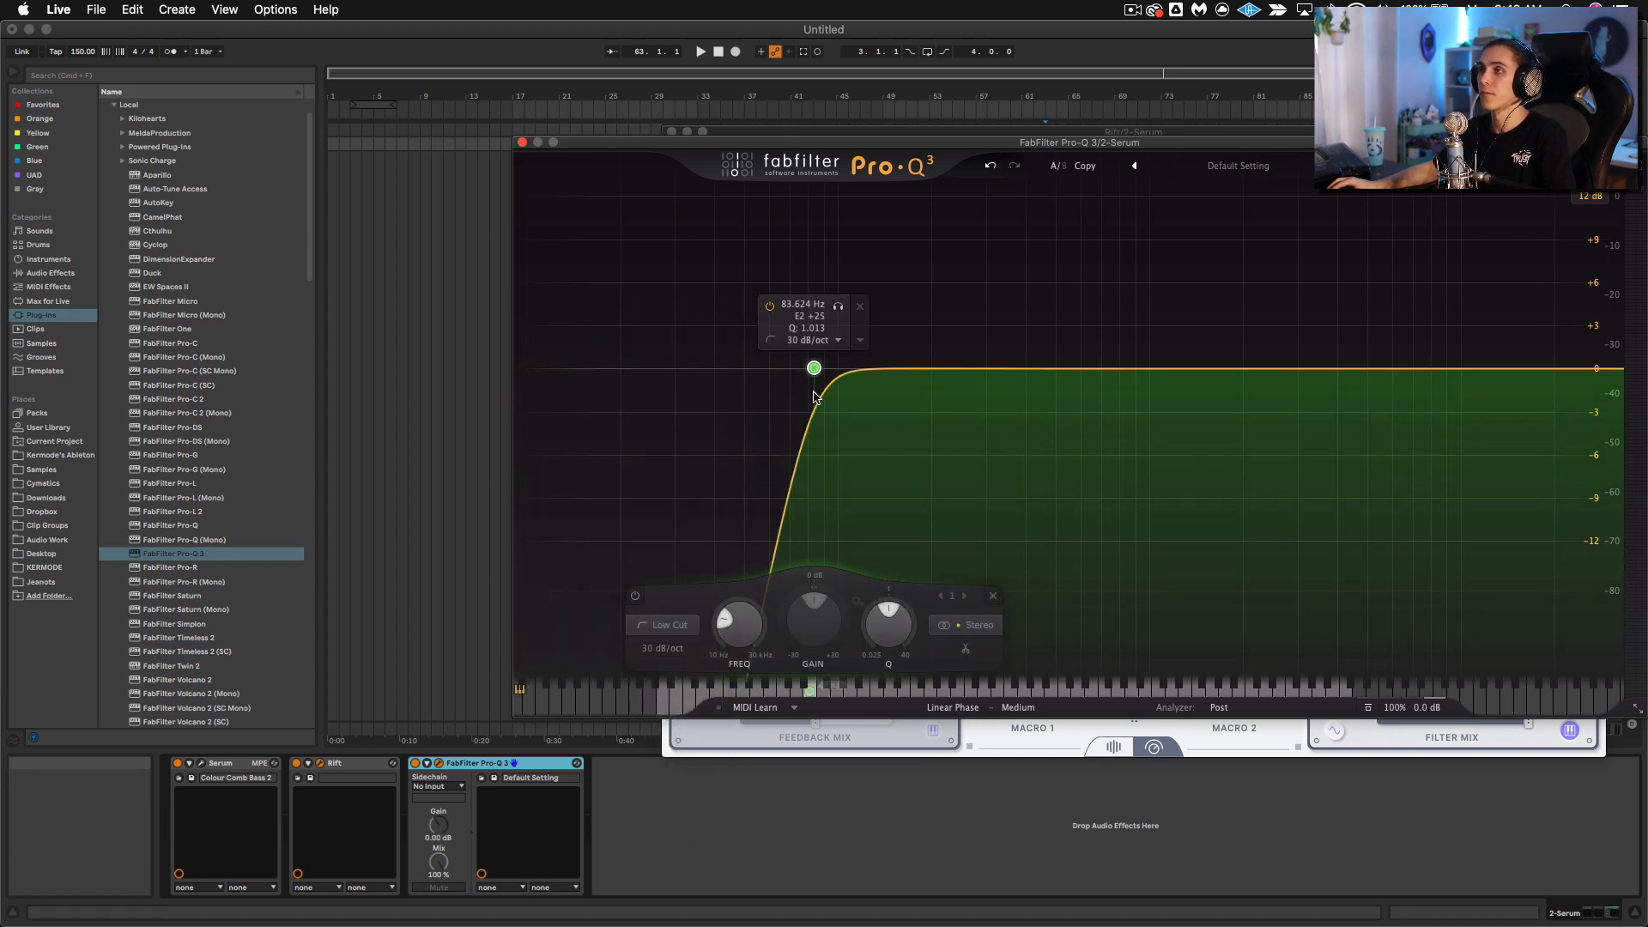
left_click_drag(814, 369, 838, 372)
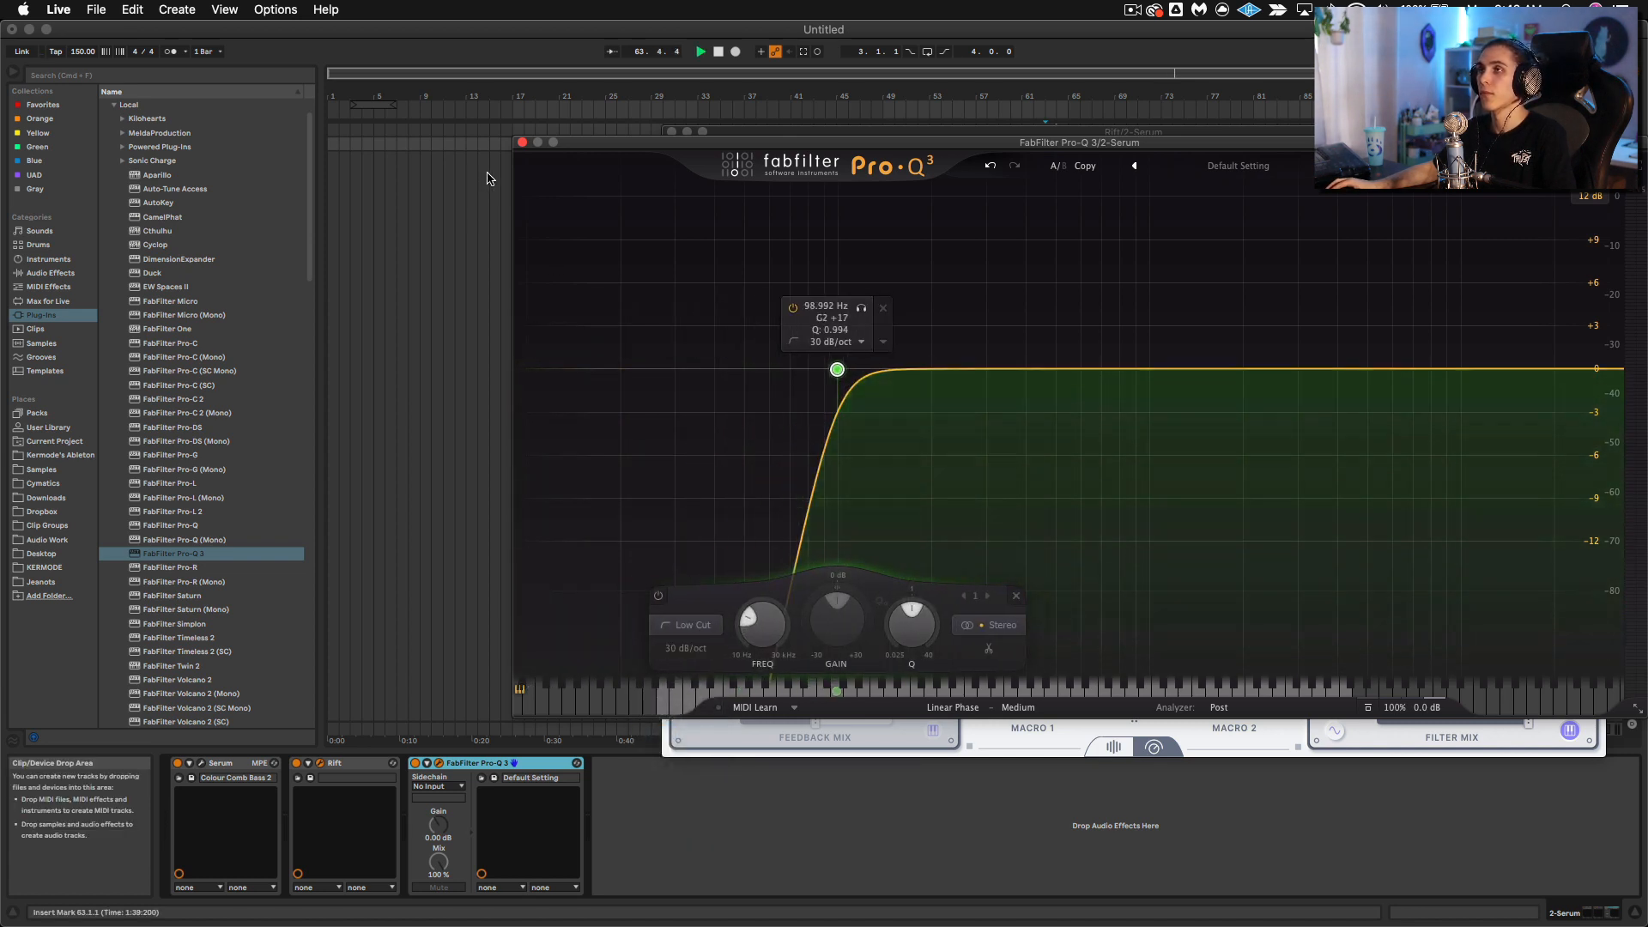
Step: Insert a four-bar MIDI clip at the start of the track and draw one note across its full length
left_click(371, 146)
left_click_drag(371, 146, 259, 144)
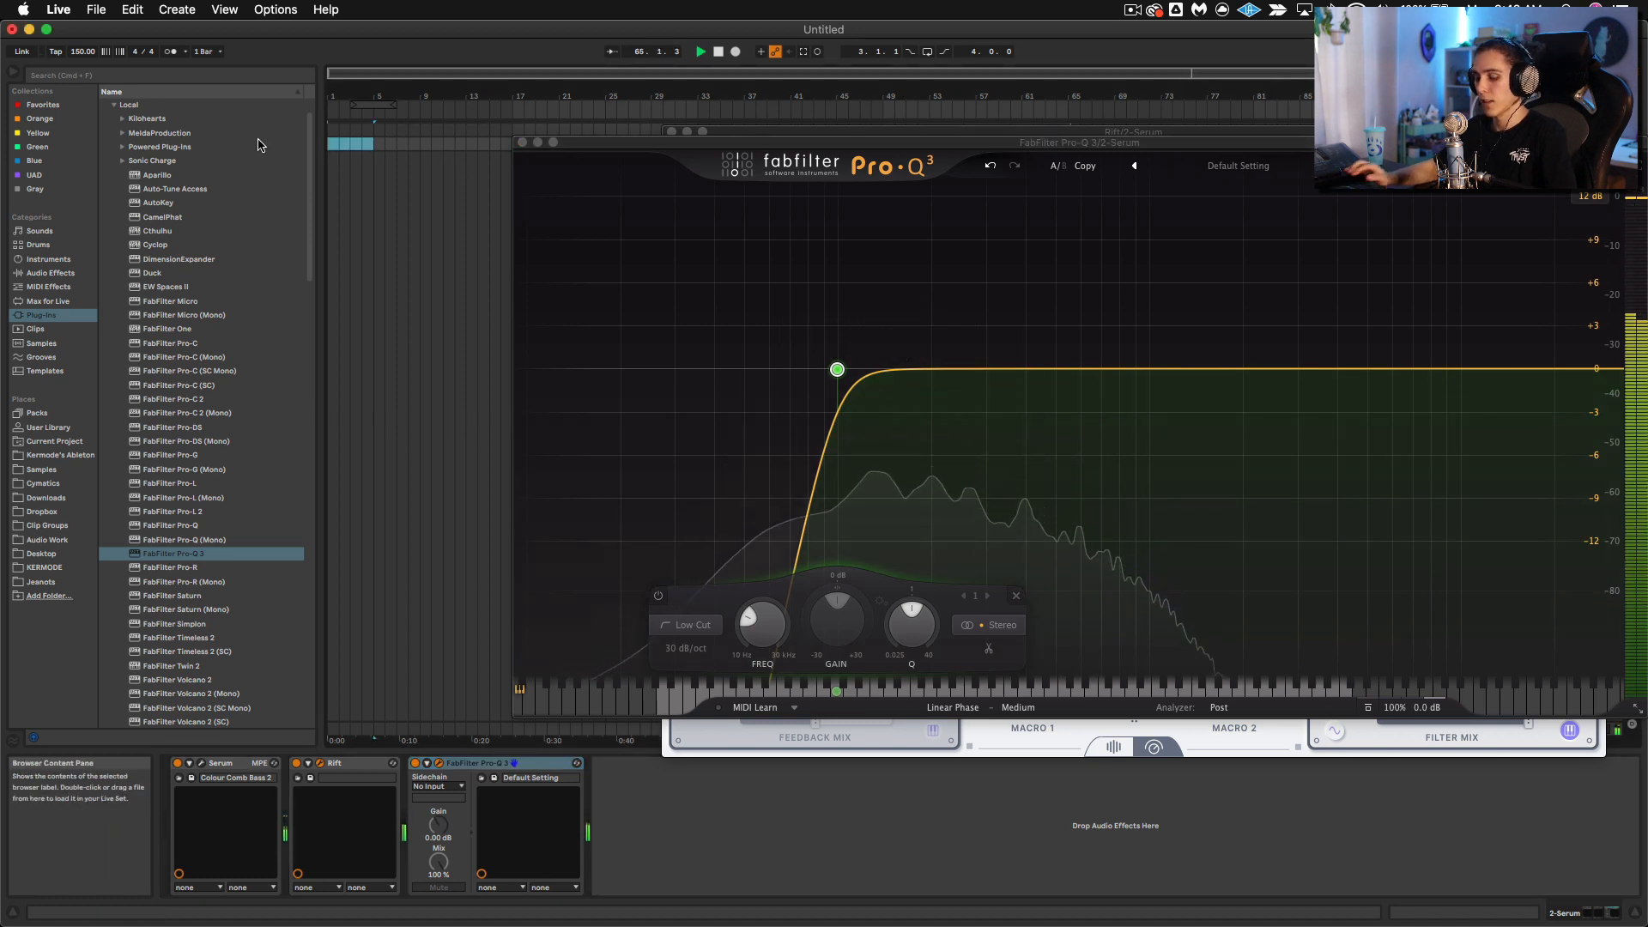
key("super+shift+m")
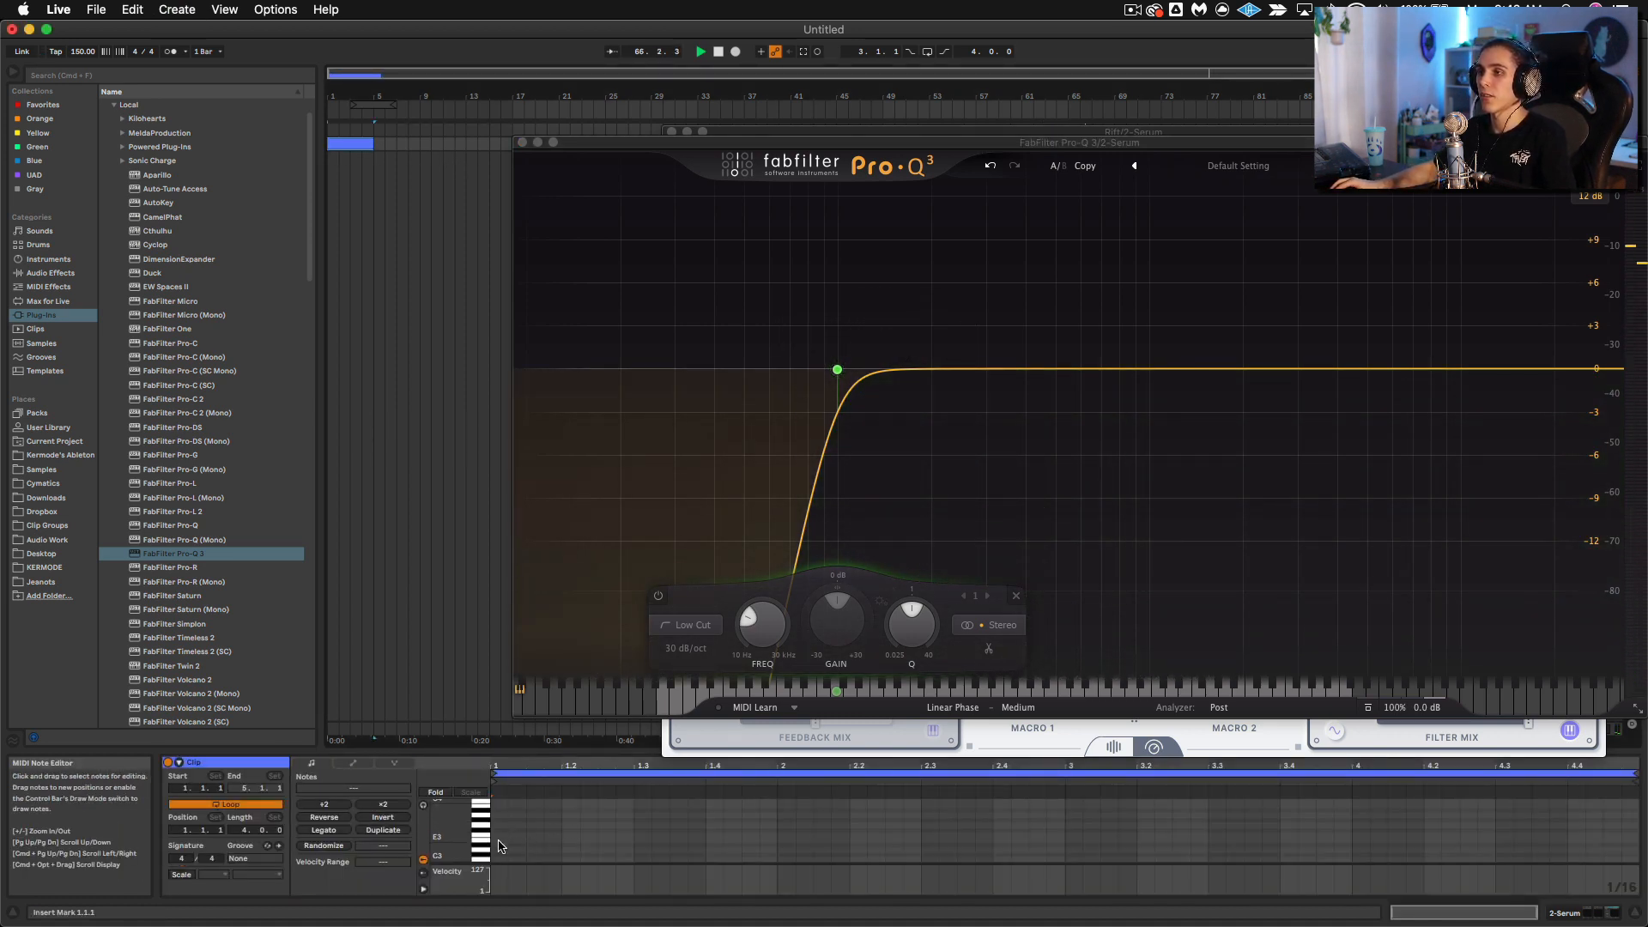
double_click(498, 841)
left_click_drag(512, 841, 1641, 841)
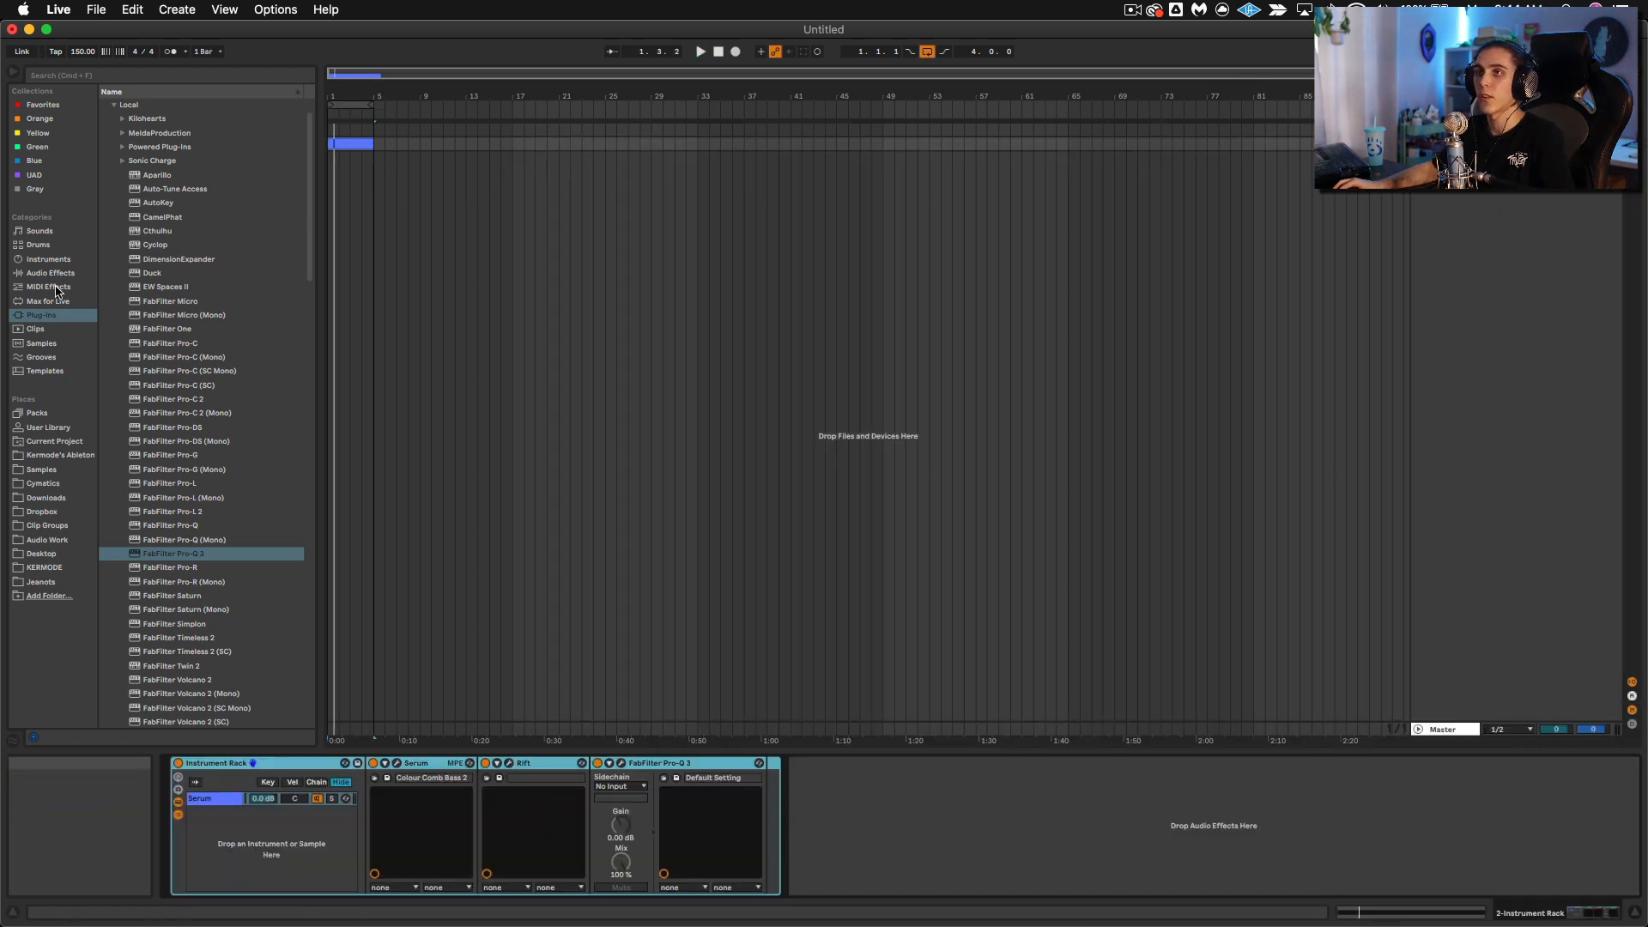
Step: Add Operator as a second chain in the Instrument Rack beneath the Serum chain
left_click(57, 274)
left_click(57, 260)
left_click_drag(142, 218, 257, 841)
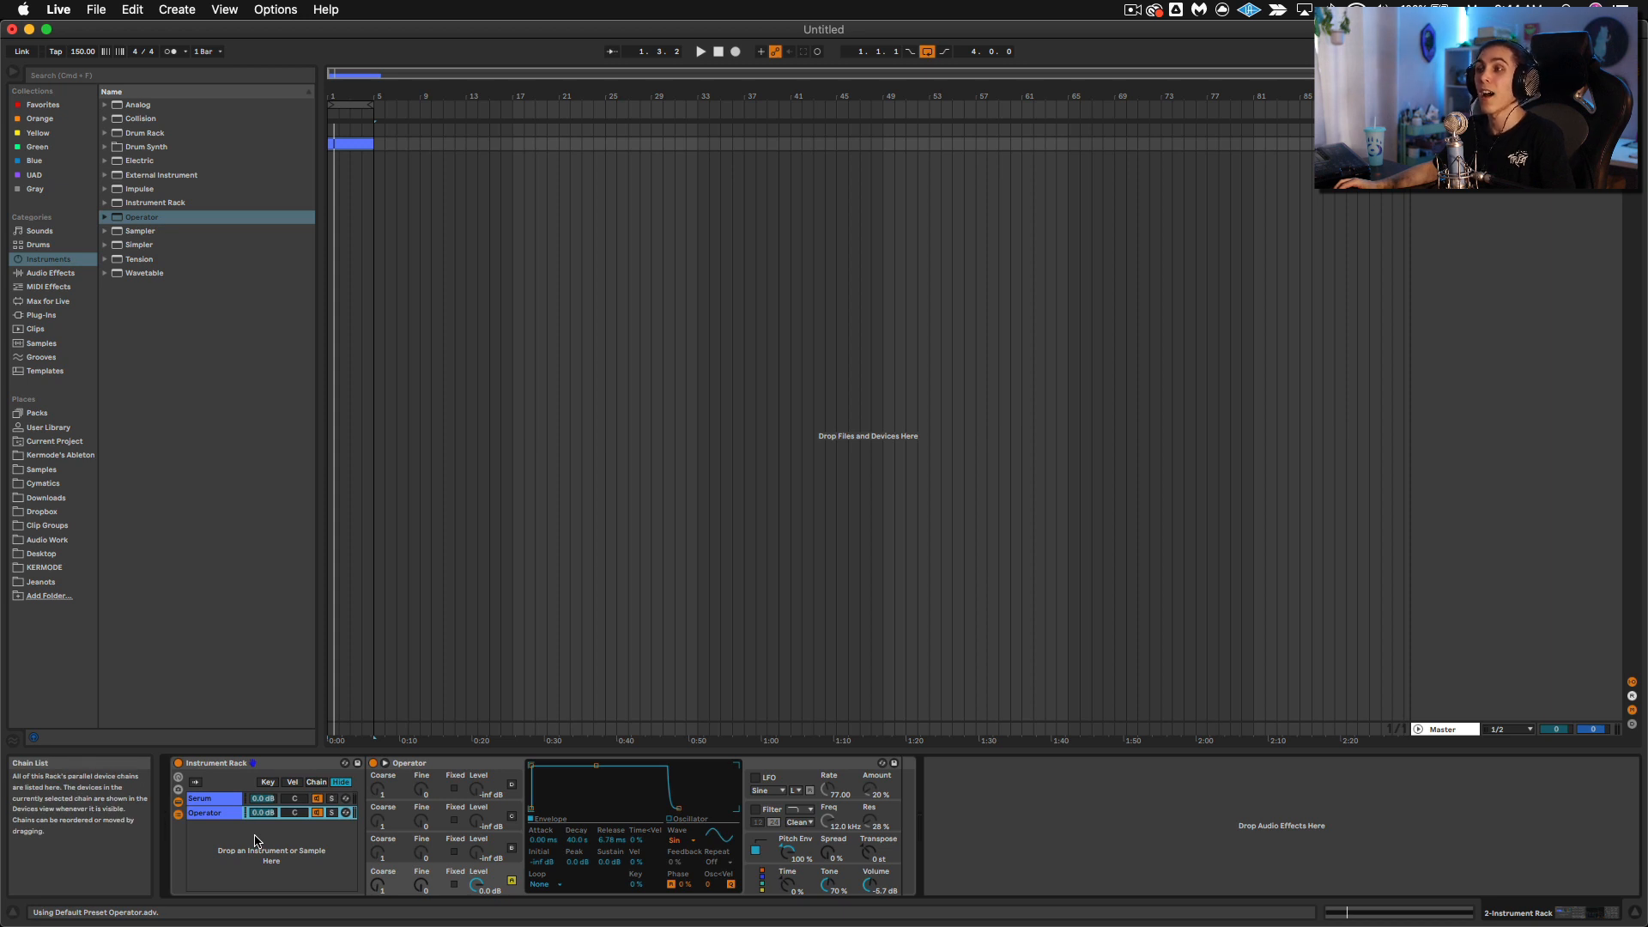
Step: Lower the Serum chain's Pro-Q 3 low cut to about 75 Hz and play the clip
left_click(231, 807)
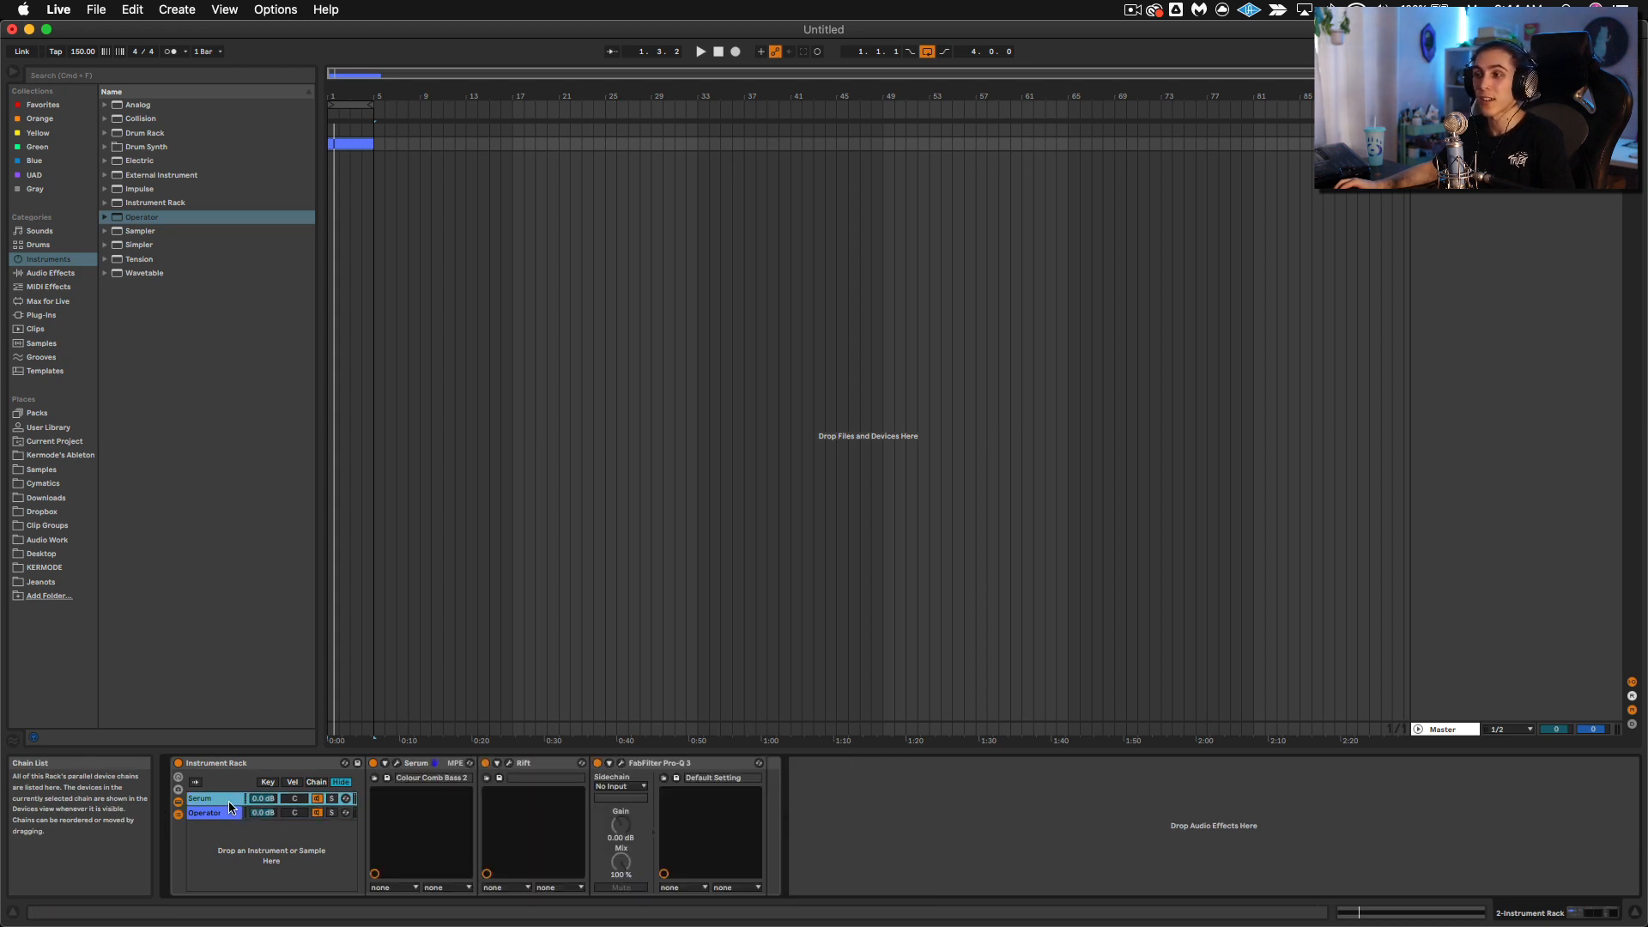
left_click(623, 765)
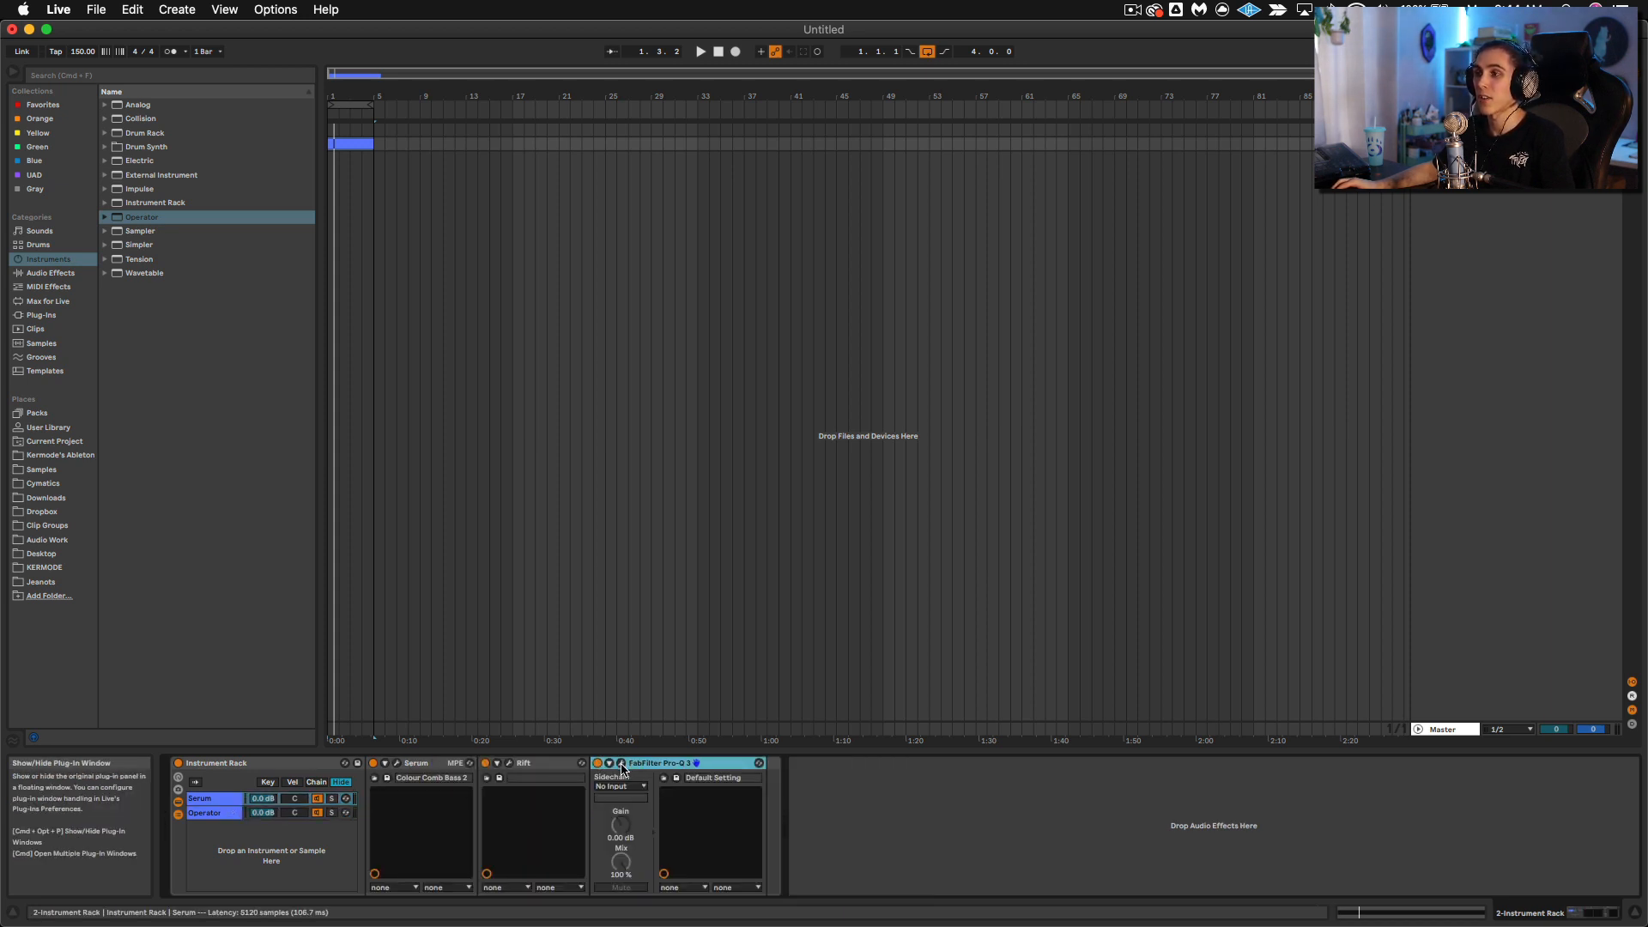
left_click(624, 766)
mouse_move(829, 375)
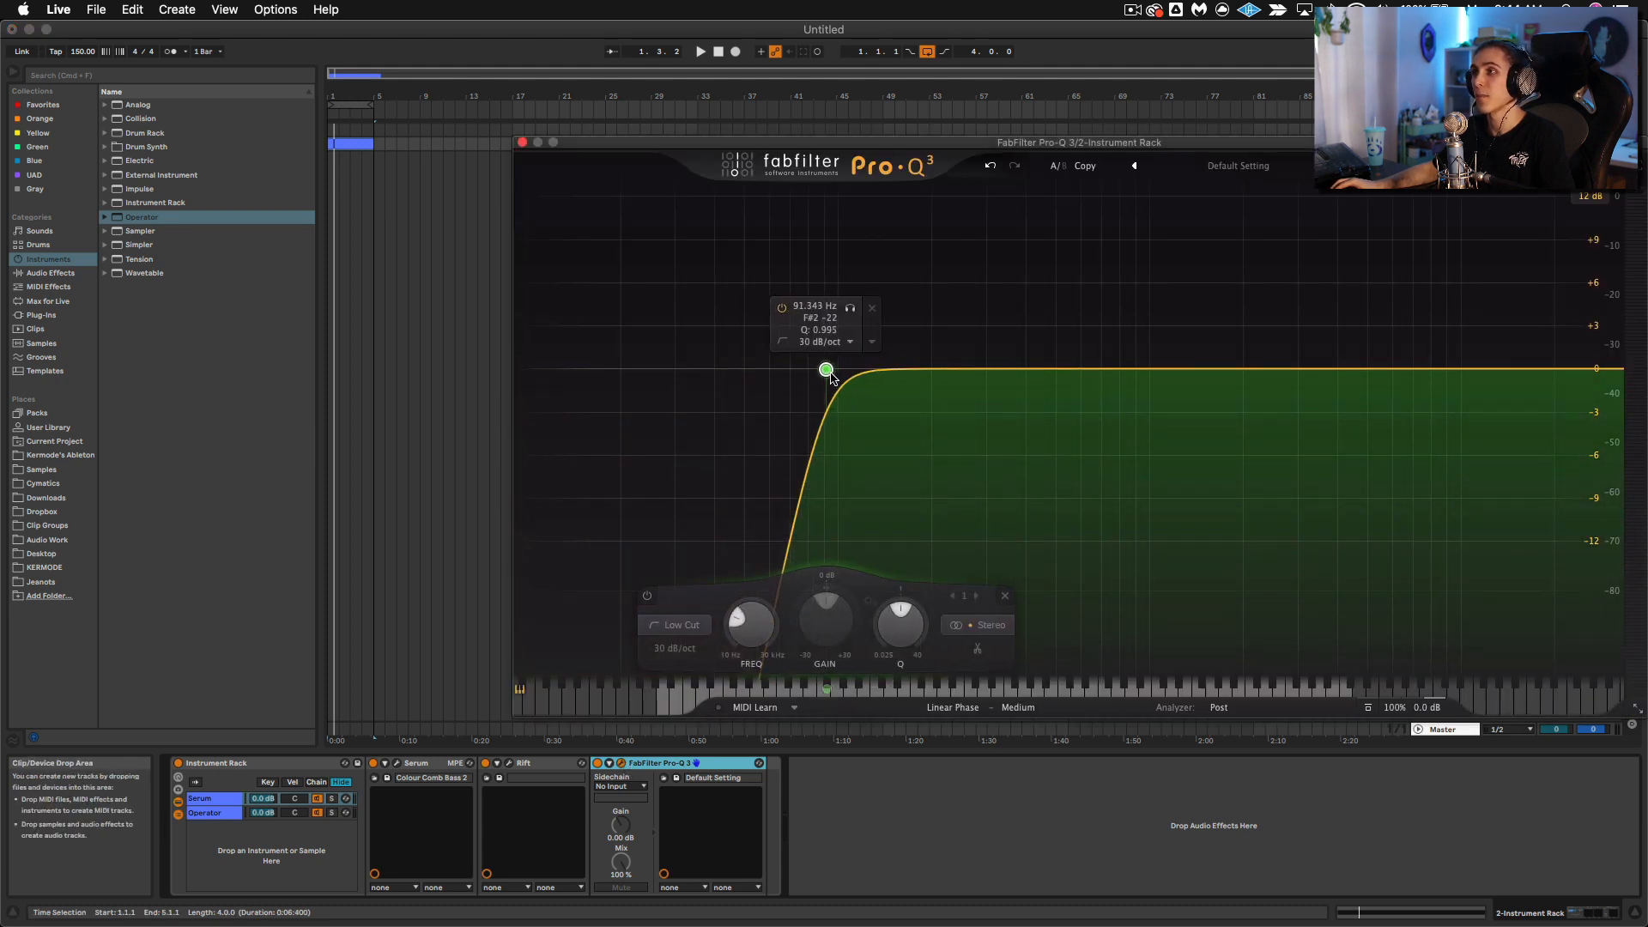
left_click_drag(830, 378, 801, 381)
key("space")
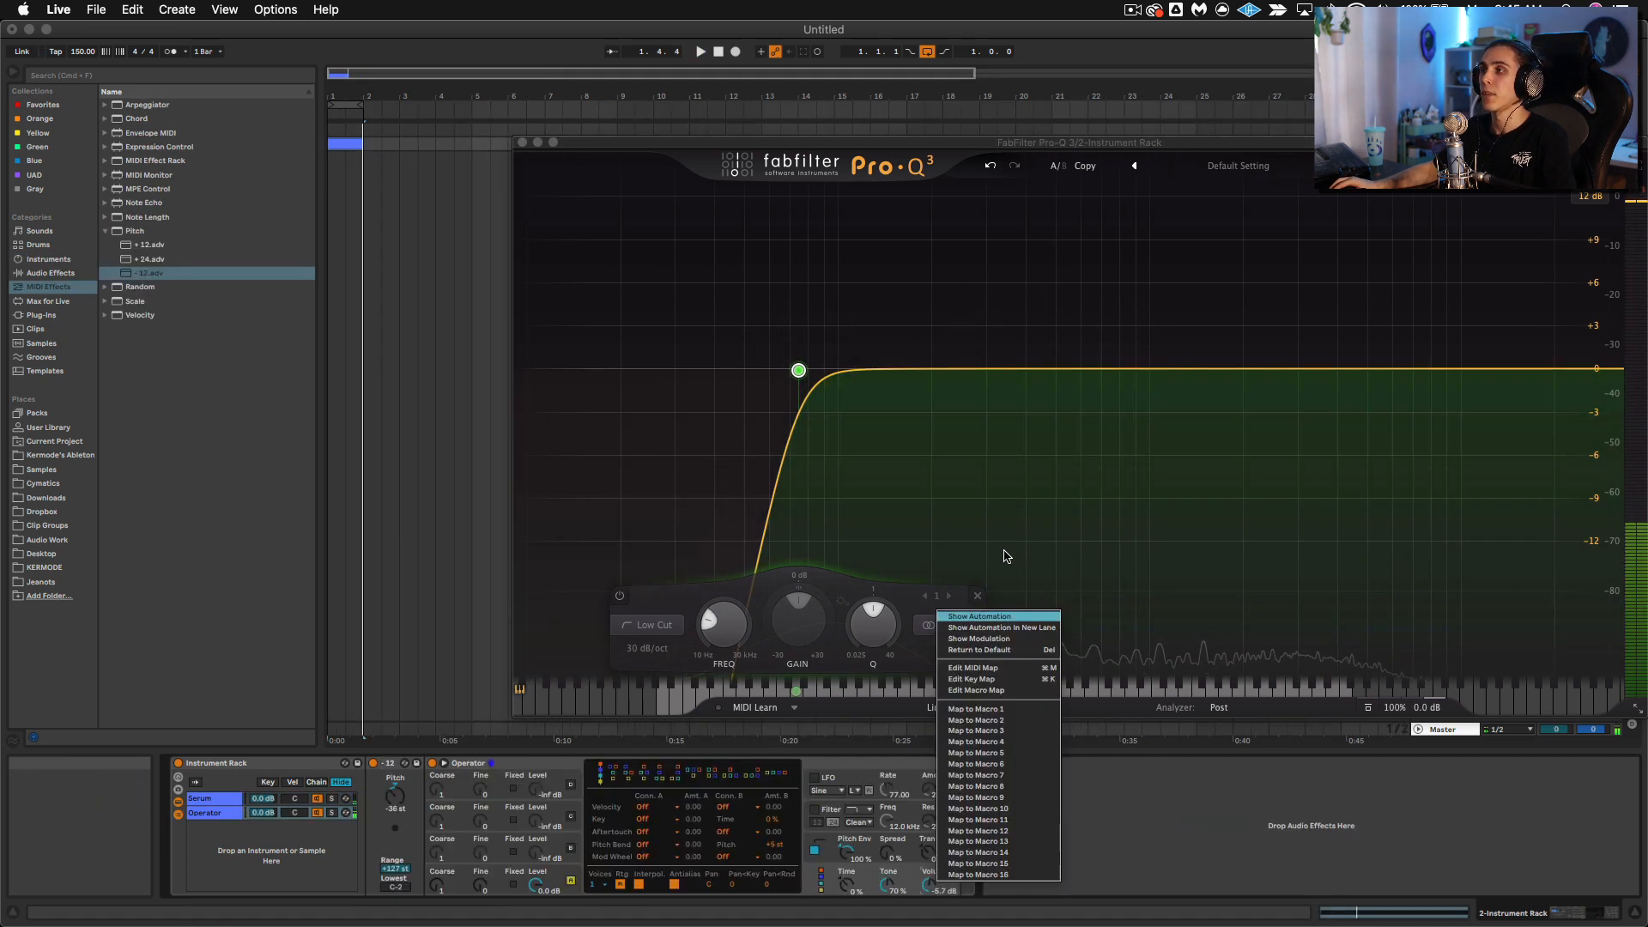
left_click(1000, 616)
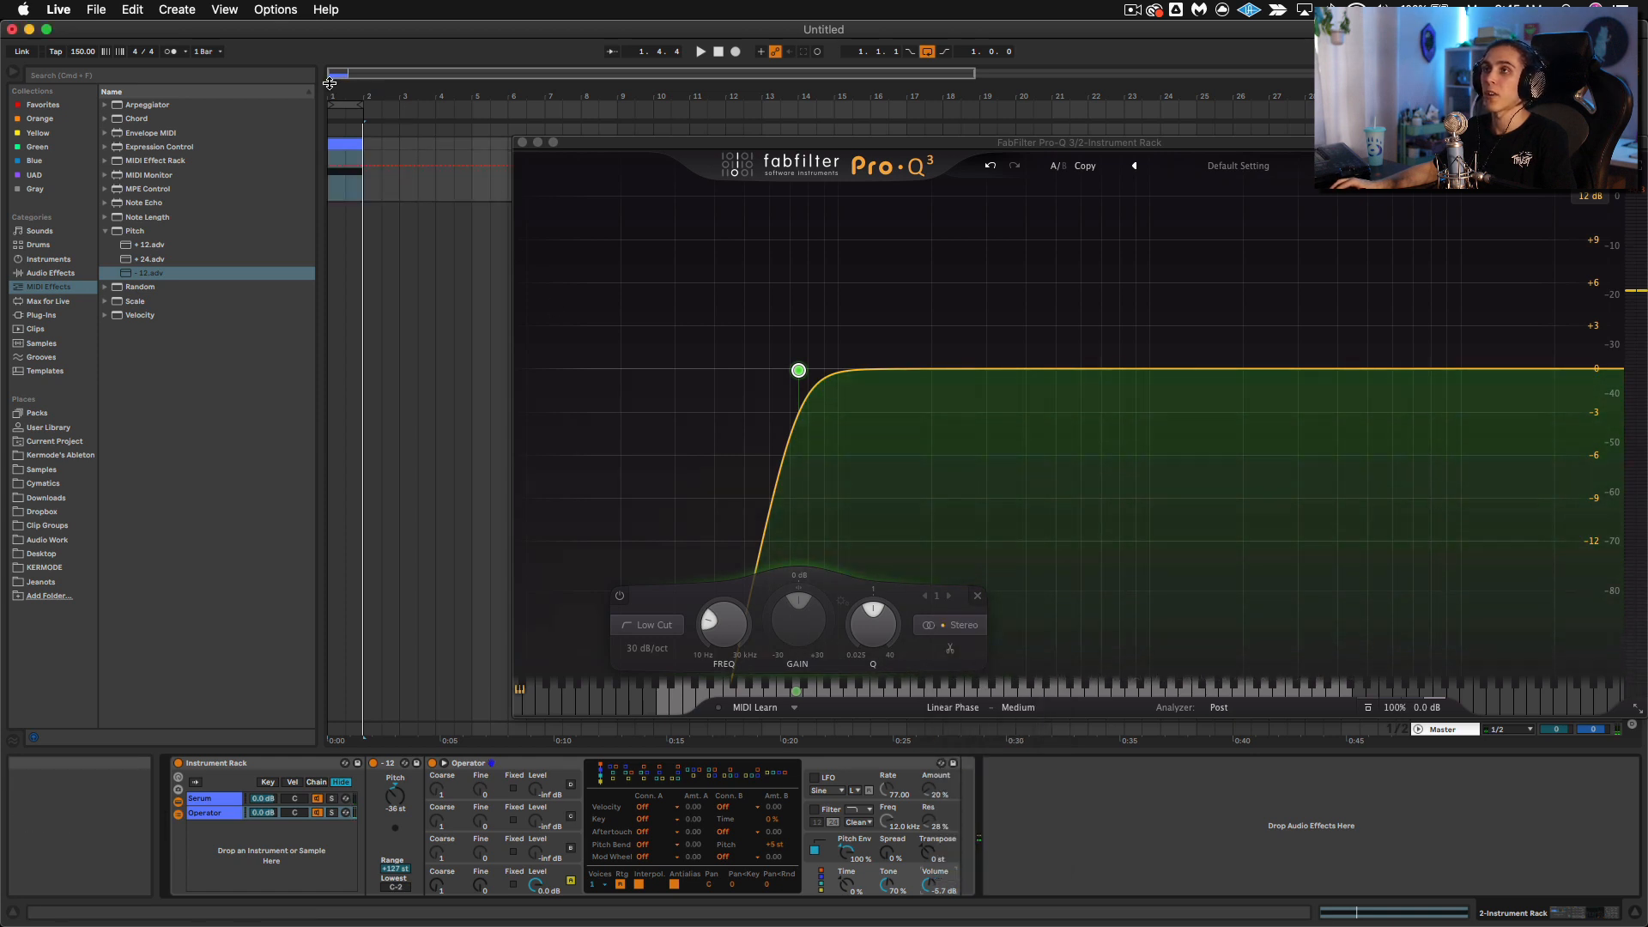
Step: Automate Operator's volume over the one-bar clip with a curved fade-out, pulling its end down to -inf dB just past beat 1.3
left_click_drag(335, 96, 335, 110)
left_click(407, 166)
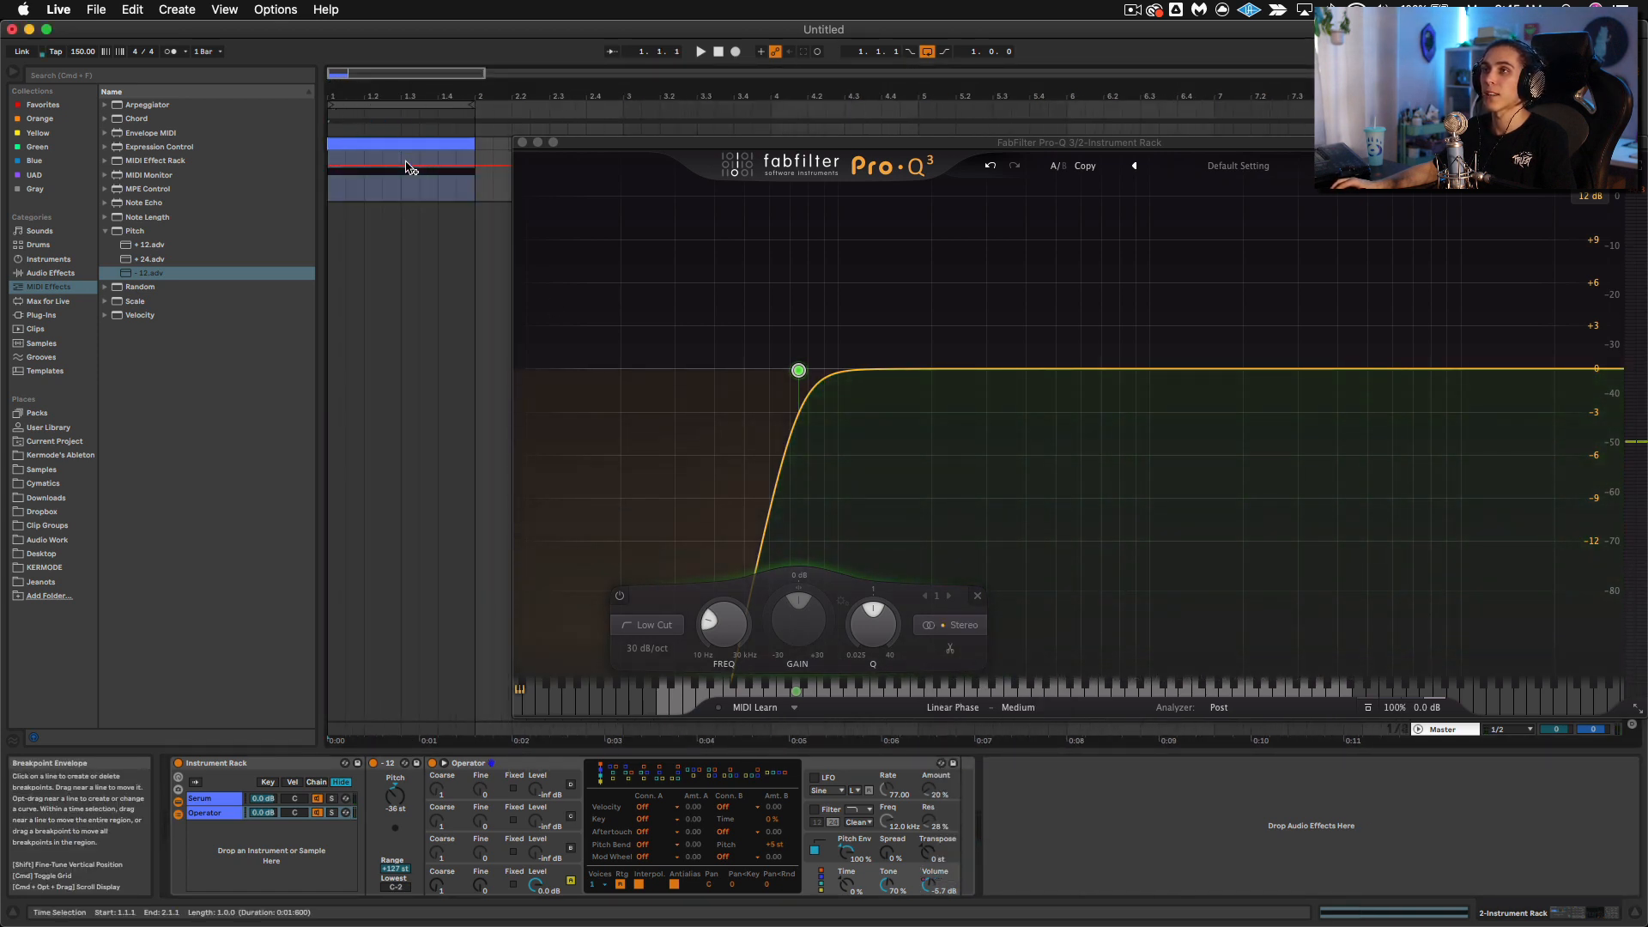
left_click_drag(470, 175, 471, 197)
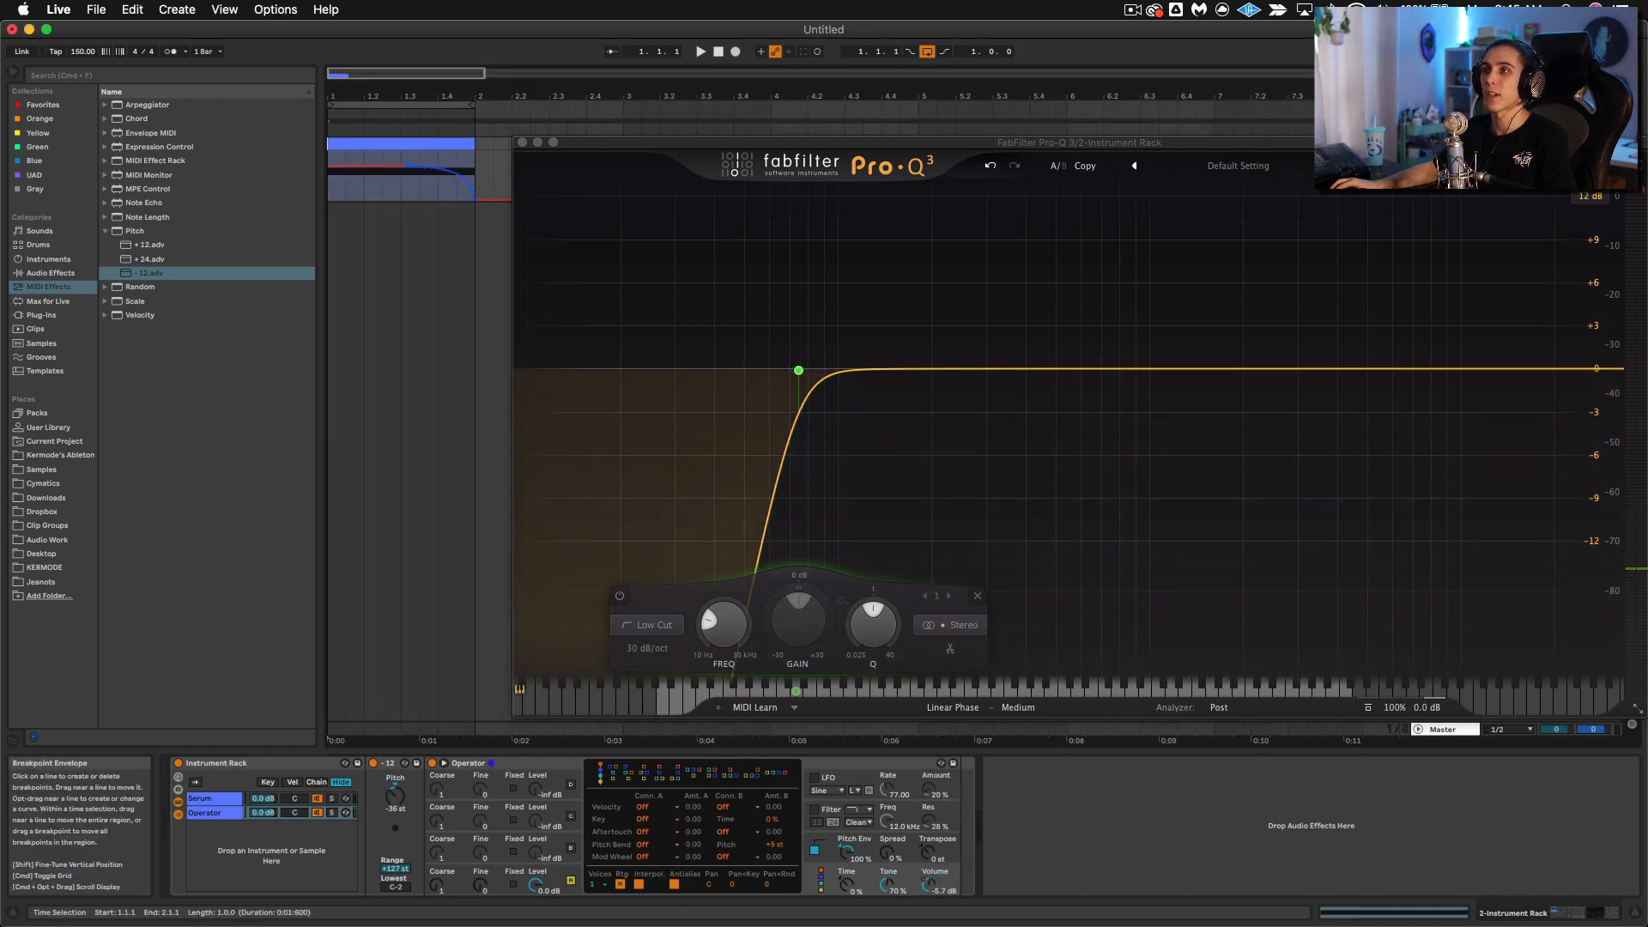
key("space")
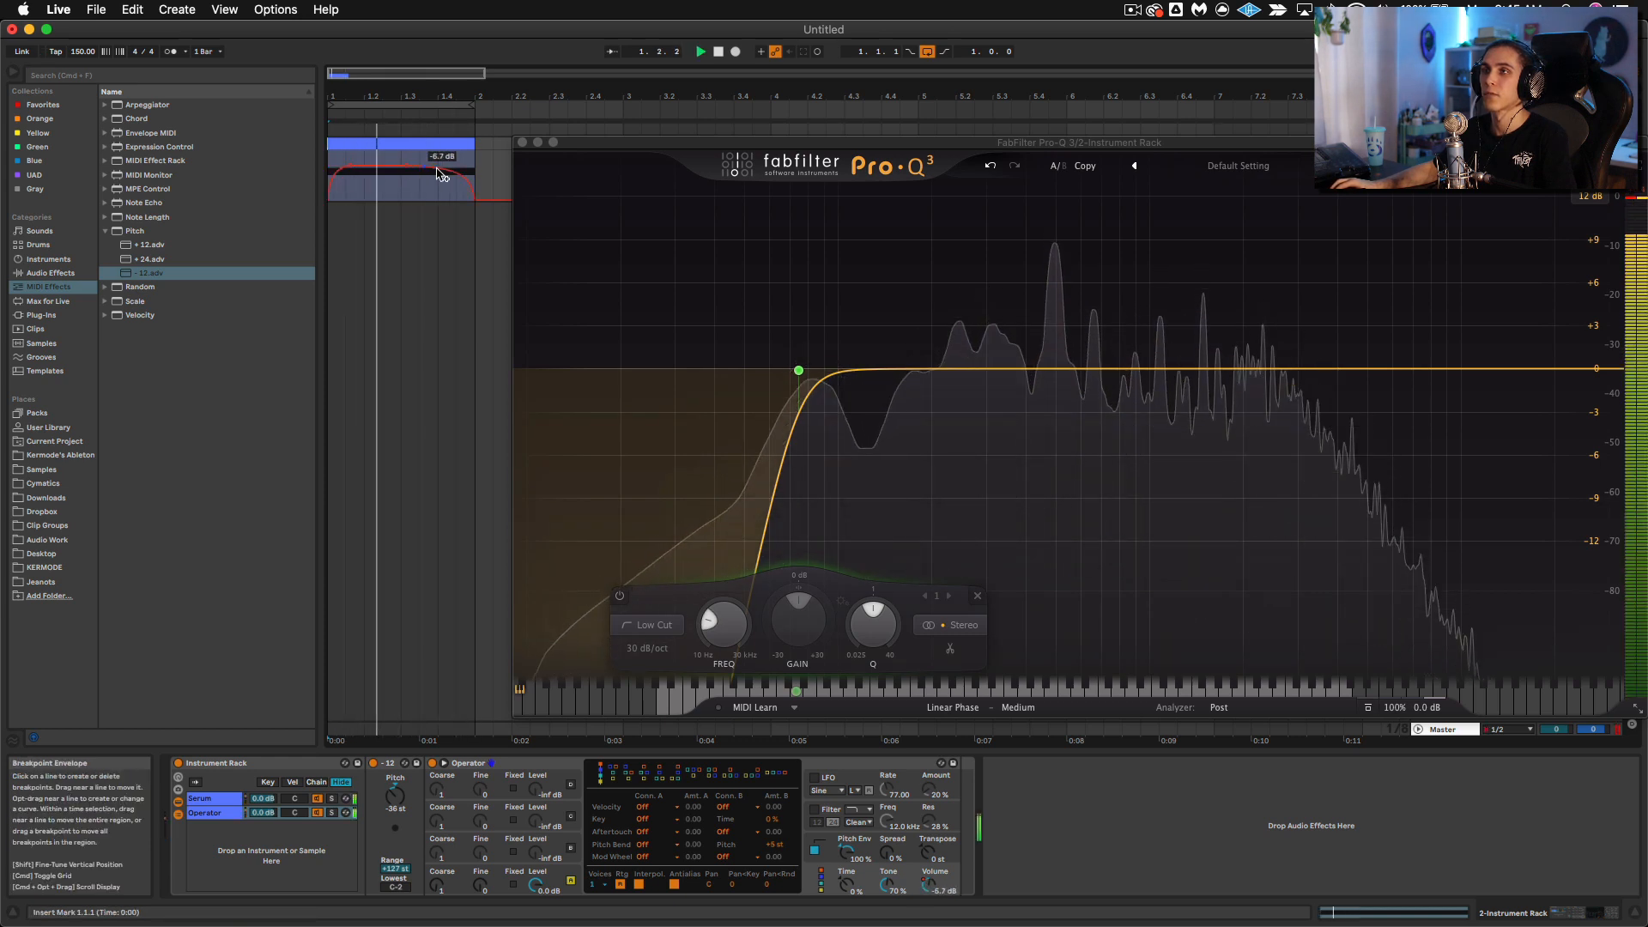
left_click_drag(442, 171, 419, 200)
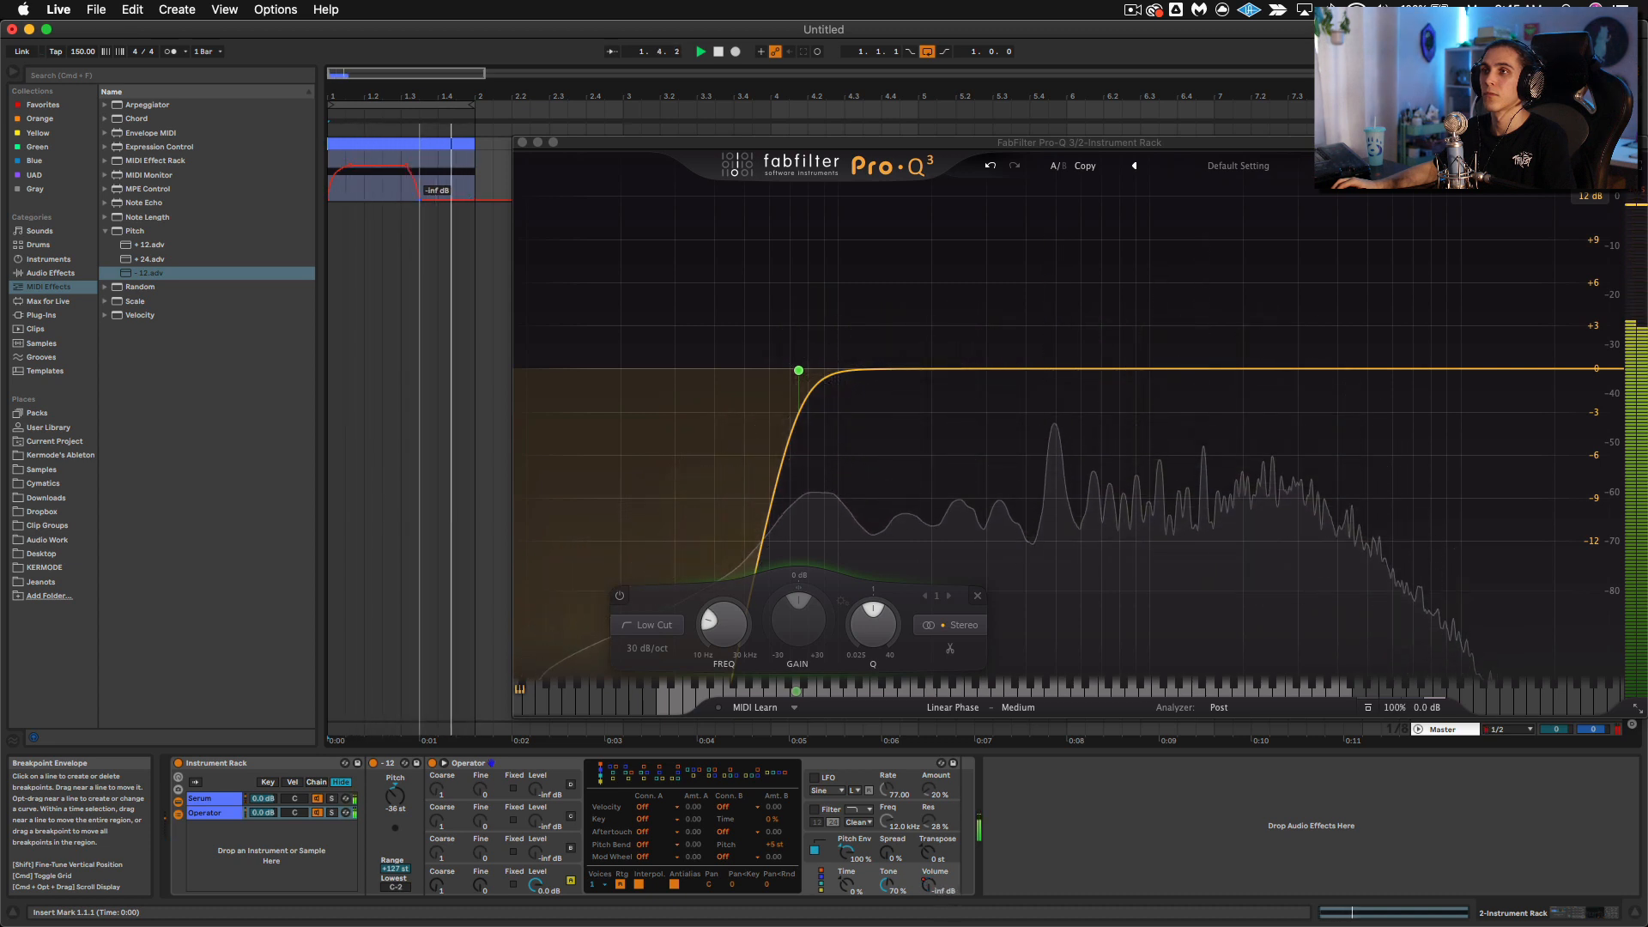
left_click(406, 140)
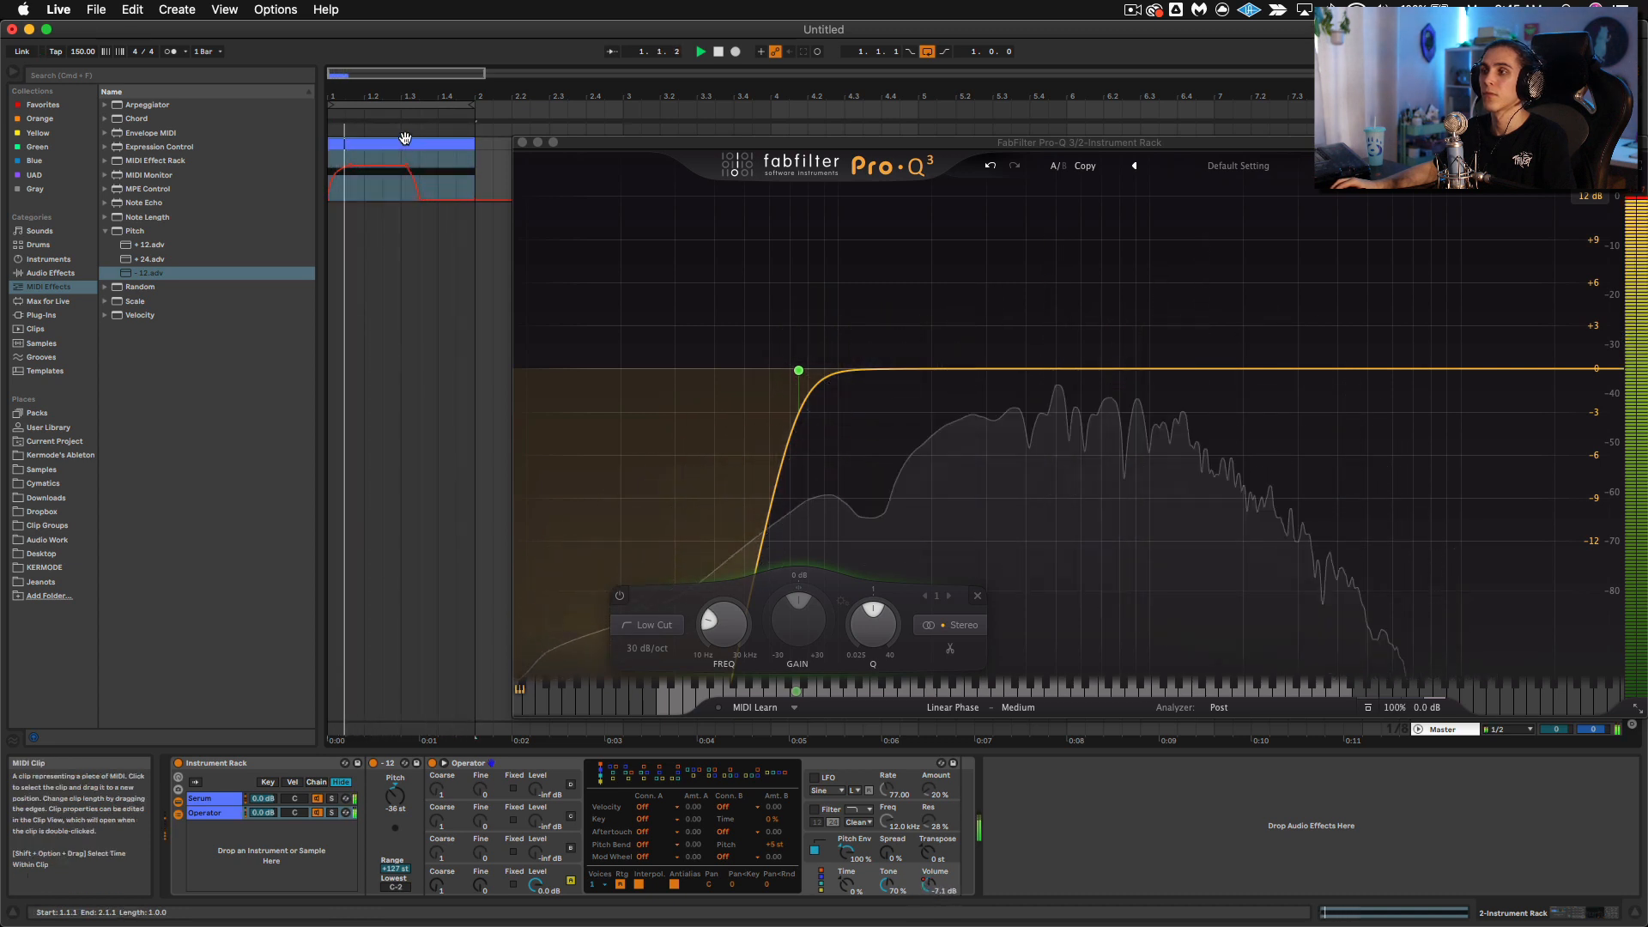
Step: Stop playback and review the devices in the Serum and Operator chains of the Instrument Rack
left_click(210, 798)
key("space")
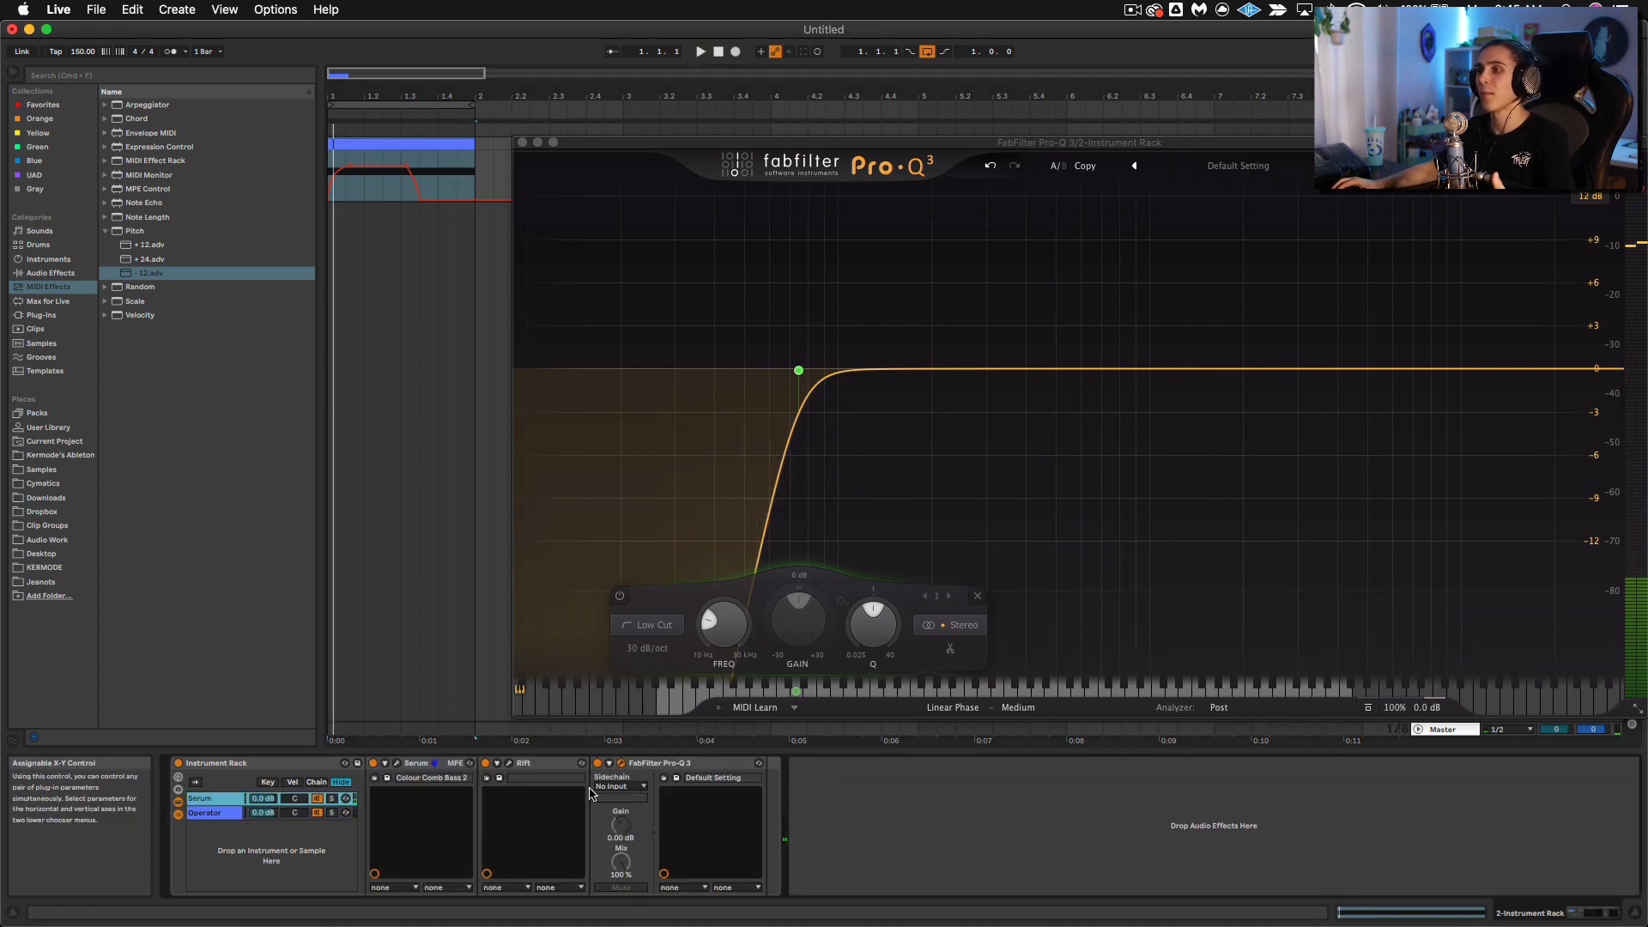
left_click(663, 763)
left_click(208, 825)
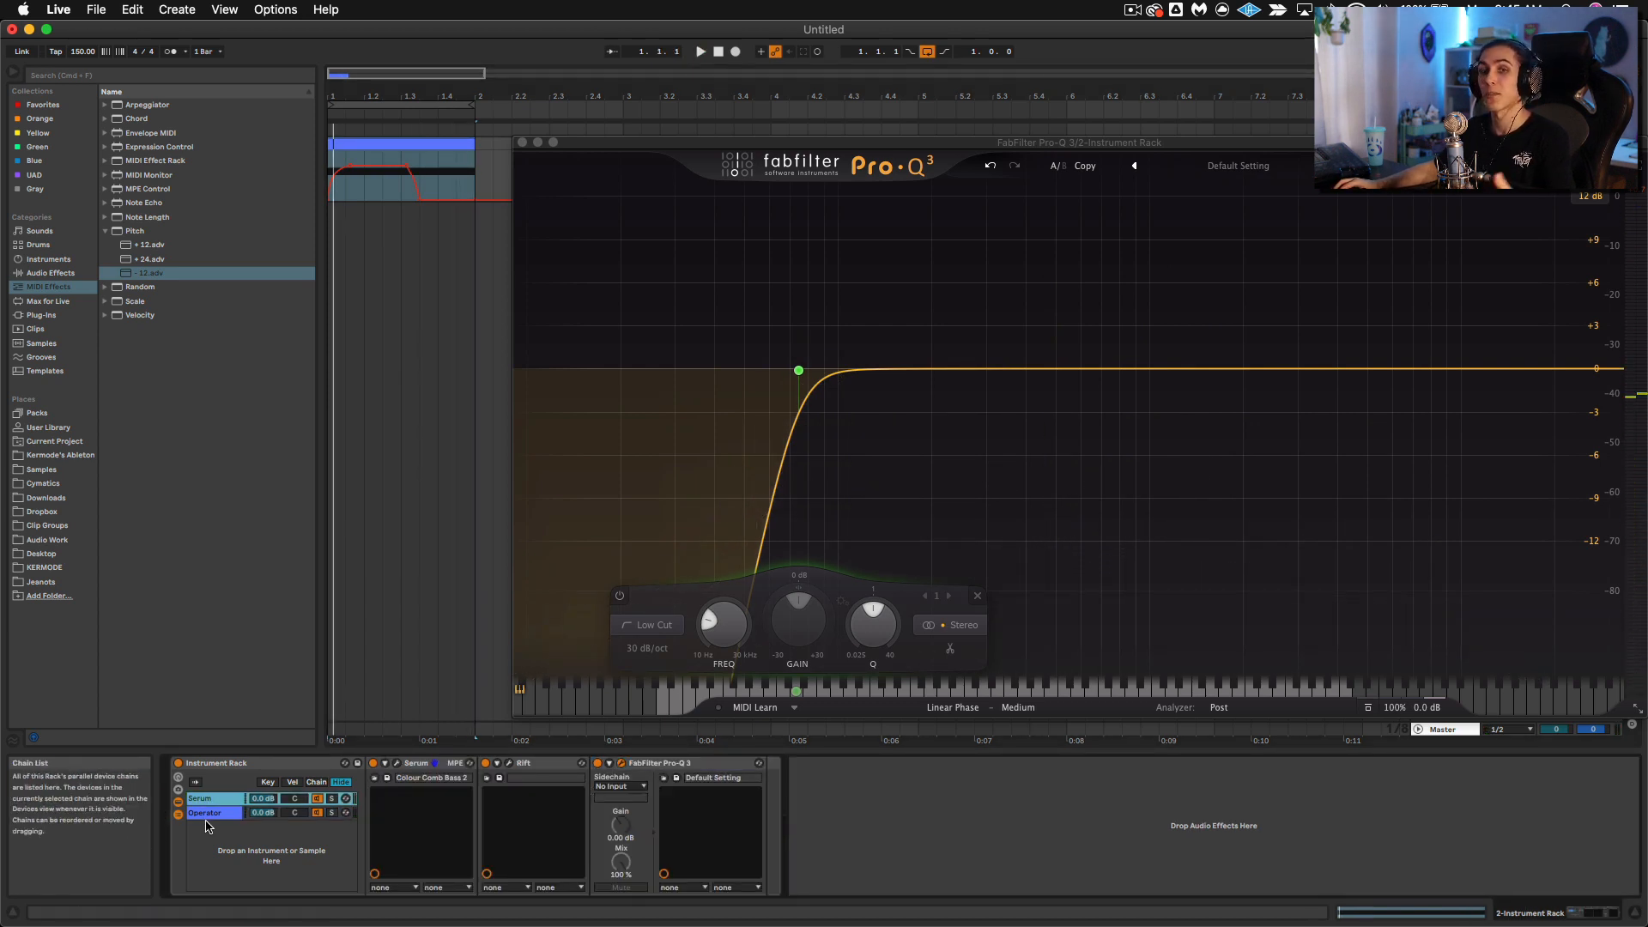
left_click(210, 815)
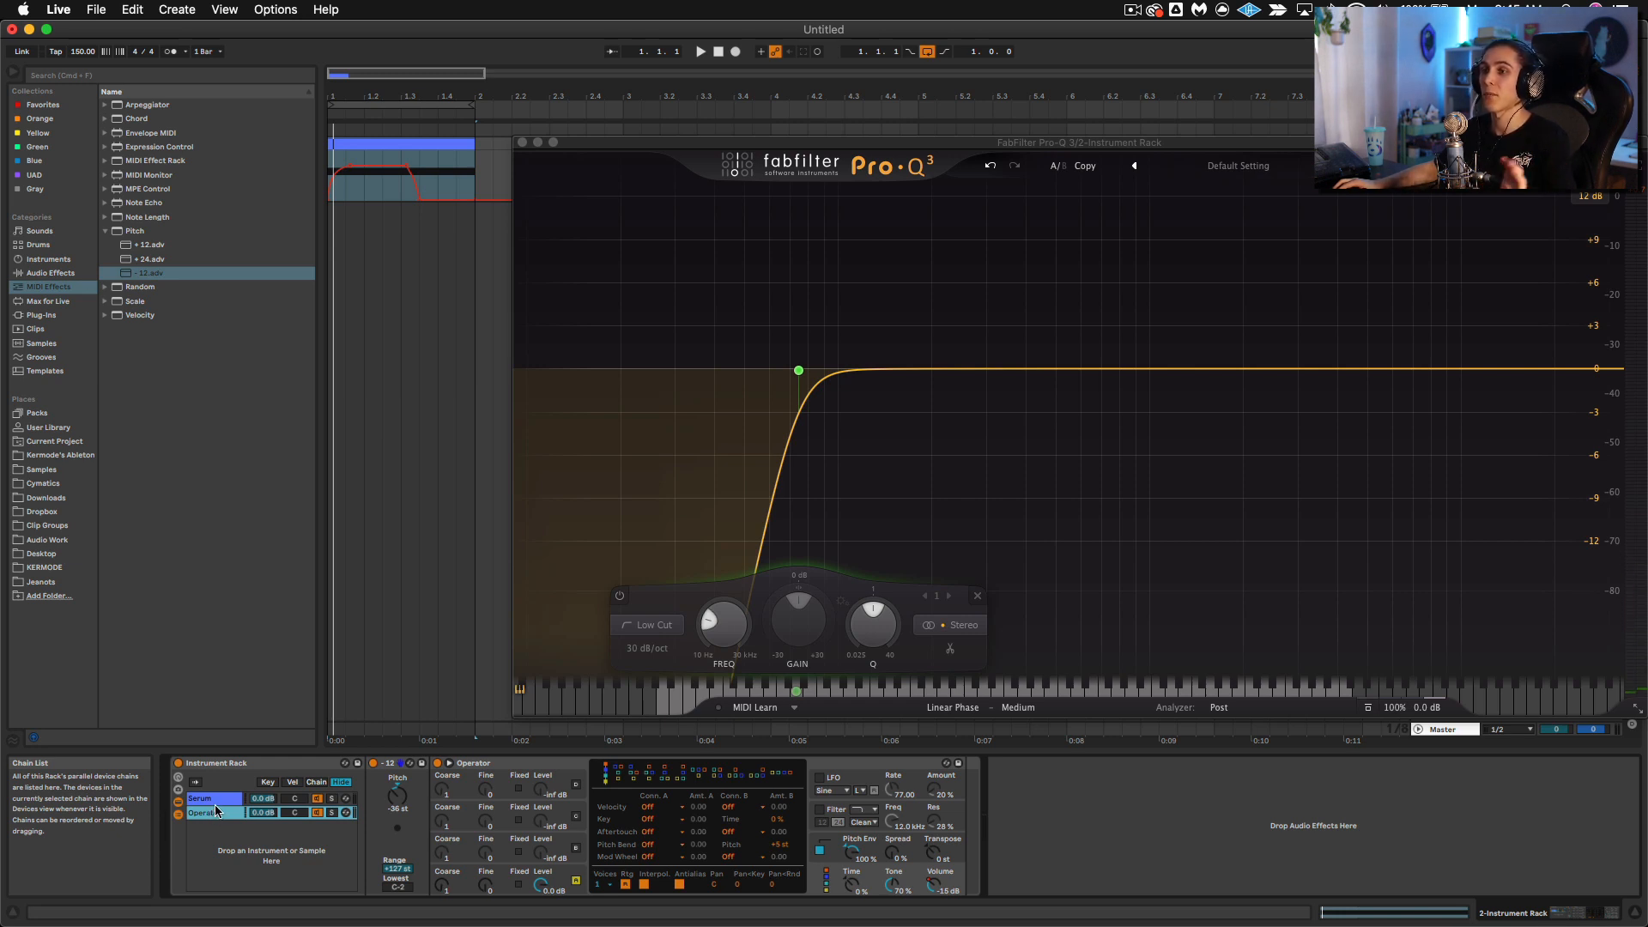
Step: Add a slight bell boost just above the low cut in the Serum chain's Pro-Q 3 and close the EQ window
left_click(210, 799)
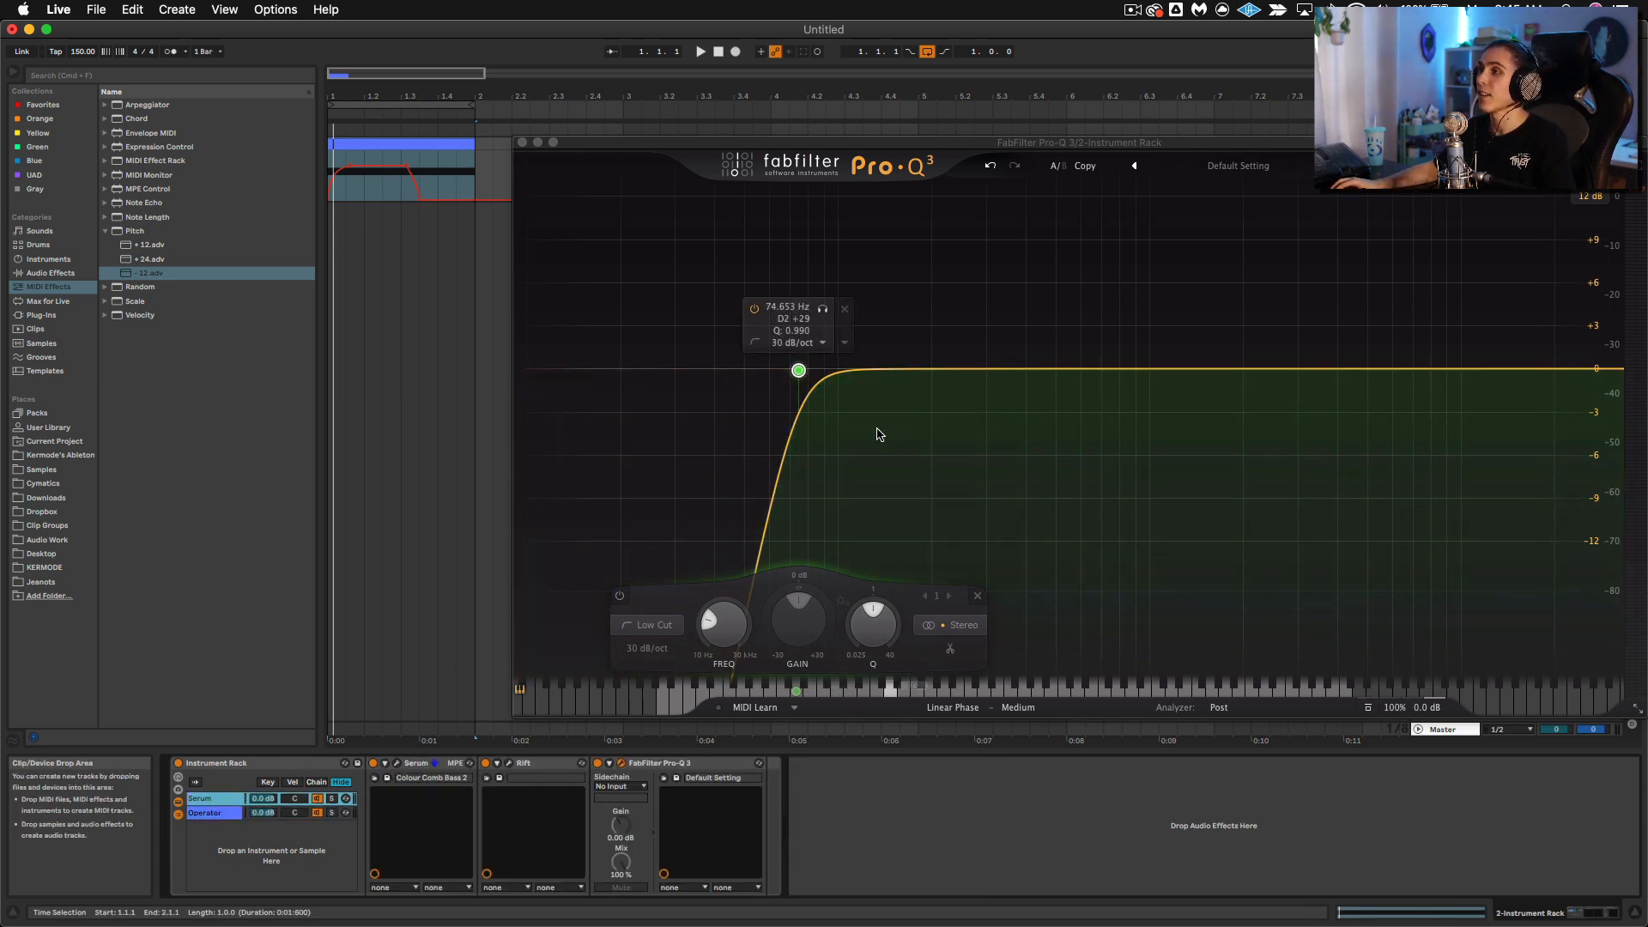
left_click(816, 368)
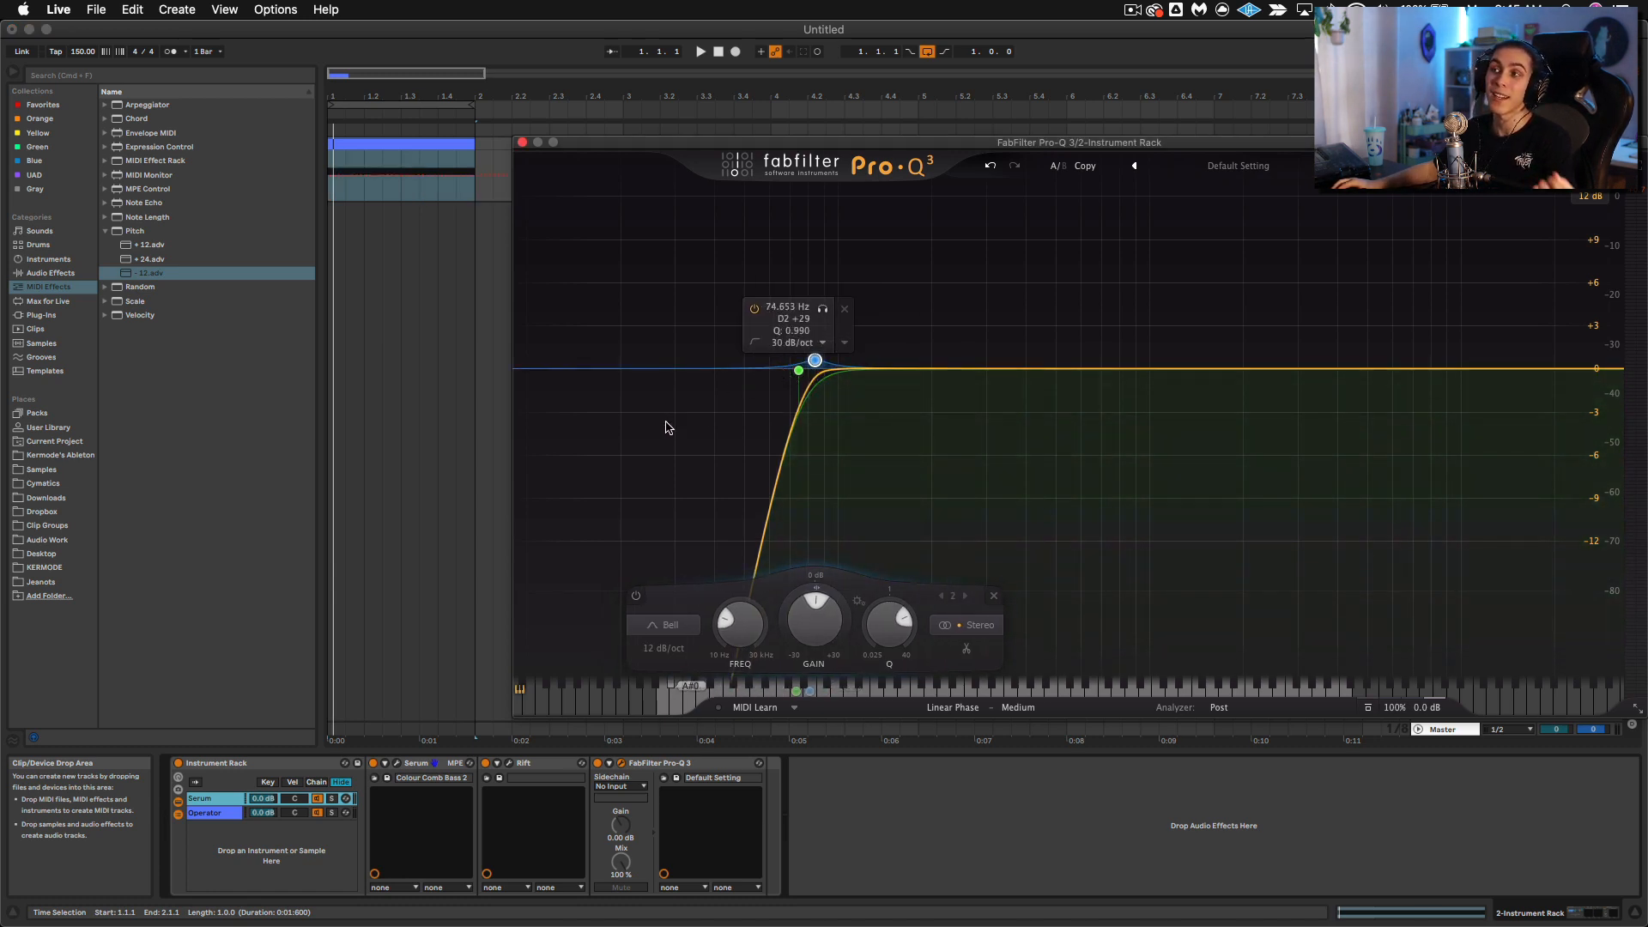
left_click(522, 142)
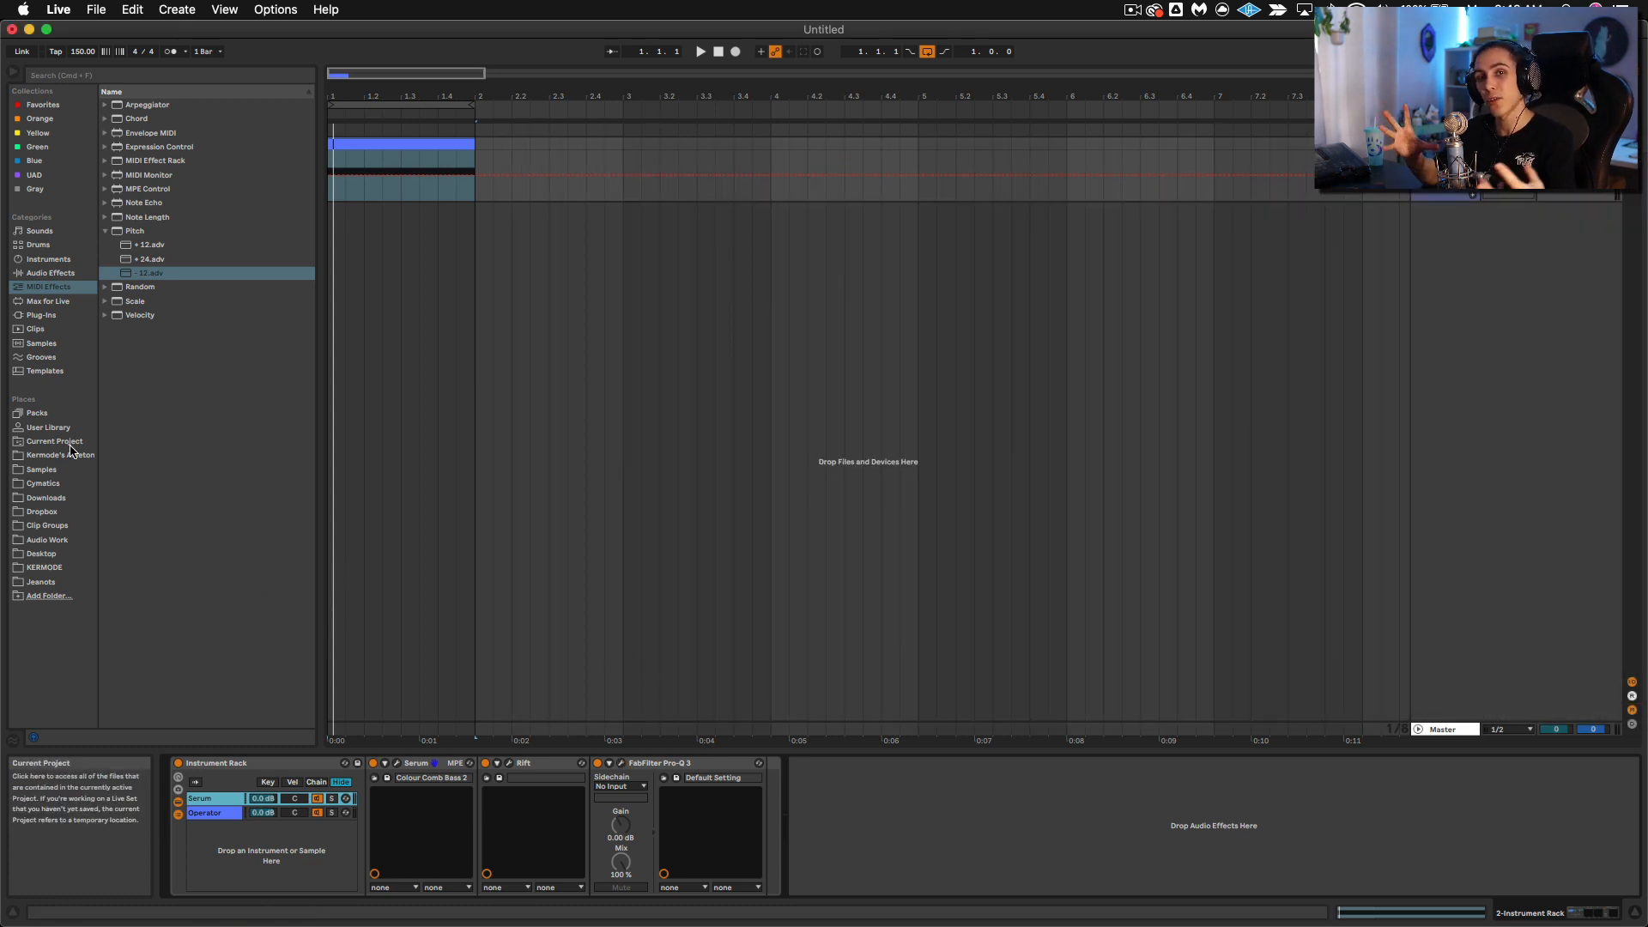
Step: Add a Saturator audio effect after the Instrument Rack, outside its chains
left_click(52, 273)
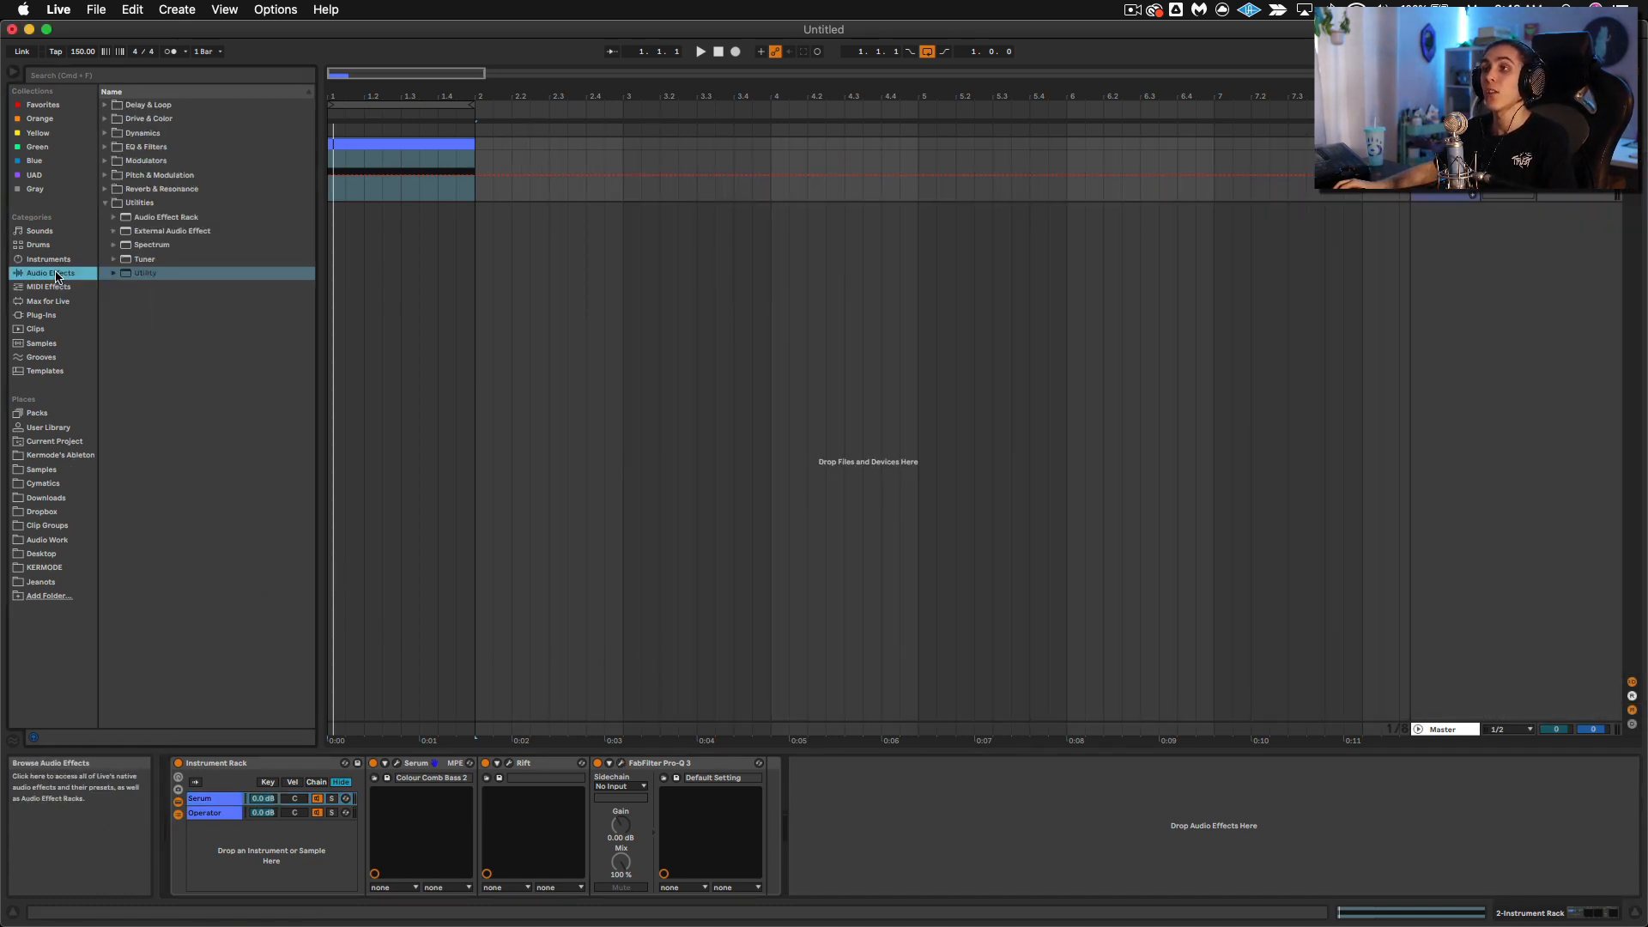
left_click(114, 150)
left_click(105, 134)
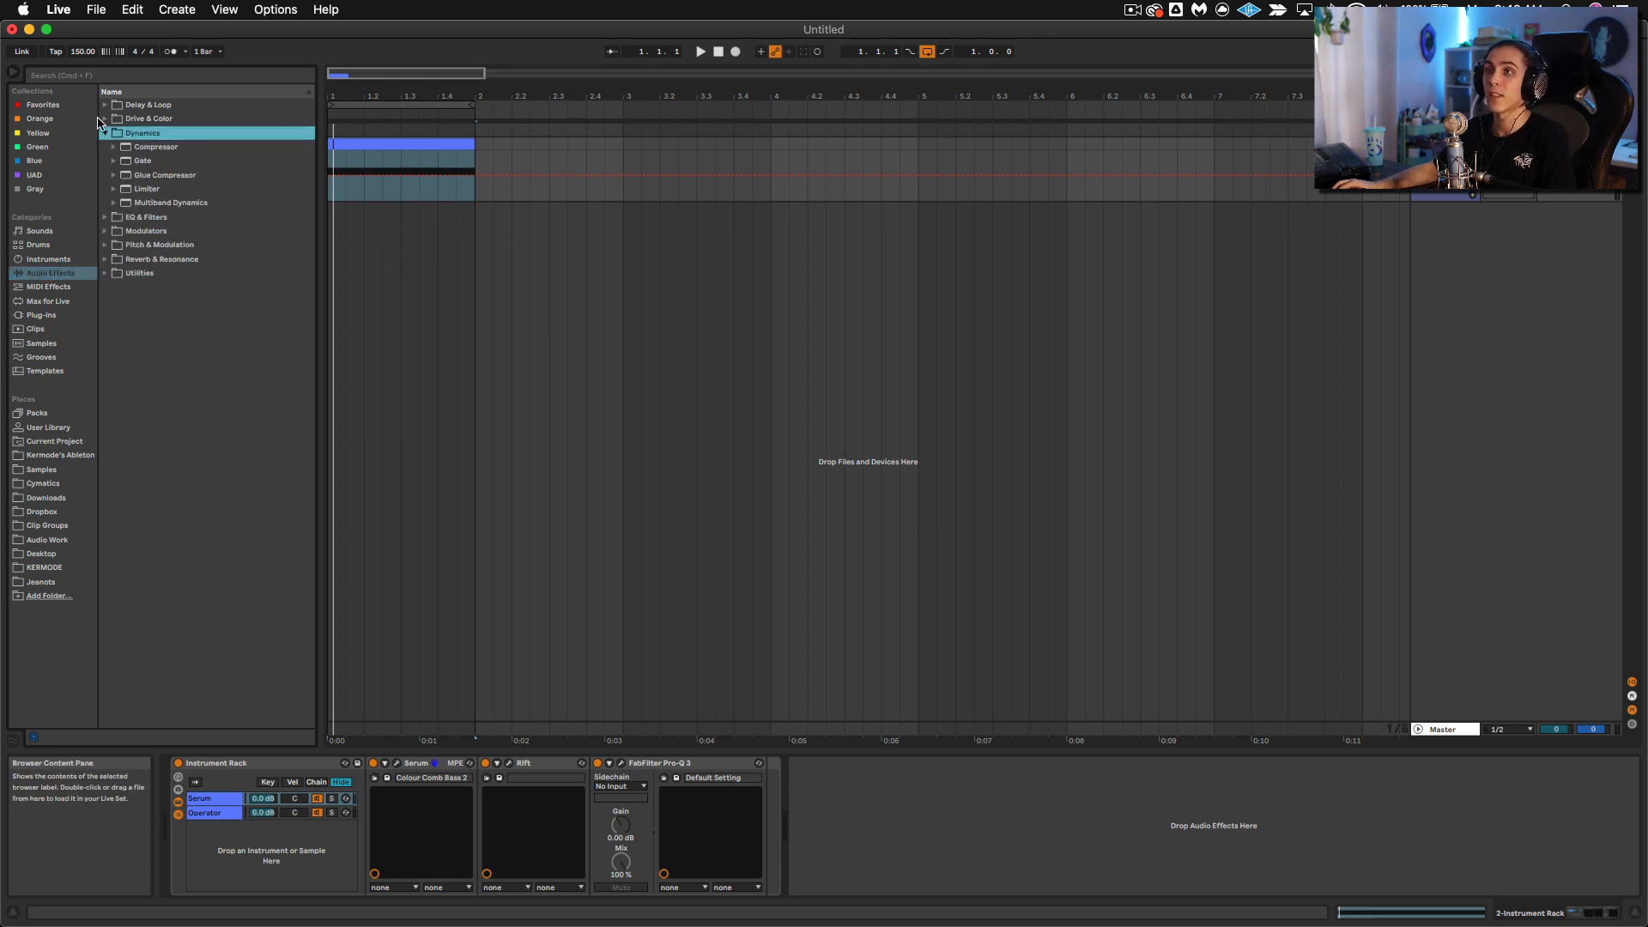
left_click(104, 118)
left_click_drag(147, 245, 759, 818)
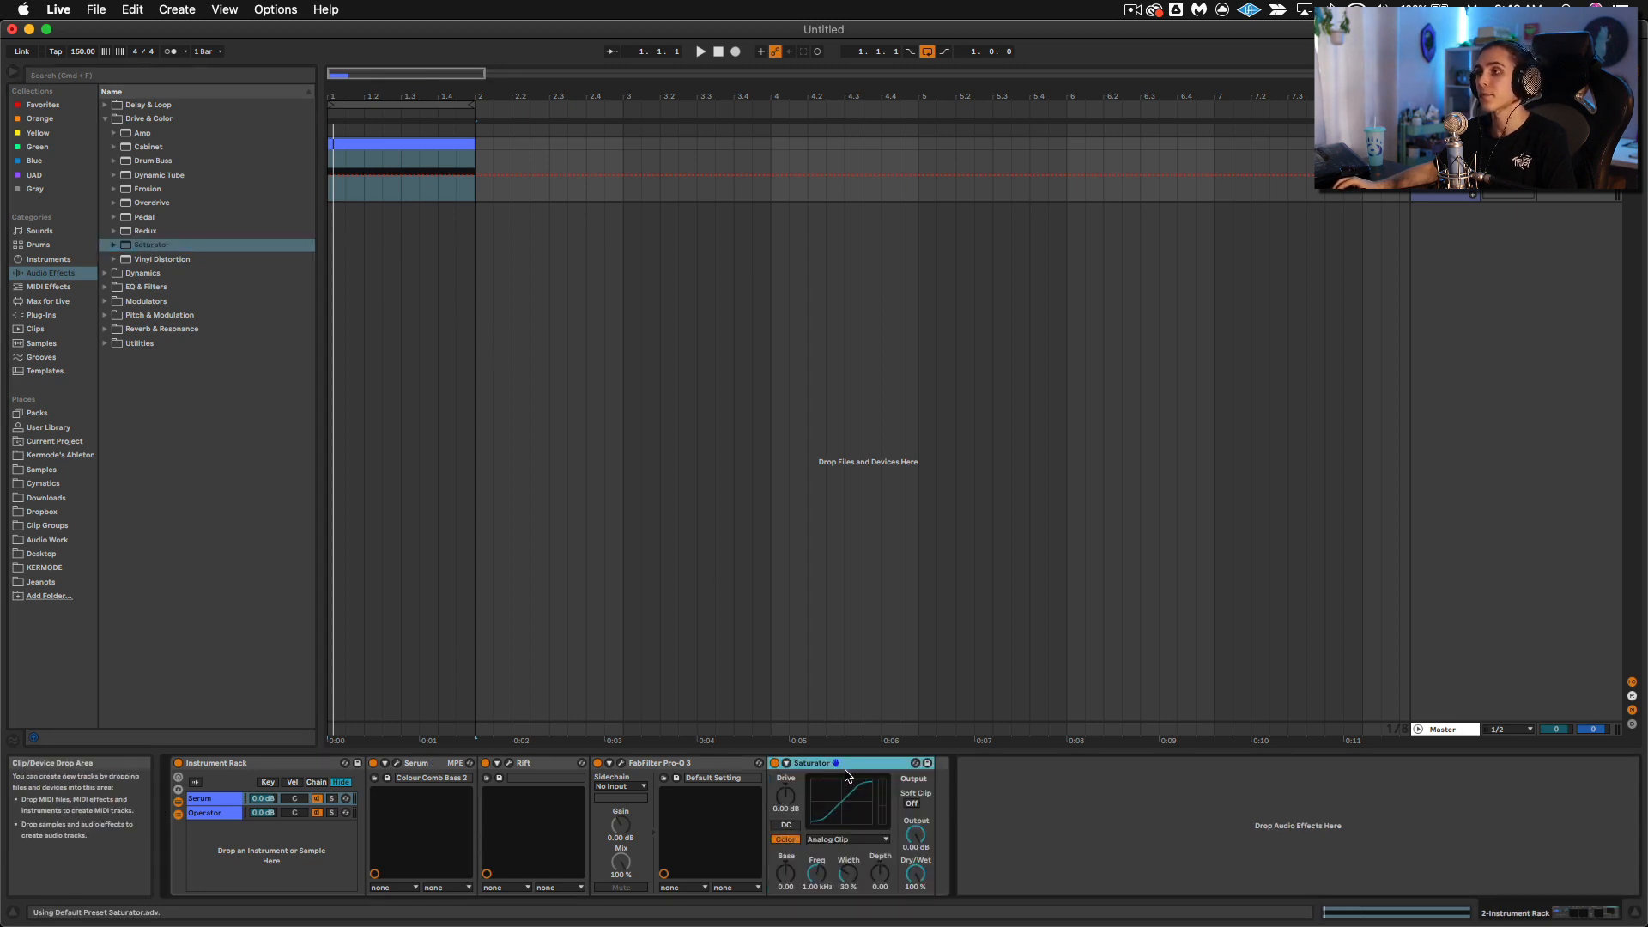
left_click_drag(852, 764, 953, 777)
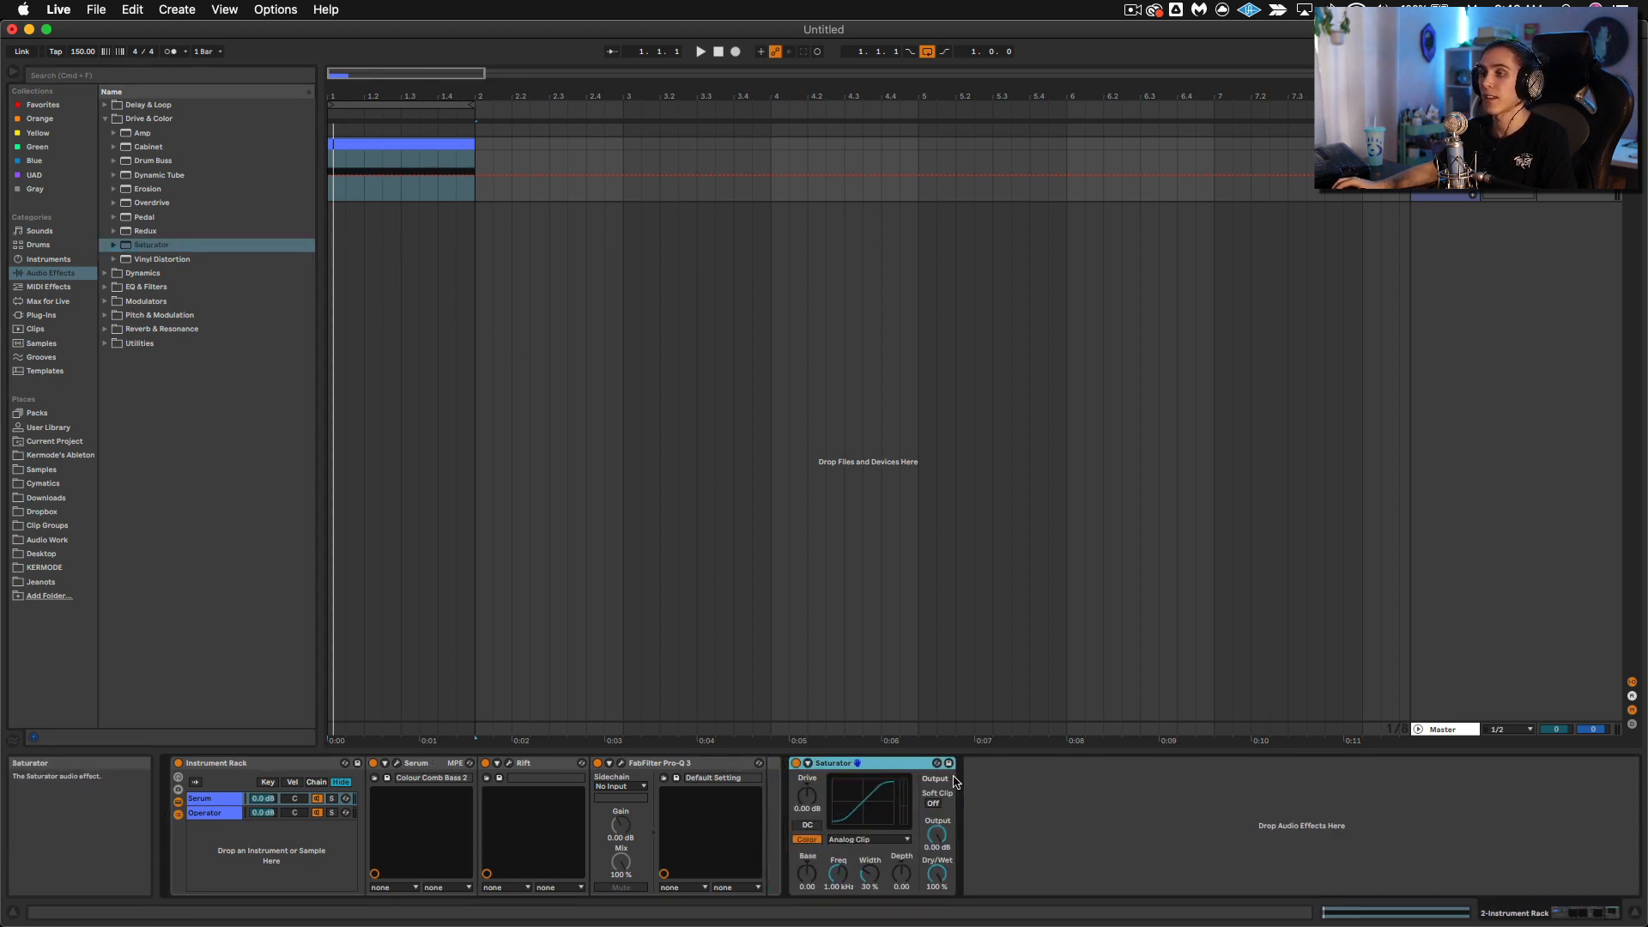
Step: Play the one-bar clip and raise the Saturator's drive to about 2.3 dB
left_click(412, 142)
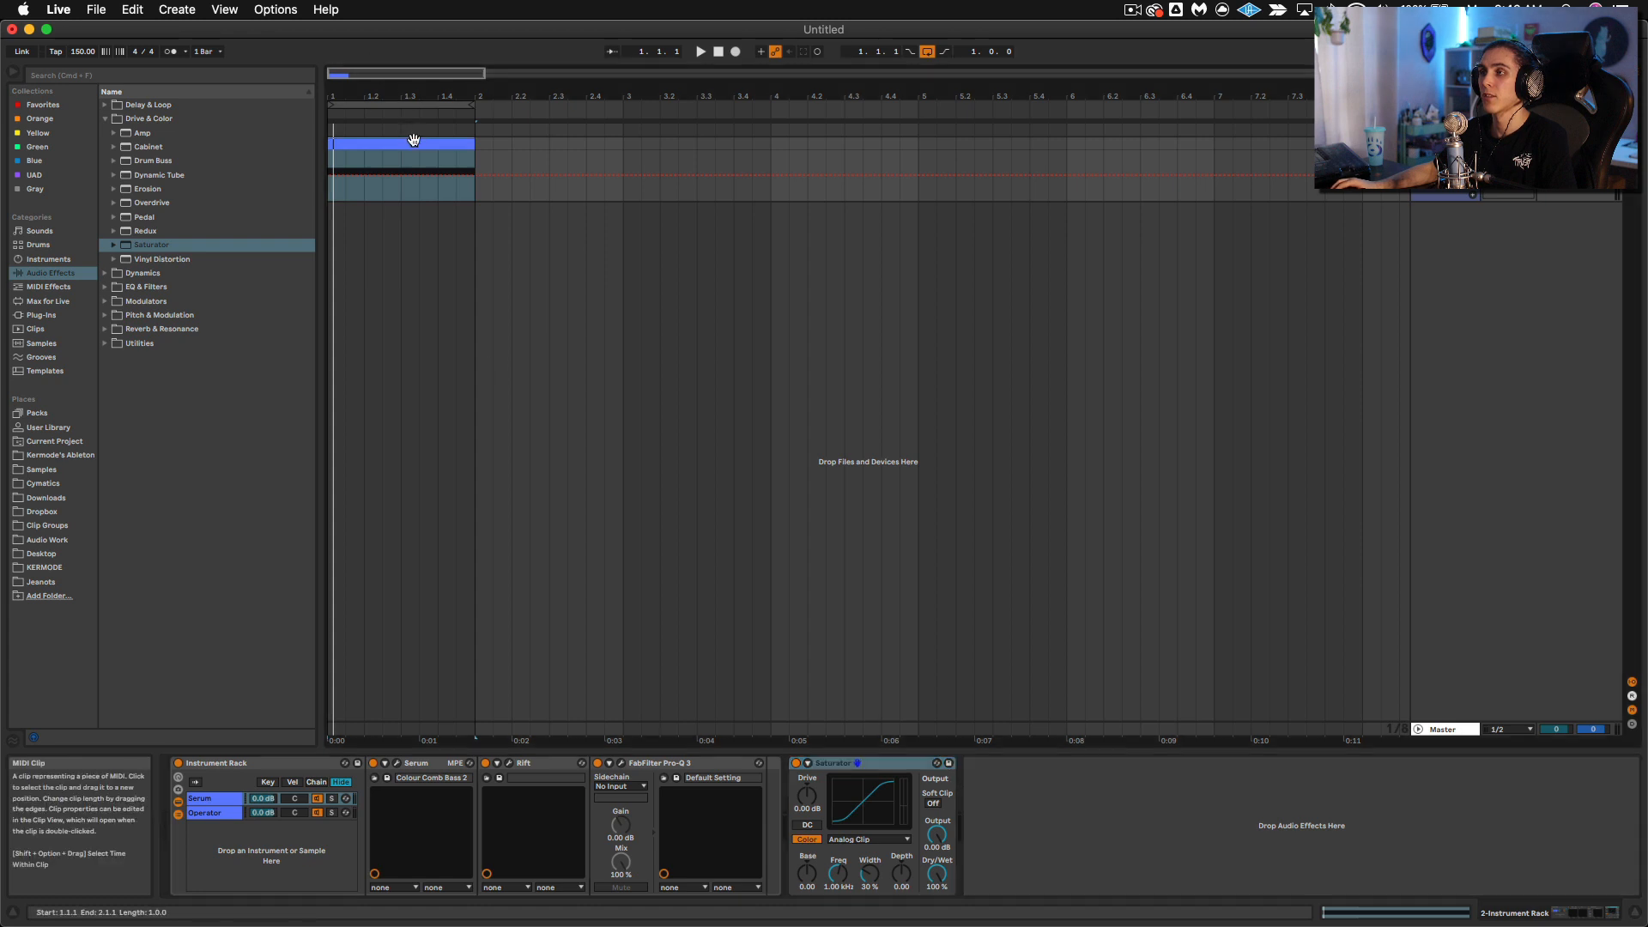
key("space")
mouse_move(807, 803)
left_mouse_down()
mouse_move(807, 783)
mouse_move(794, 791)
left_mouse_up()
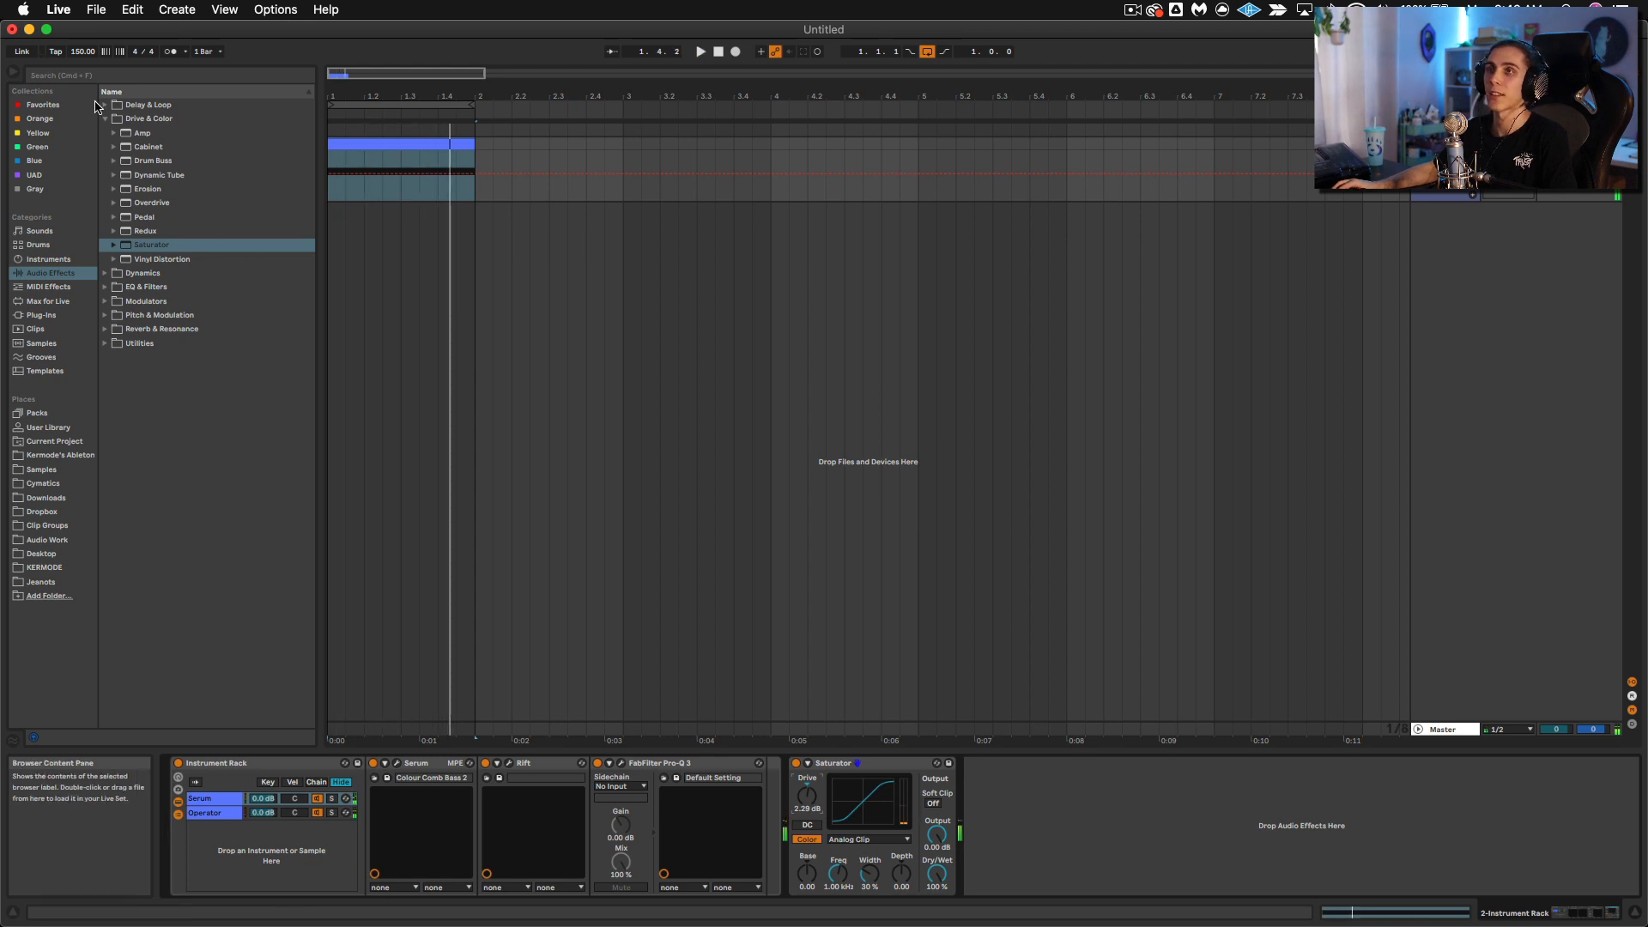
Step: Add the OTT preset of Multiband Dynamics between the Instrument Rack and the Saturator
left_click(104, 301)
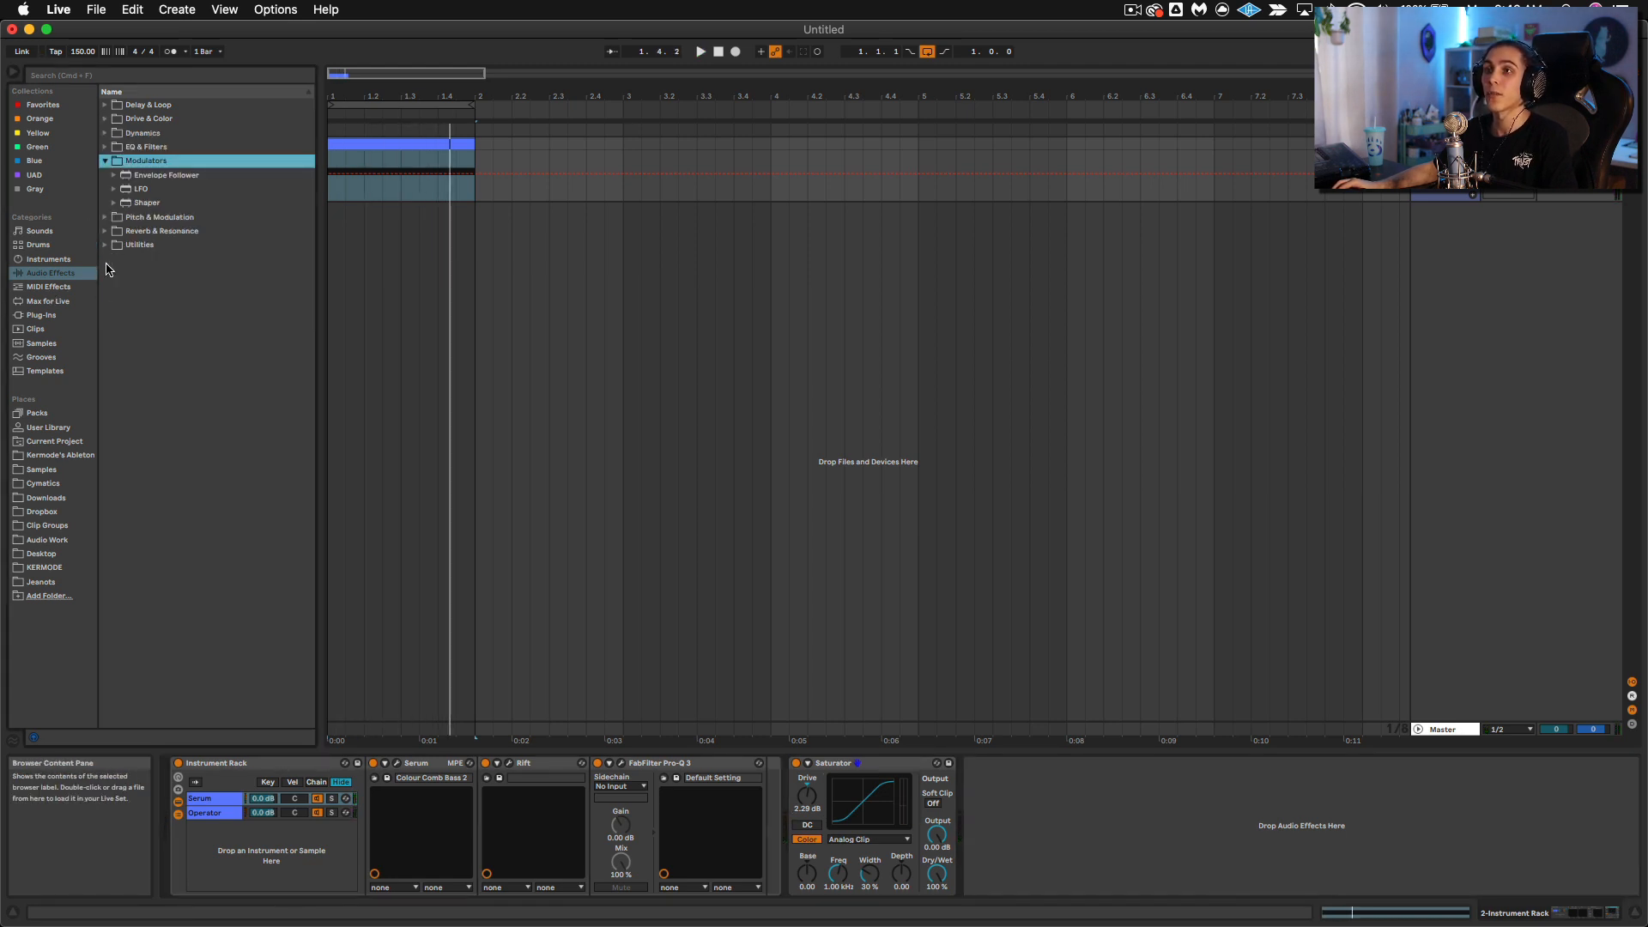
left_click(110, 232)
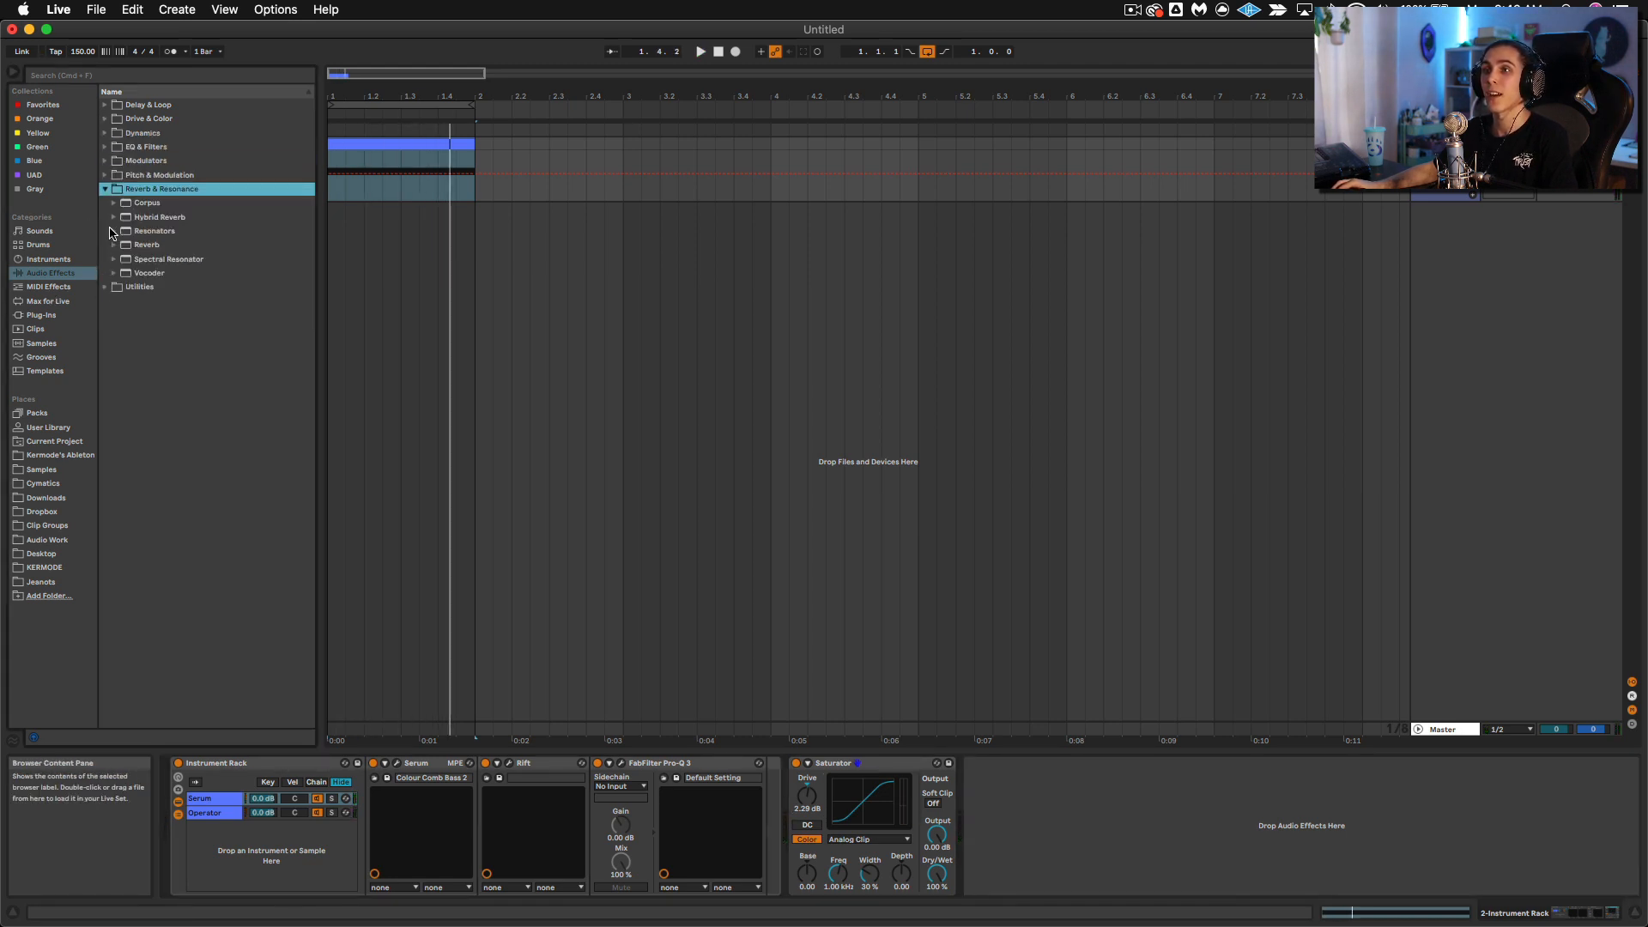
left_click(104, 148)
left_click(105, 135)
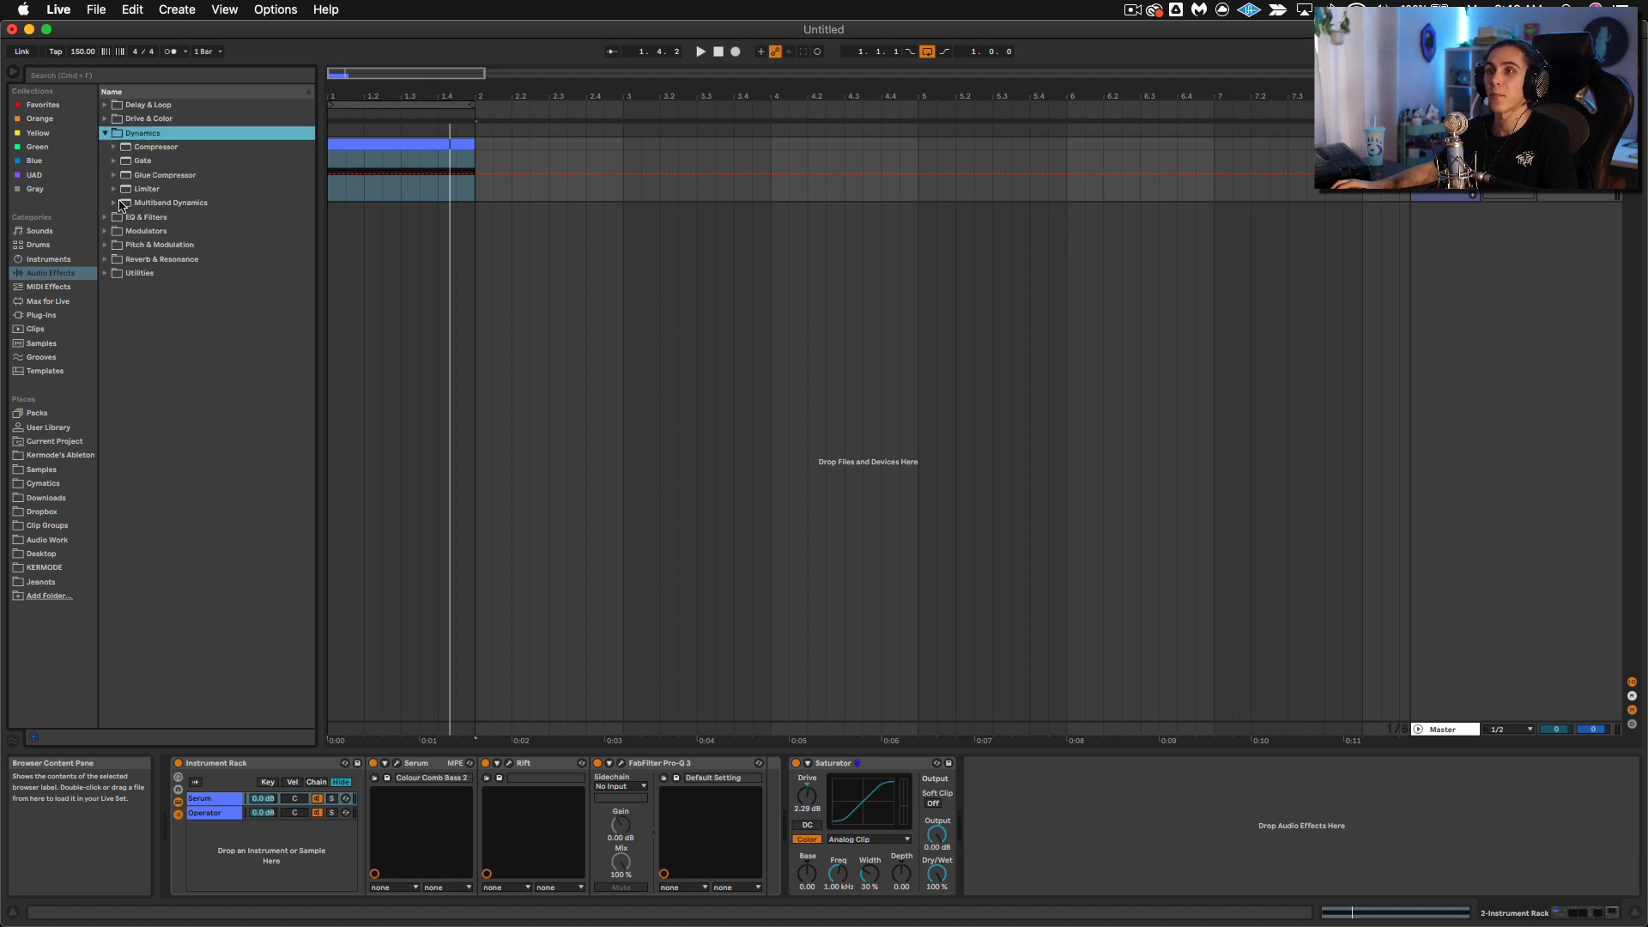
left_click(121, 204)
left_click_drag(157, 301, 807, 824)
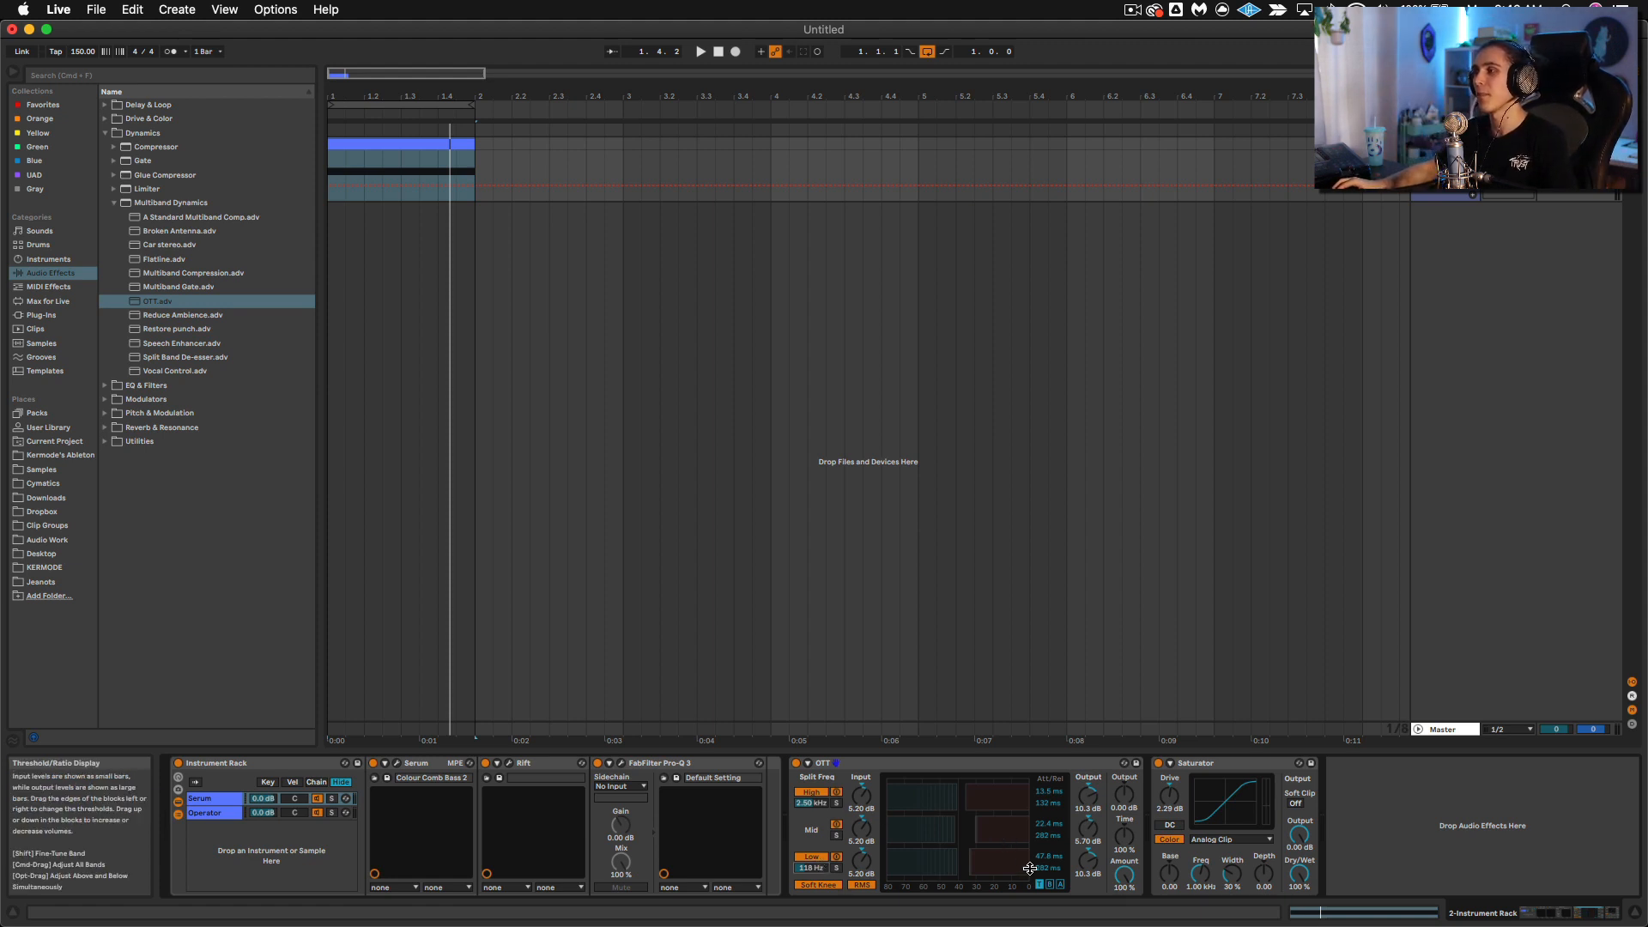
Step: Play the clip while raising OTT's mid-band output gain and setting its master output to about 6.7 dB
key("space")
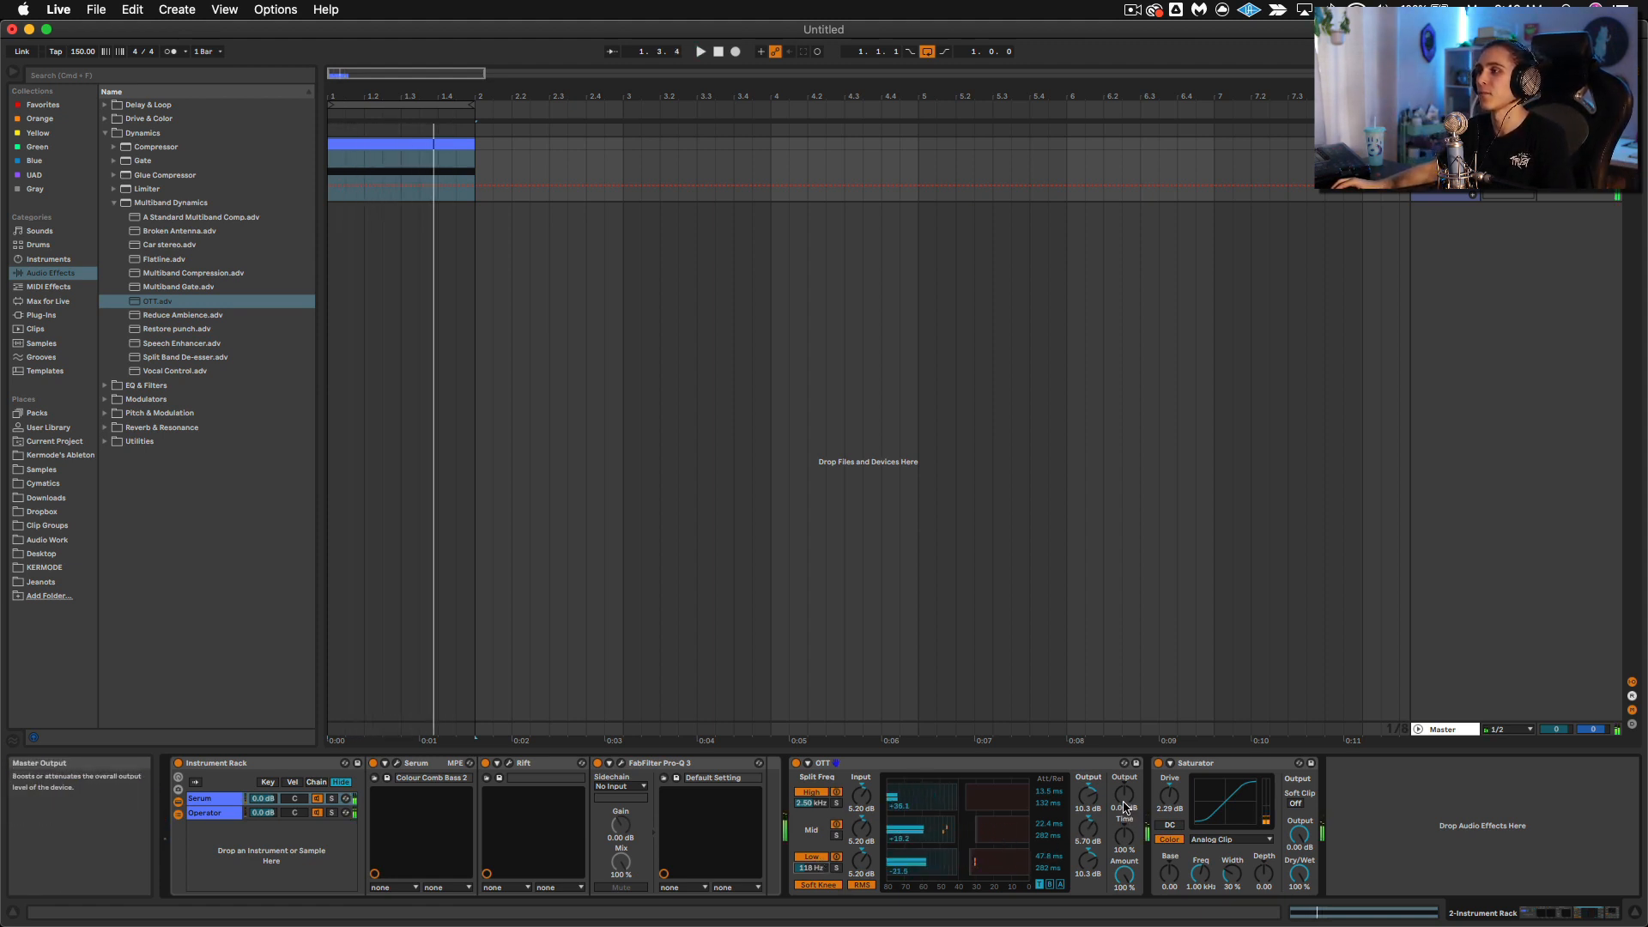
left_click_drag(1125, 801, 1125, 776)
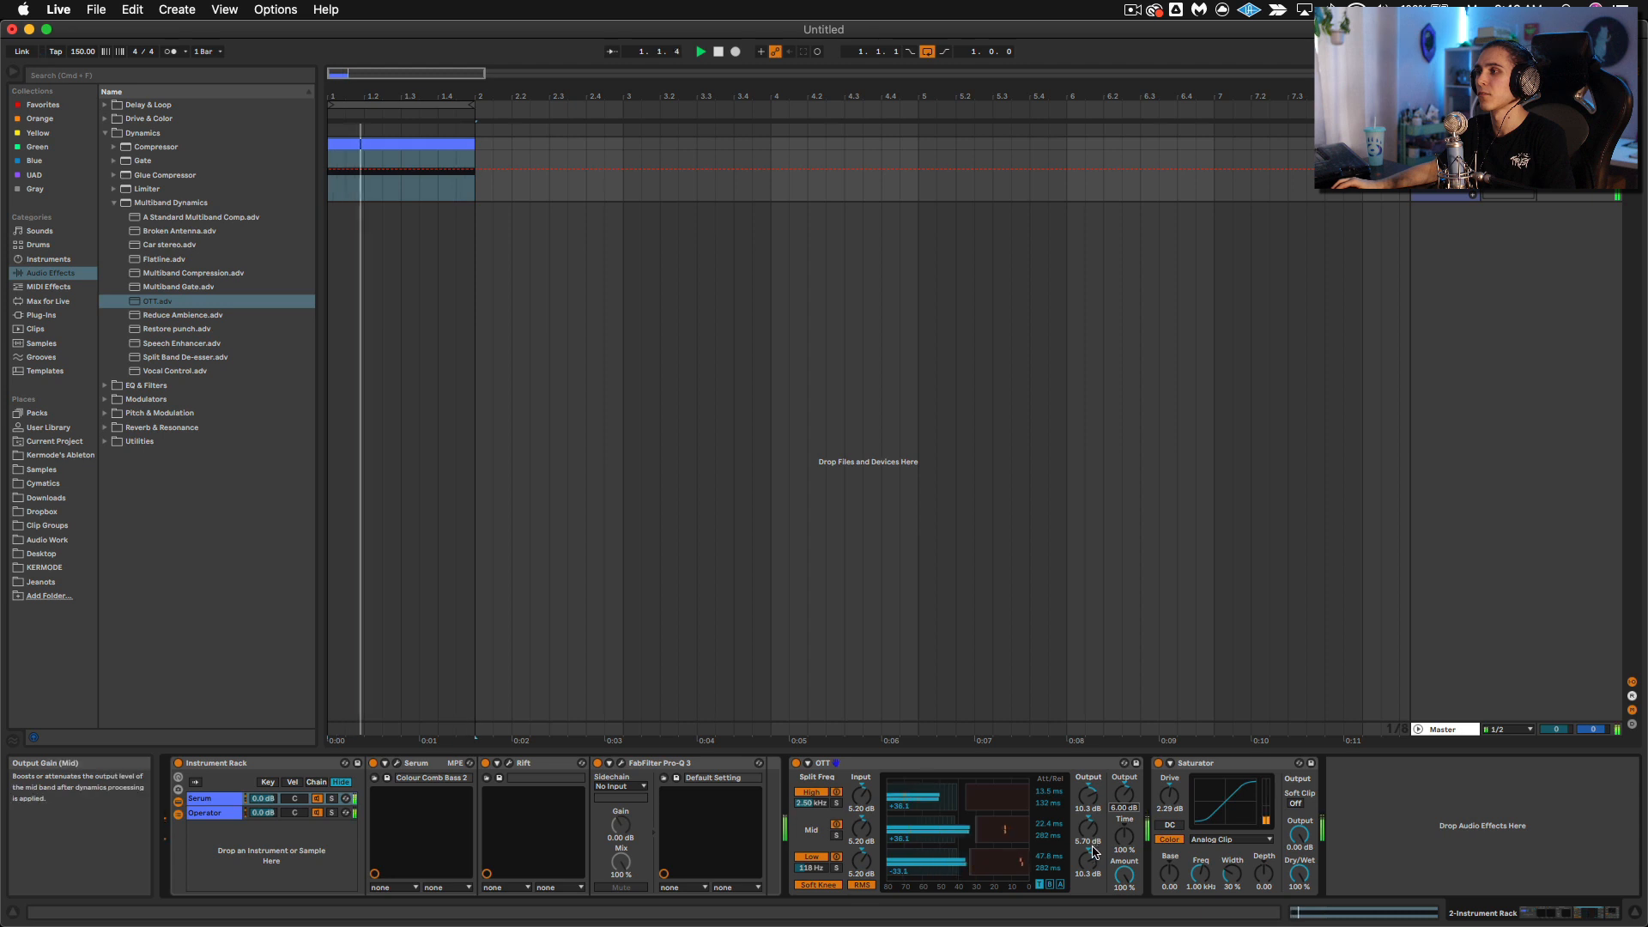
left_click_drag(1089, 830, 1125, 785)
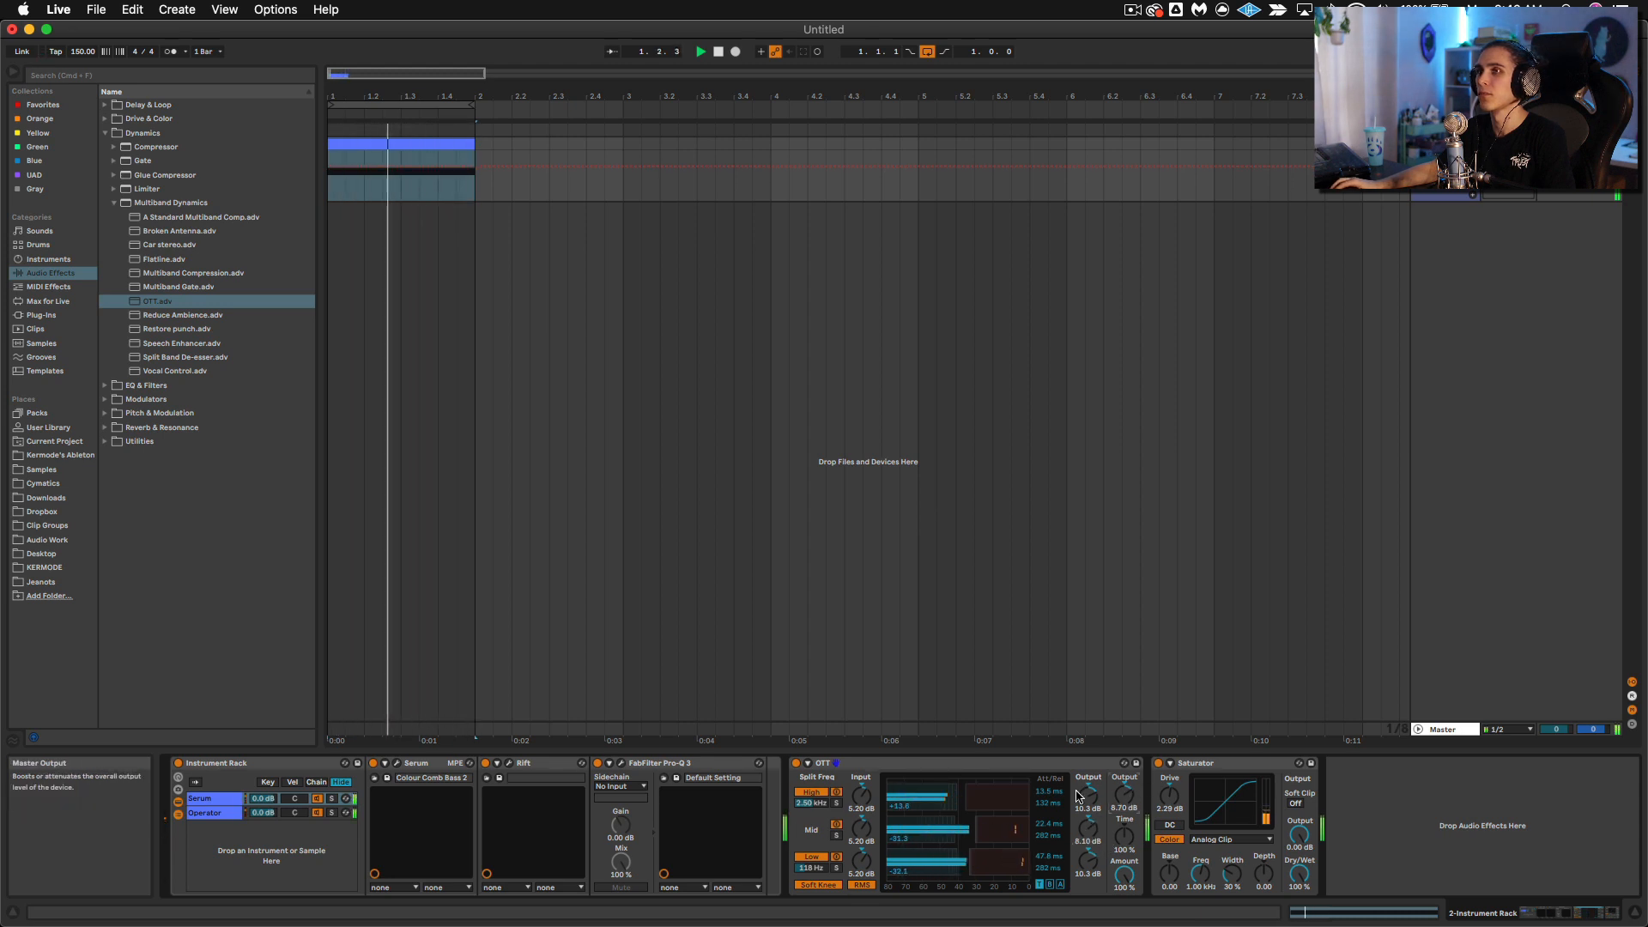
Step: Search the plug-ins for "sooth" and insert soothe2 between OTT and the Saturator
left_click(62, 314)
left_click(196, 76)
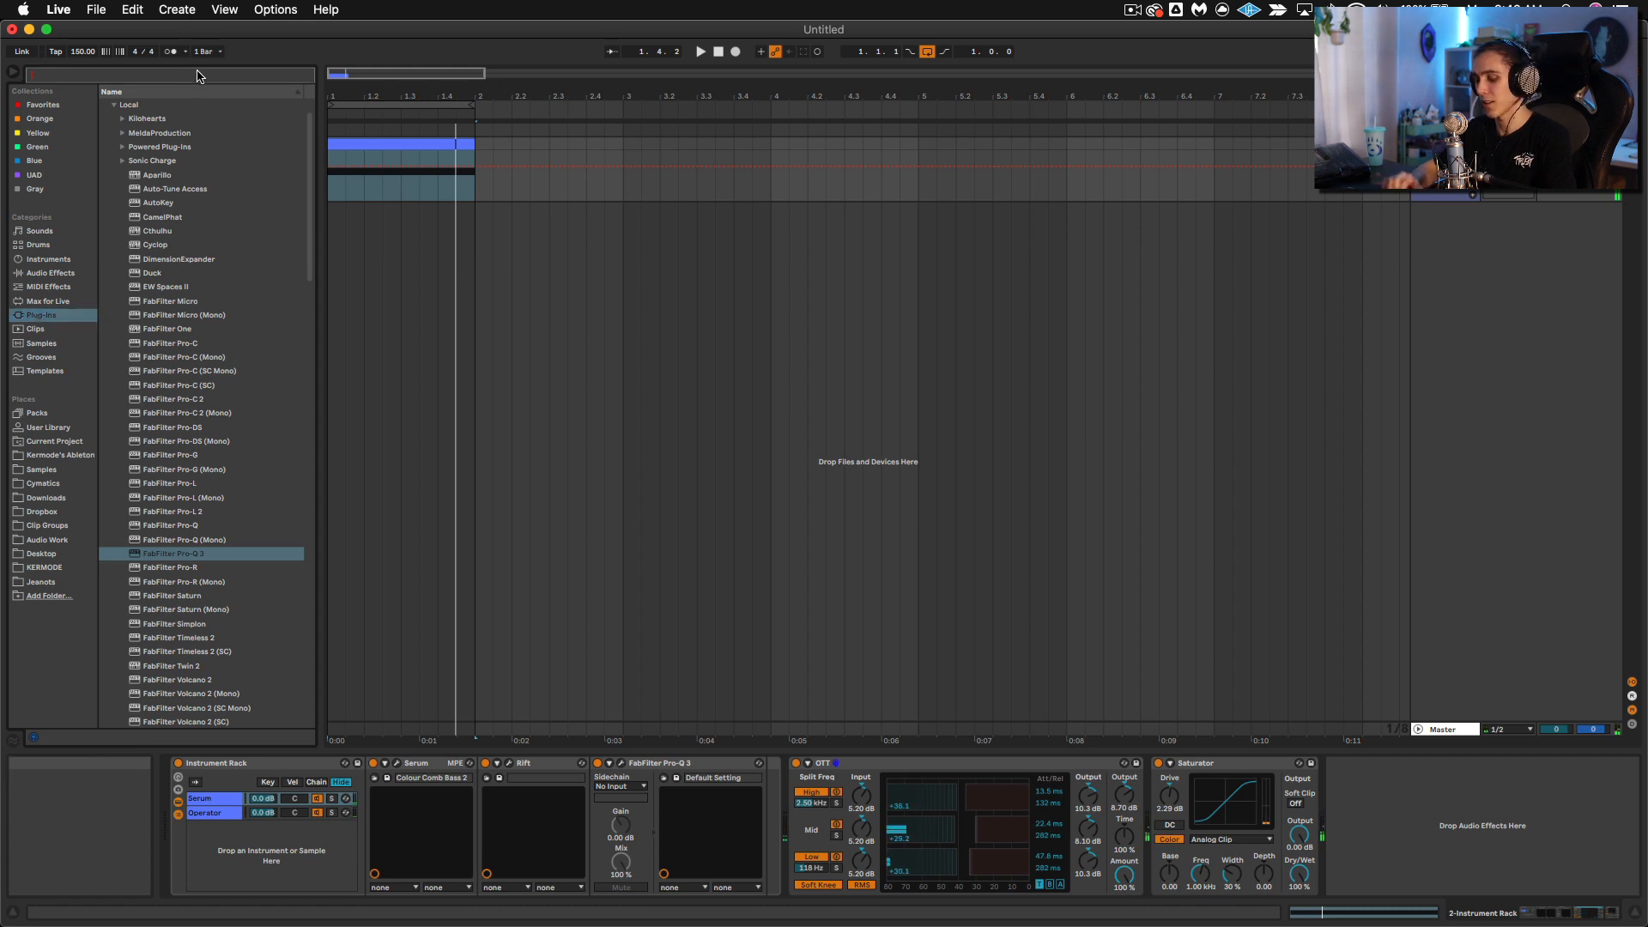
type("sooth")
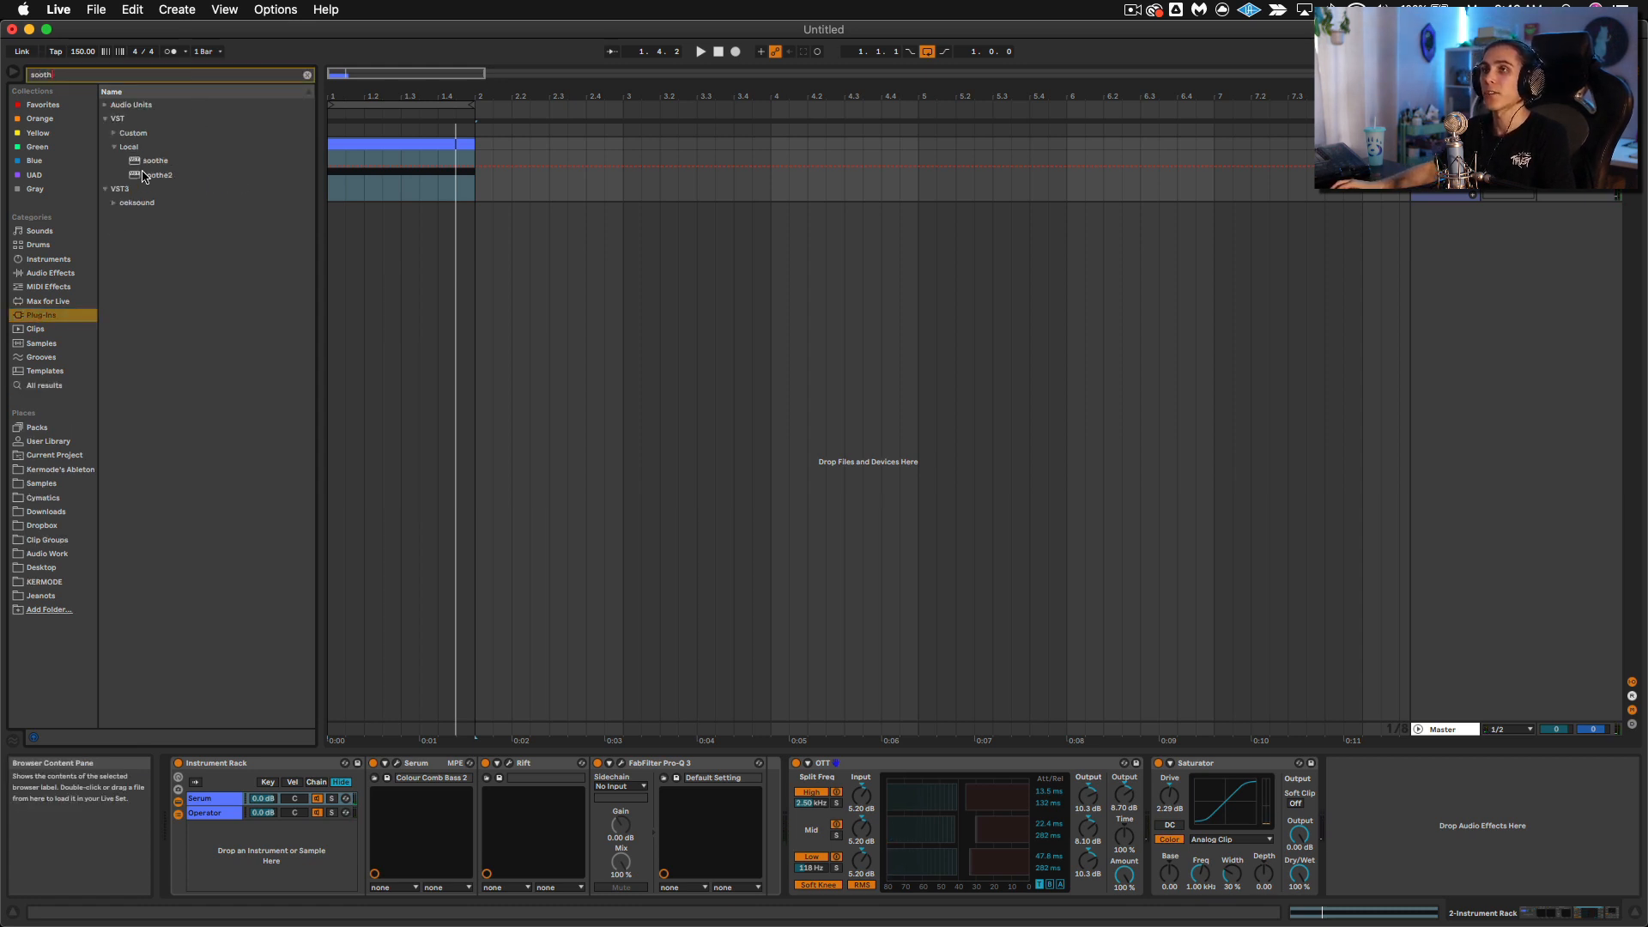
left_click_drag(932, 709, 1112, 826)
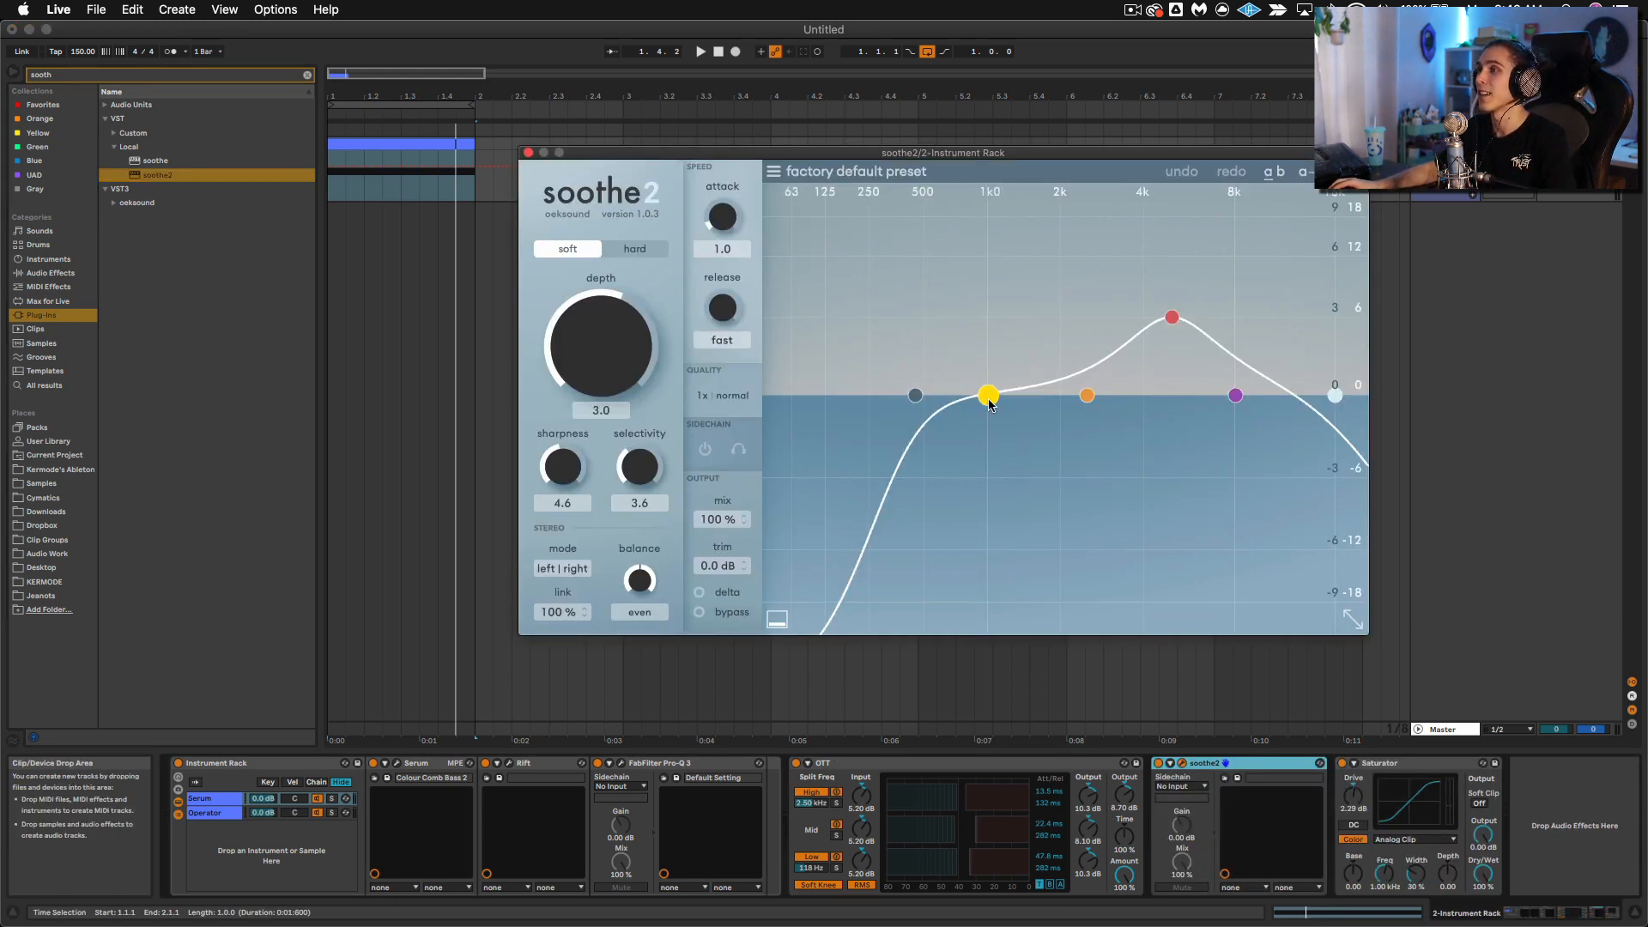
Step: Shape soothe2's curve with a boost near 500 Hz, band 2 at about 14.6 kHz and 12 dB, and band 4 at about 9.5 kHz and 2.7 dB
left_click_drag(988, 395, 920, 346)
left_click_drag(1099, 396, 1327, 256)
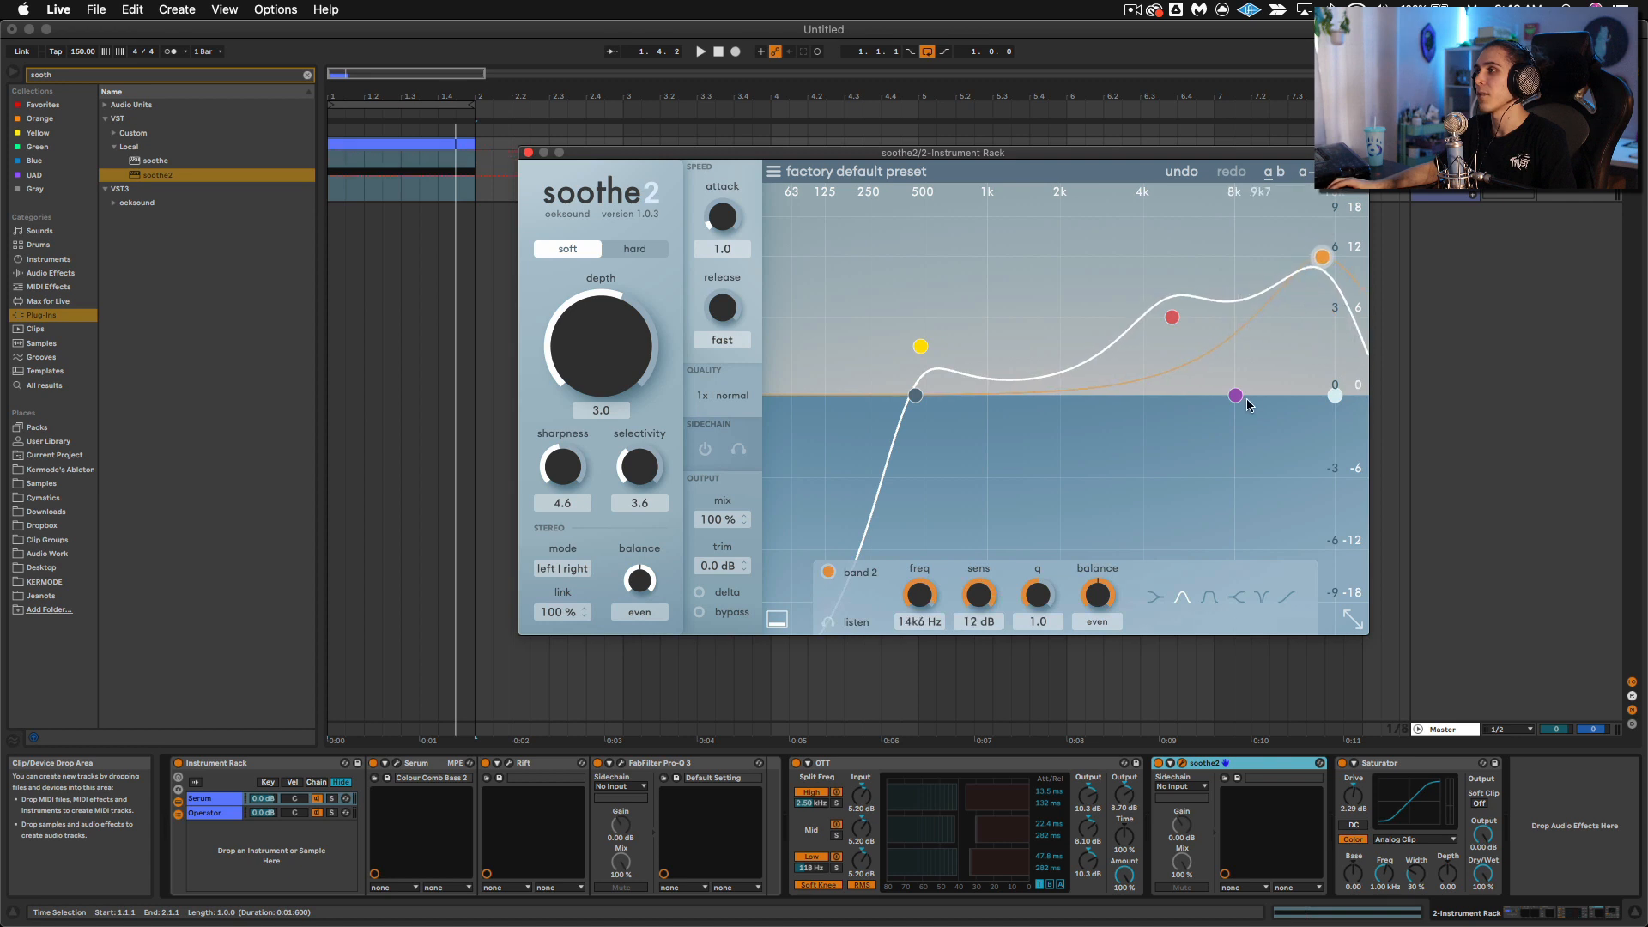
left_click_drag(1236, 395, 1260, 359)
Step: Play the clip while raising soothe2's depth to about 9 and lowering its selectivity to 2.9
key("space")
left_click_drag(622, 352, 634, 333)
left_click_drag(638, 472, 637, 482)
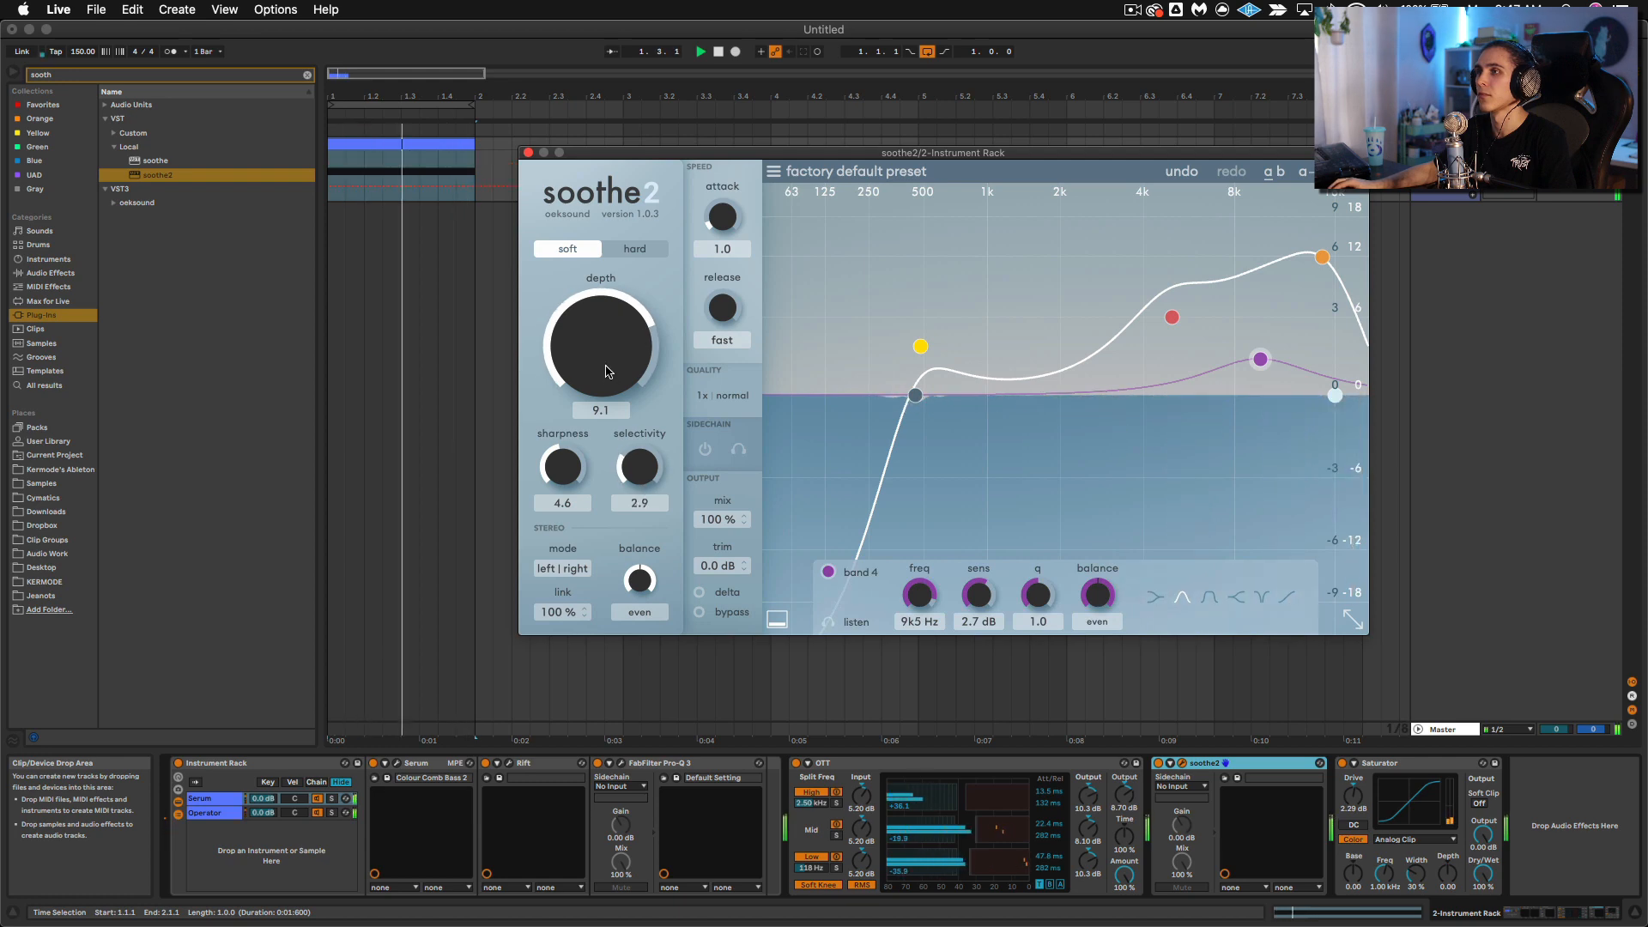
mouse_move(607, 371)
left_mouse_down()
mouse_move(609, 392)
mouse_move(625, 374)
left_mouse_up()
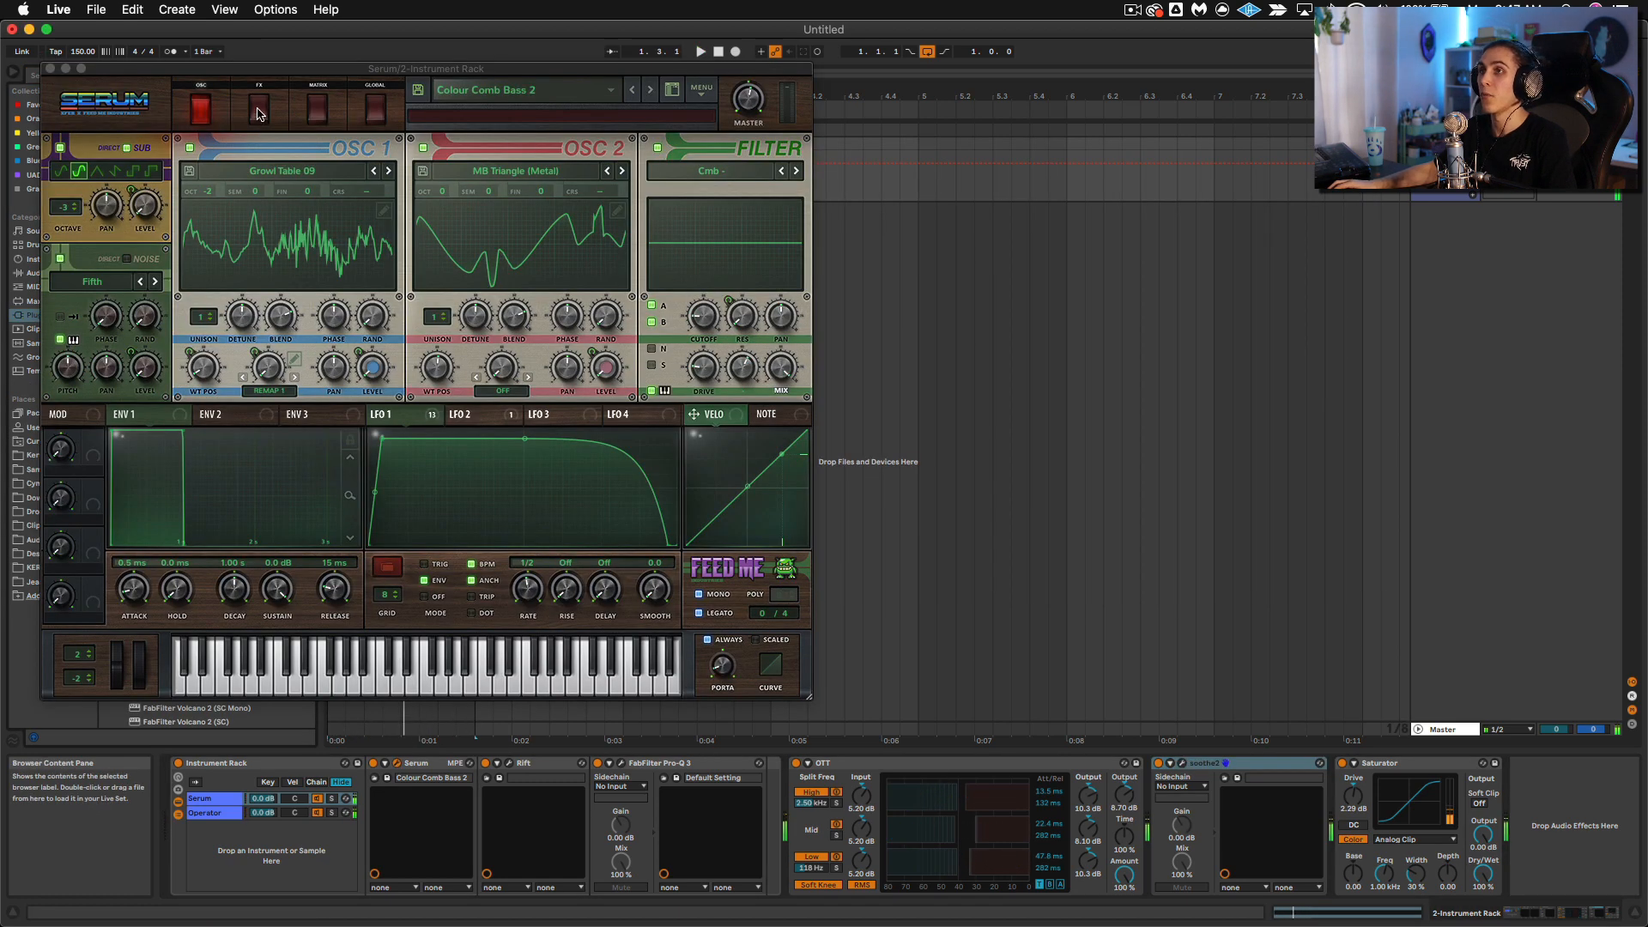
Step: Enable the reverb in Serum's effects, lower its wet mix to about 3% during playback, and close Serum
left_click(257, 109)
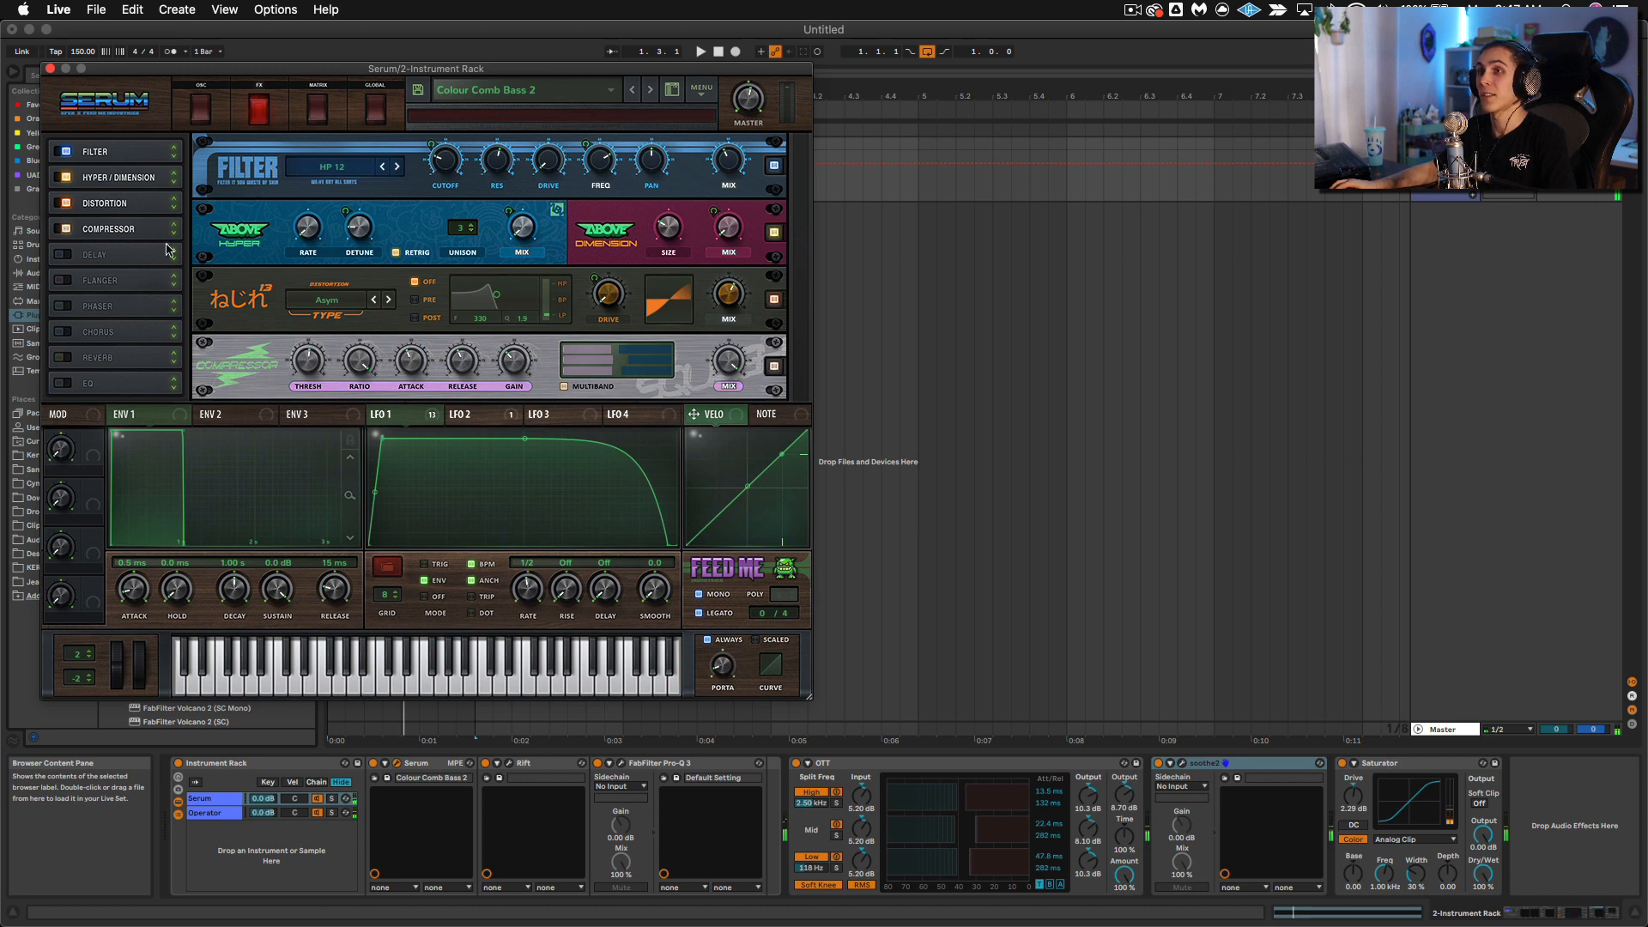
left_click(60, 358)
key("space")
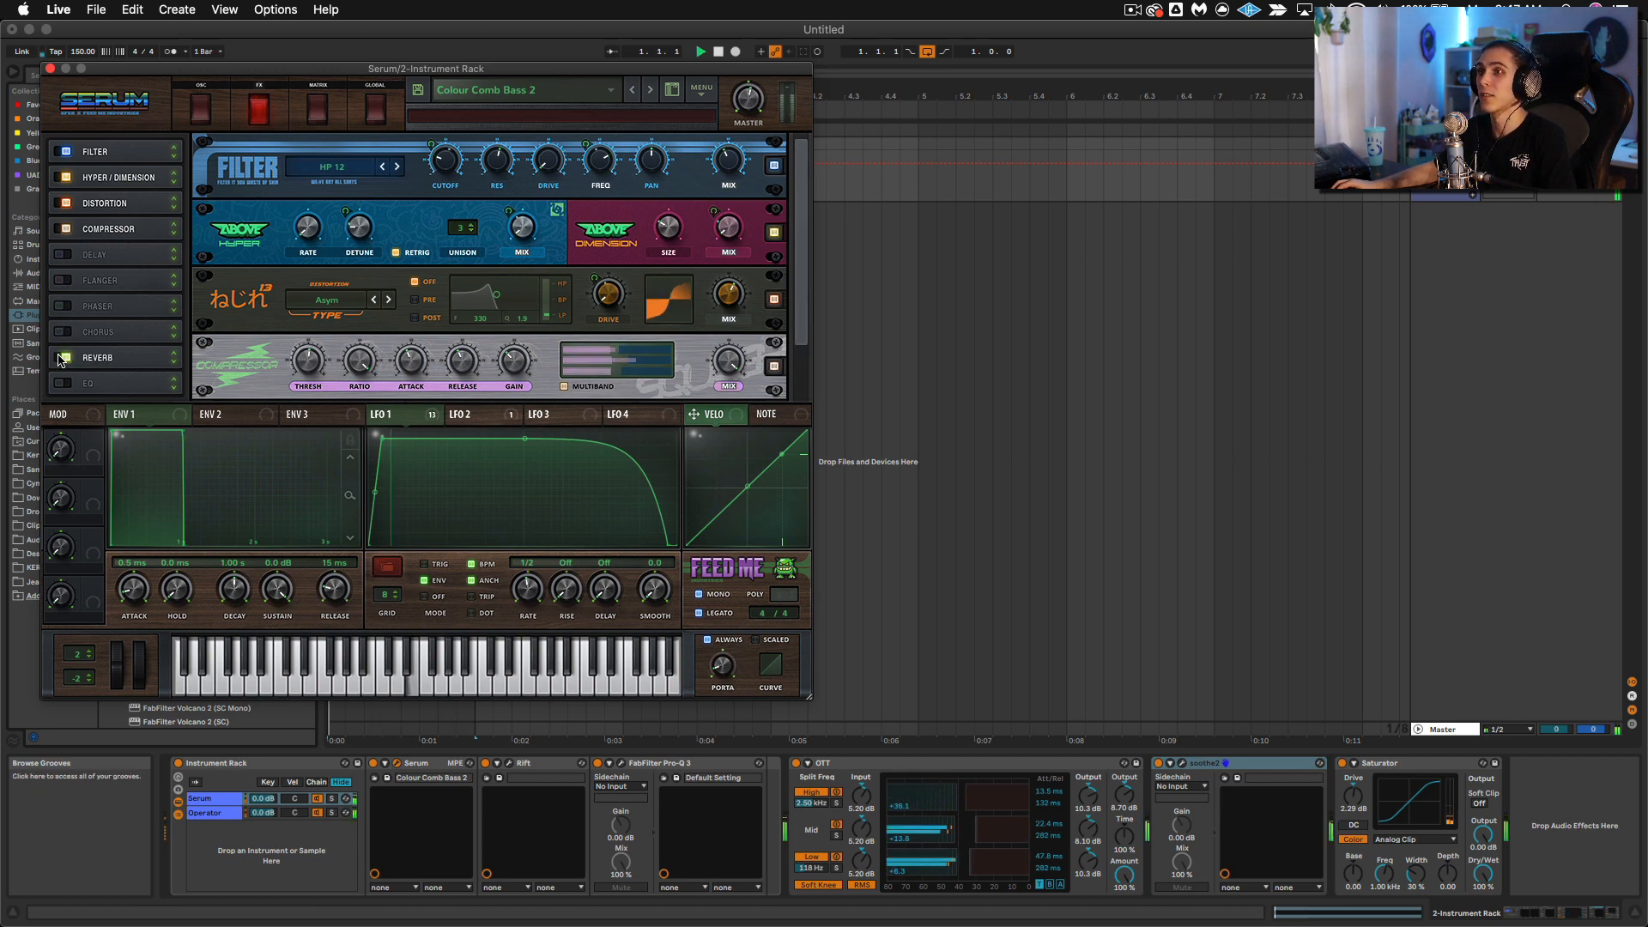
left_click(157, 365)
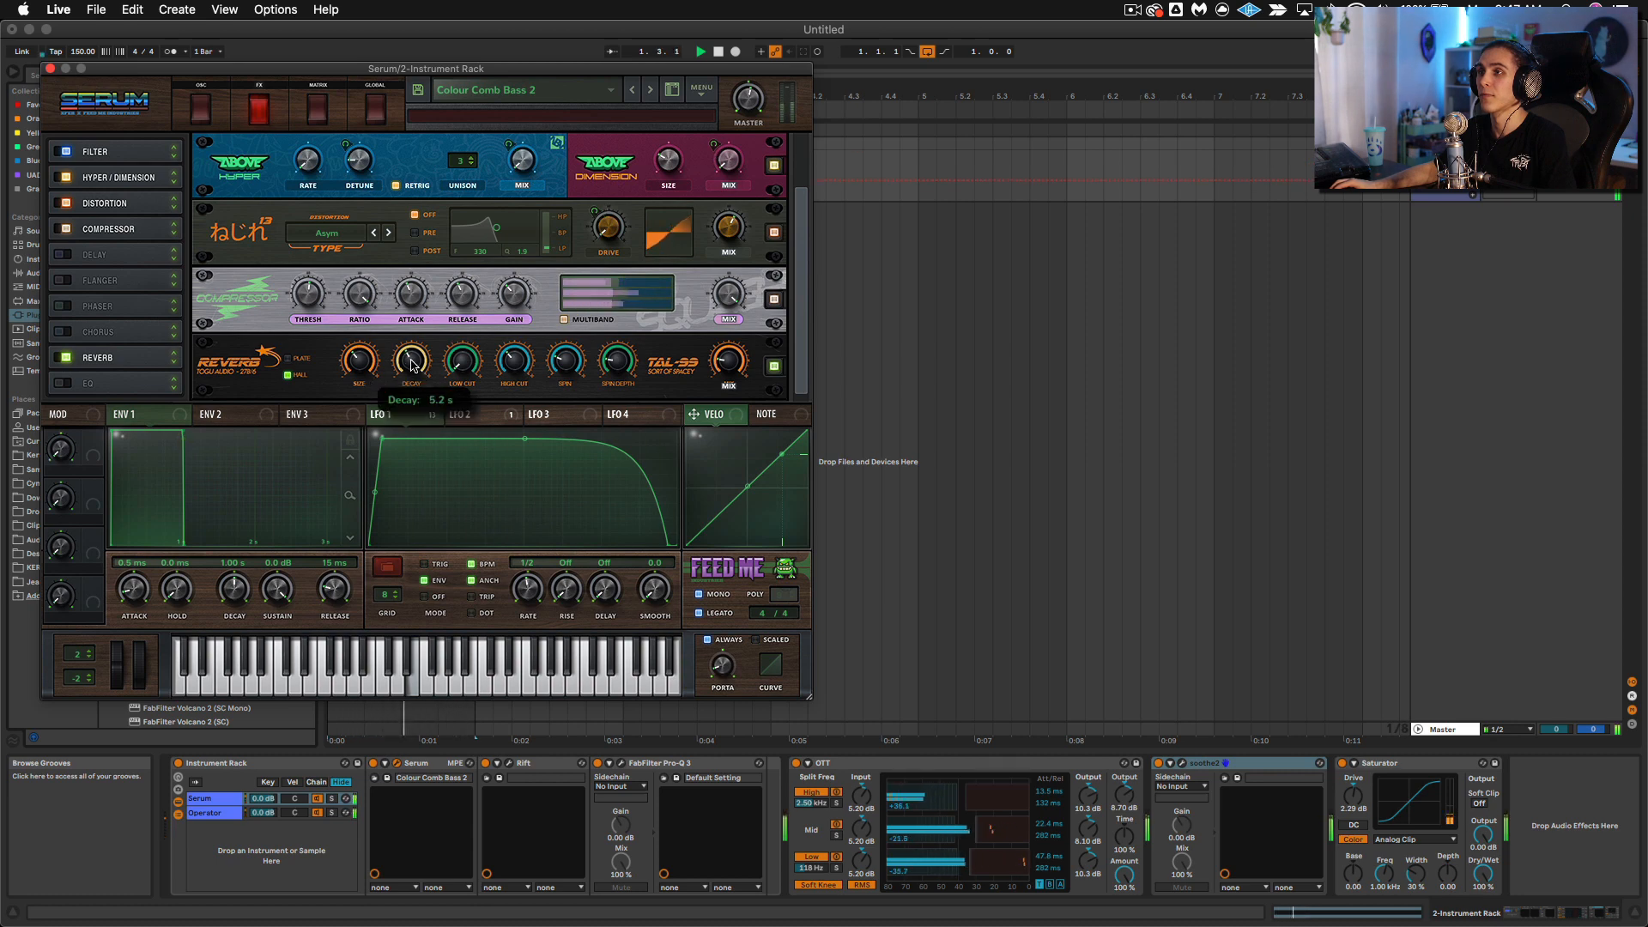
left_click_drag(736, 371, 743, 403)
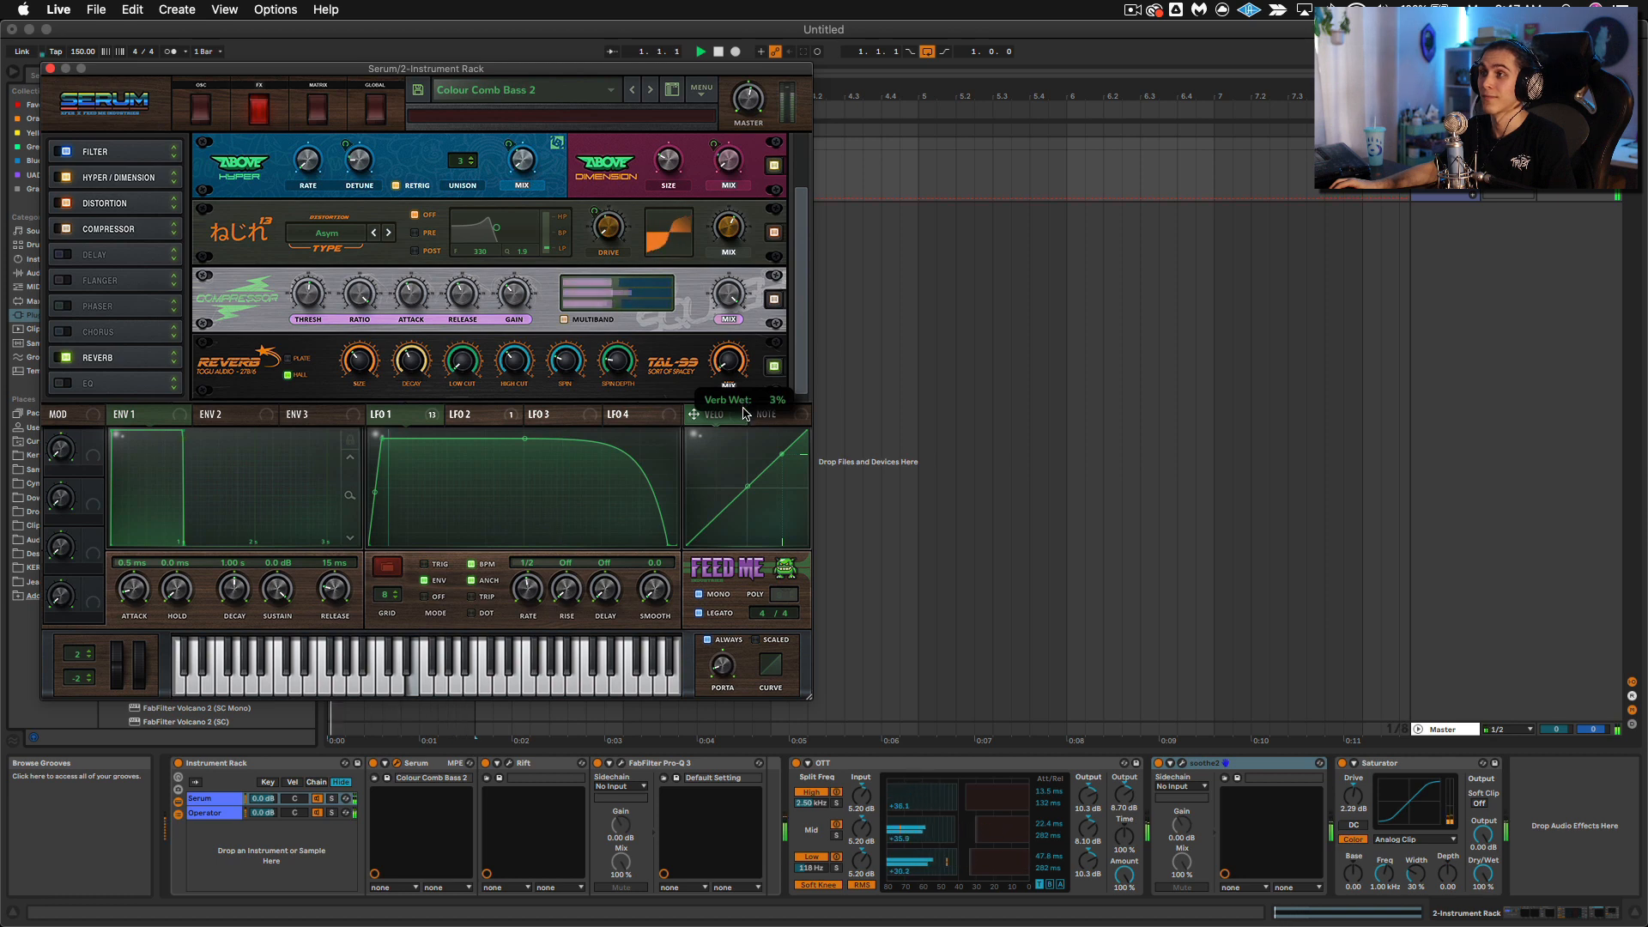
left_click_drag(743, 415, 743, 415)
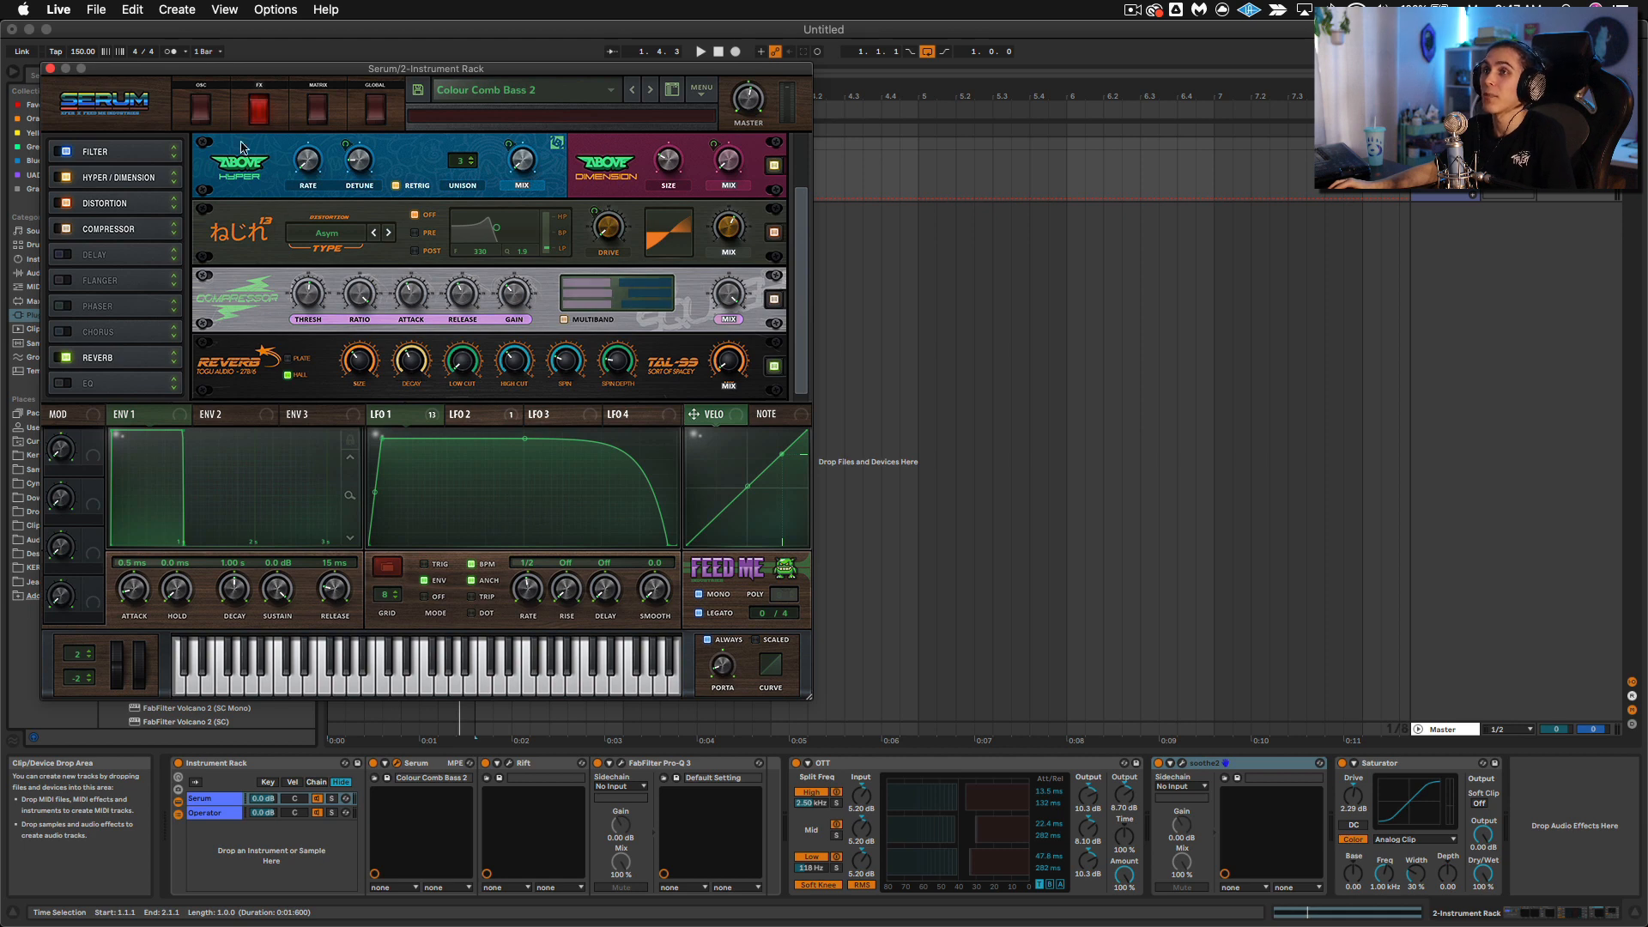
left_click(49, 68)
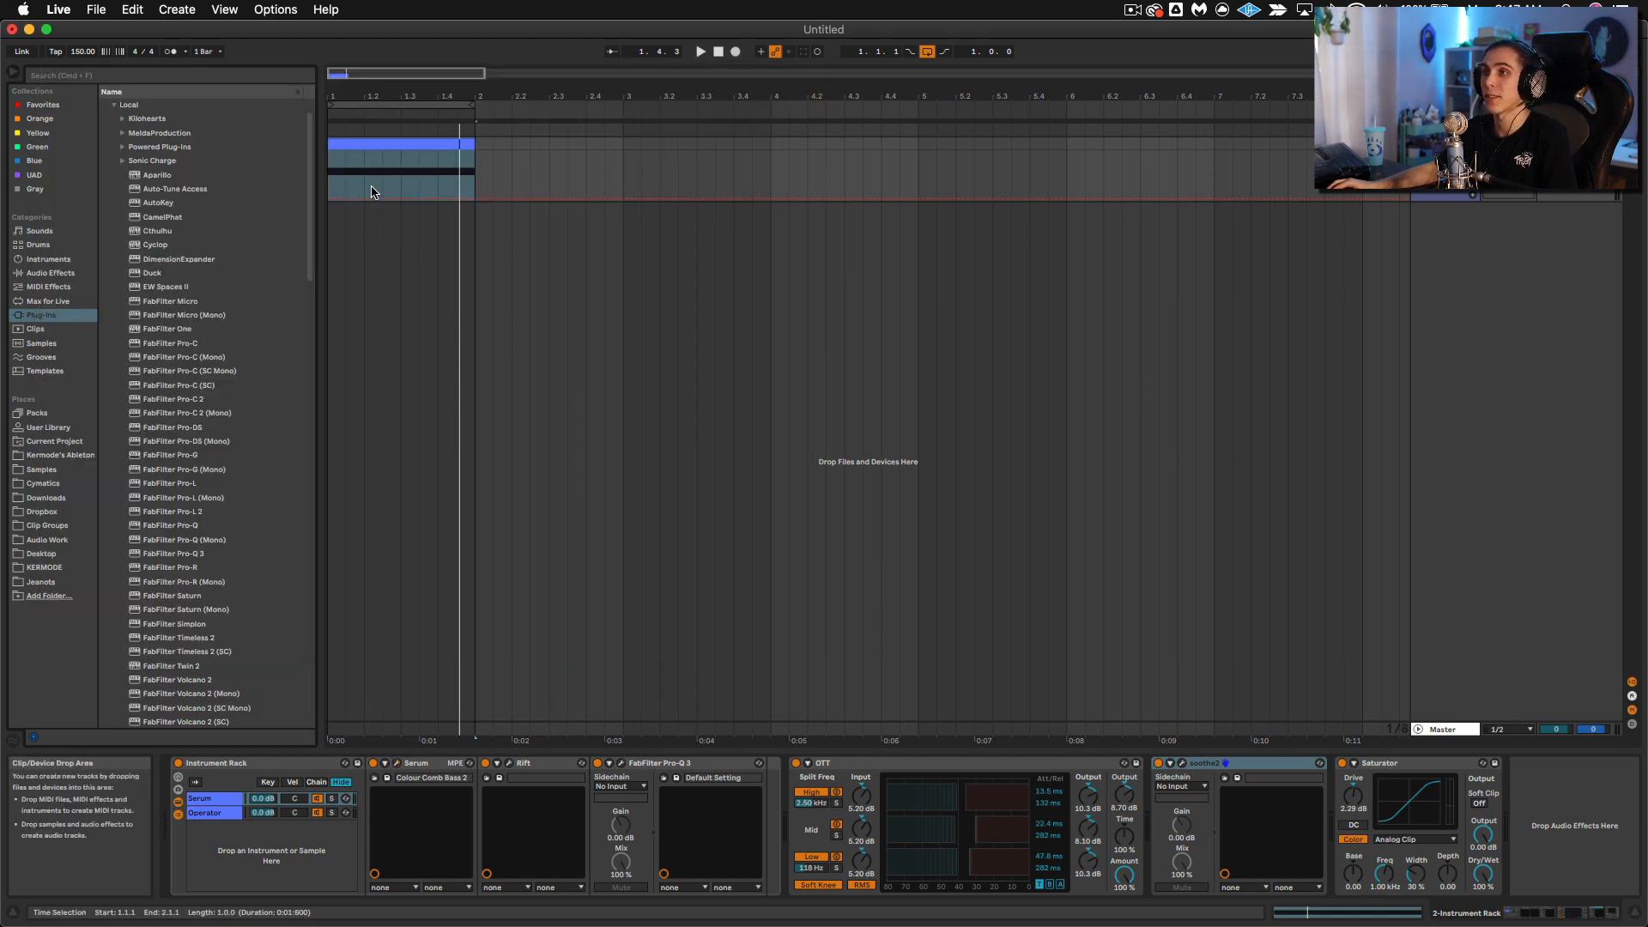
Step: Open the Rift and Serum plug-in windows and arrange them side by side for review
left_click(506, 766)
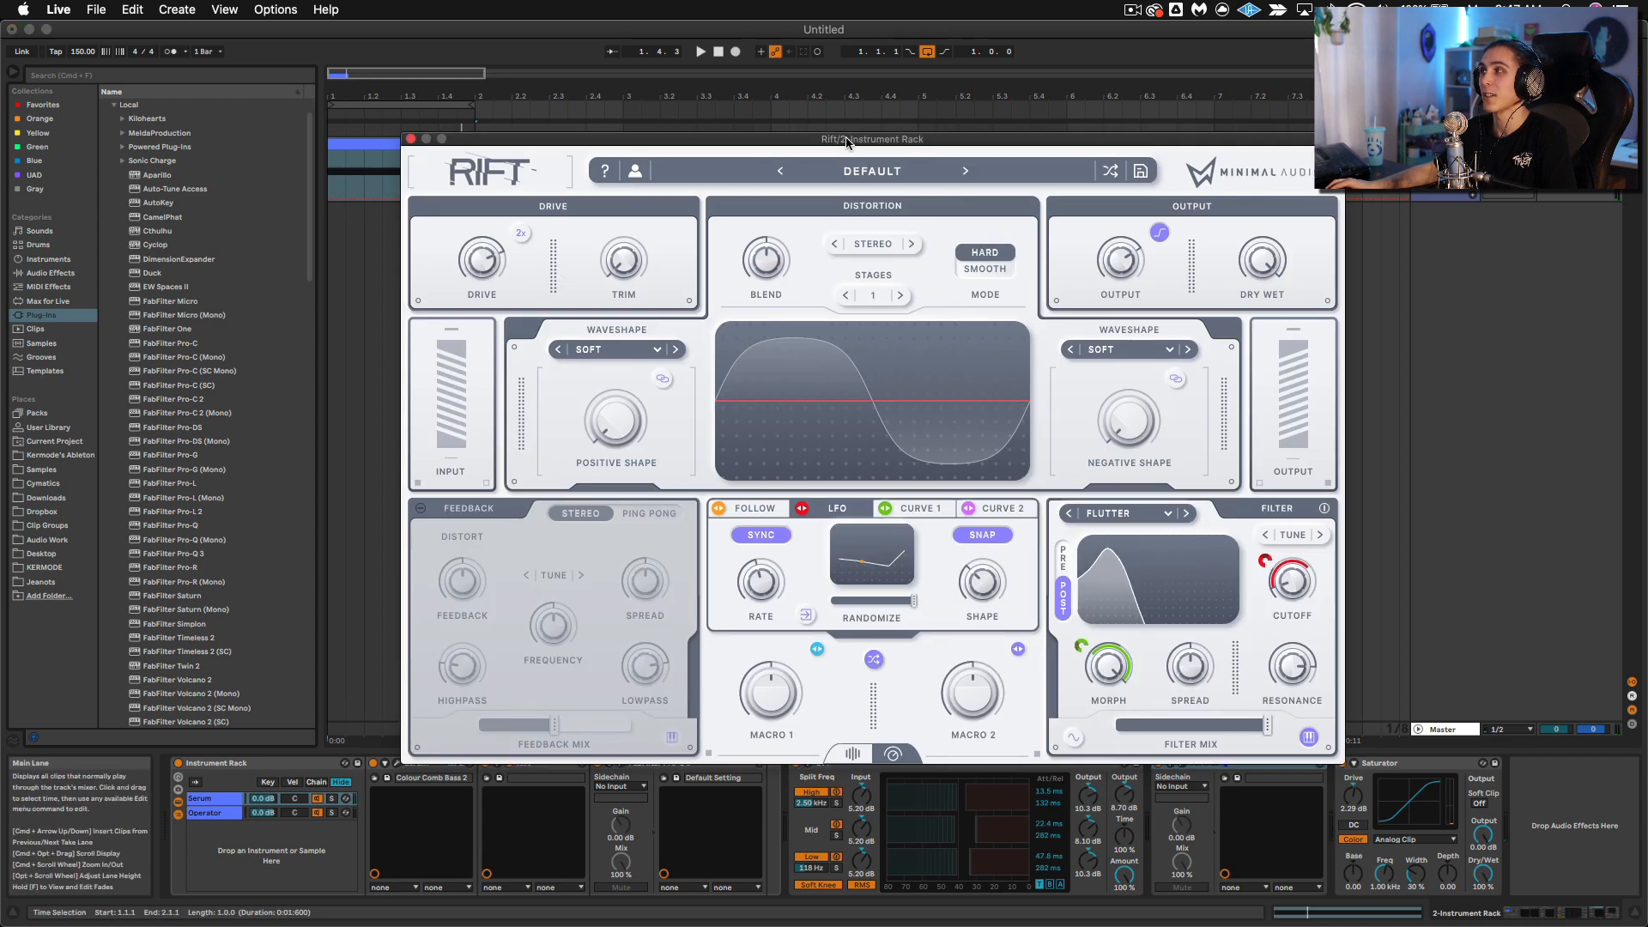
left_click_drag(773, 137, 993, 95)
left_click(397, 764)
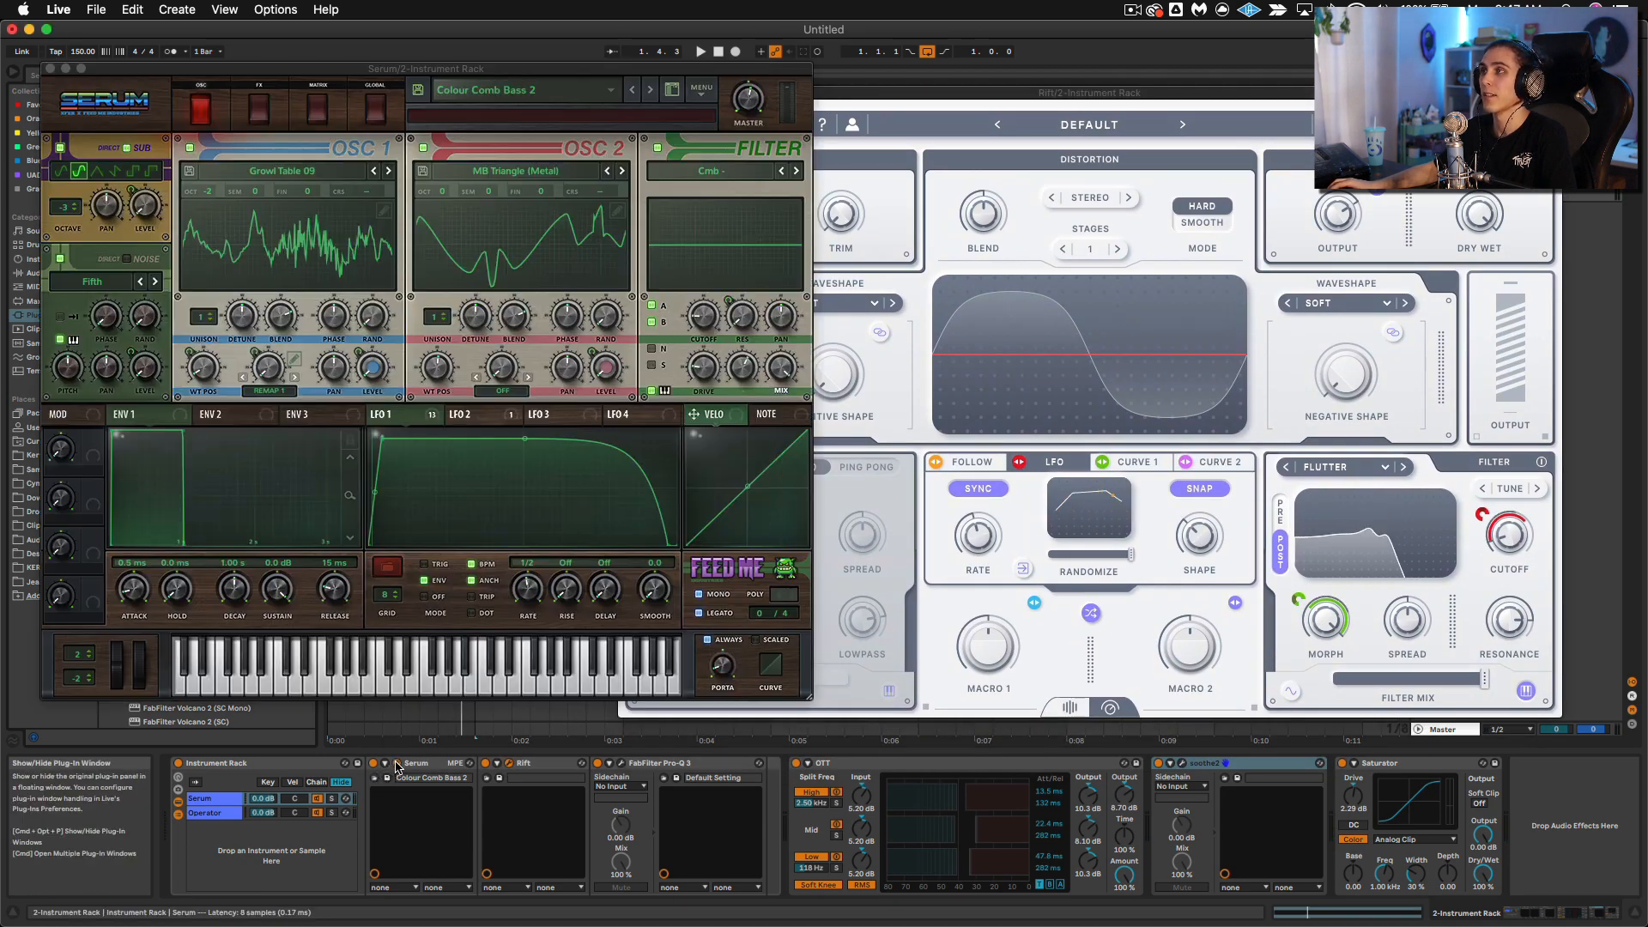
left_click_drag(512, 79, 470, 83)
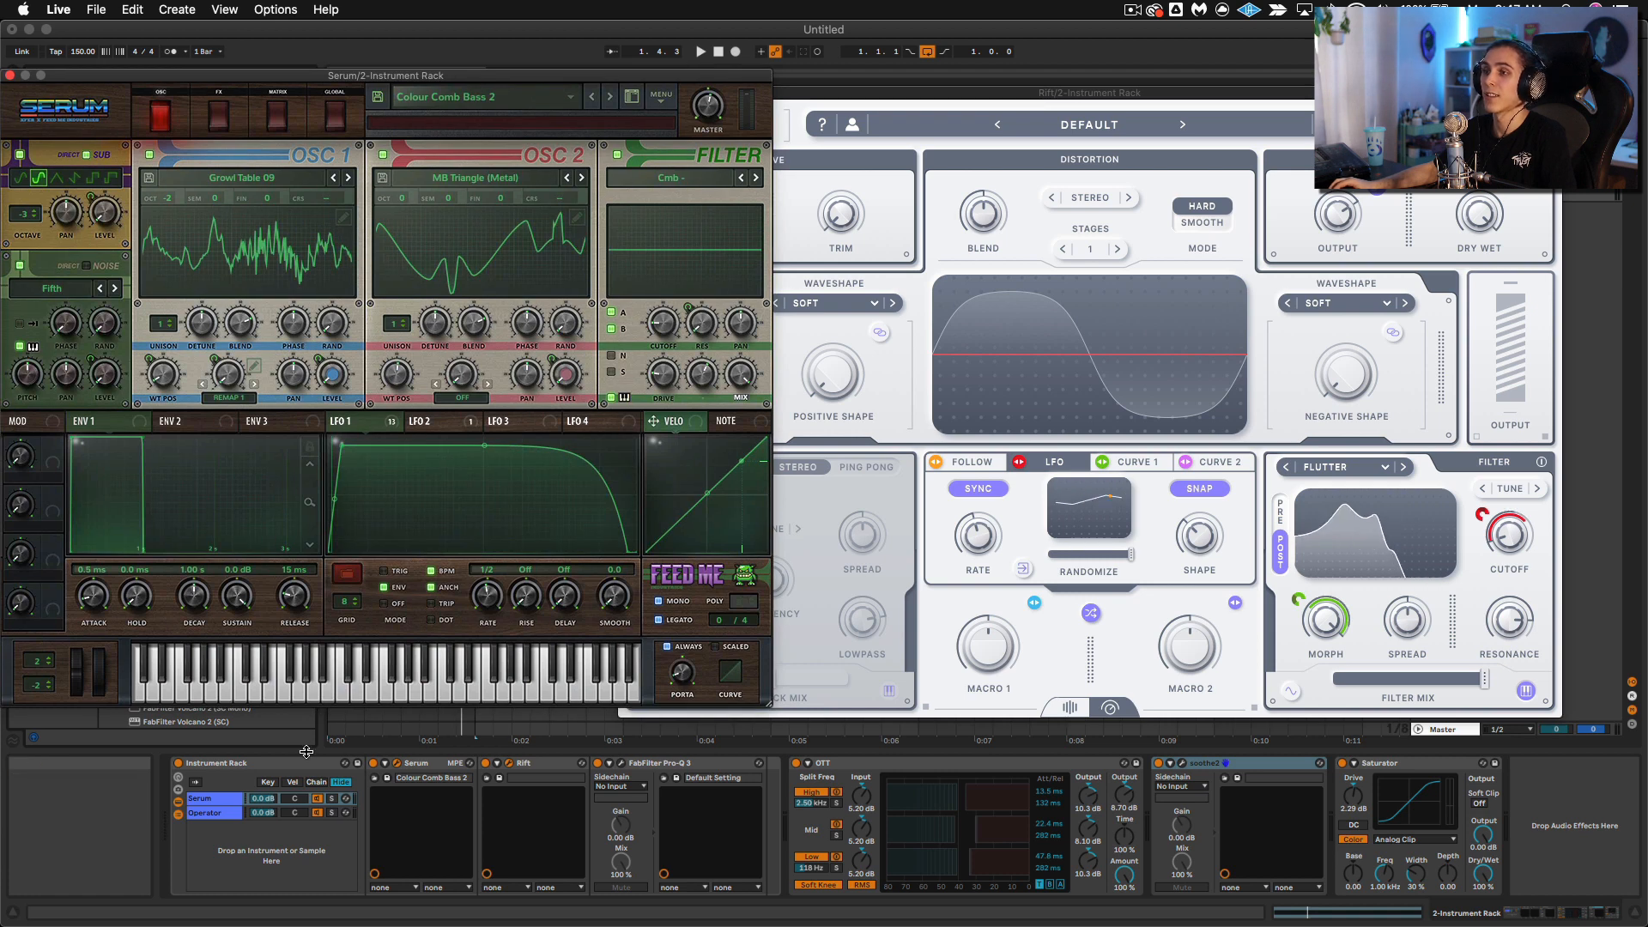
left_click_drag(143, 78, 222, 179)
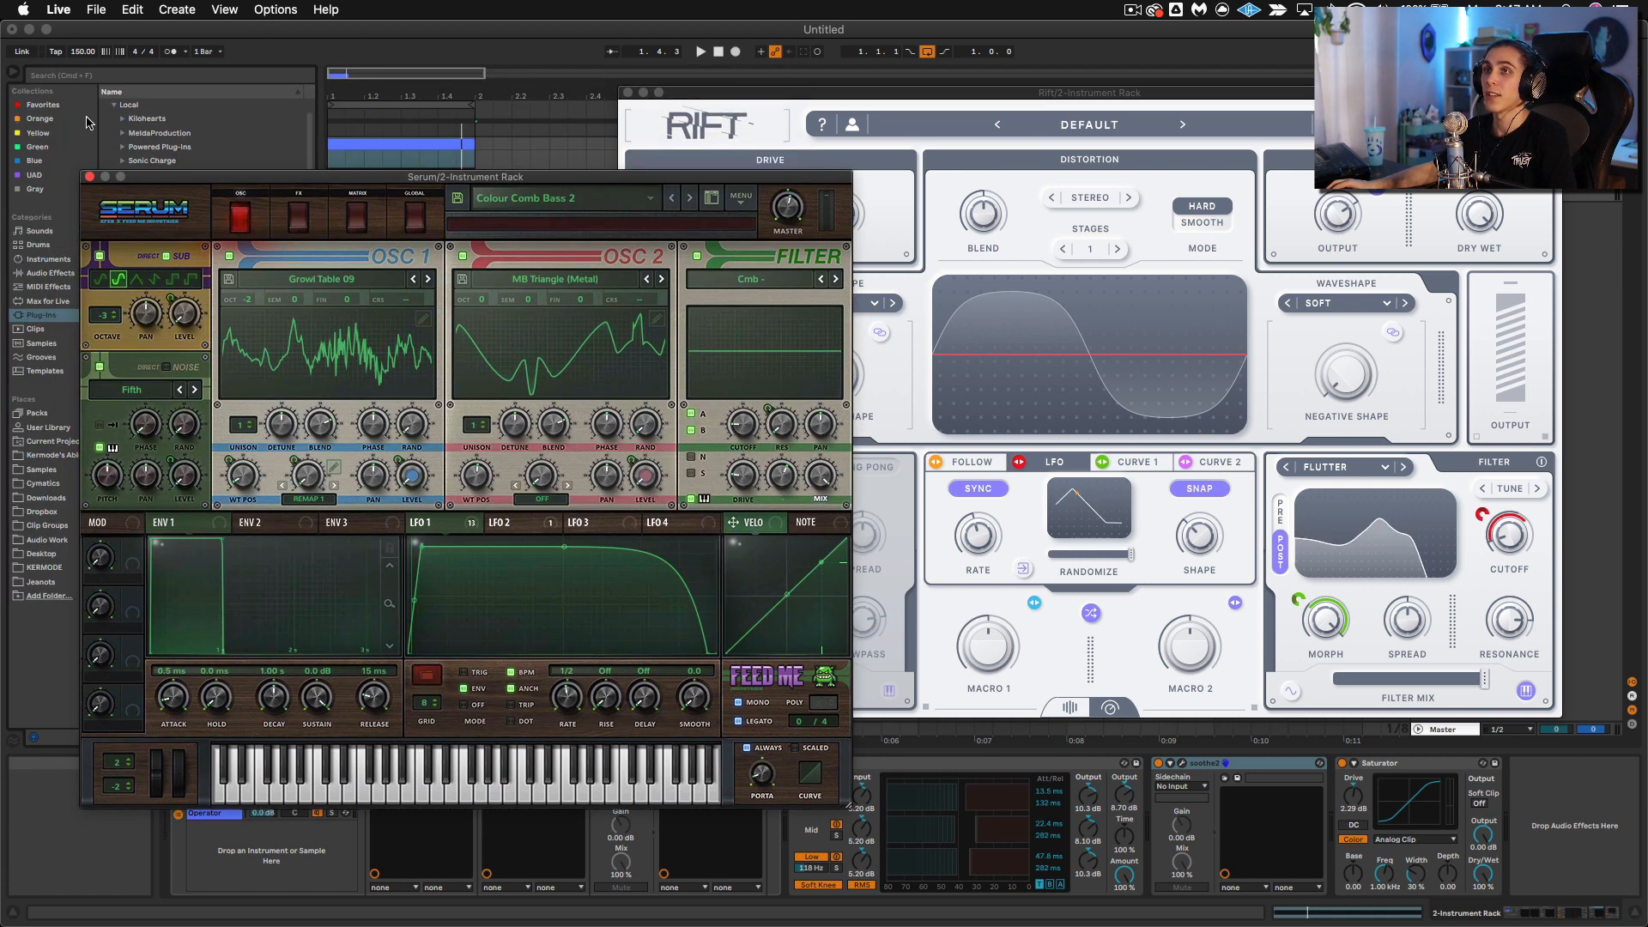
Step: Close Serum, insert Beat Repeat's Glitch Takes preset between the Instrument Rack and OTT, and set its Chance to 7.14%
left_click(53, 272)
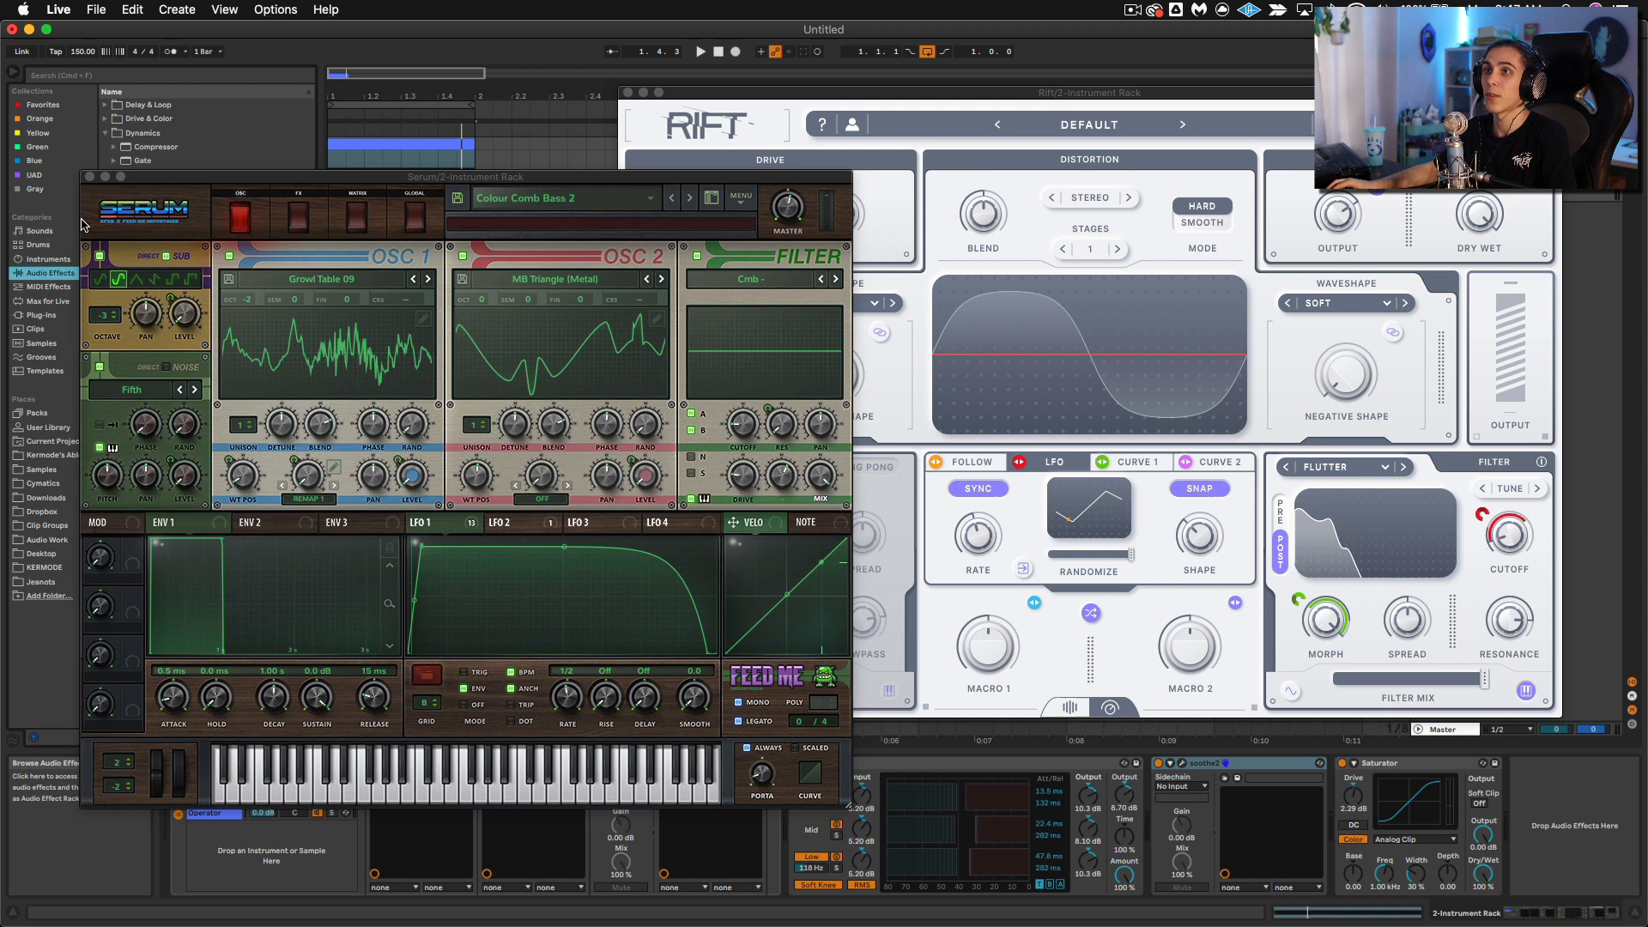
left_click(90, 177)
left_click(106, 119)
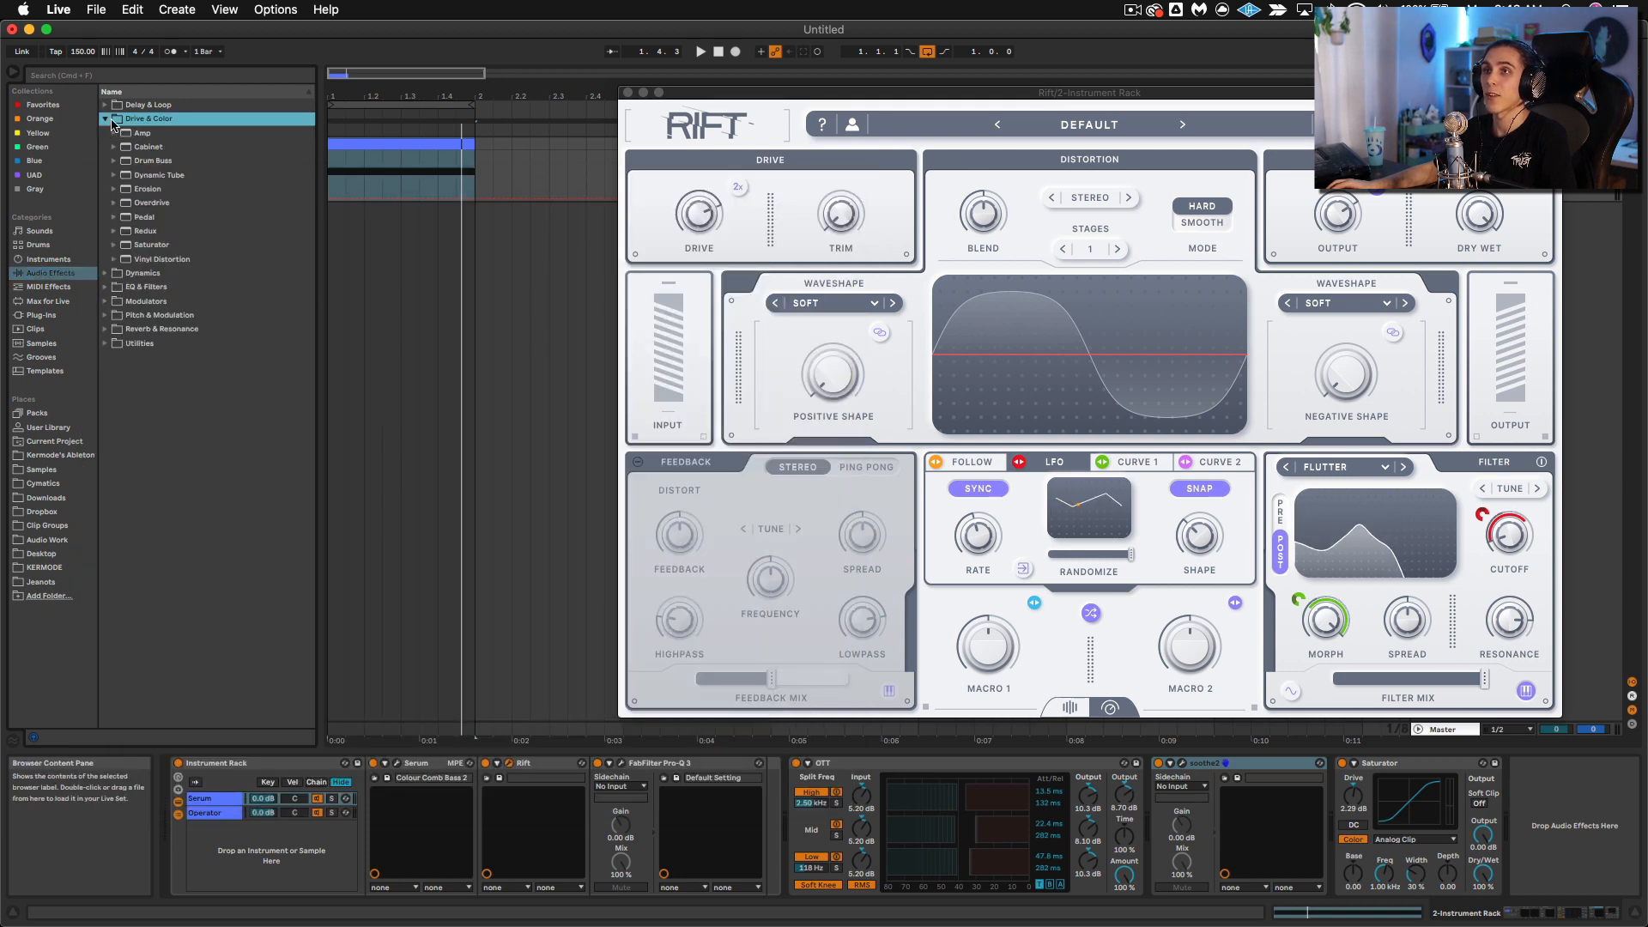
left_click(107, 105)
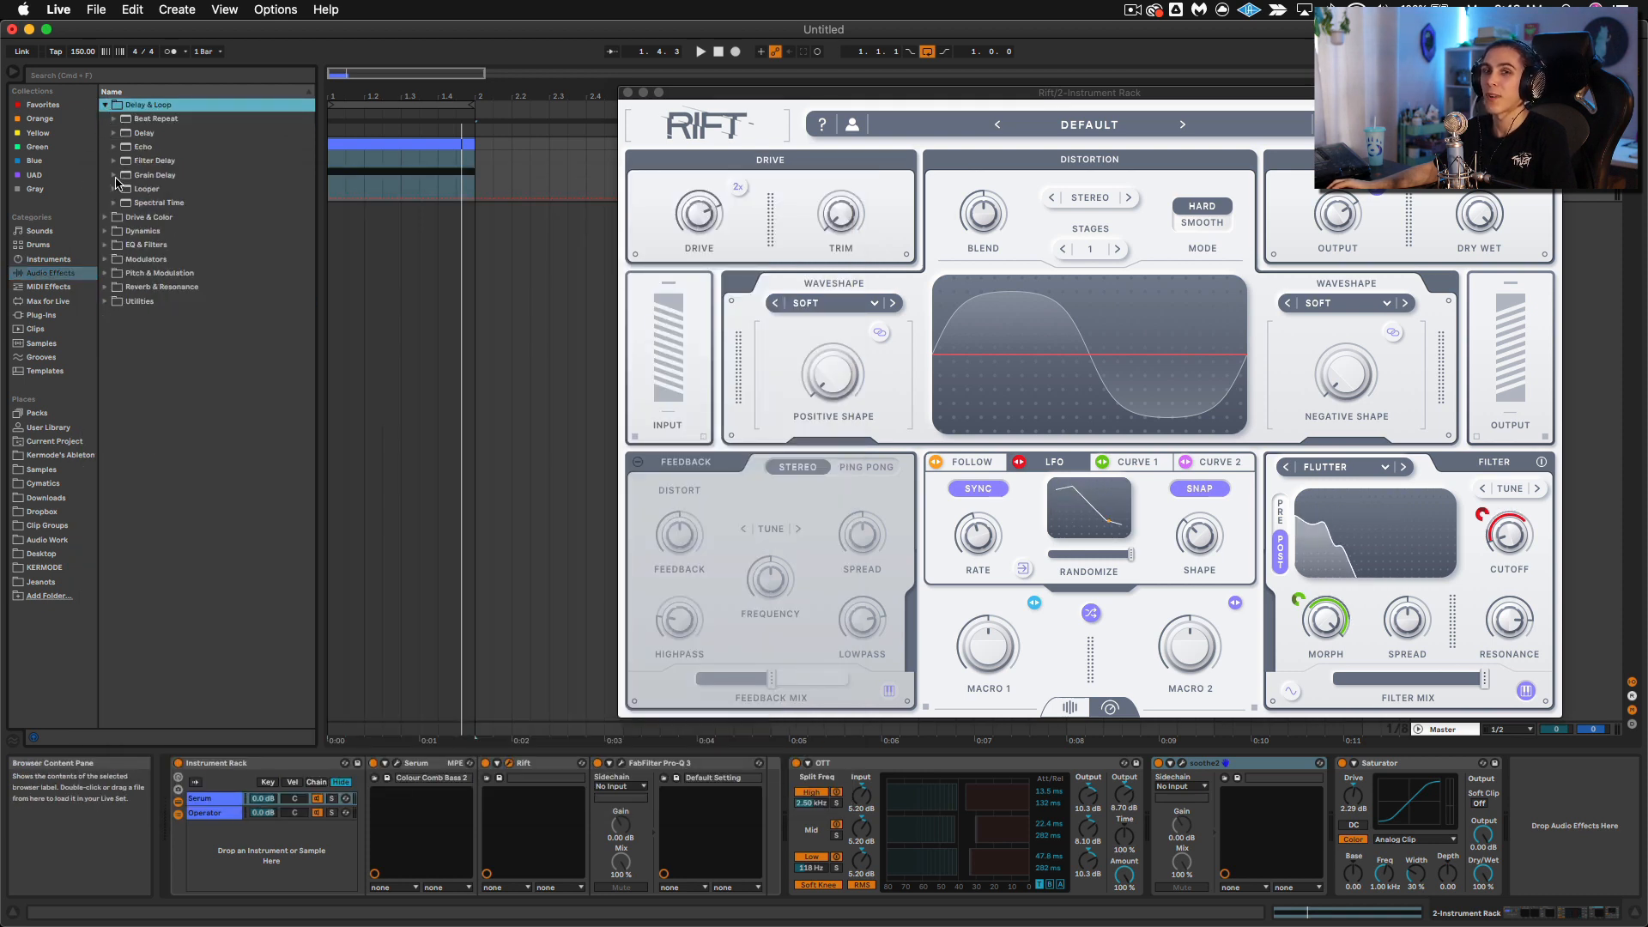
left_click(115, 119)
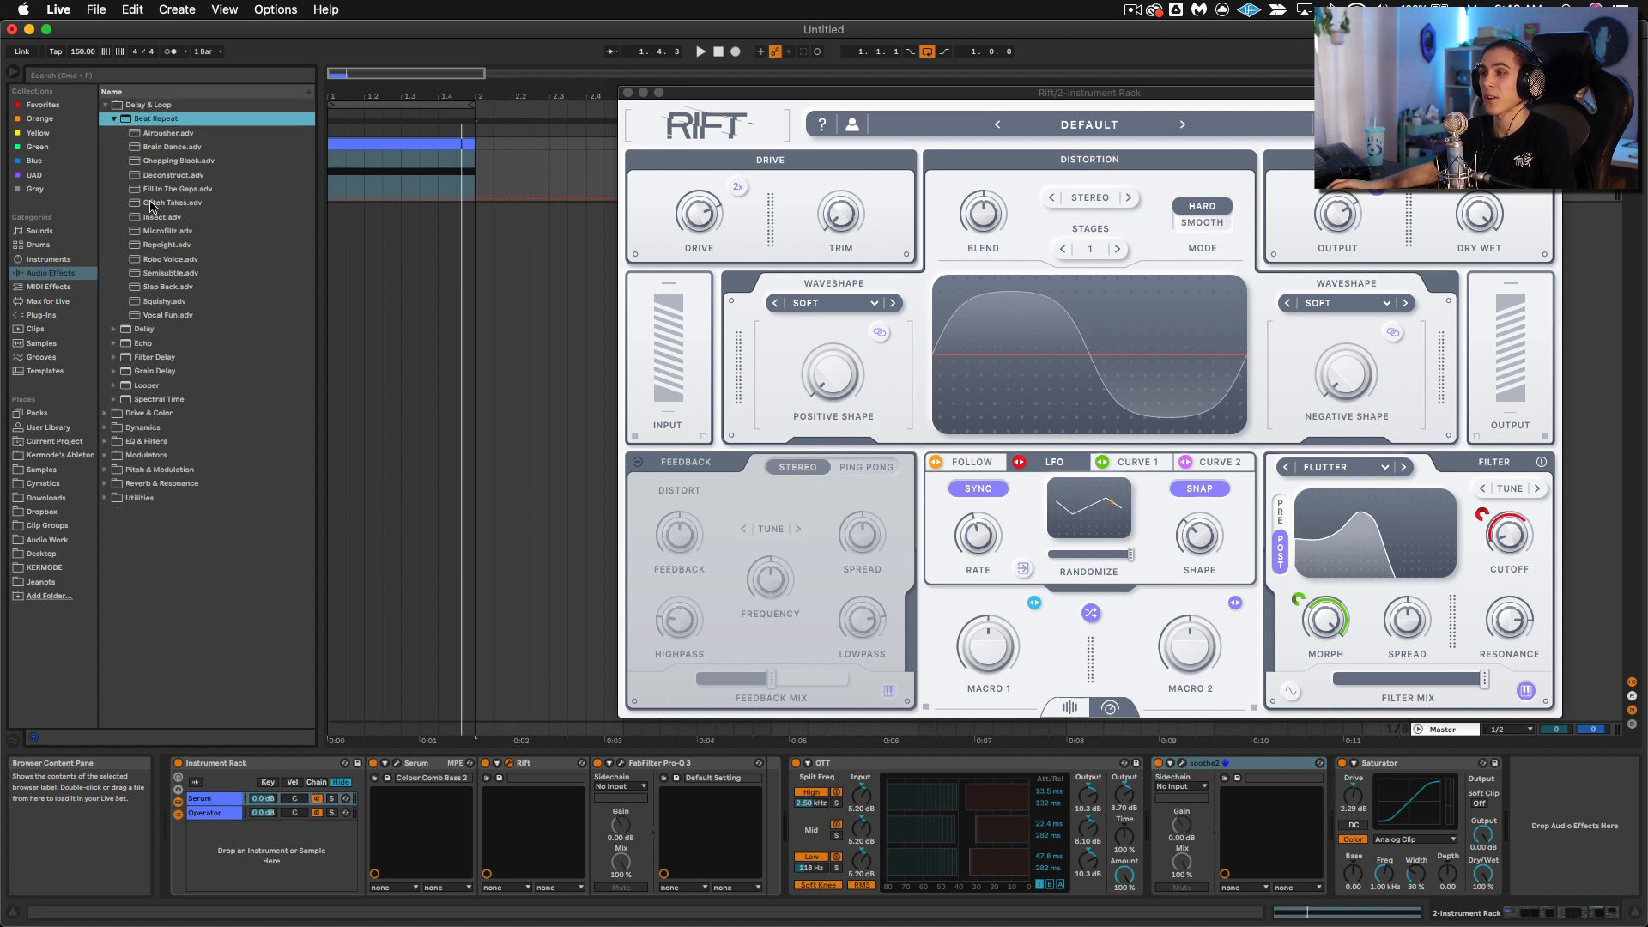
left_click_drag(151, 206, 799, 820)
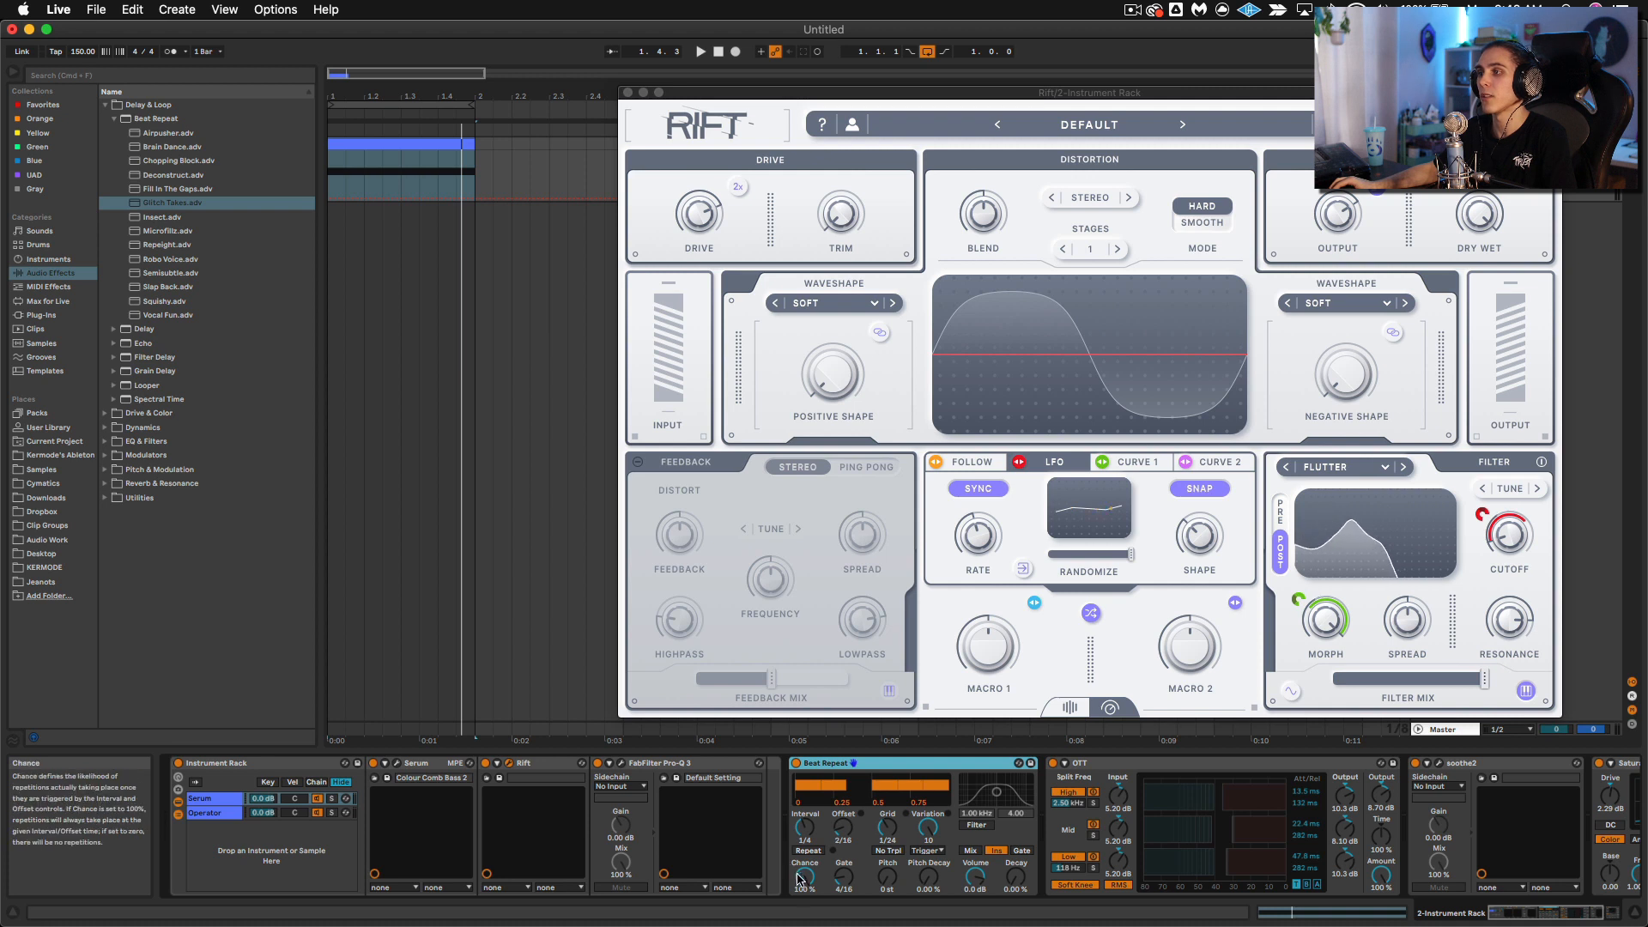
left_click_drag(798, 879, 798, 893)
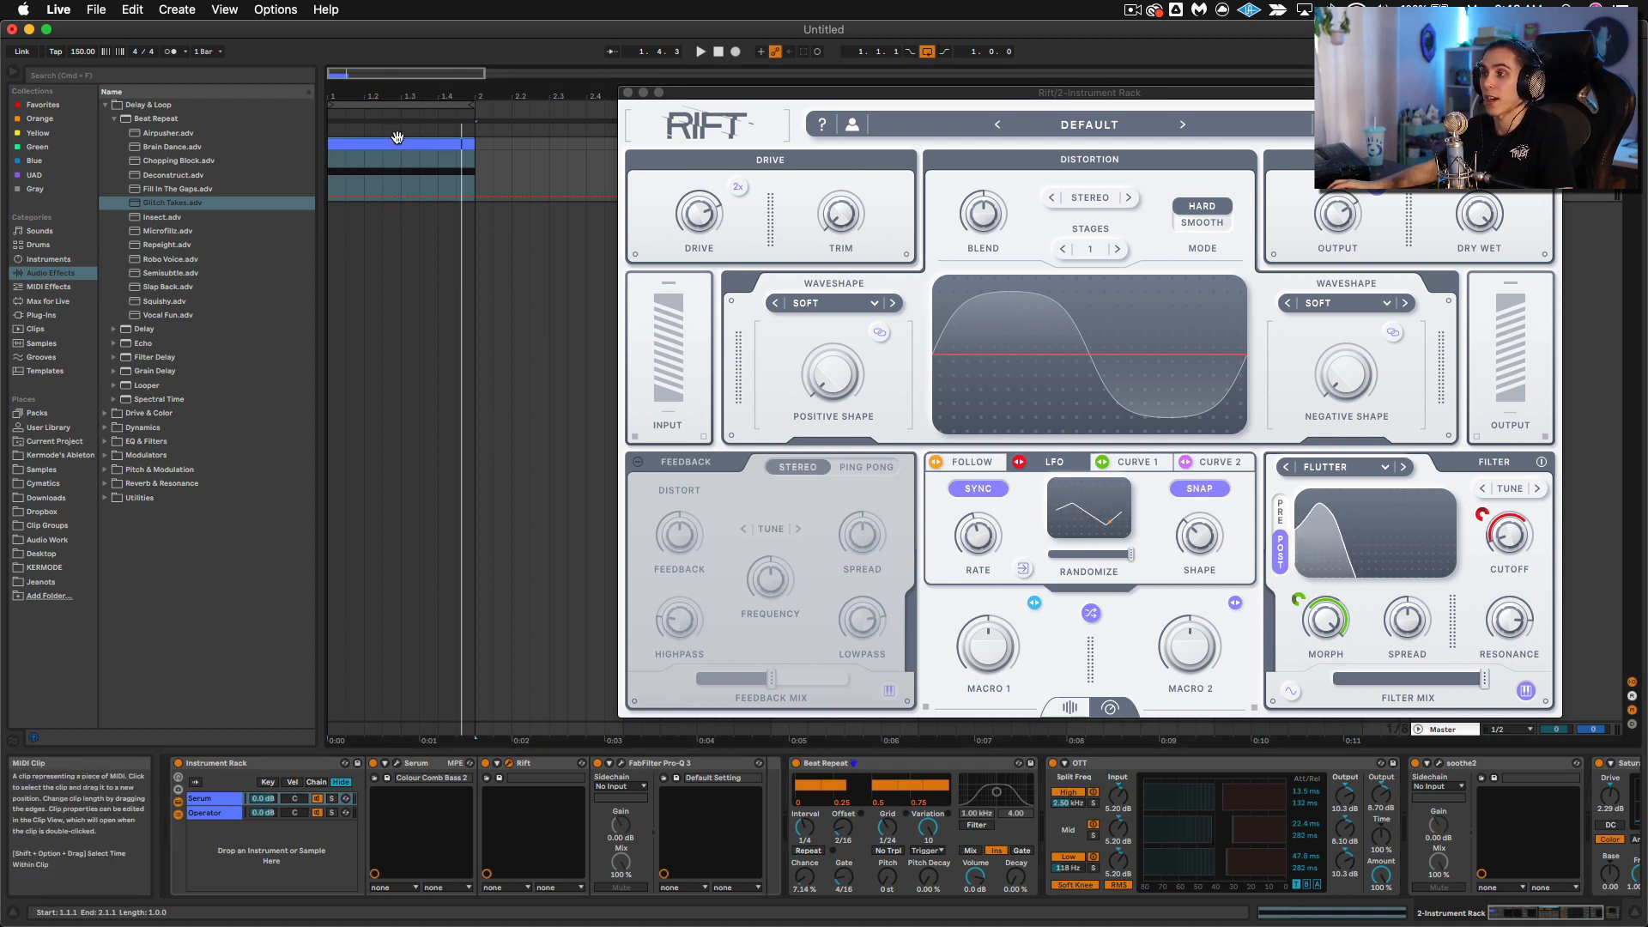
Step: Play the clip to hear the Beat Repeat glitches, stop it, and move the Rift window down
key("space")
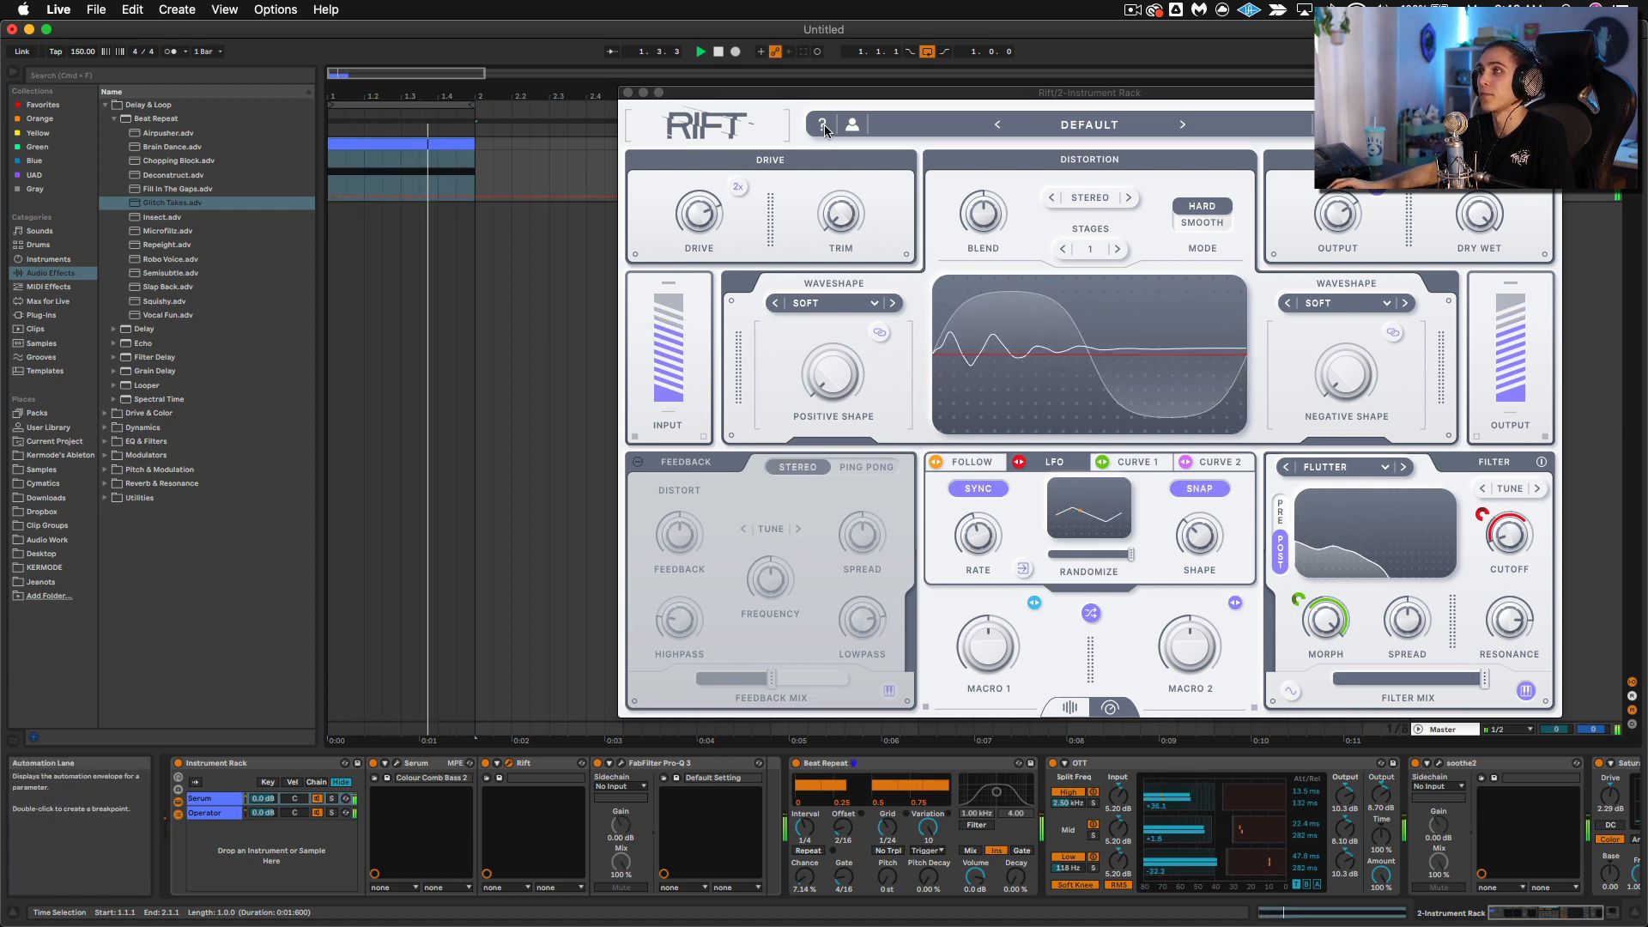
key("space")
left_click_drag(840, 96, 766, 212)
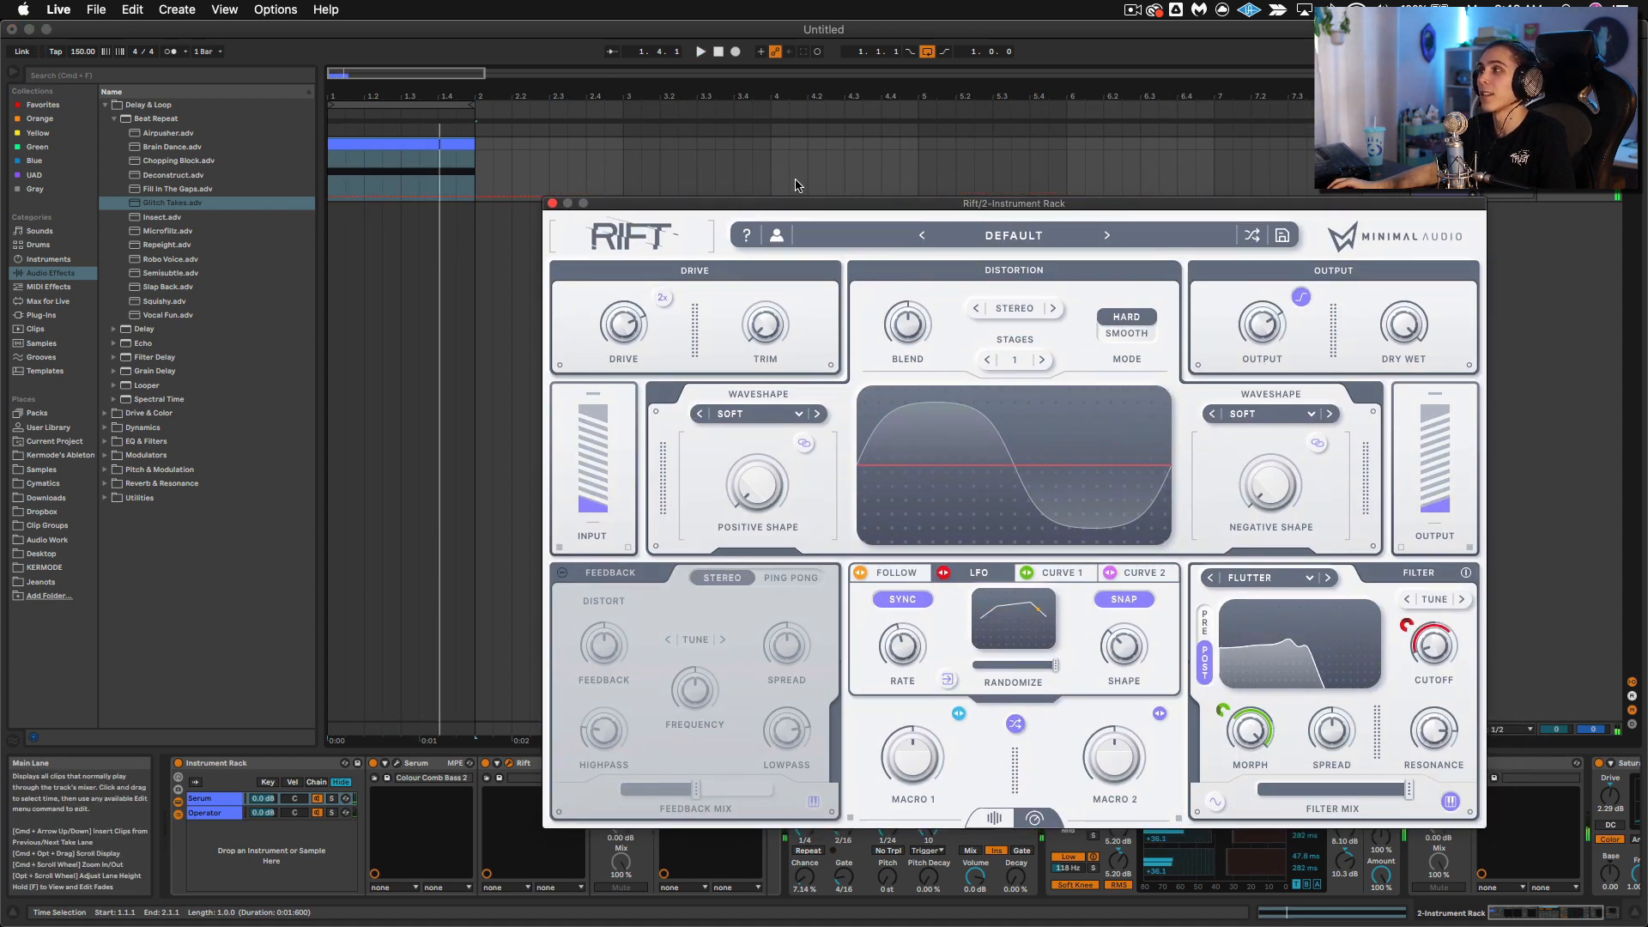
Step: Add an audio track below the instrument rack track, arm it, and set its input to 2-Instrument Rack
left_click(1443, 129)
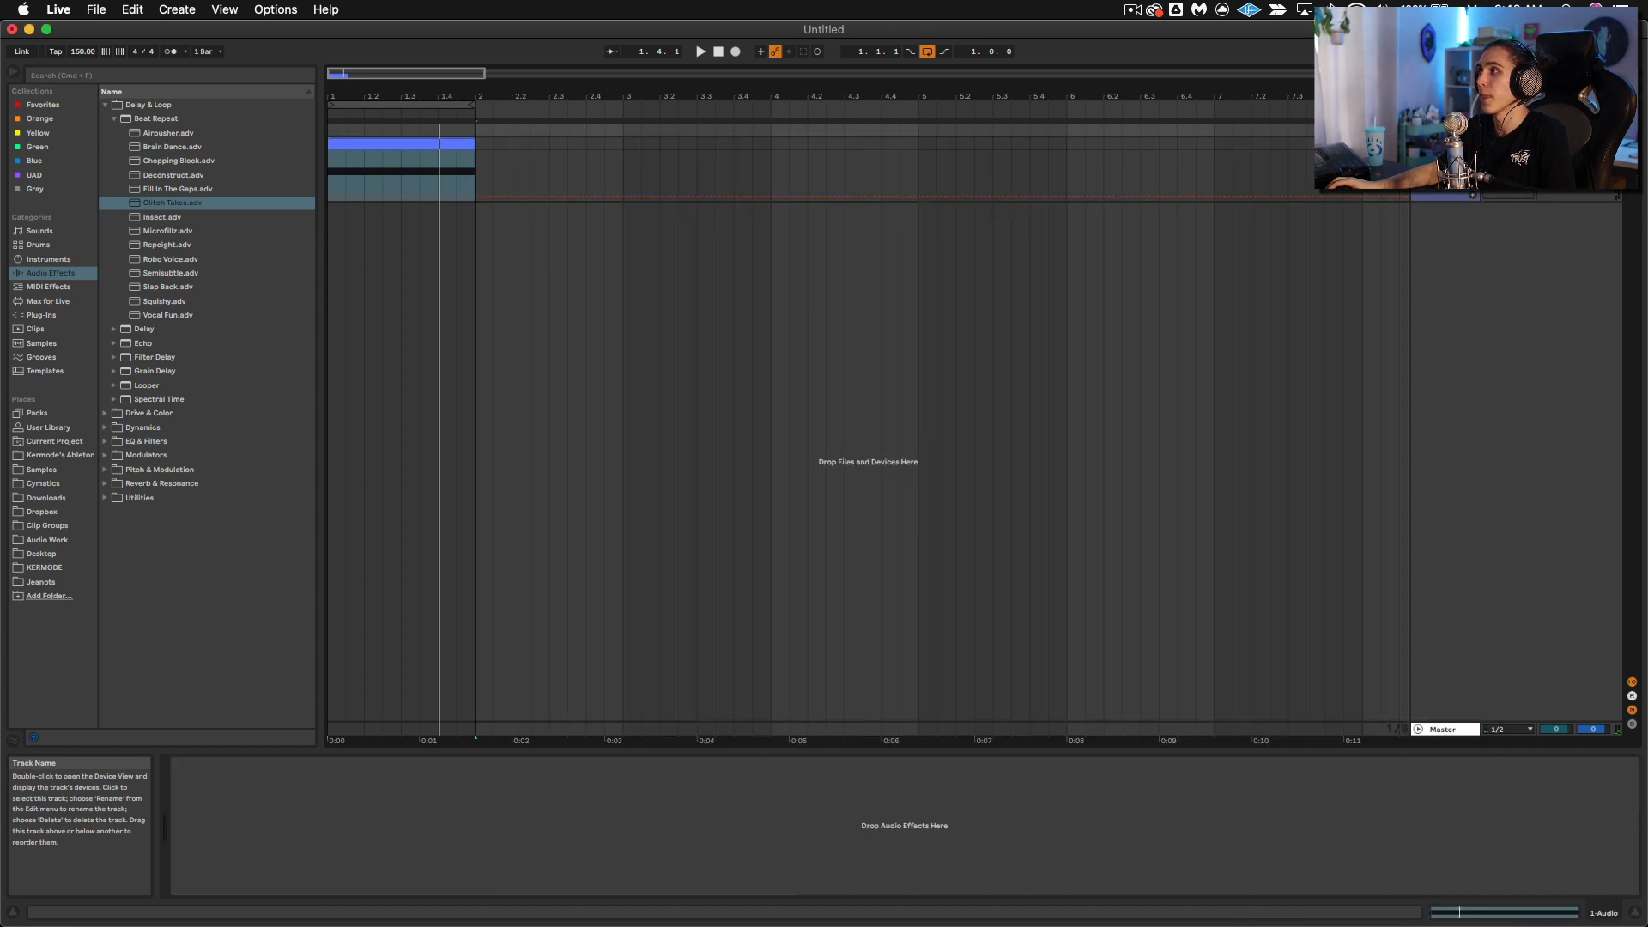
left_click(1442, 145)
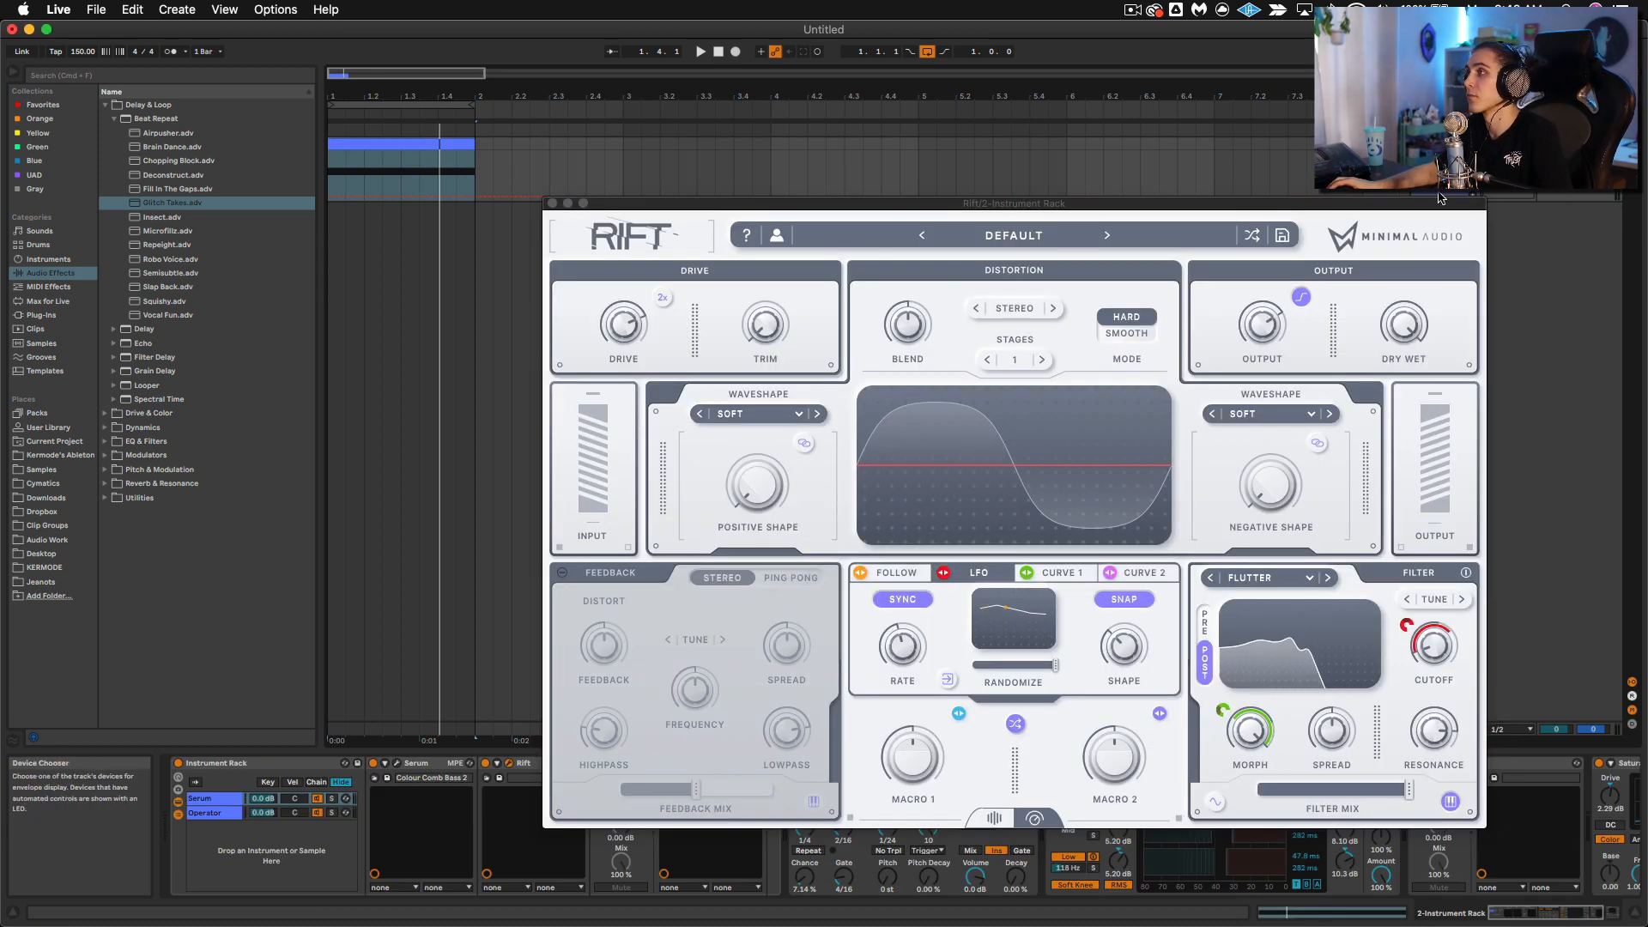
left_click_drag(1440, 207, 1250, 147)
left_click(1442, 144)
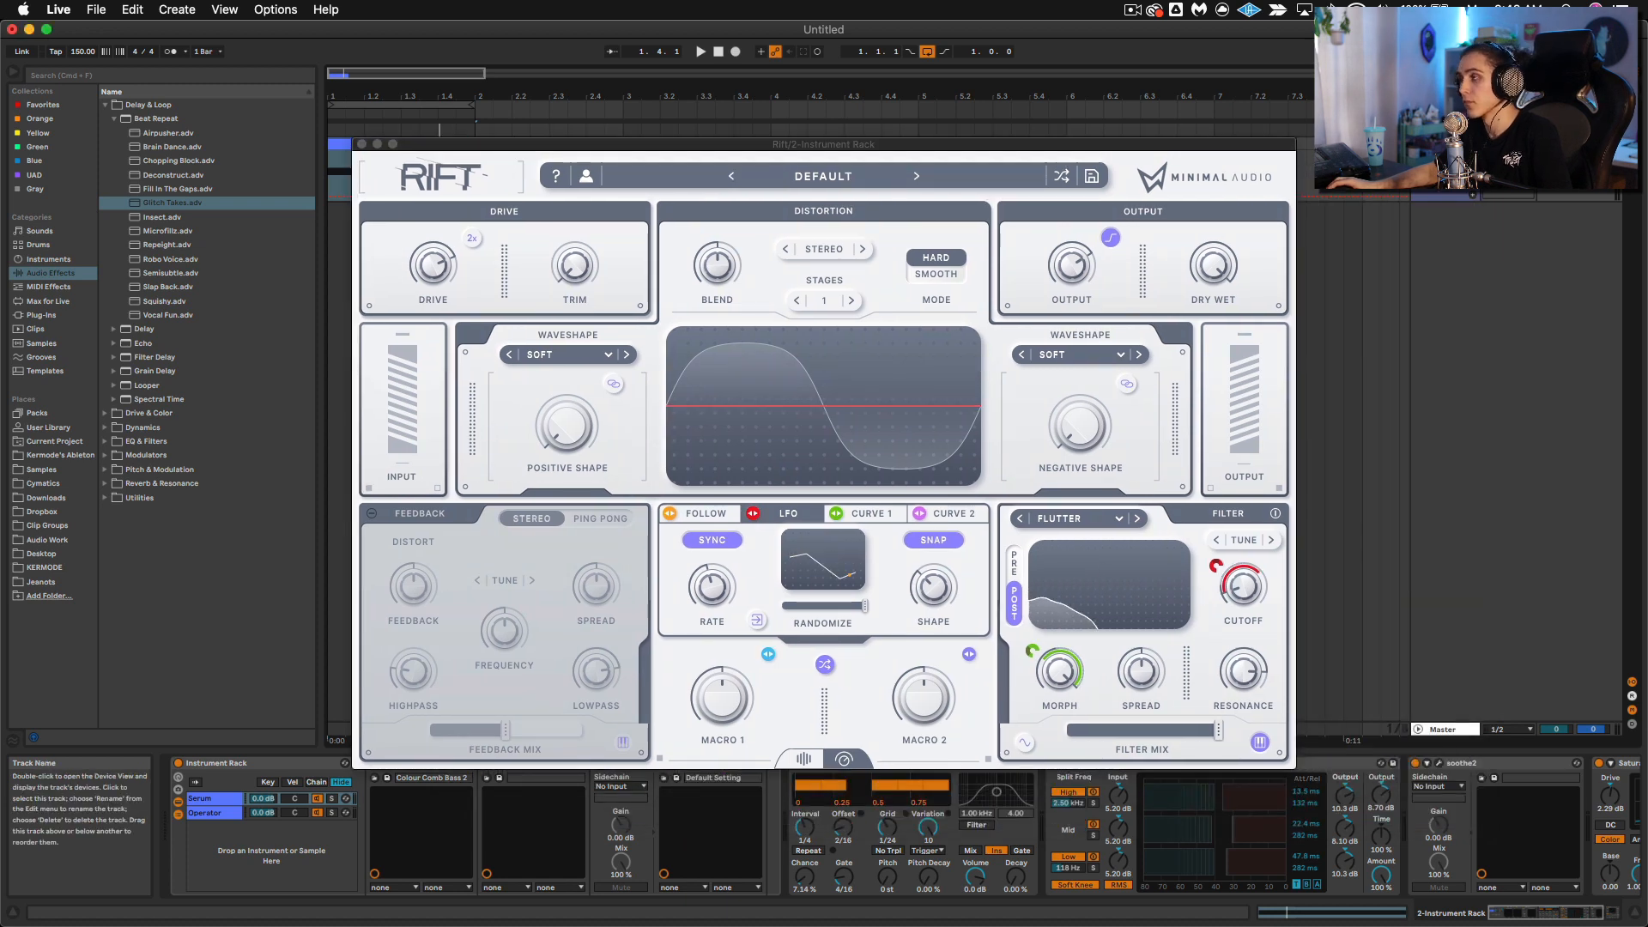
key("super+t")
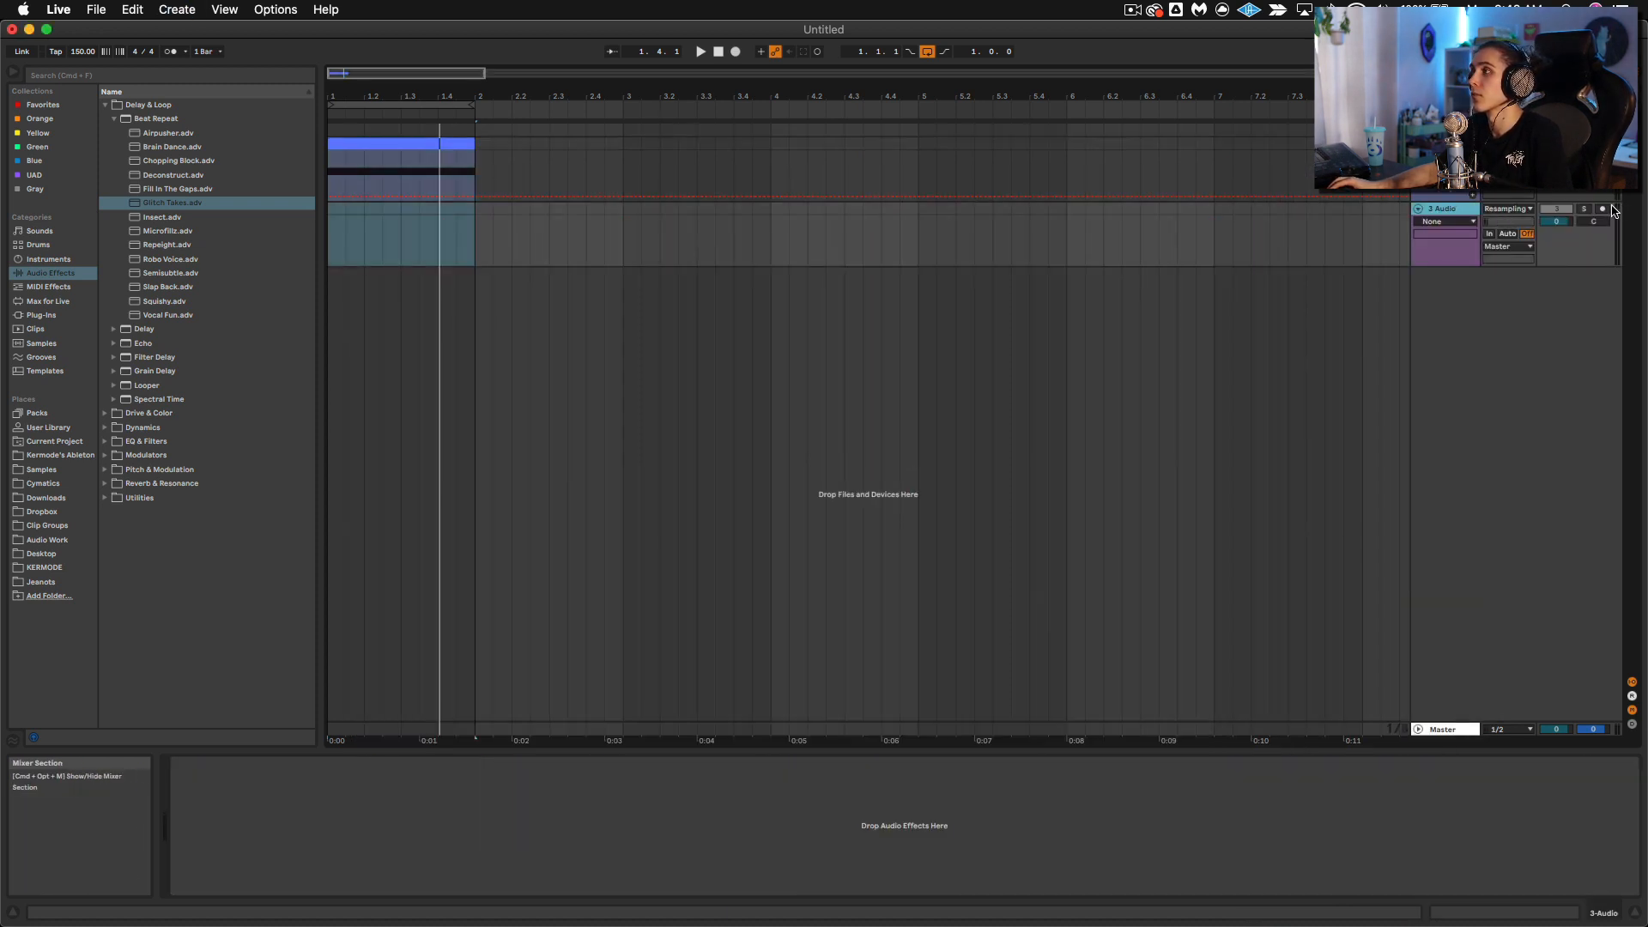
left_click(1501, 209)
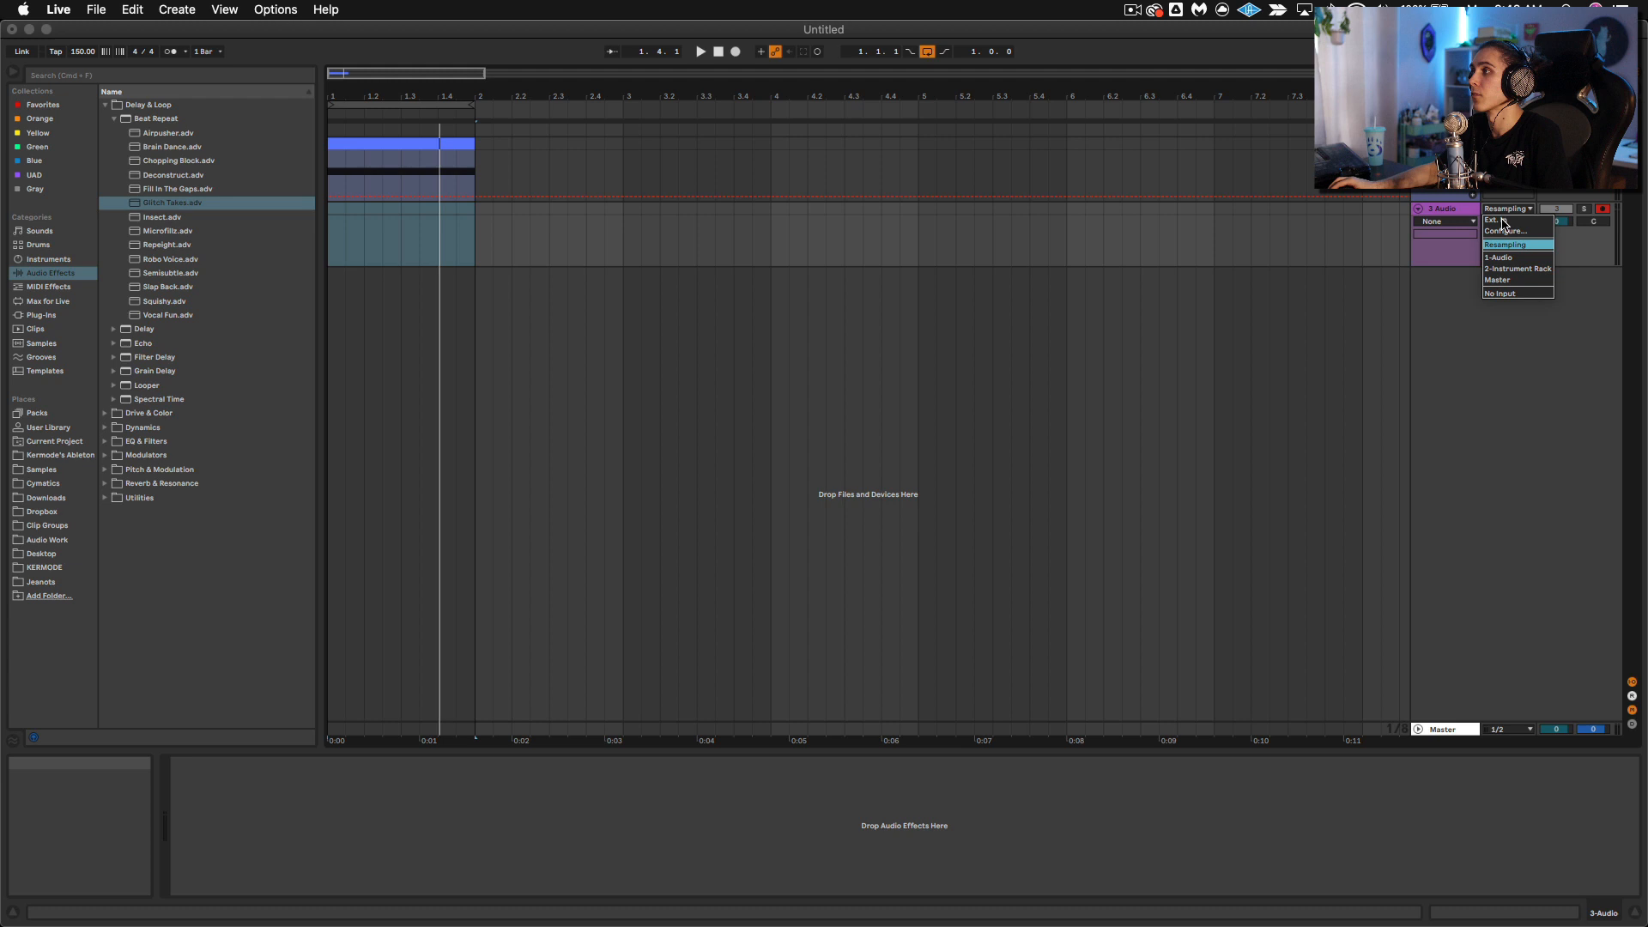
left_click(1517, 269)
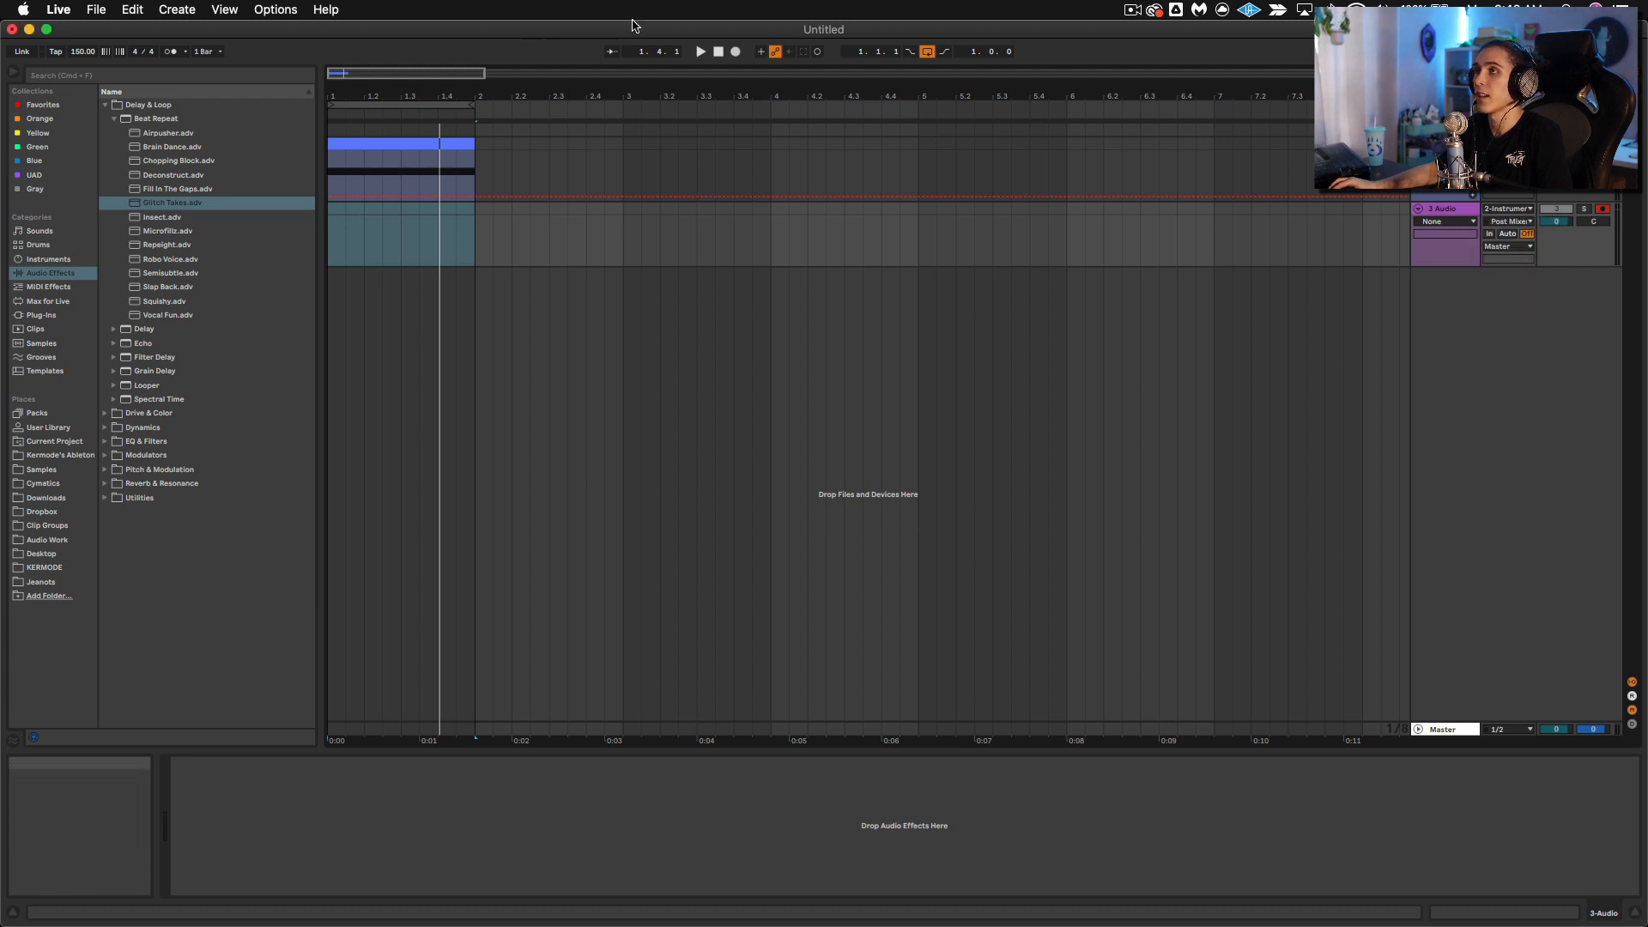
Step: Start arrangement recording onto the new audio track and bring the Rift window back, placed clear of the device chain
left_click(735, 52)
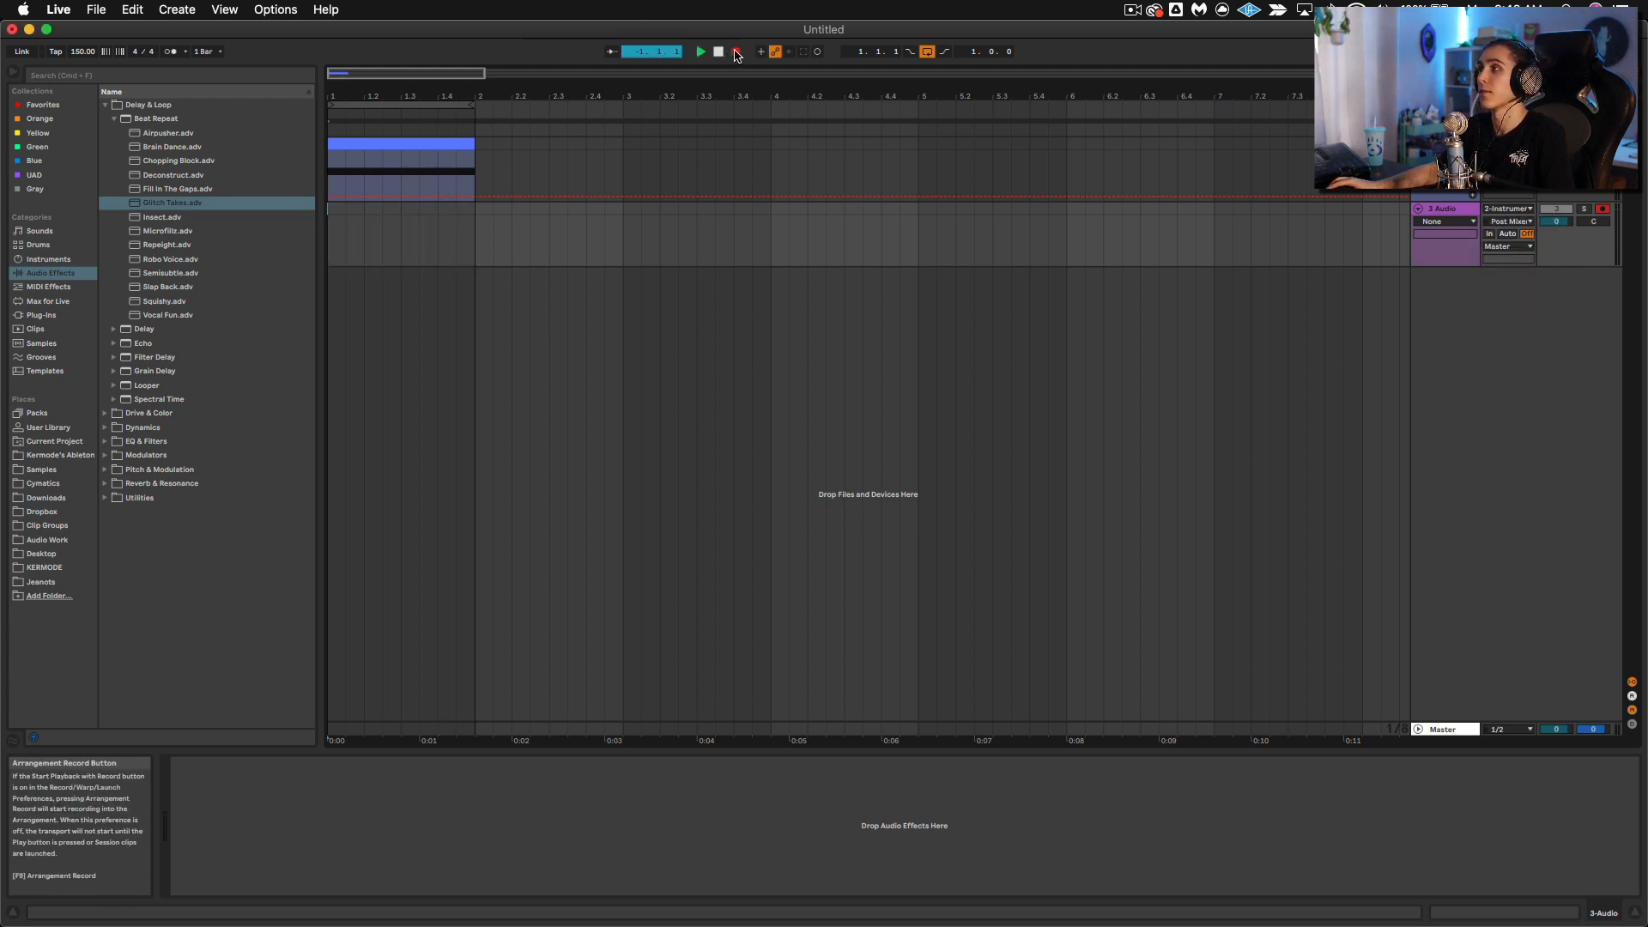
left_click(1445, 144)
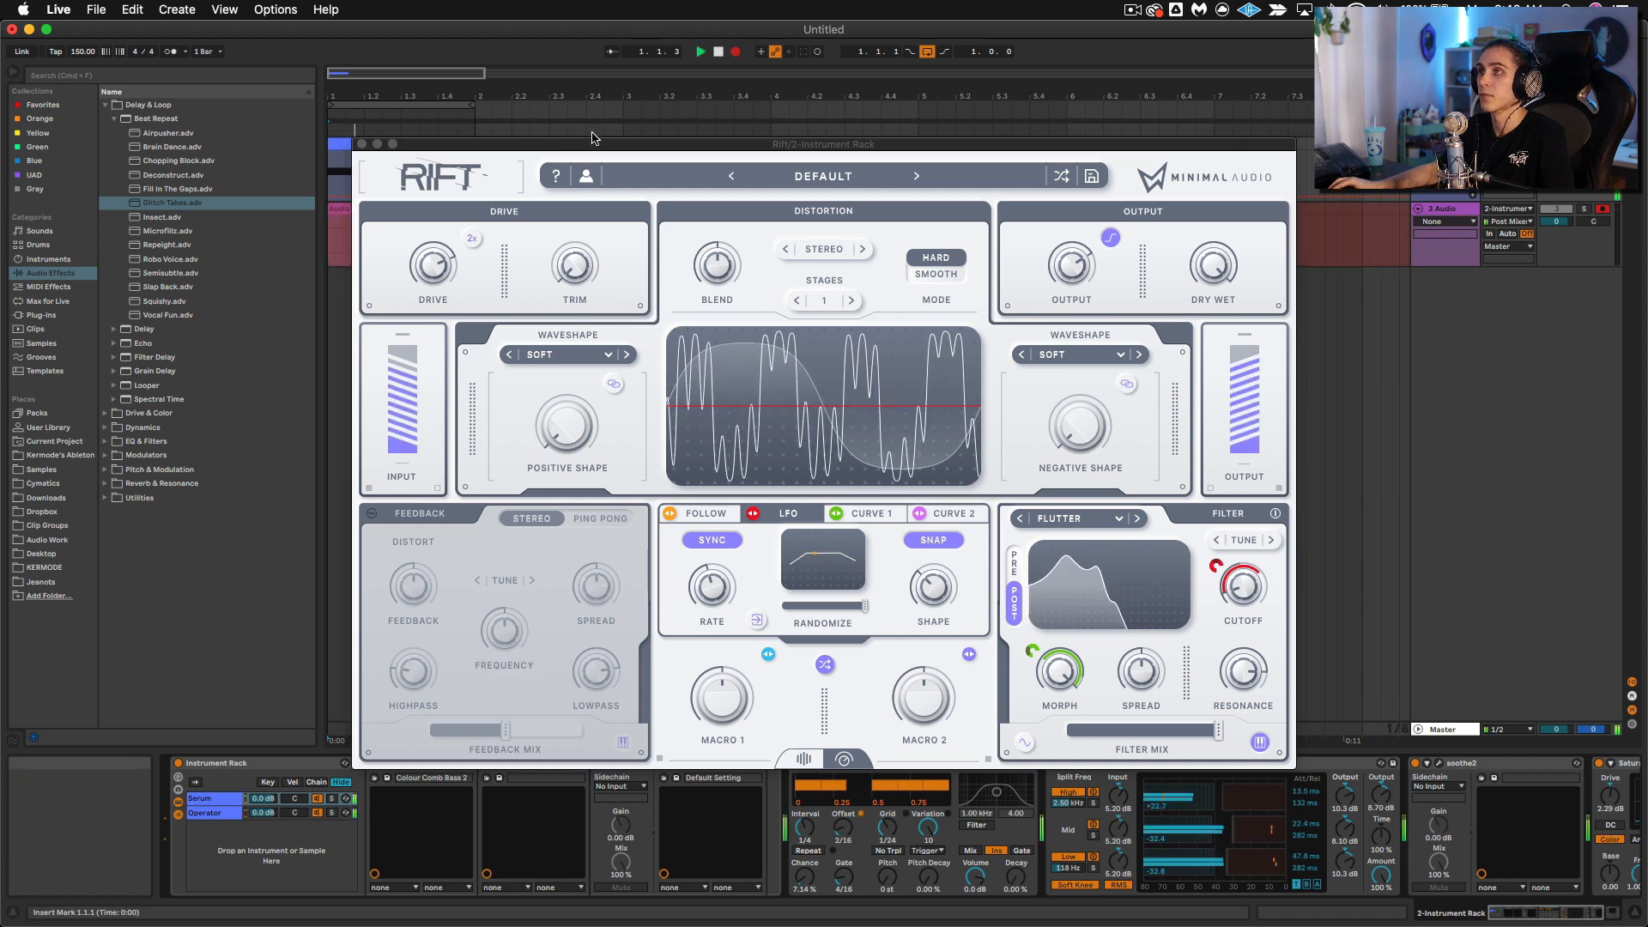
left_click_drag(629, 146, 824, 29)
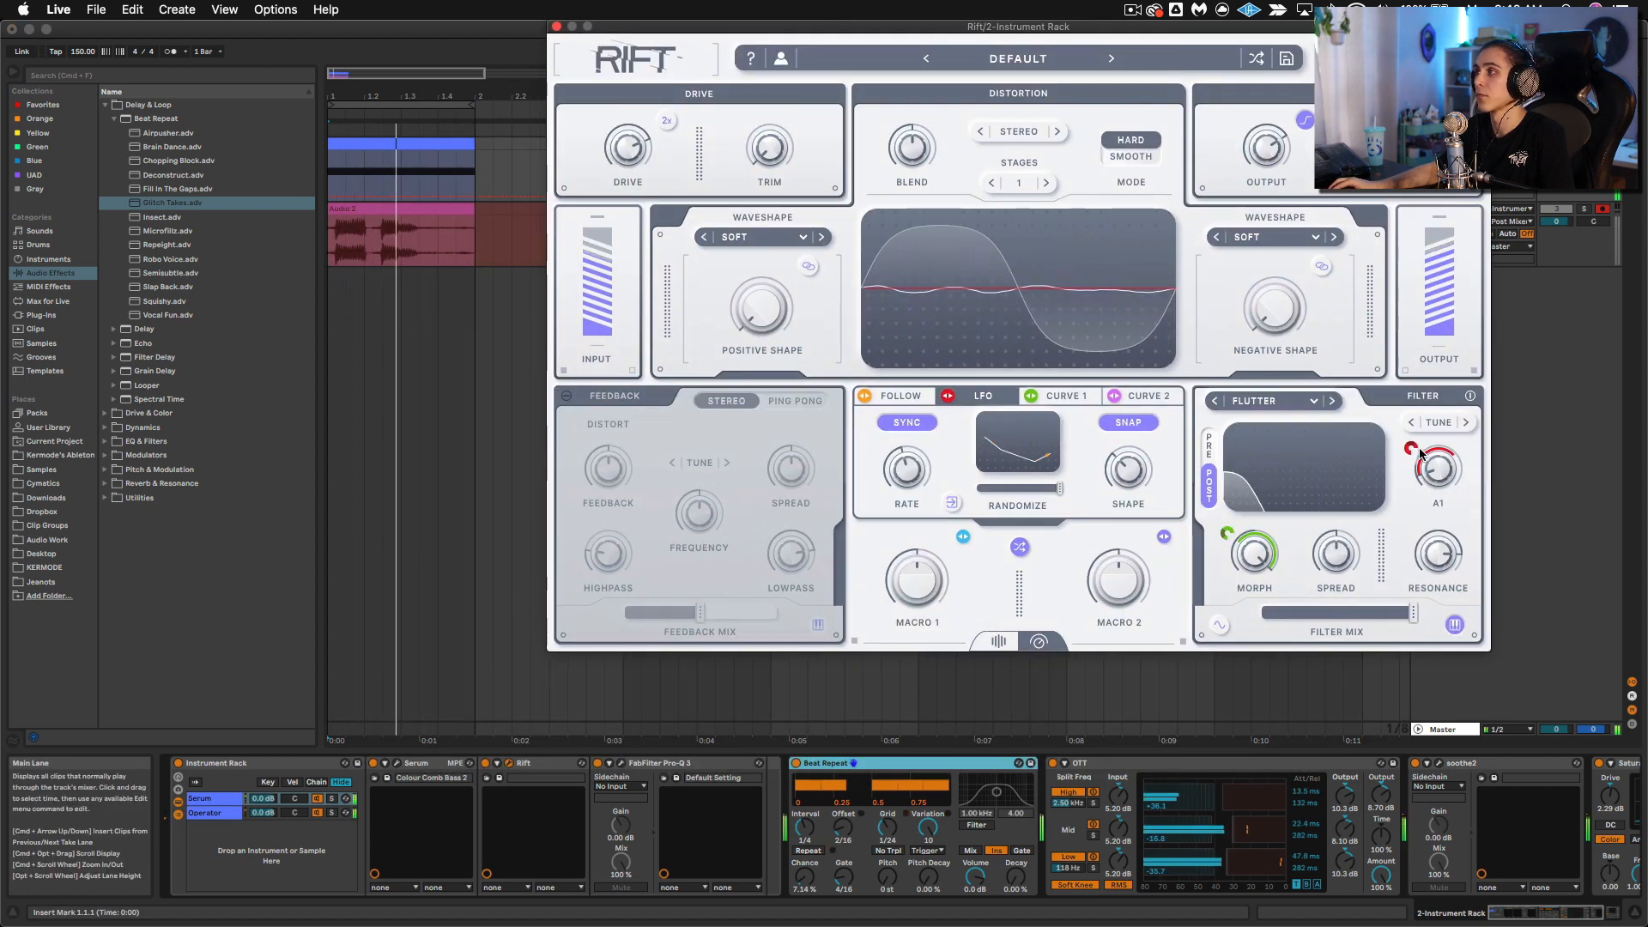
Step: While recording, adjust Rift's filter cutoff, set the resonance to about 97%, and switch the filter type to Snarl
left_click_drag(1411, 429, 1415, 415)
left_click_drag(1410, 573, 1428, 515)
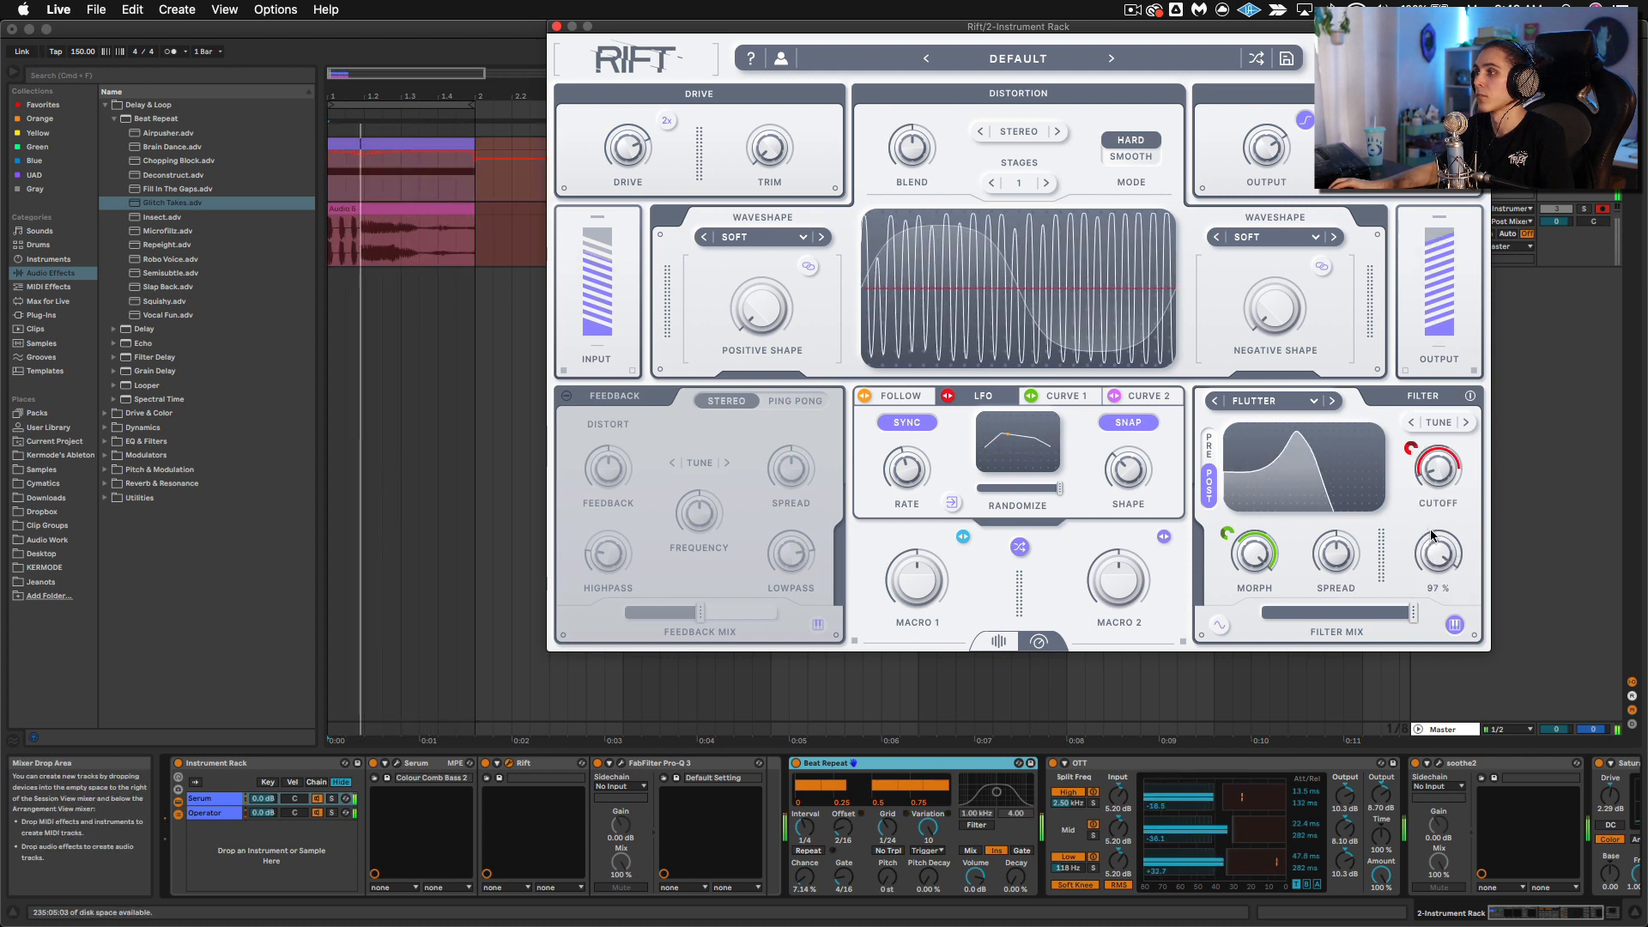
left_click(1331, 402)
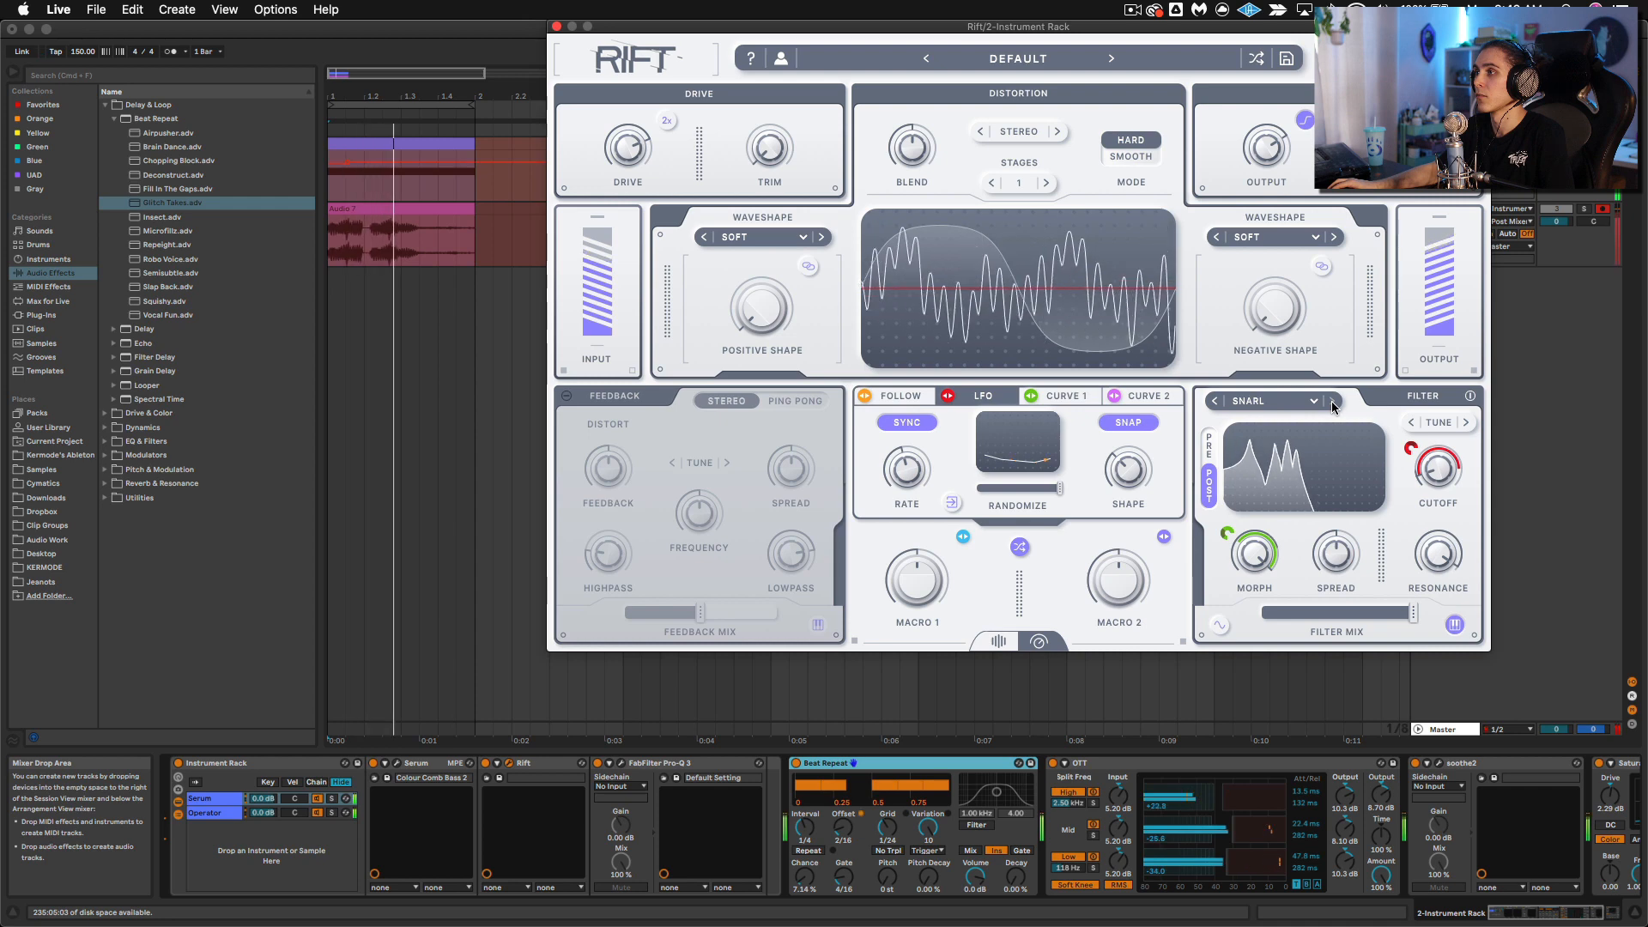
Step: Adjust the rate of Rift's Curve 1 modulator during recording, sweeping it through about 0.71 Hz
left_click(1061, 397)
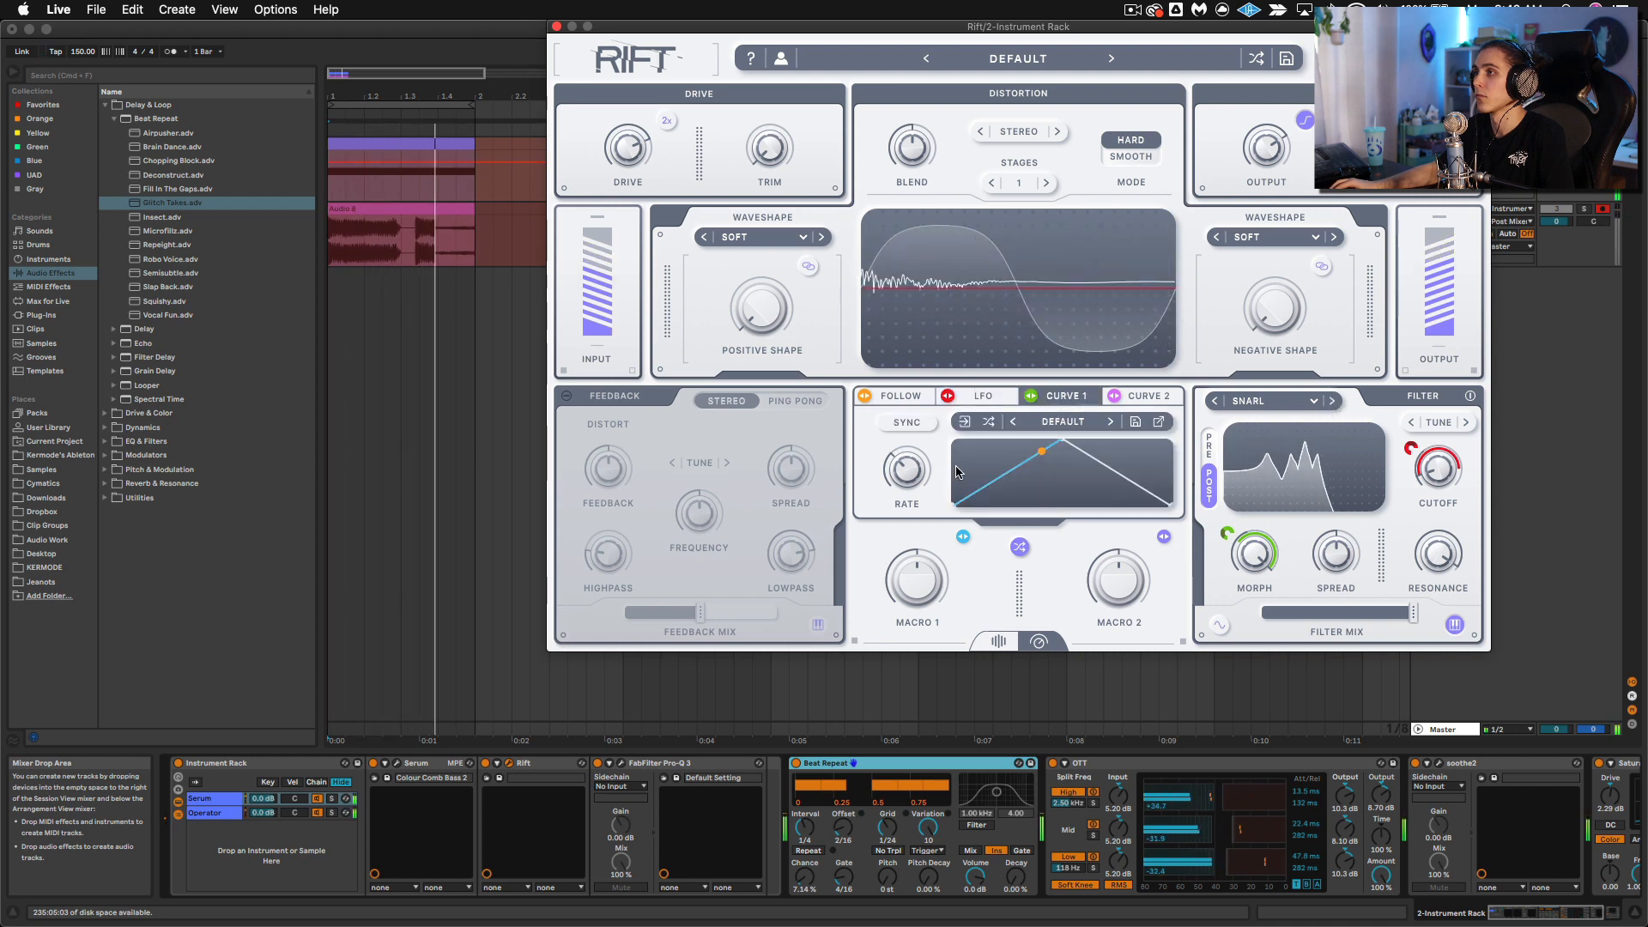
left_click_drag(909, 476, 933, 435)
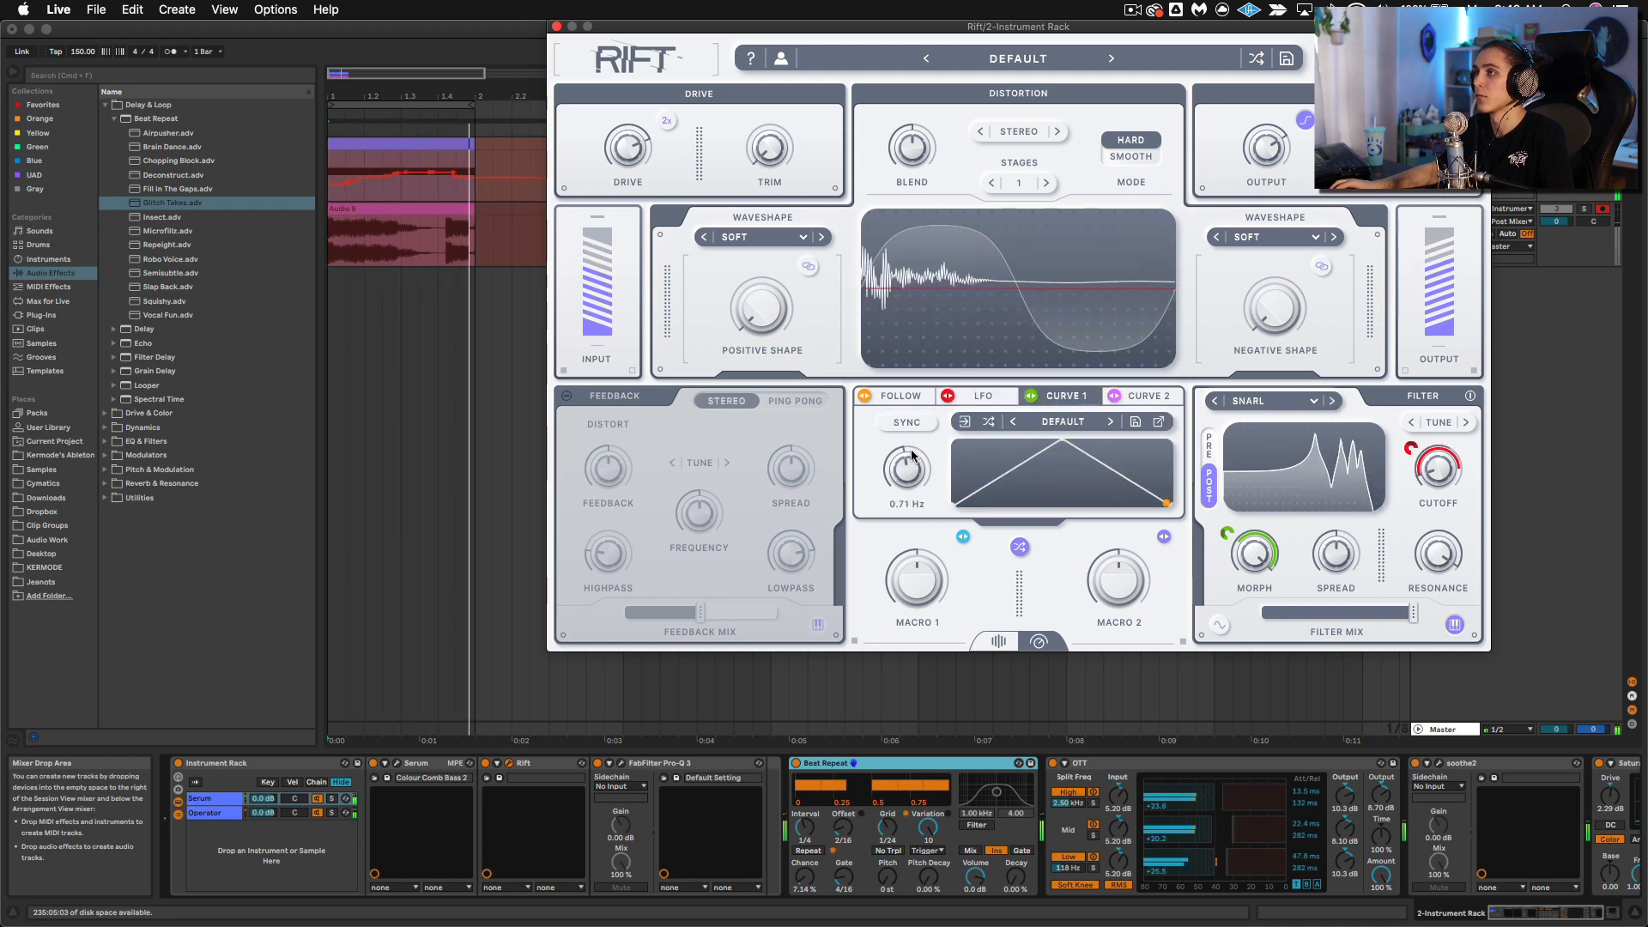
mouse_move(915, 469)
left_mouse_down()
mouse_move(924, 440)
mouse_move(917, 491)
left_mouse_up()
Step: Set the shape of Rift's LFO to 3 and vary its synced rate from 1/1 T to 1/4 D
left_click(979, 395)
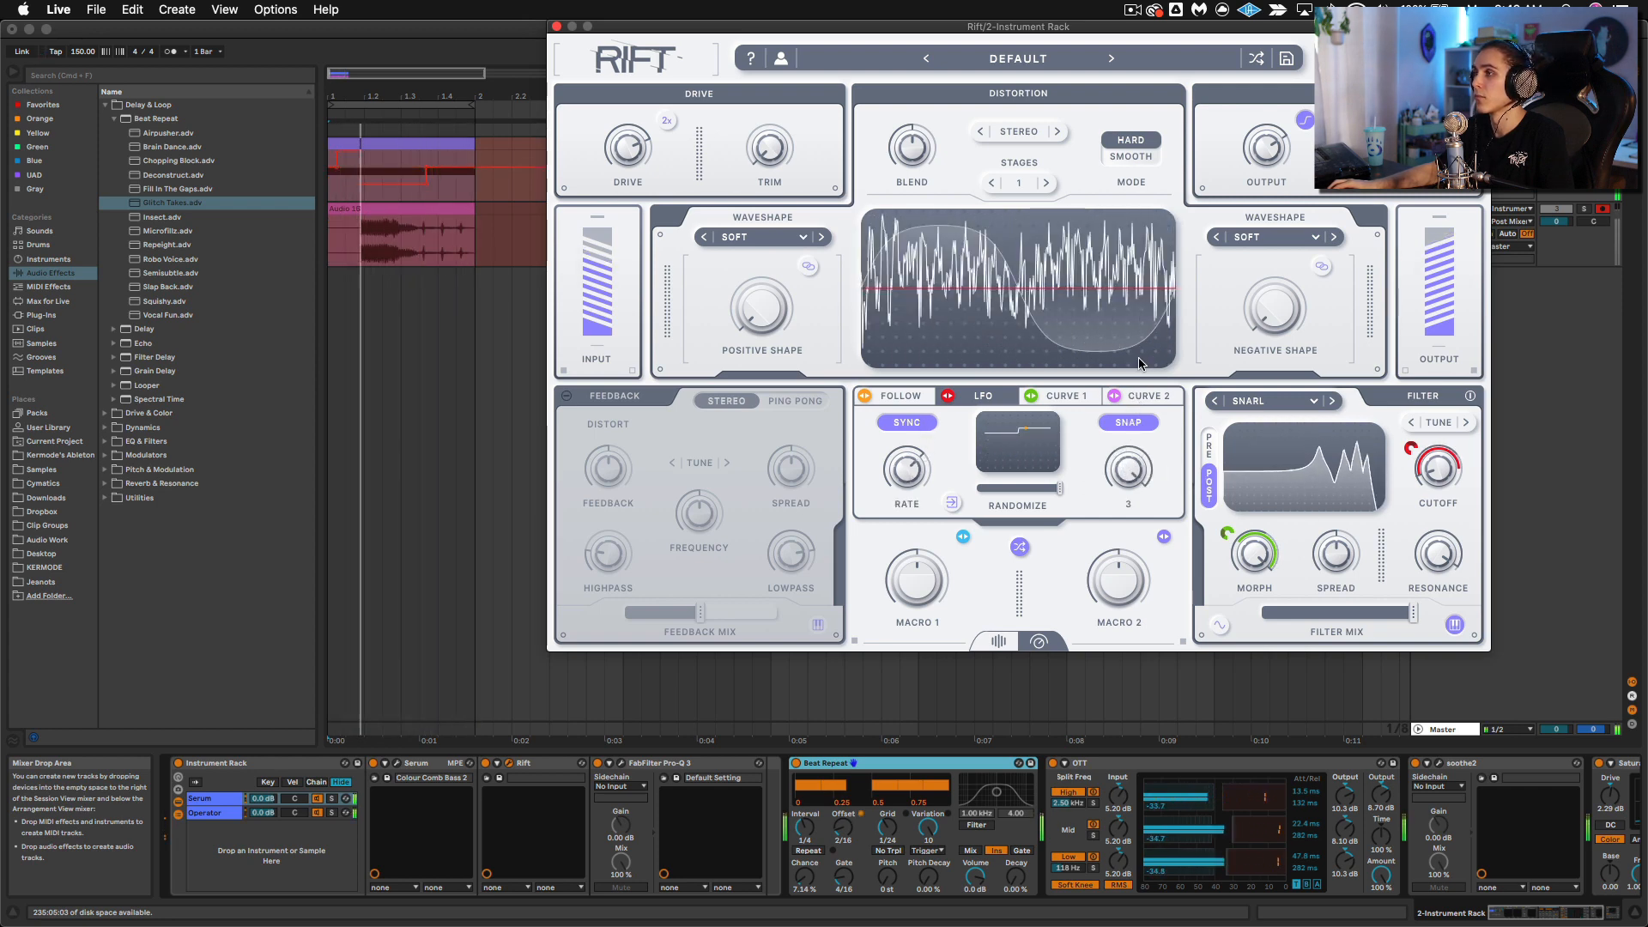
left_click_drag(908, 474, 909, 512)
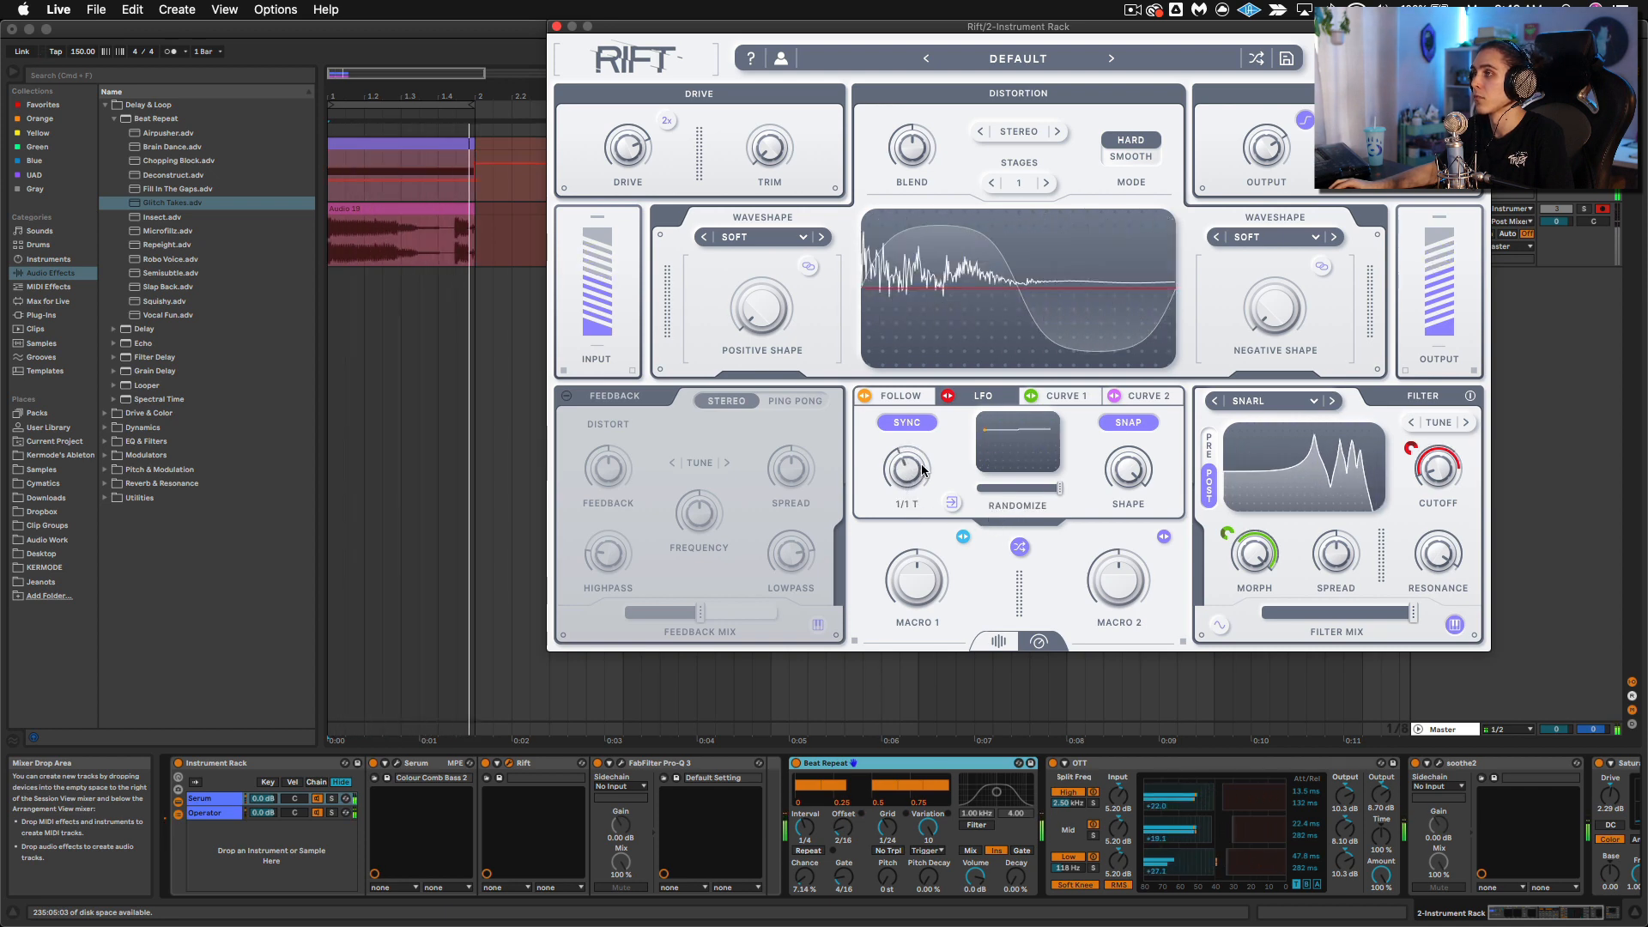
left_click_drag(911, 468, 911, 482)
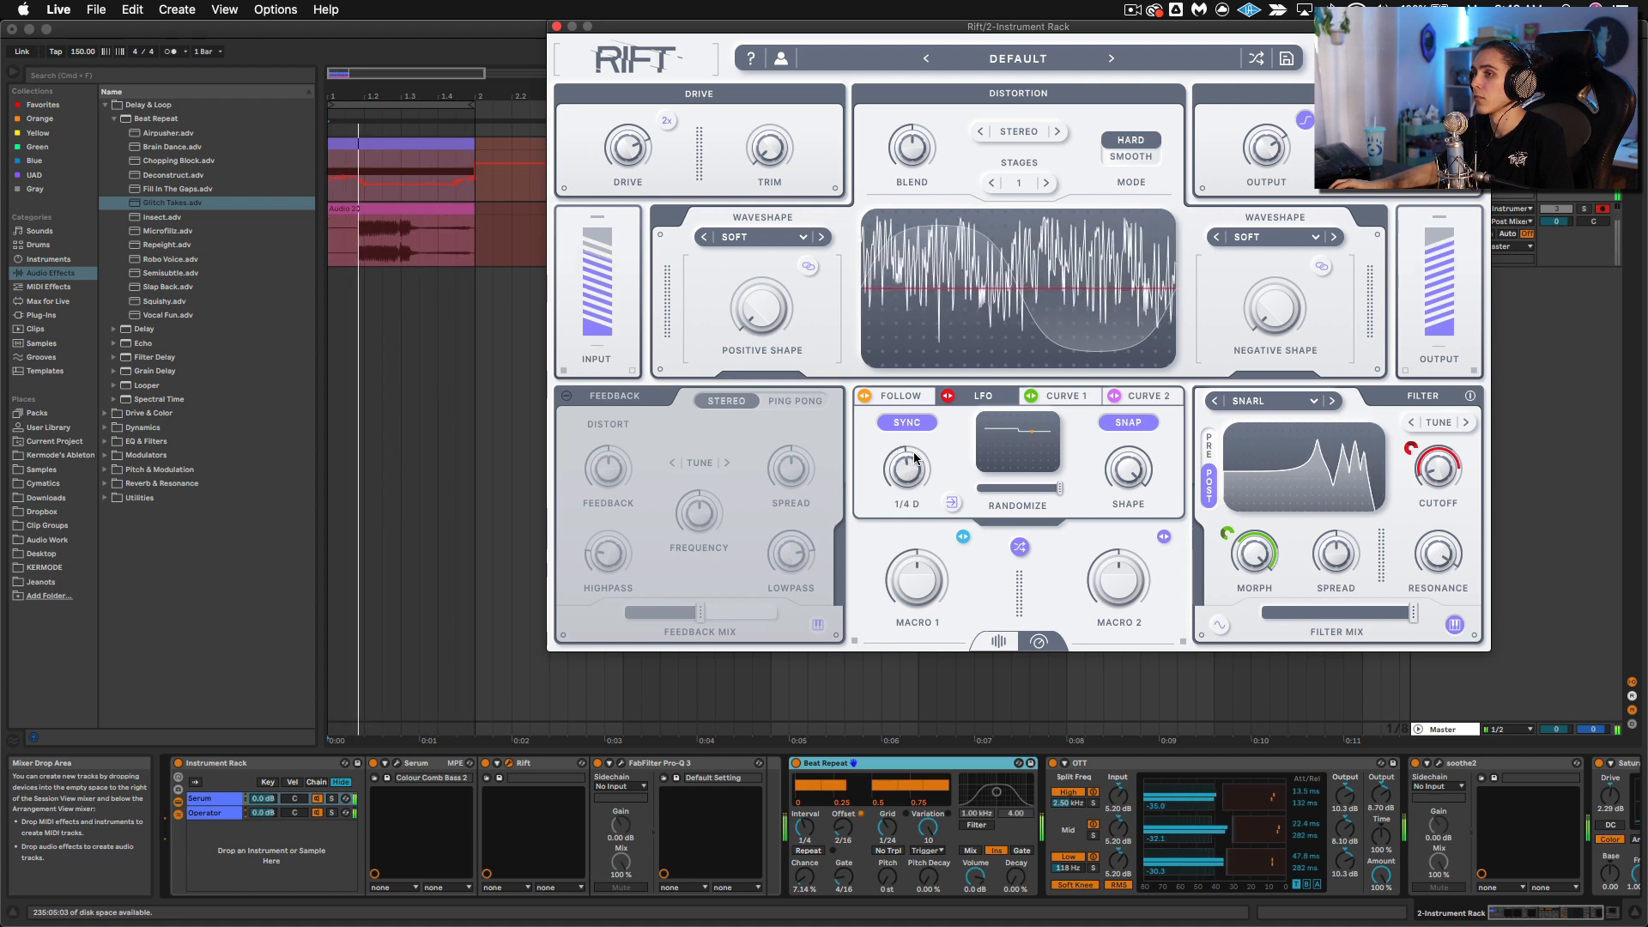
Step: Open Serum, switch LFO 1 to Trig mode, and set its rate to bar
left_click(397, 763)
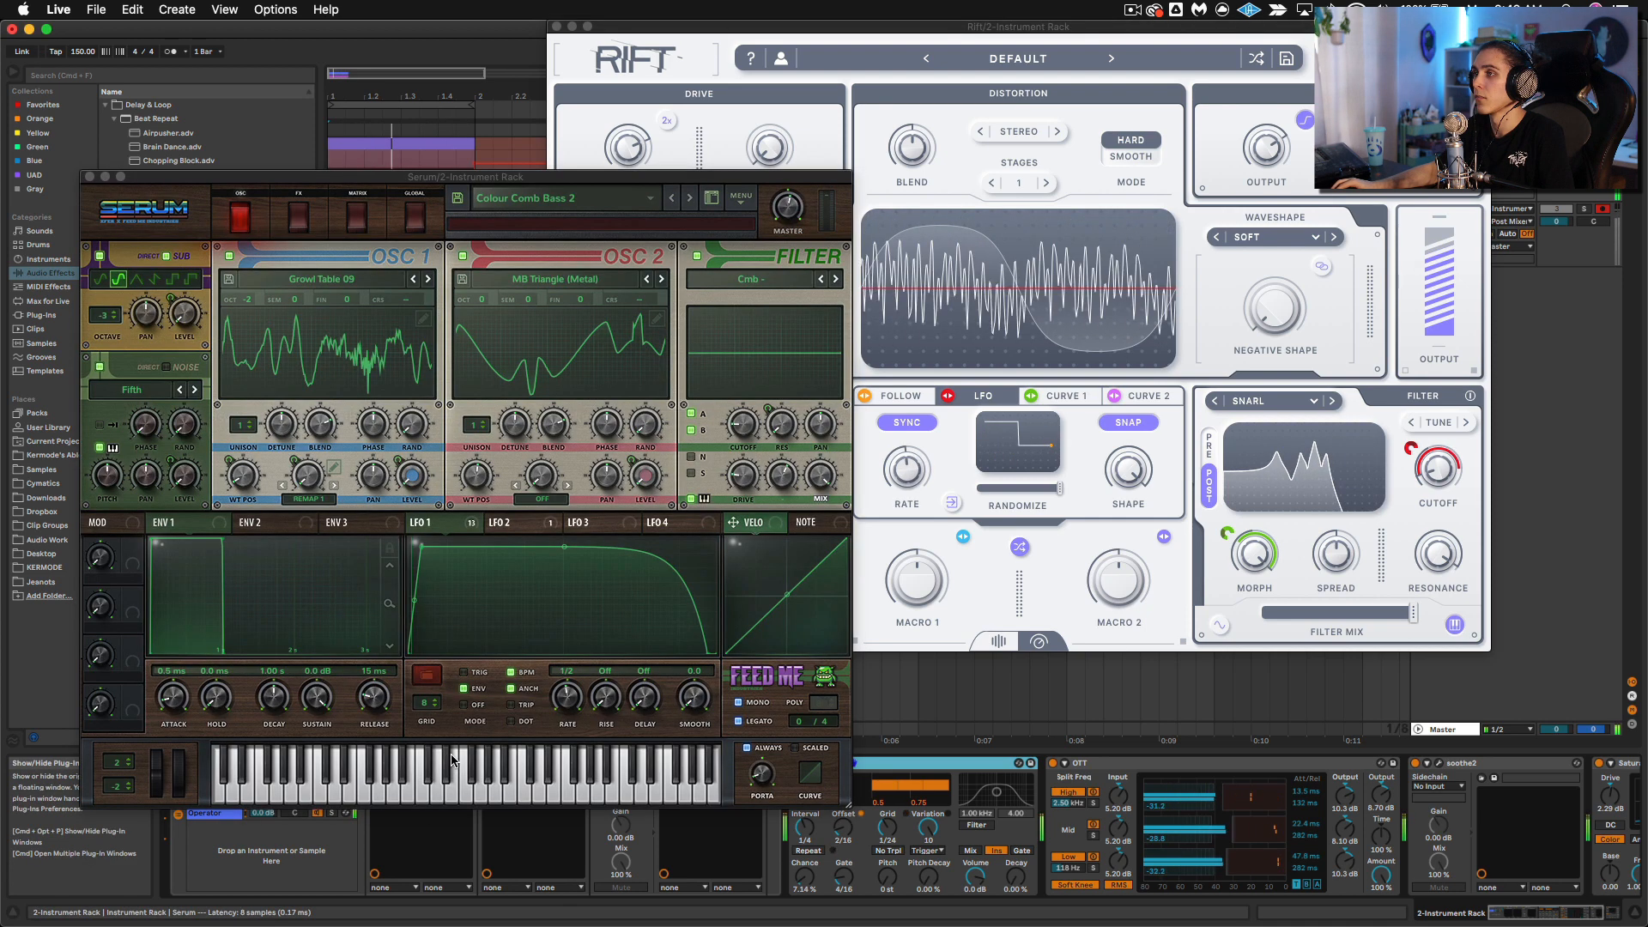
left_click(462, 674)
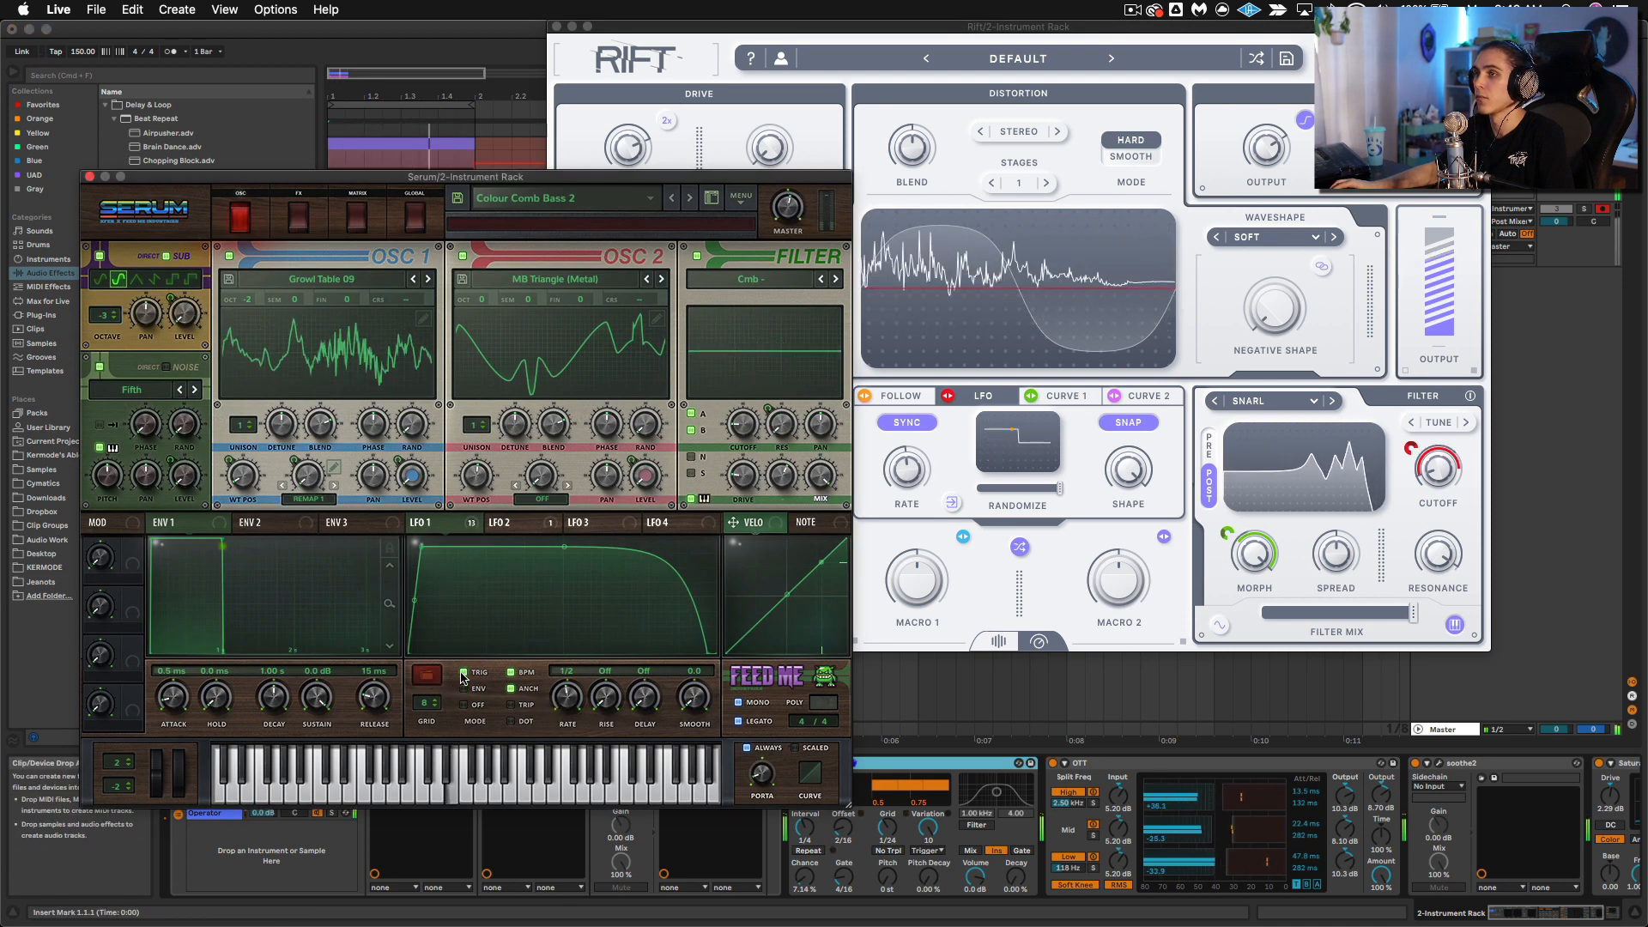
mouse_move(568, 714)
left_mouse_down()
mouse_move(575, 695)
mouse_move(550, 717)
left_mouse_up()
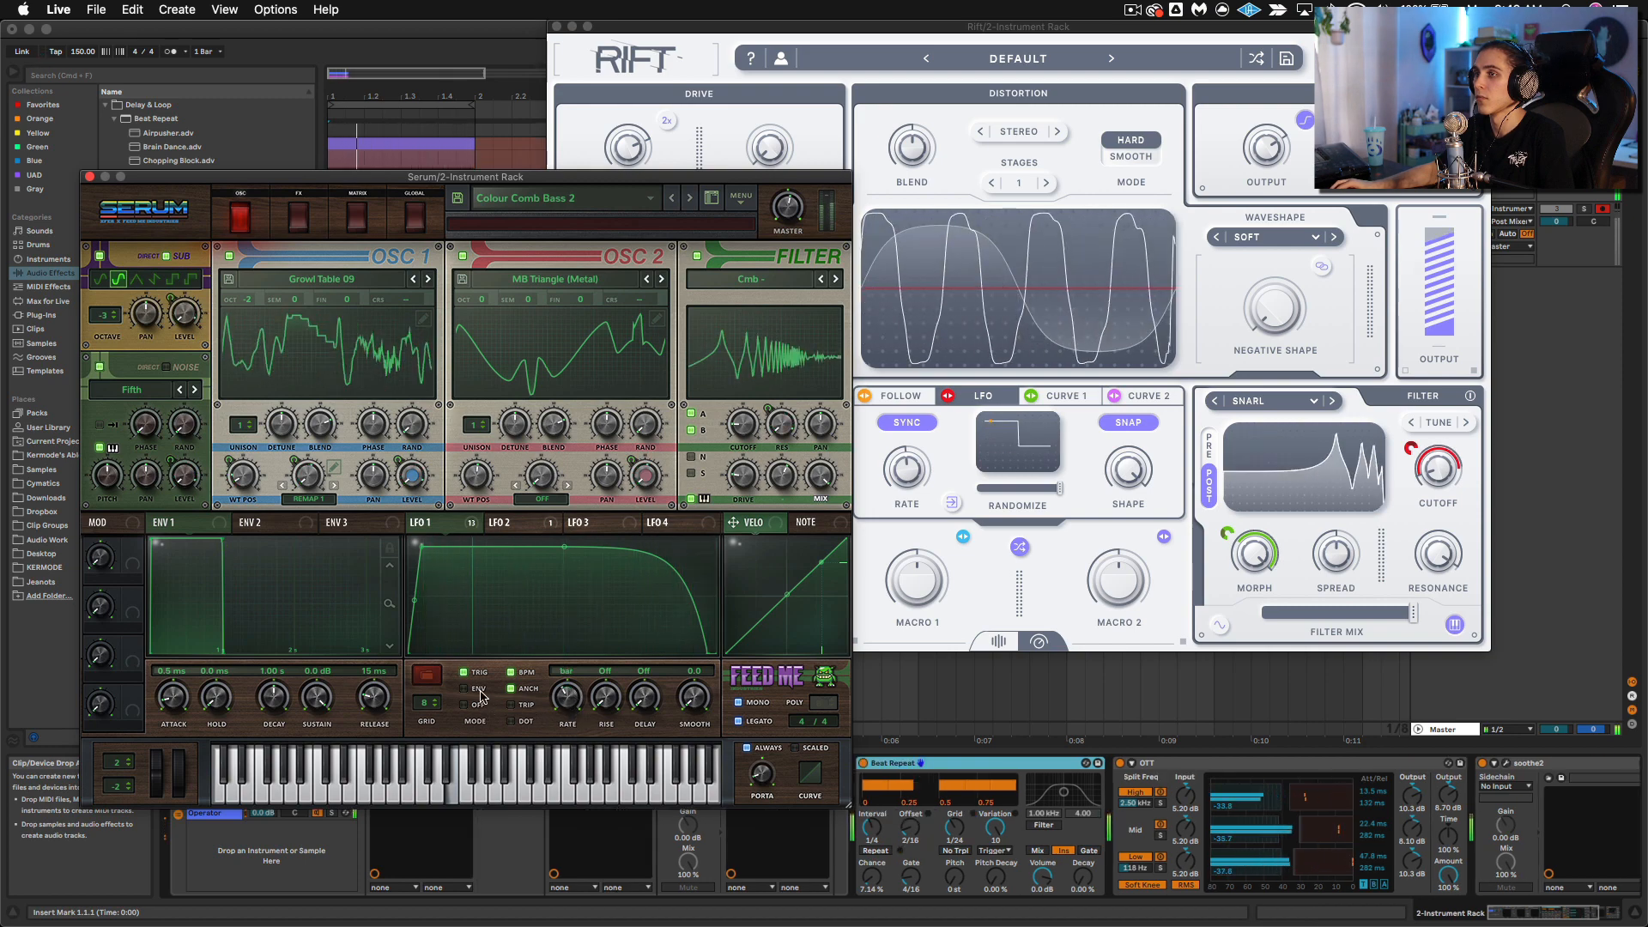
Step: Reshape Serum's LFO 1 curve into an early peak, a mid-cycle dip and a second rounded hump
left_click_drag(423, 547, 502, 551)
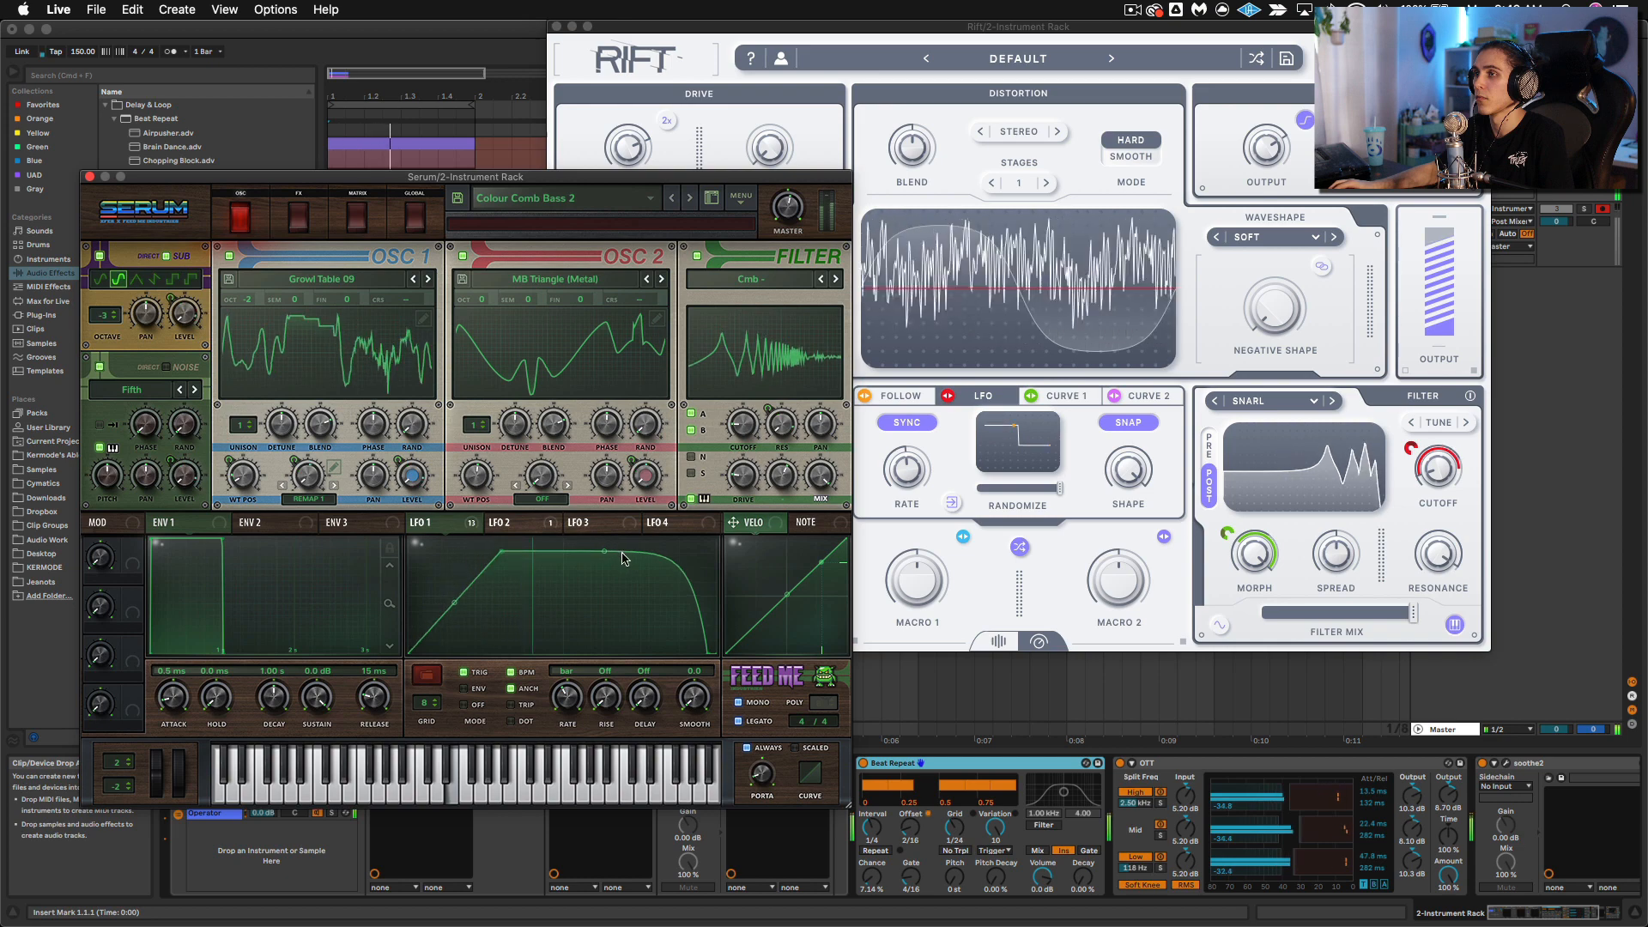
left_click_drag(605, 557, 599, 616)
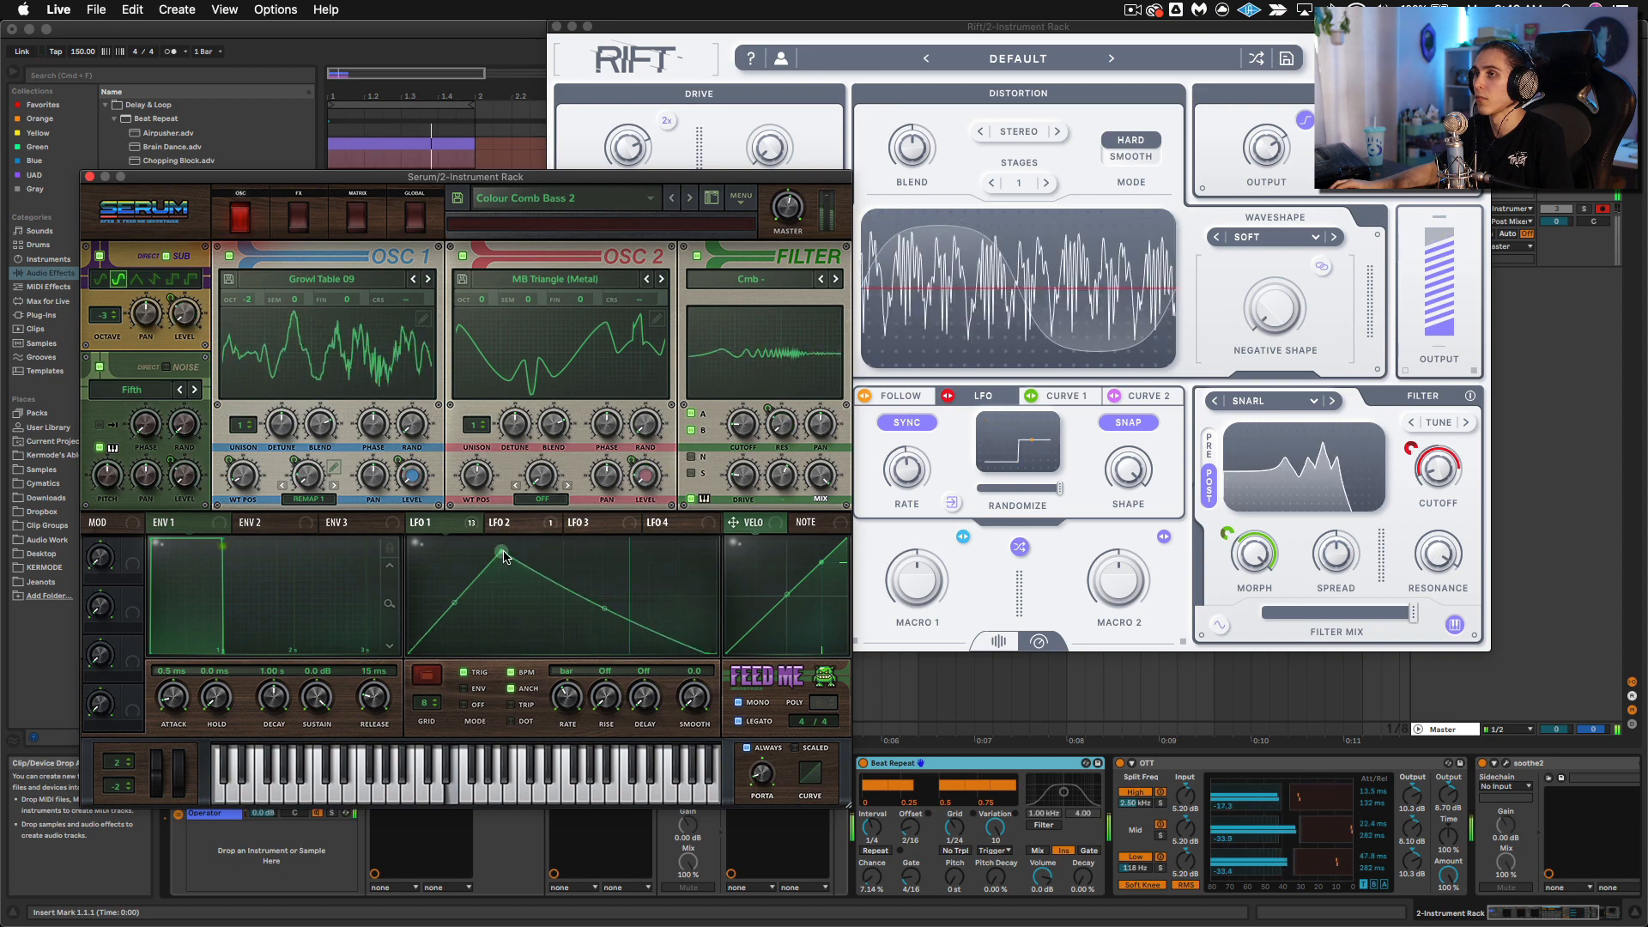
left_click_drag(502, 552, 470, 538)
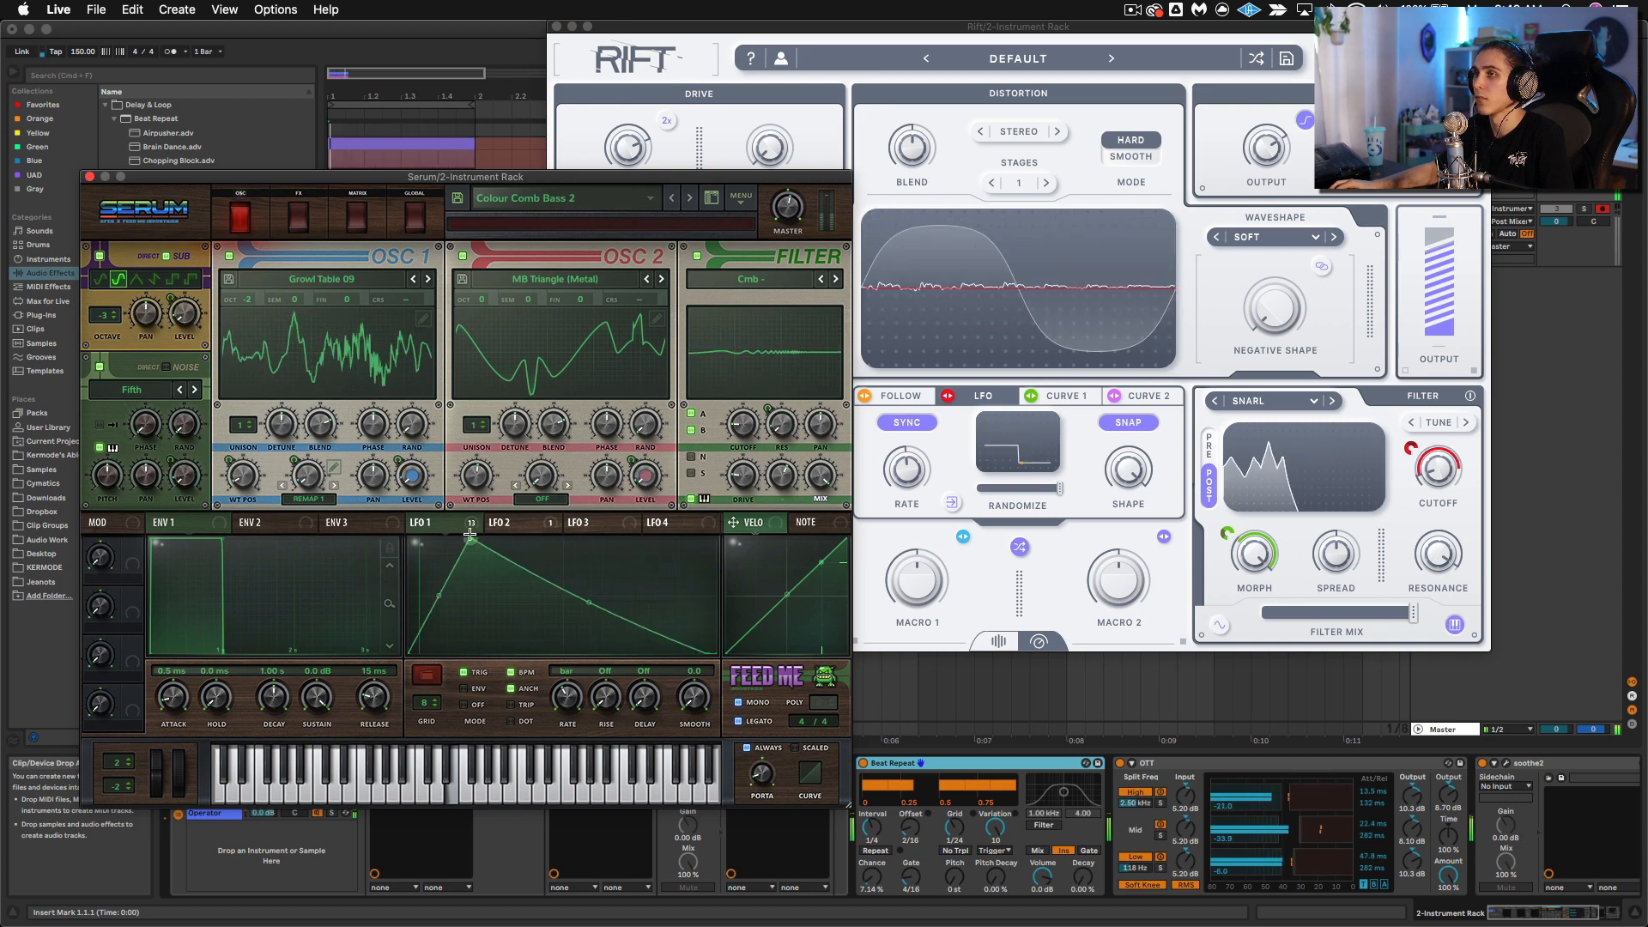
double_click(563, 594)
left_click_drag(563, 594, 587, 554)
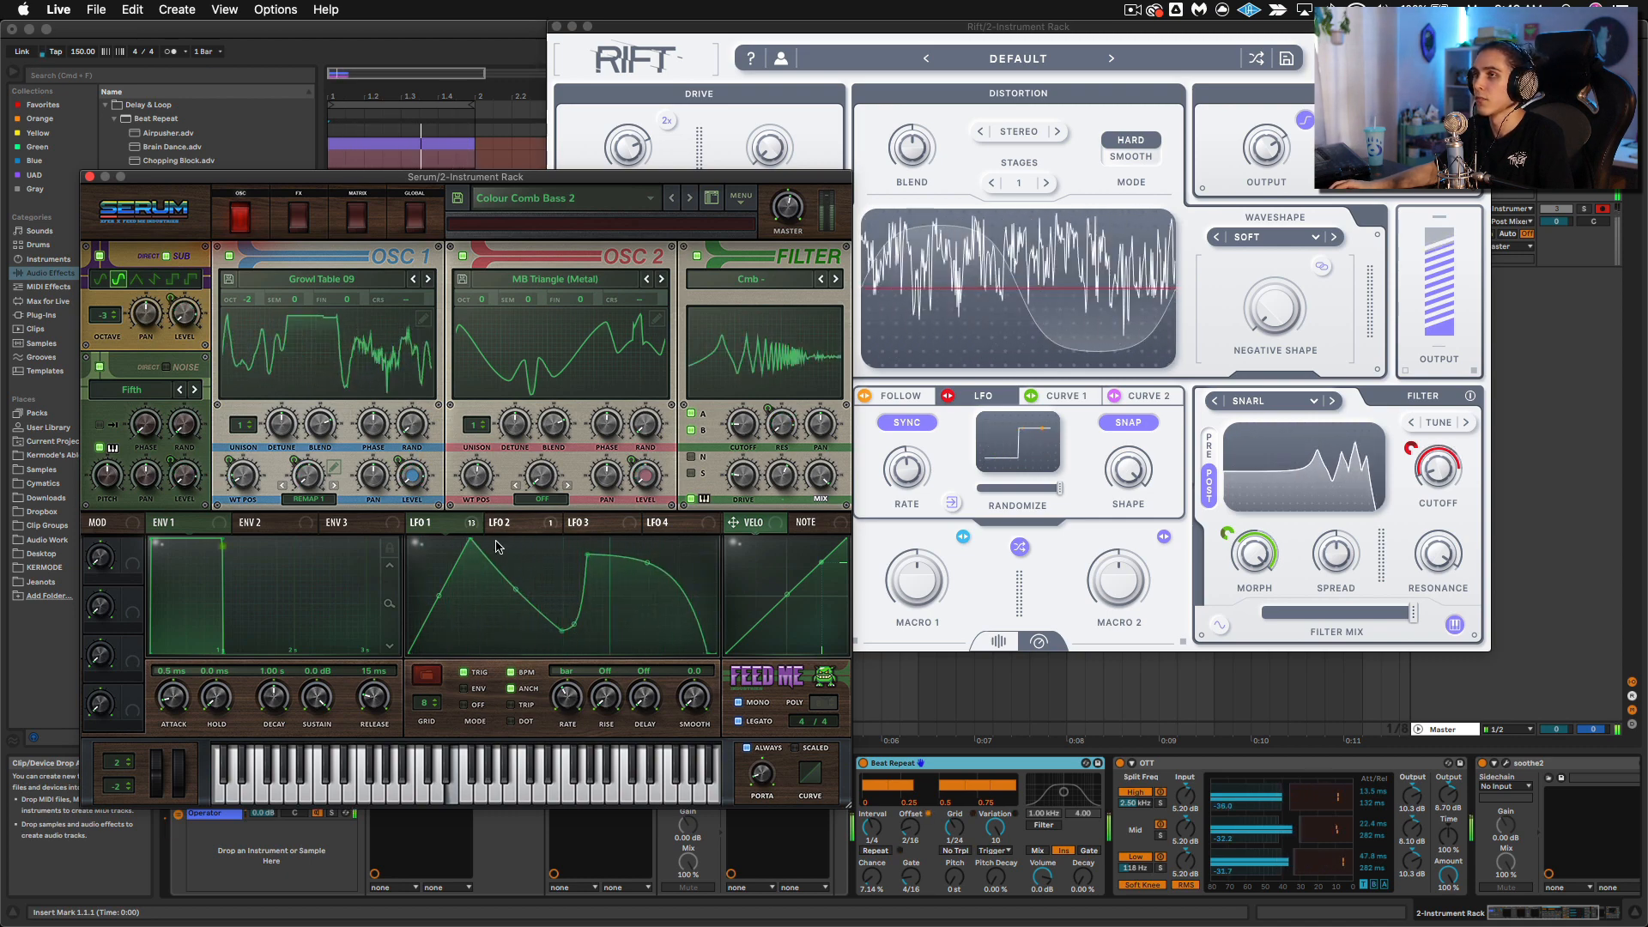
Step: Cycle Rift's filter through types including Howl, Peak Scan and Low Pass while recording
left_click(1250, 550)
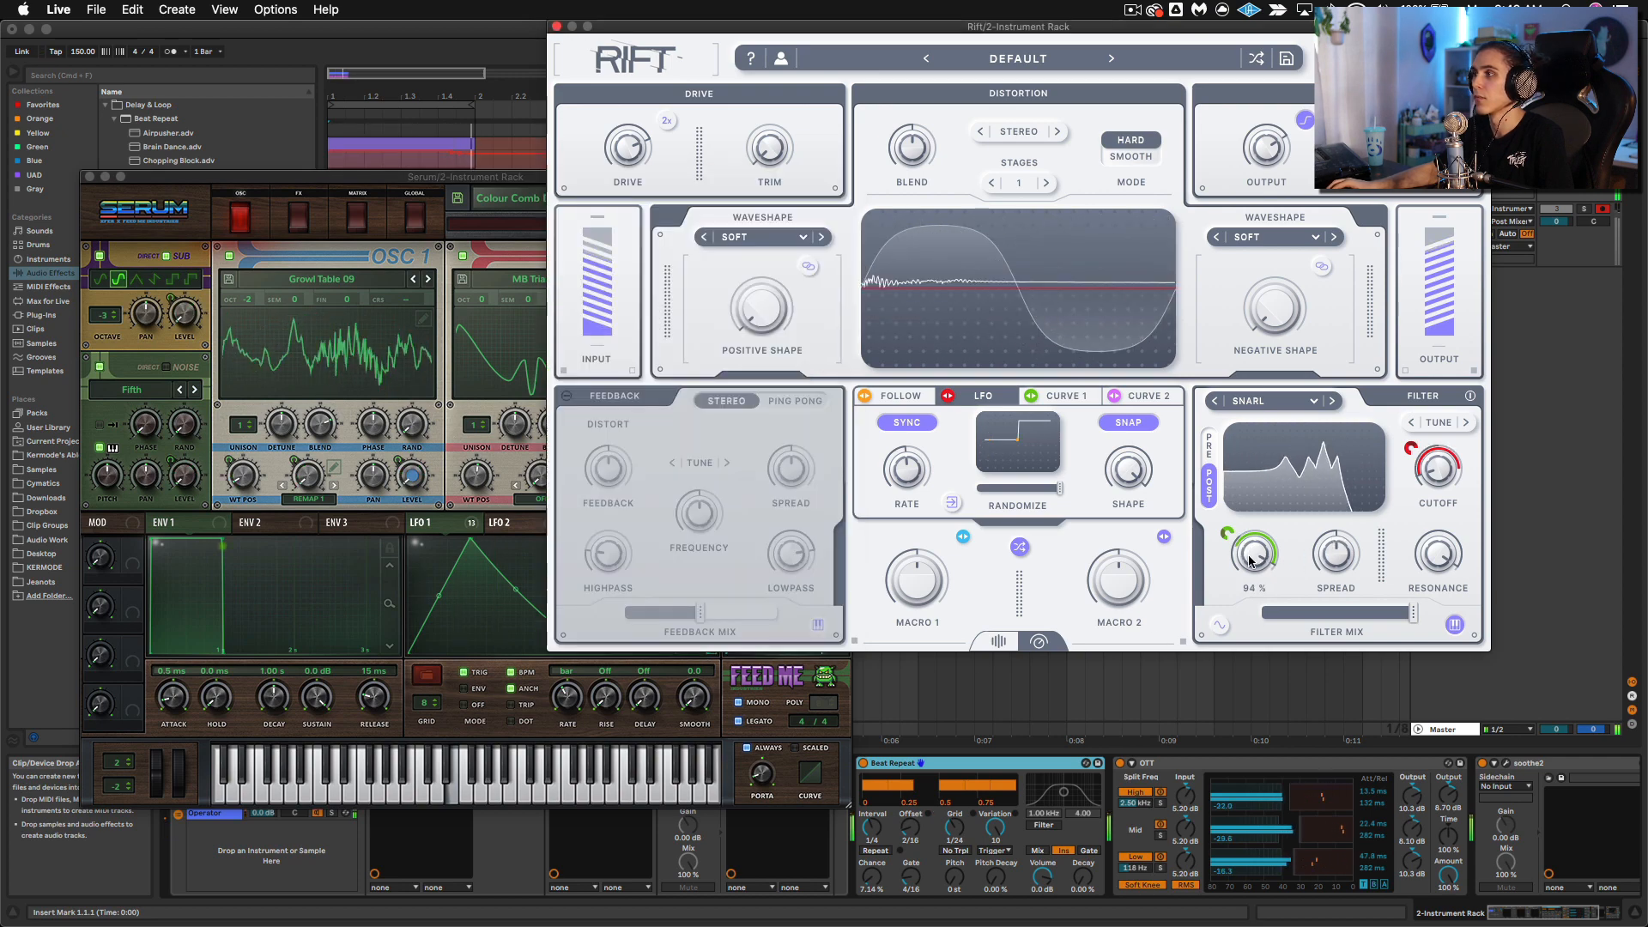
left_click(1331, 403)
left_click(1332, 402)
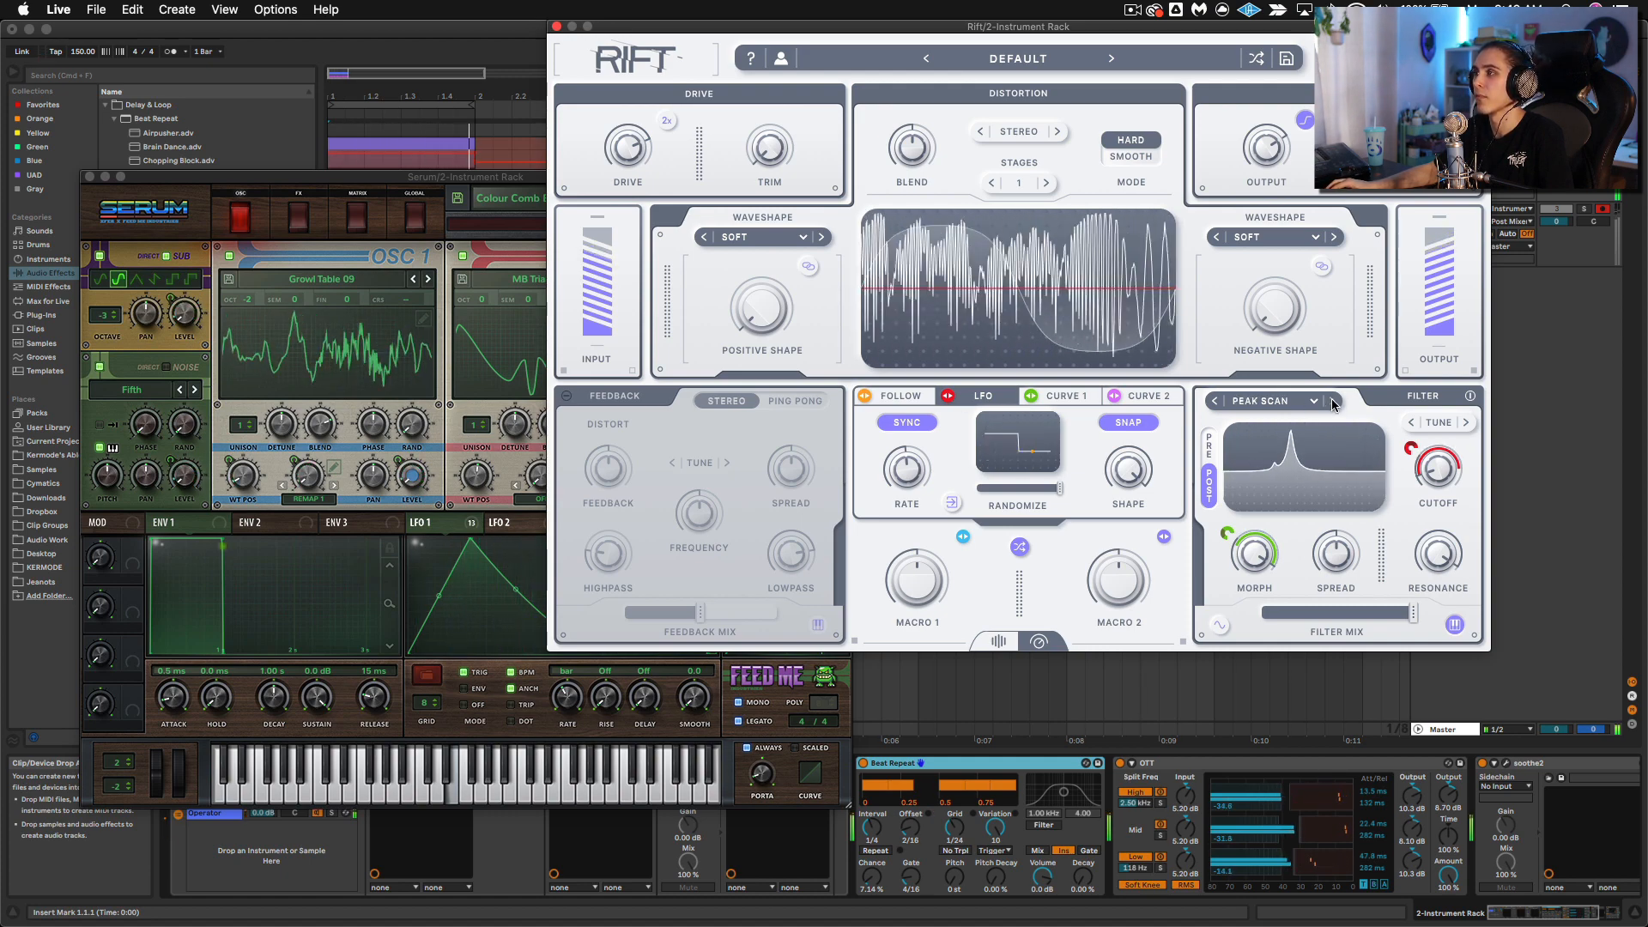
left_click(1332, 402)
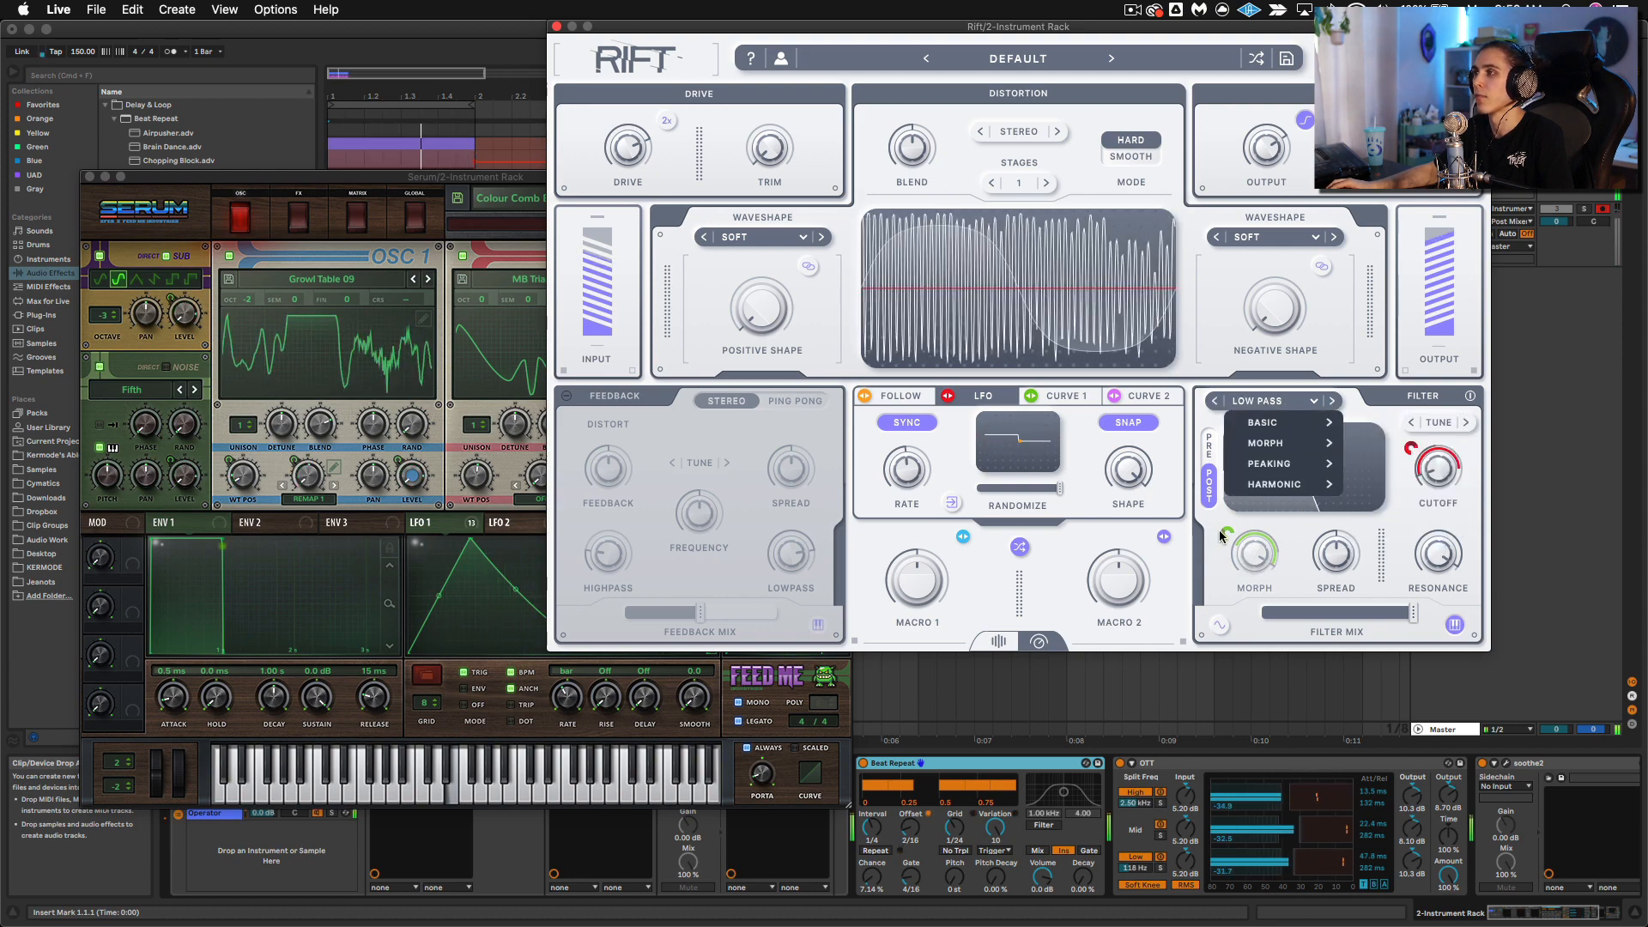
left_click(1180, 589)
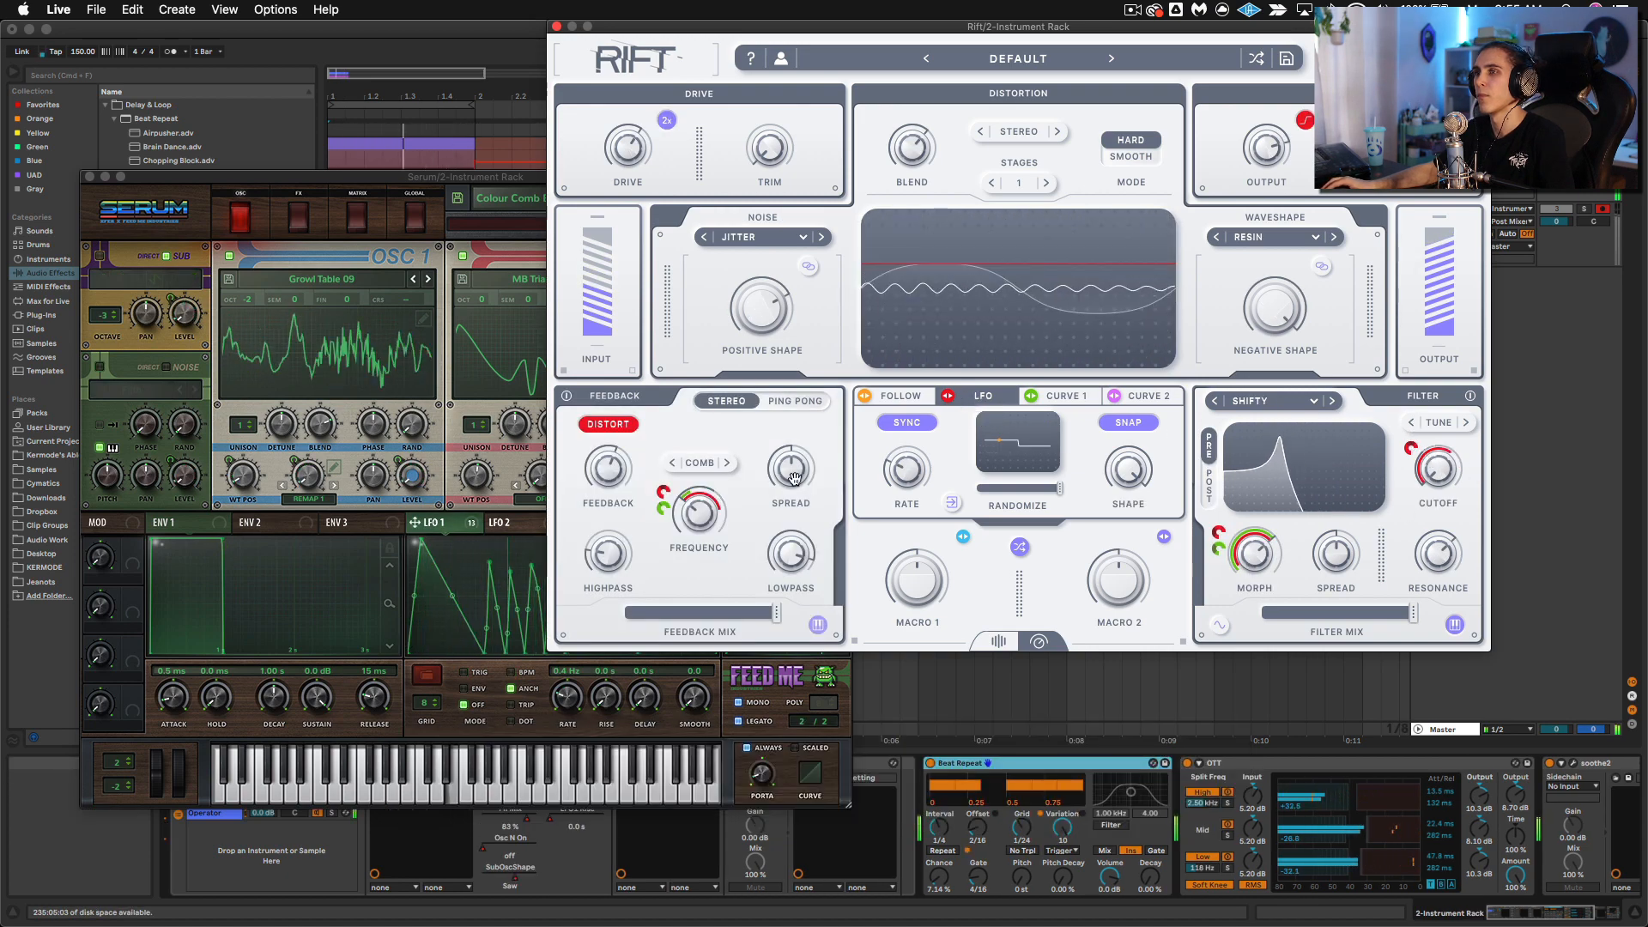
Step: Raise Serum's LFO 1 rate to about 0.8 Hz and adjust the Rift LFO rate around 1/1 T
left_click_drag(568, 698, 568, 661)
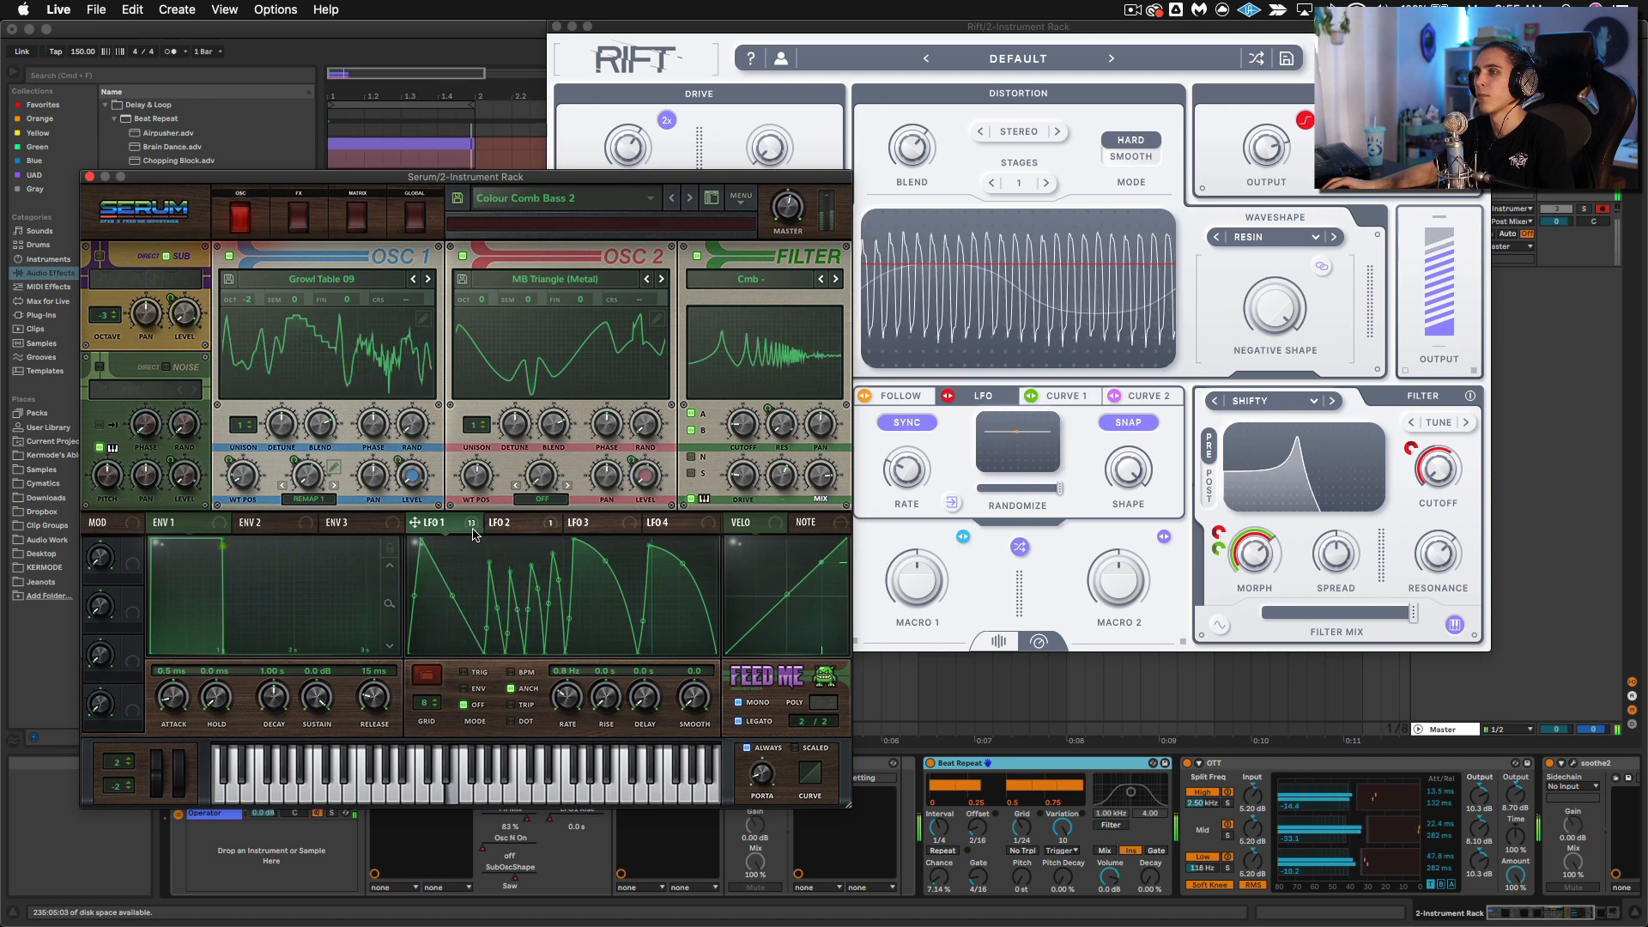
left_click(996, 409)
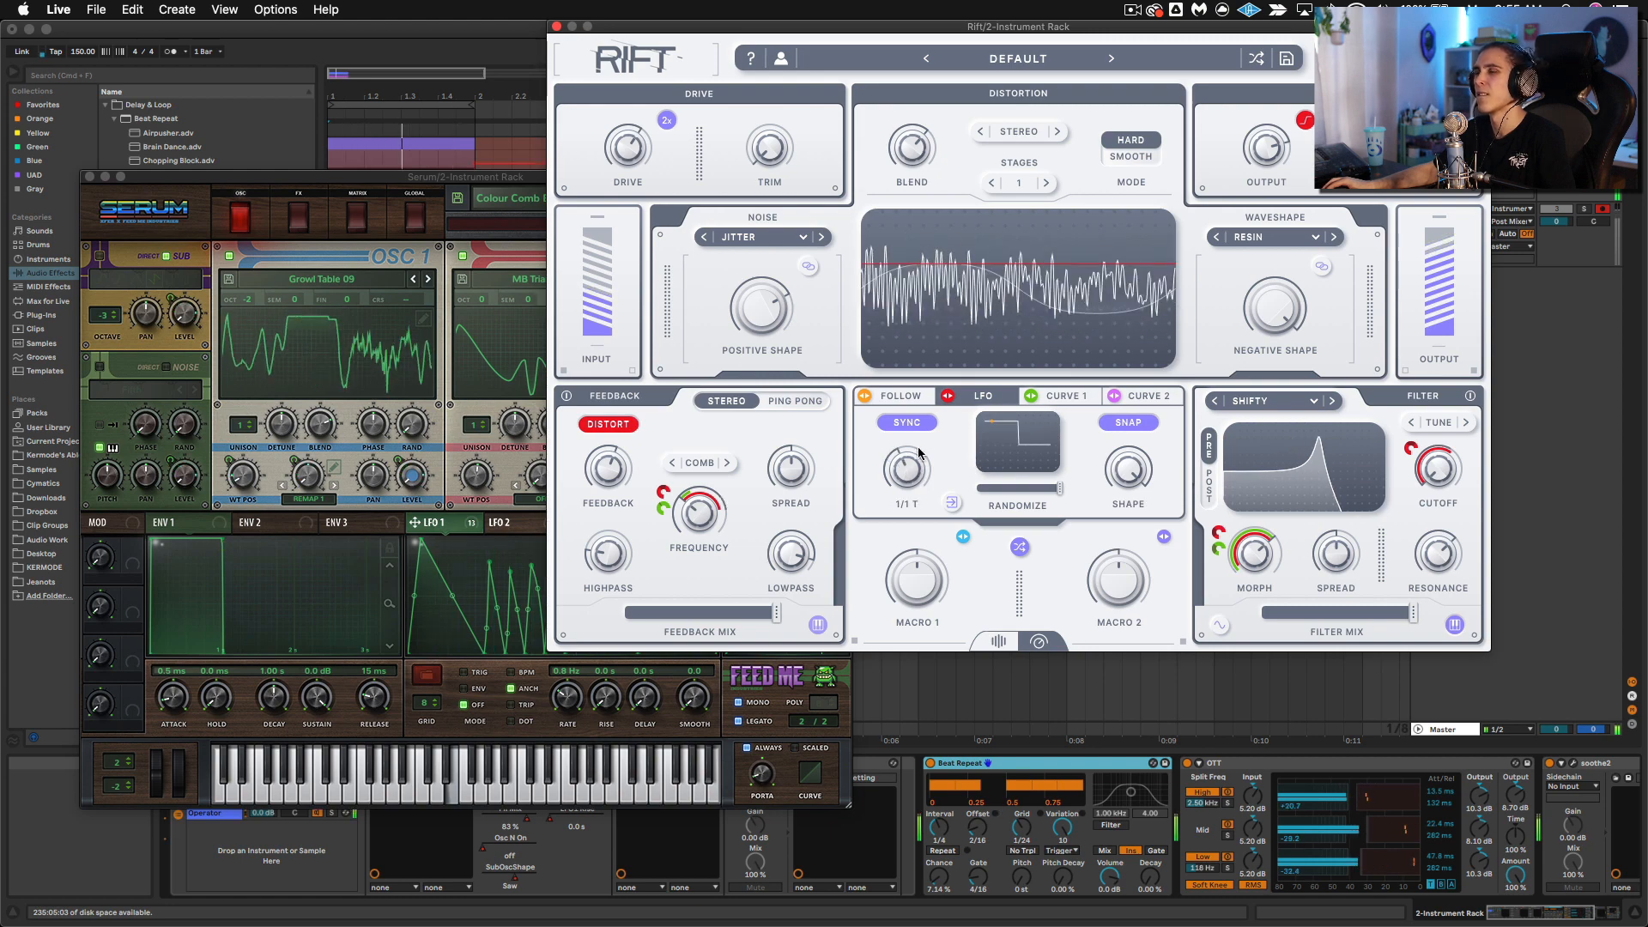
left_click_drag(918, 453, 921, 449)
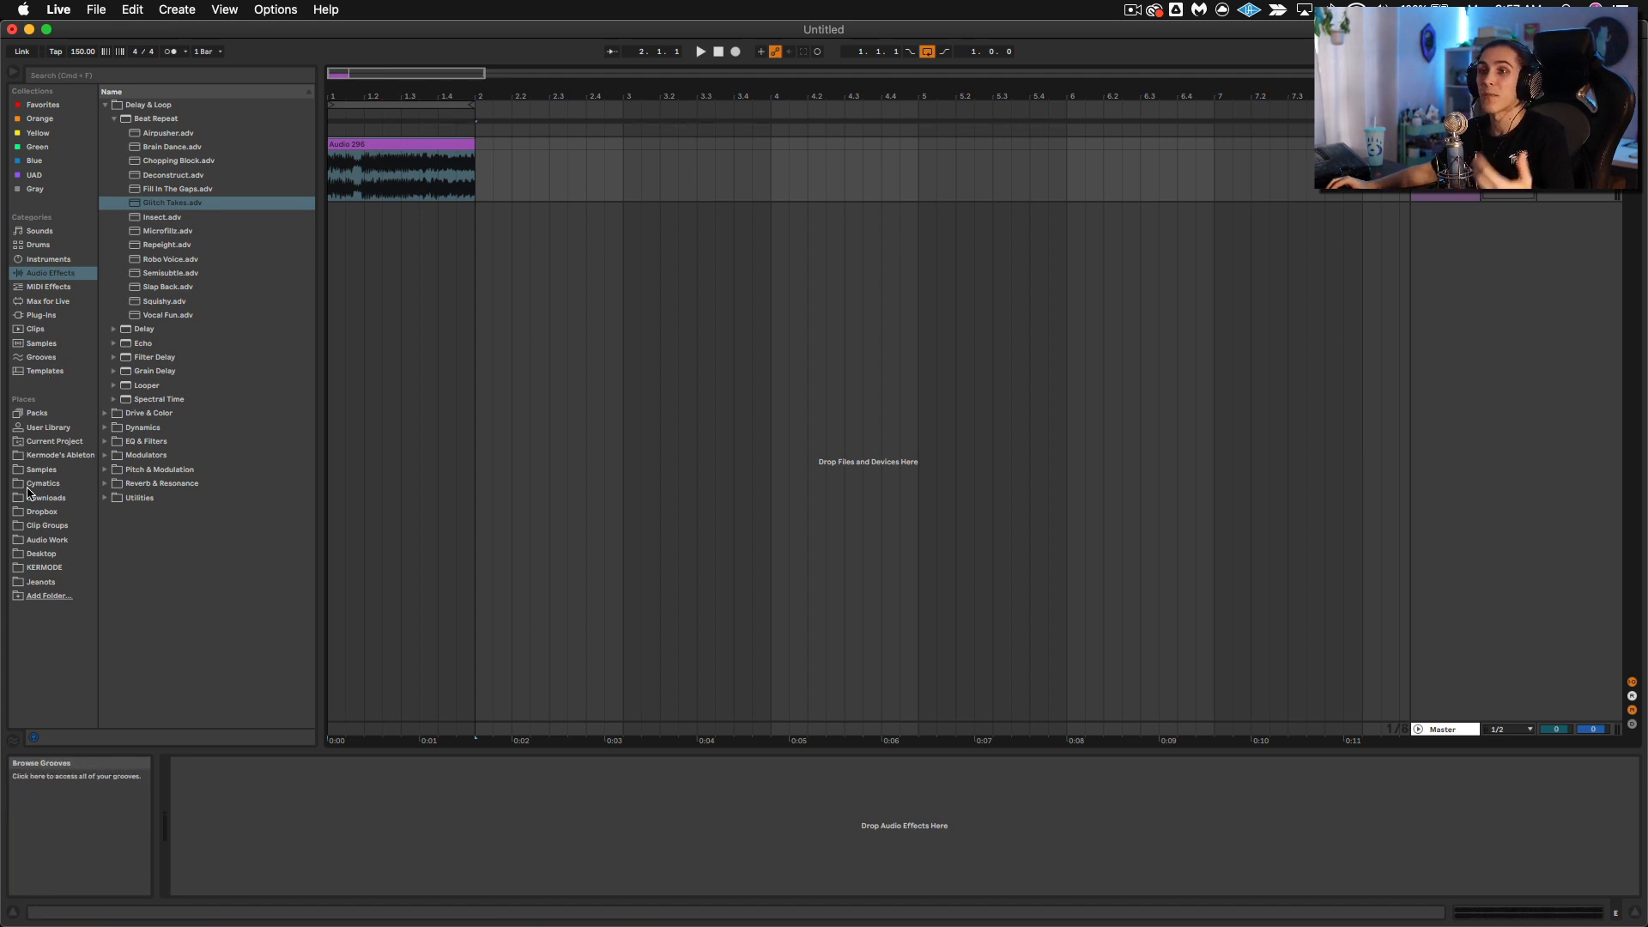
Step: Search the browser for "beat loop"
left_click(80, 81)
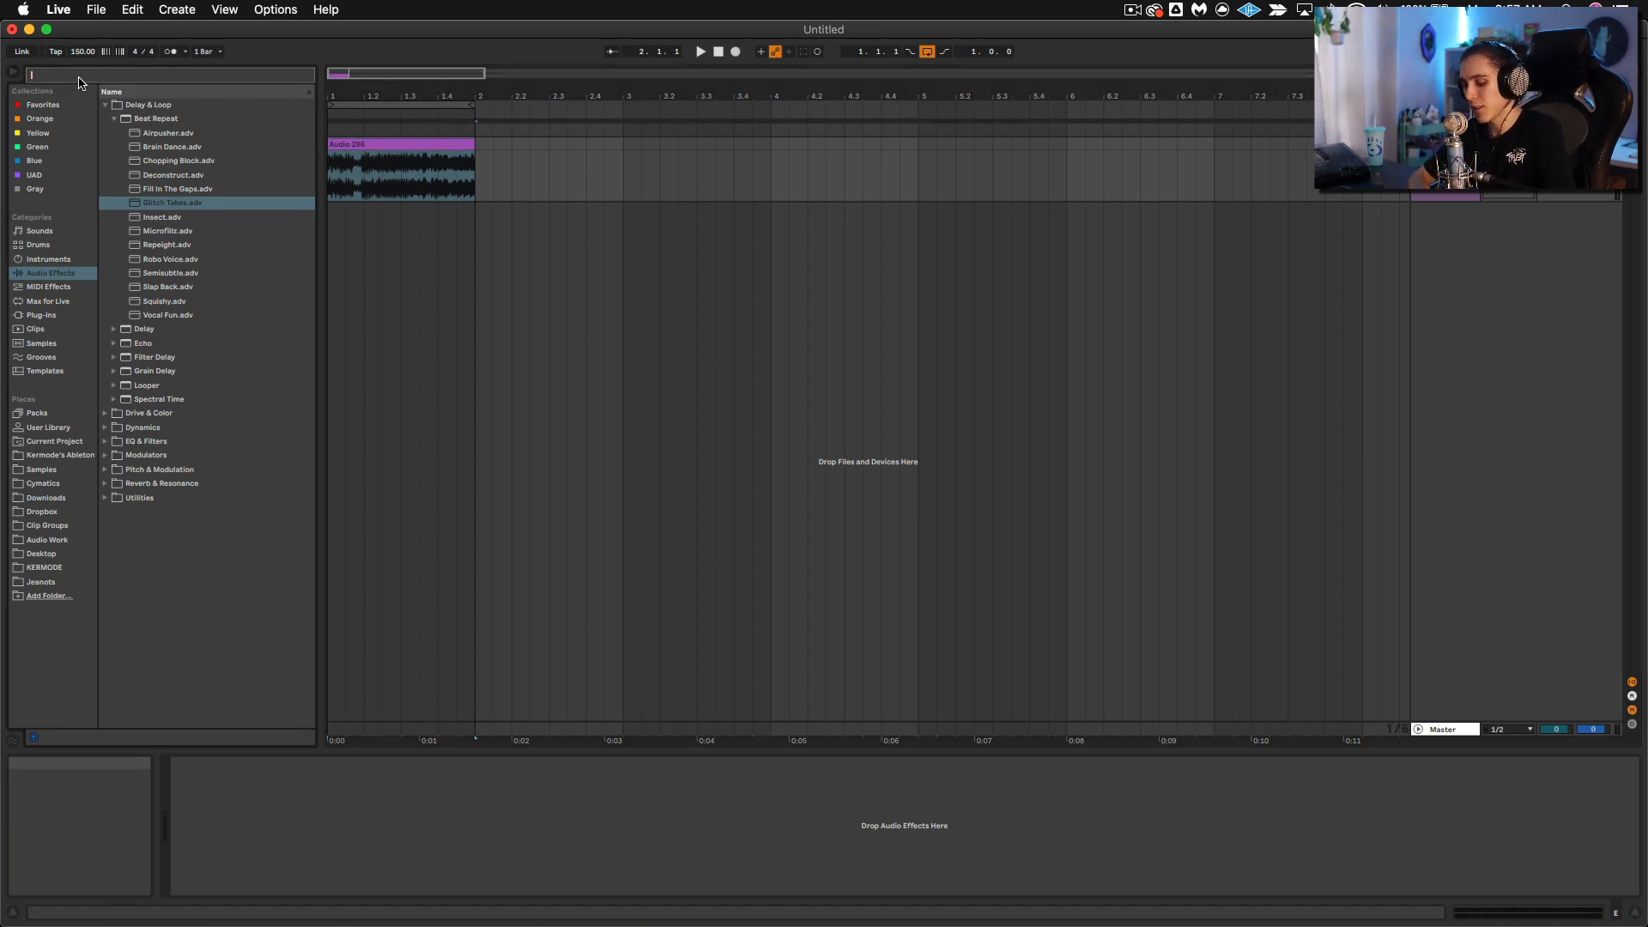
type("beat ")
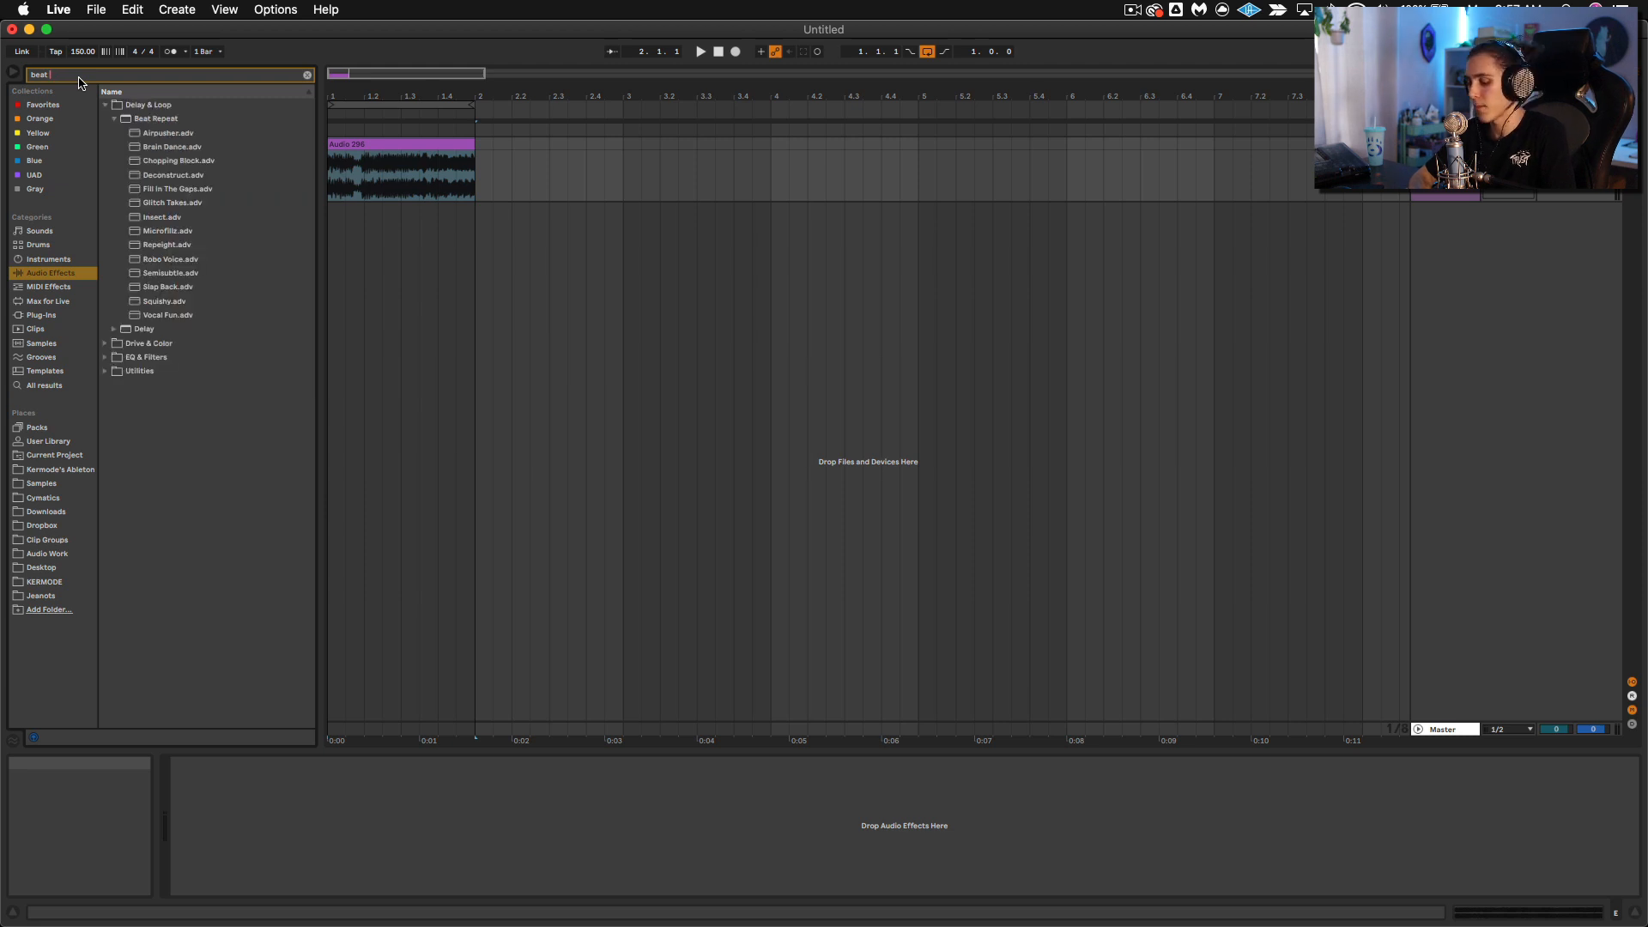
type("roop")
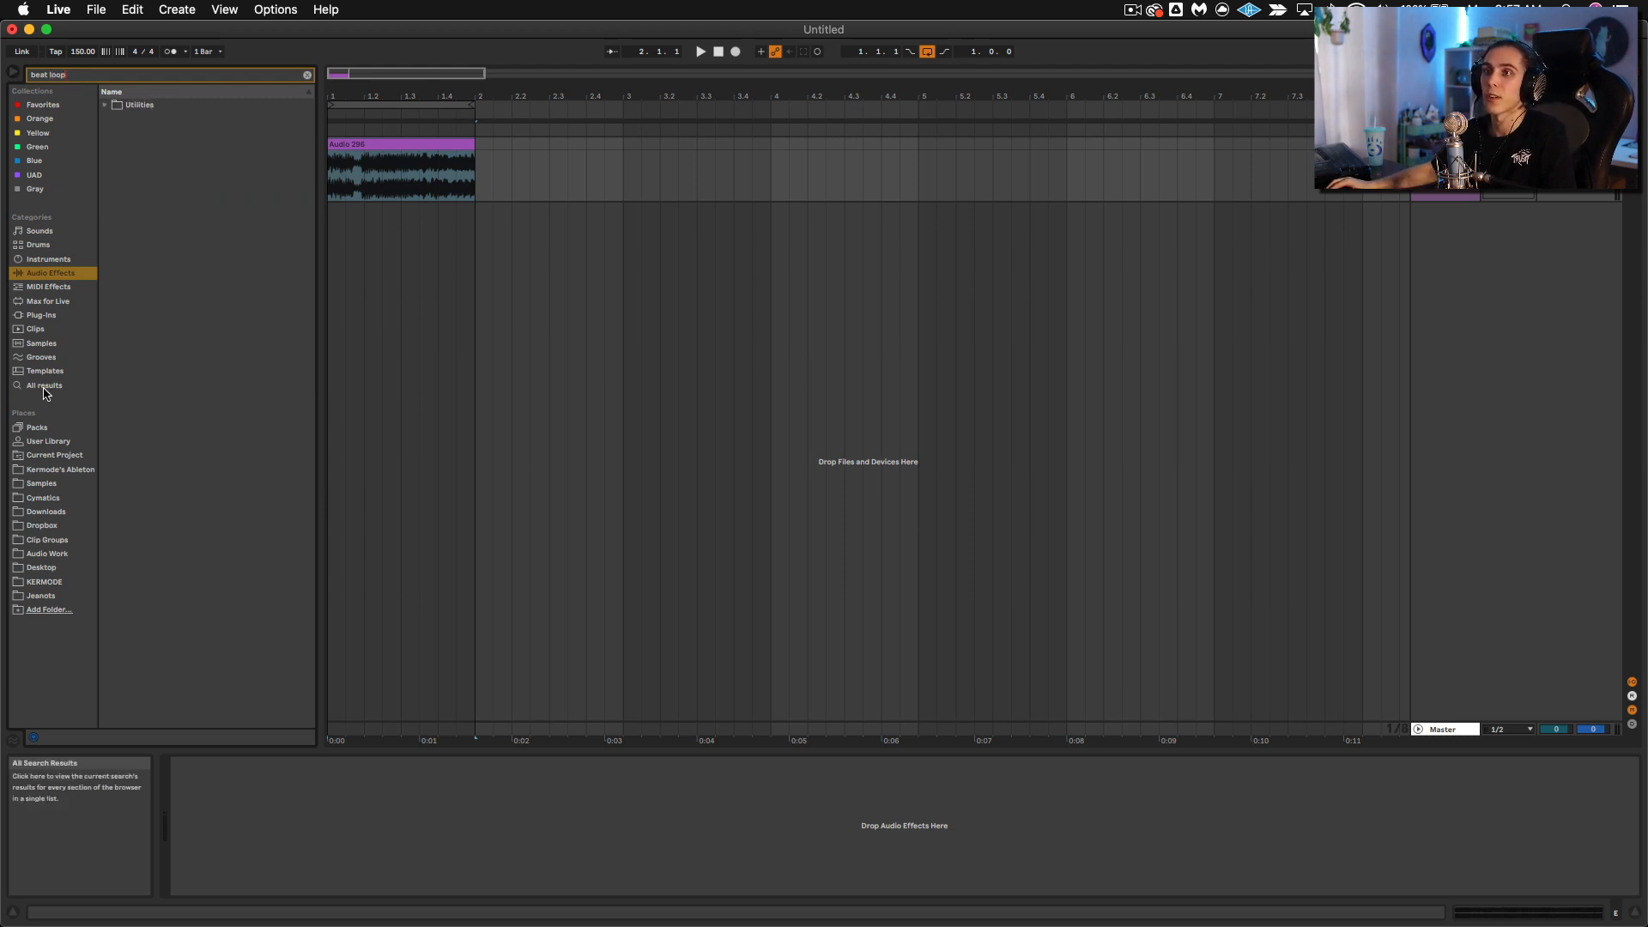
Step: List the browser's search results across all categories
left_click(43, 388)
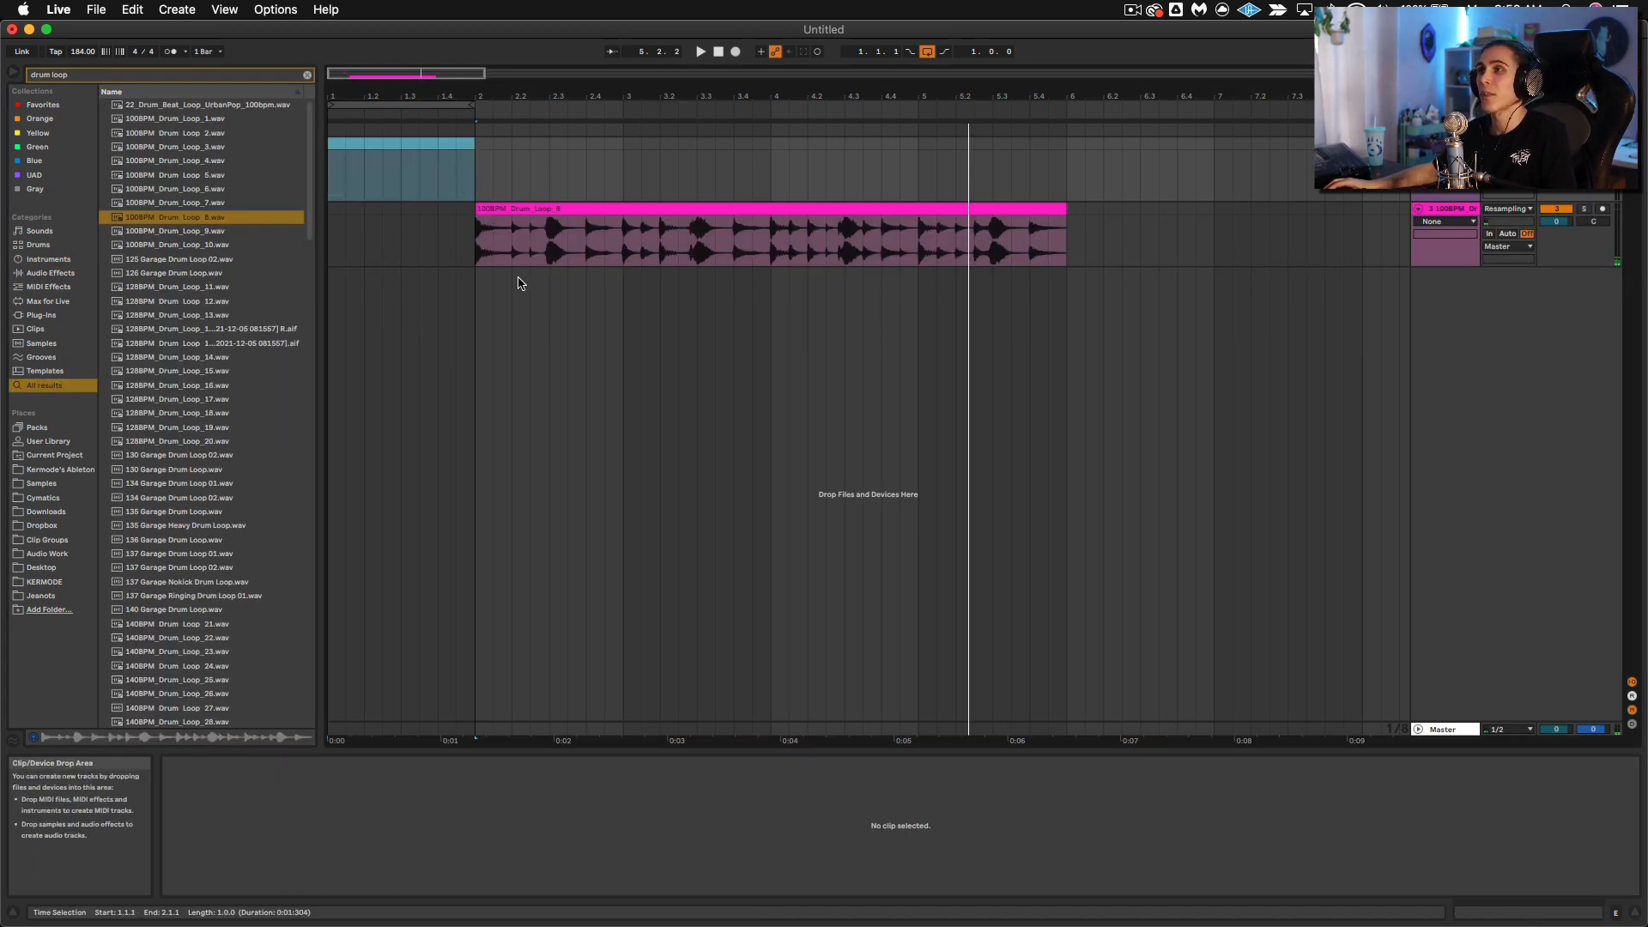
Step: Place the resampled bass clip at bar 2 and arrange its track beneath the drum loop track
left_click(485, 172)
key("super+v")
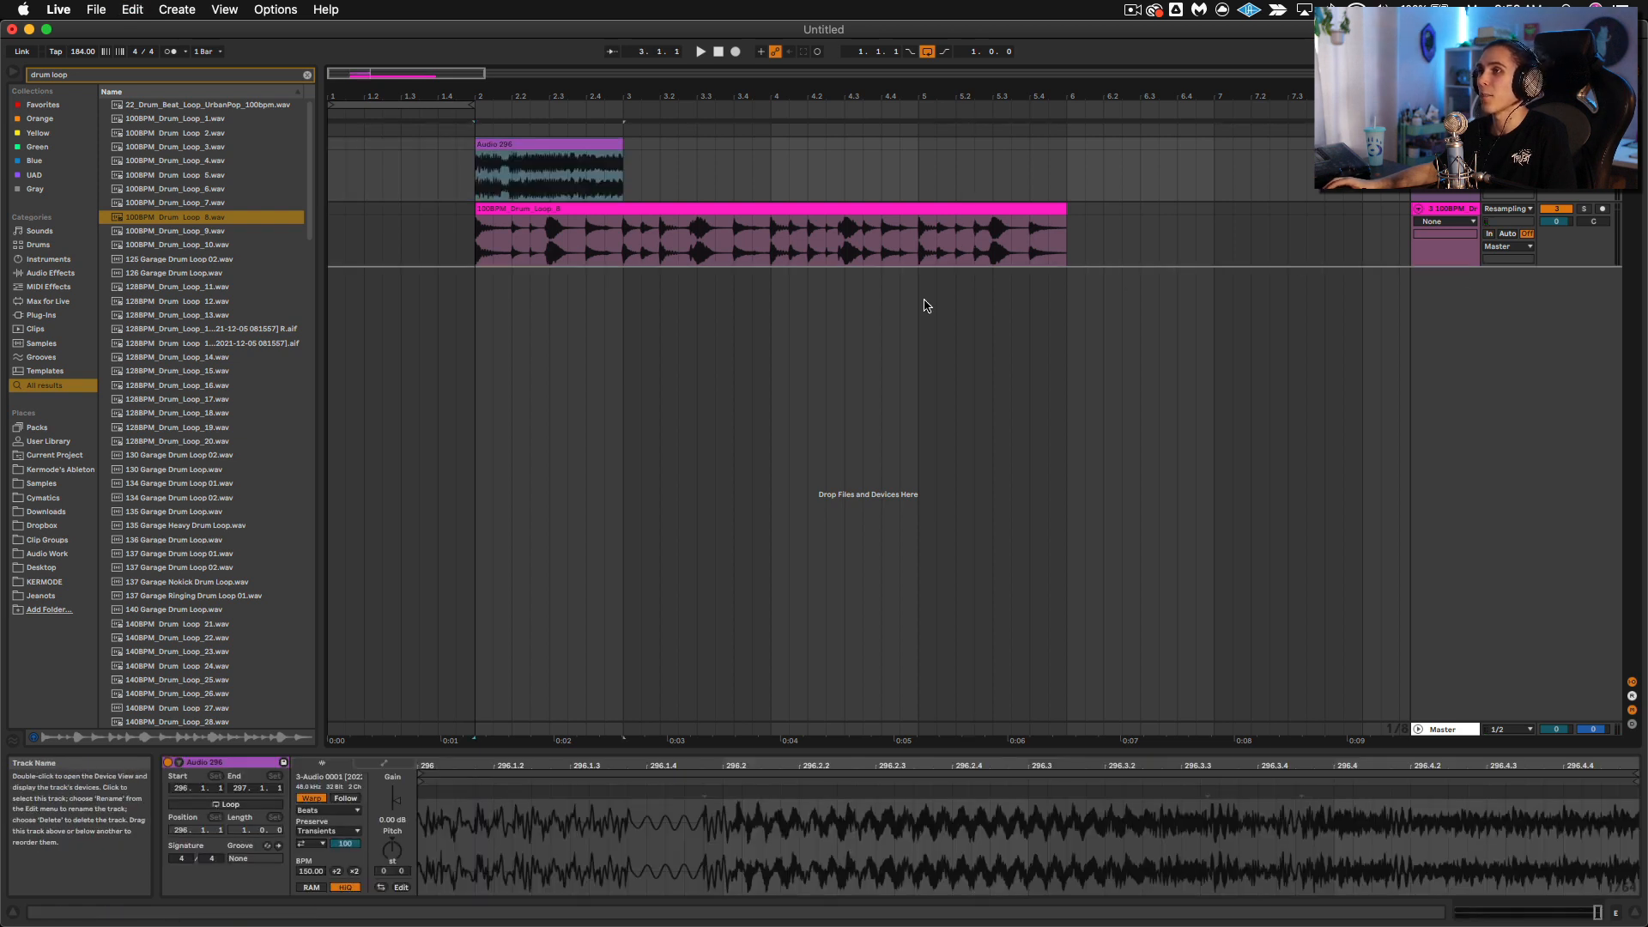
left_click_drag(927, 305, 876, 311)
Step: Quantize the entire resampled bass audio so warp markers snap its transients to the grid
left_click_drag(603, 766, 1635, 768)
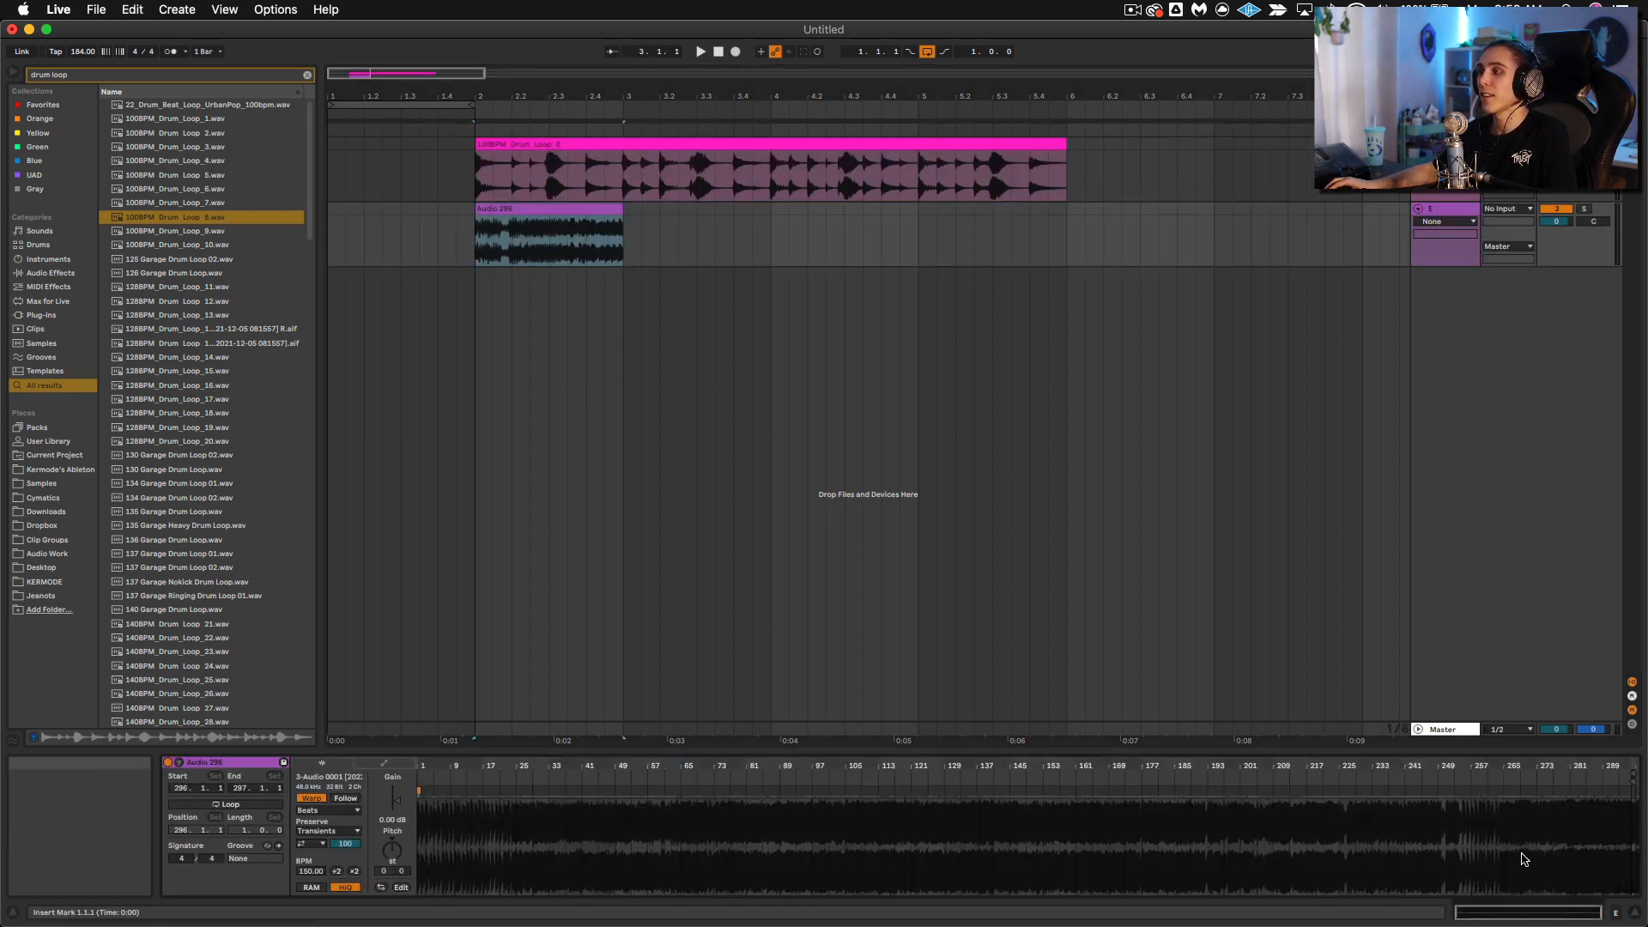
left_click(1490, 846)
key("super+a")
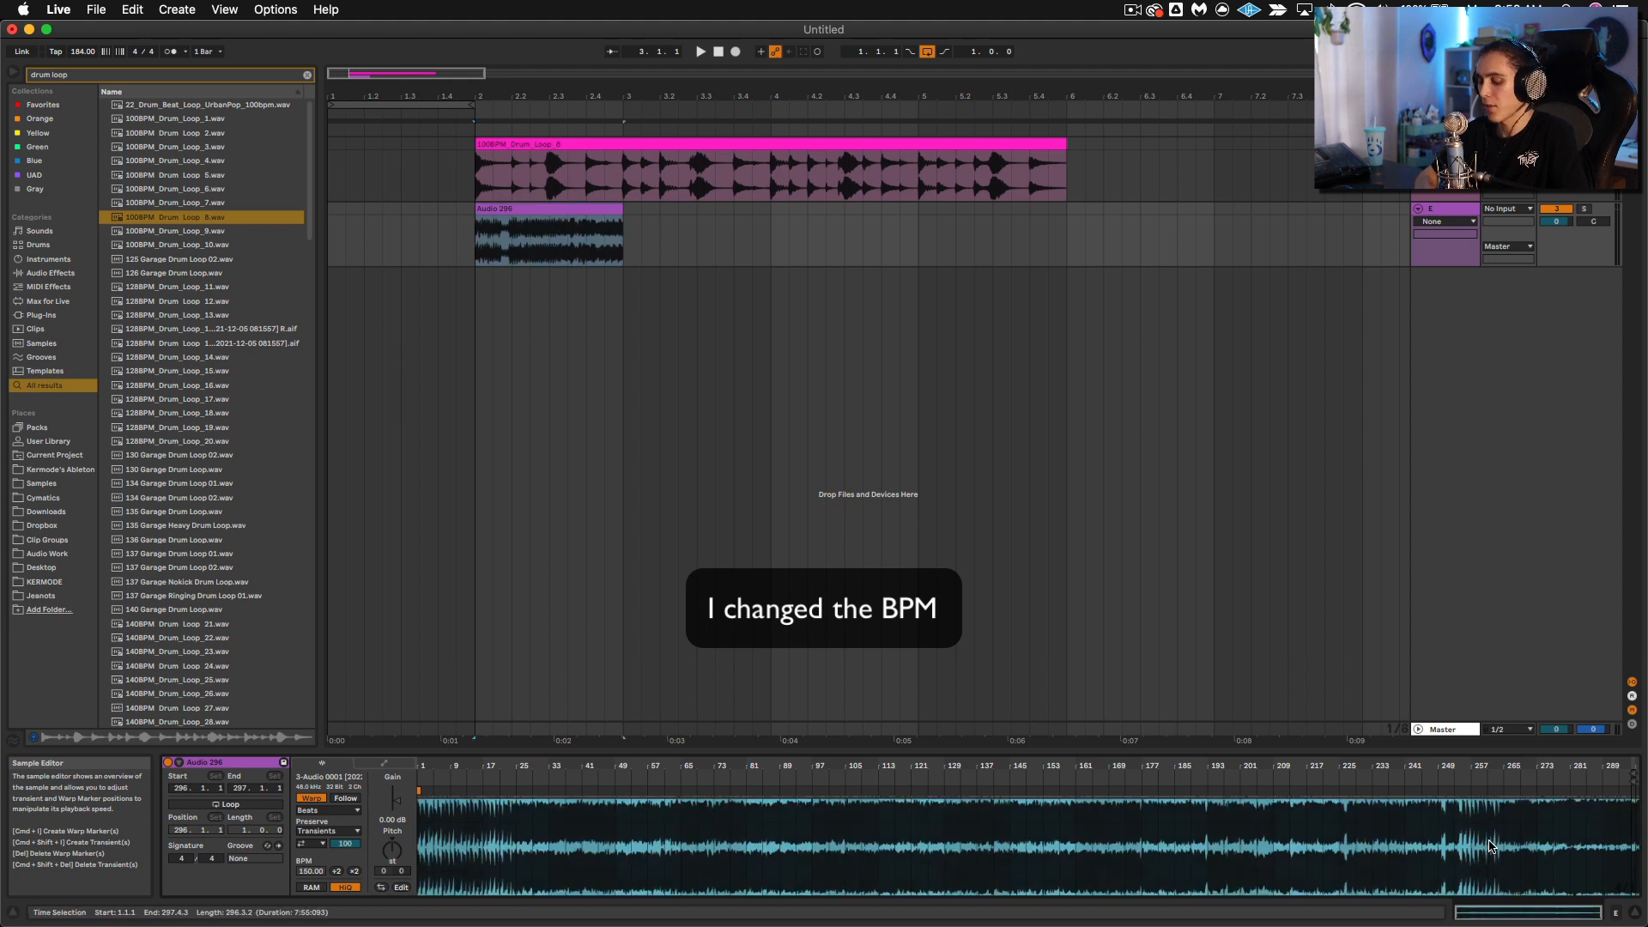
key("super+shift+u")
key("Return")
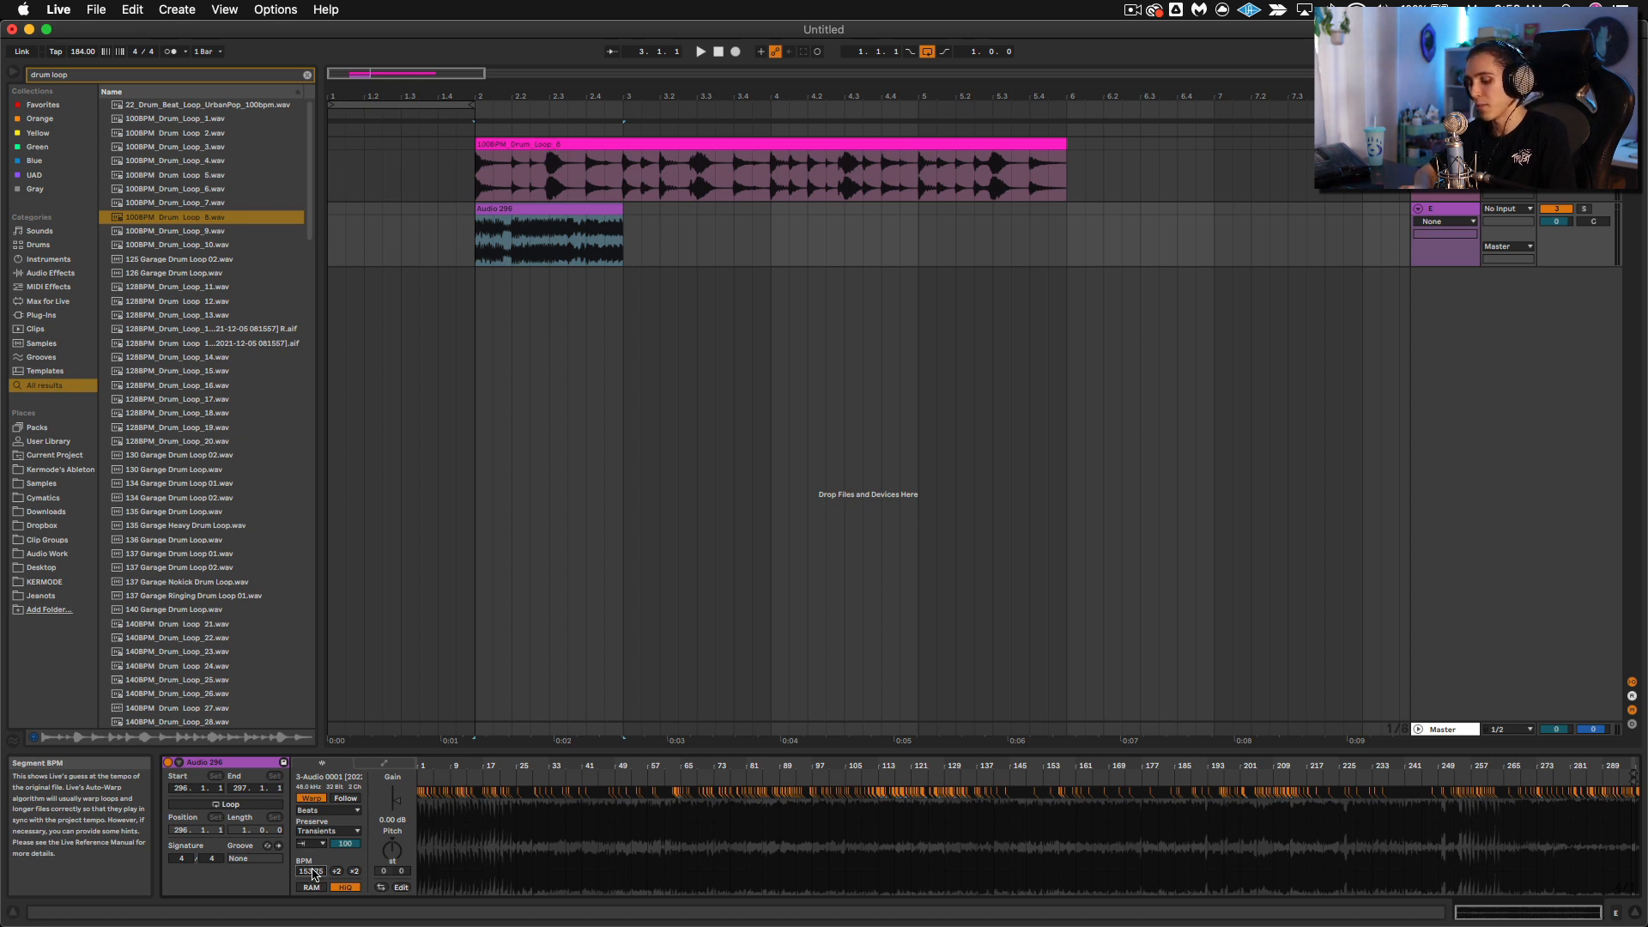
left_click(773, 519)
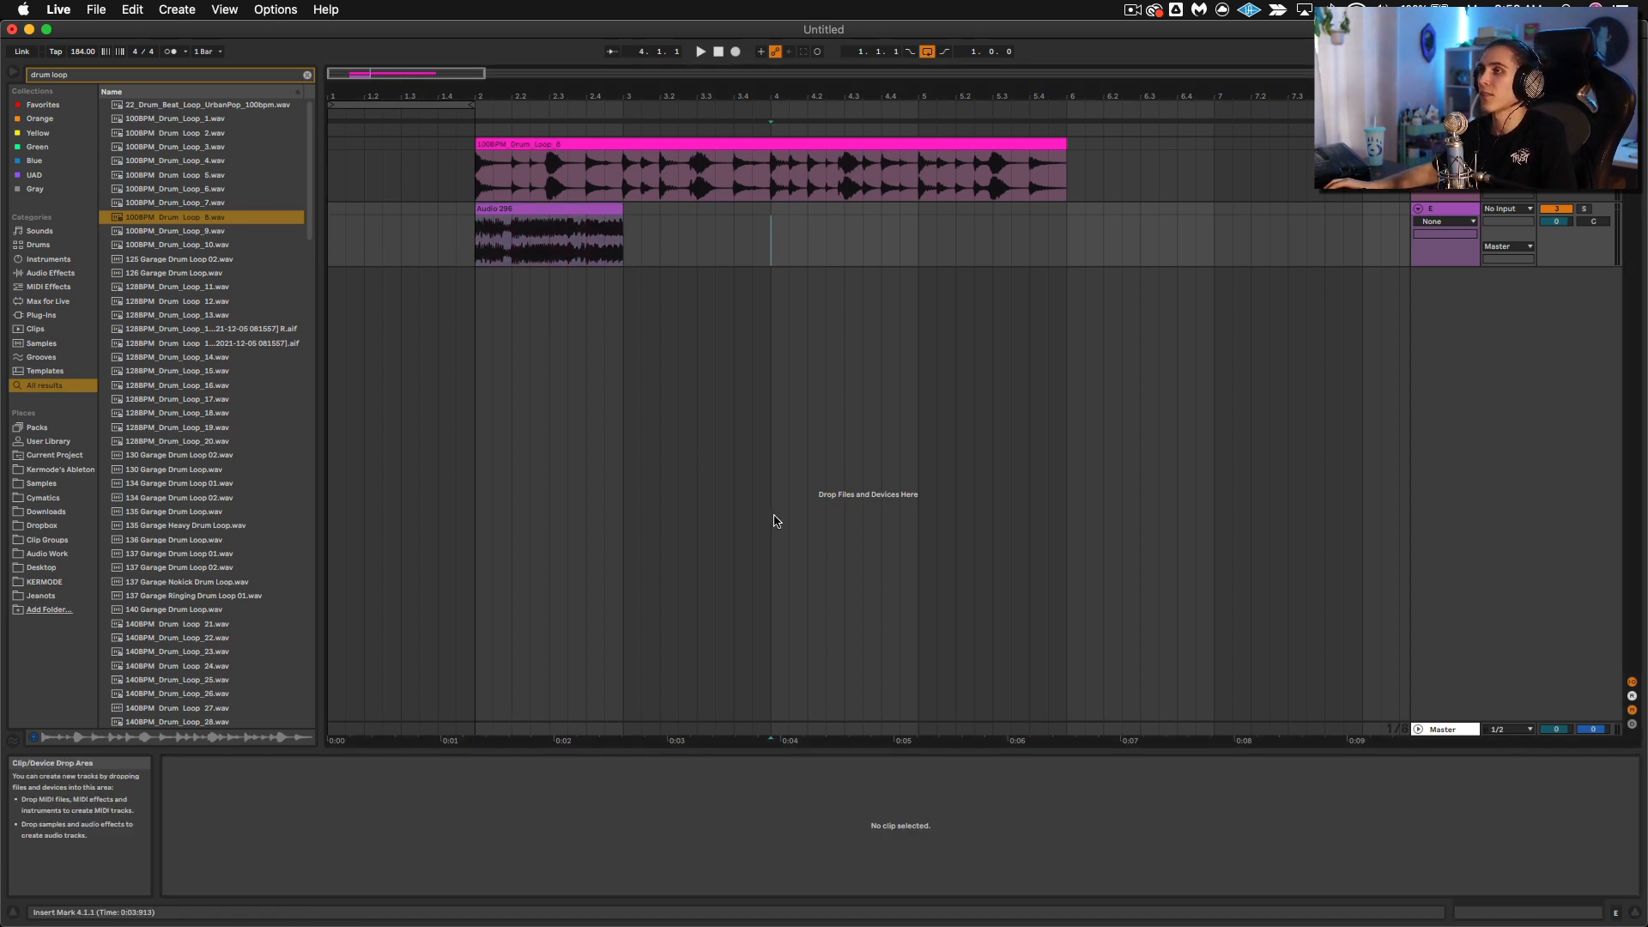
Step: Audition the quantized bass clip together with the drum loop from bar 2
left_click(525, 225)
key("space")
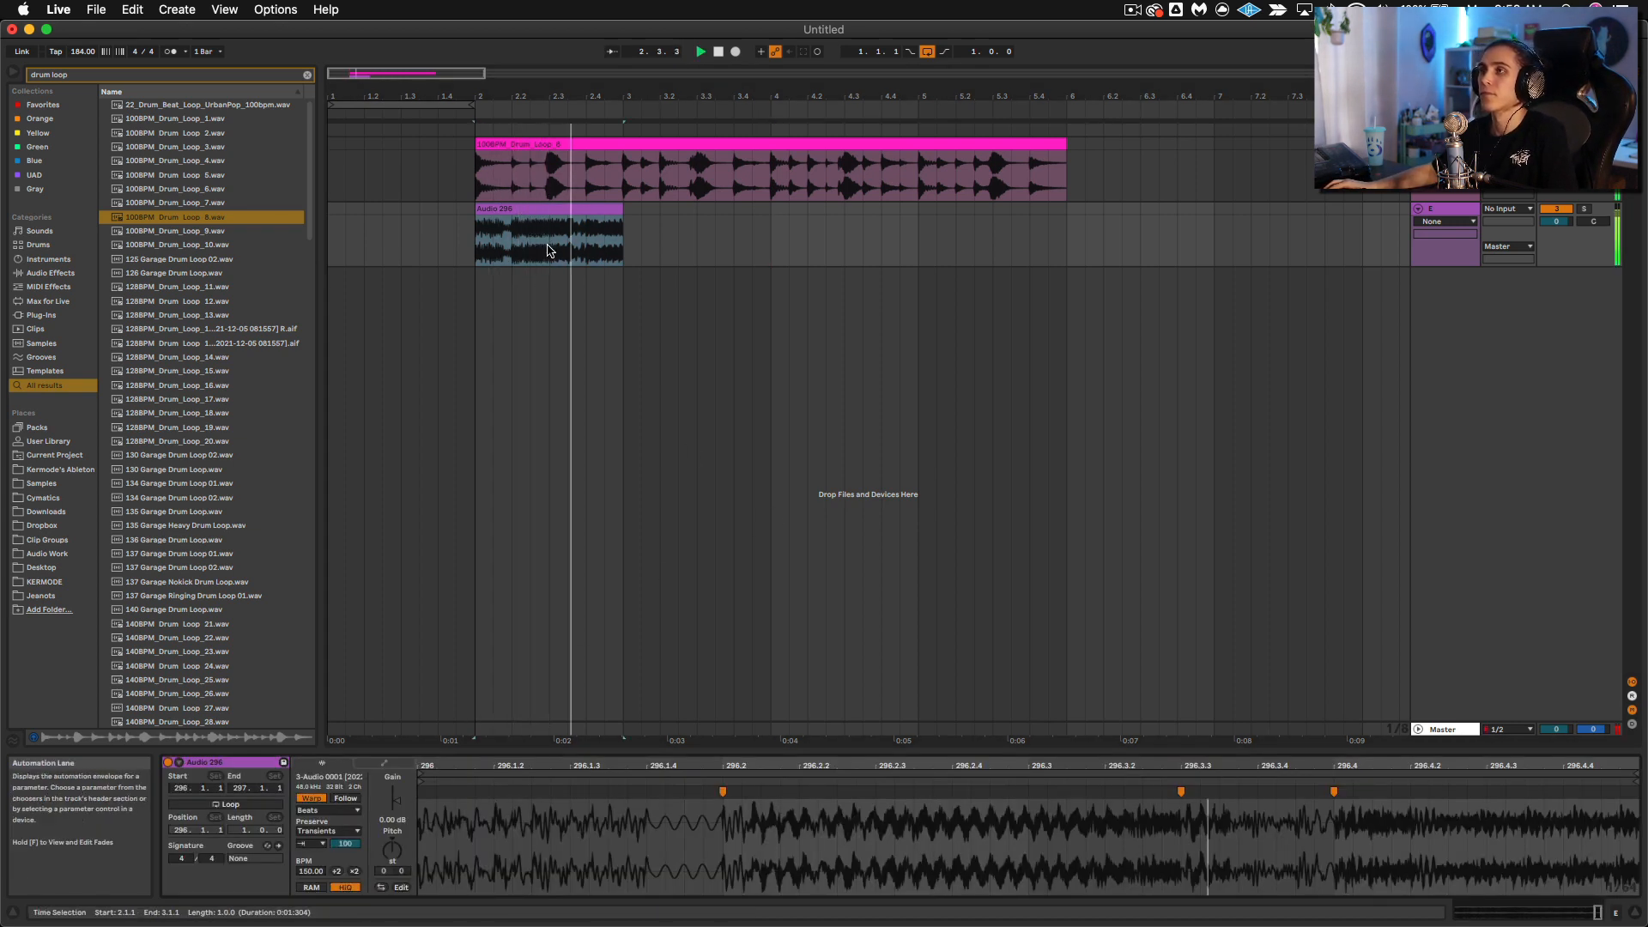
key("space")
key("space")
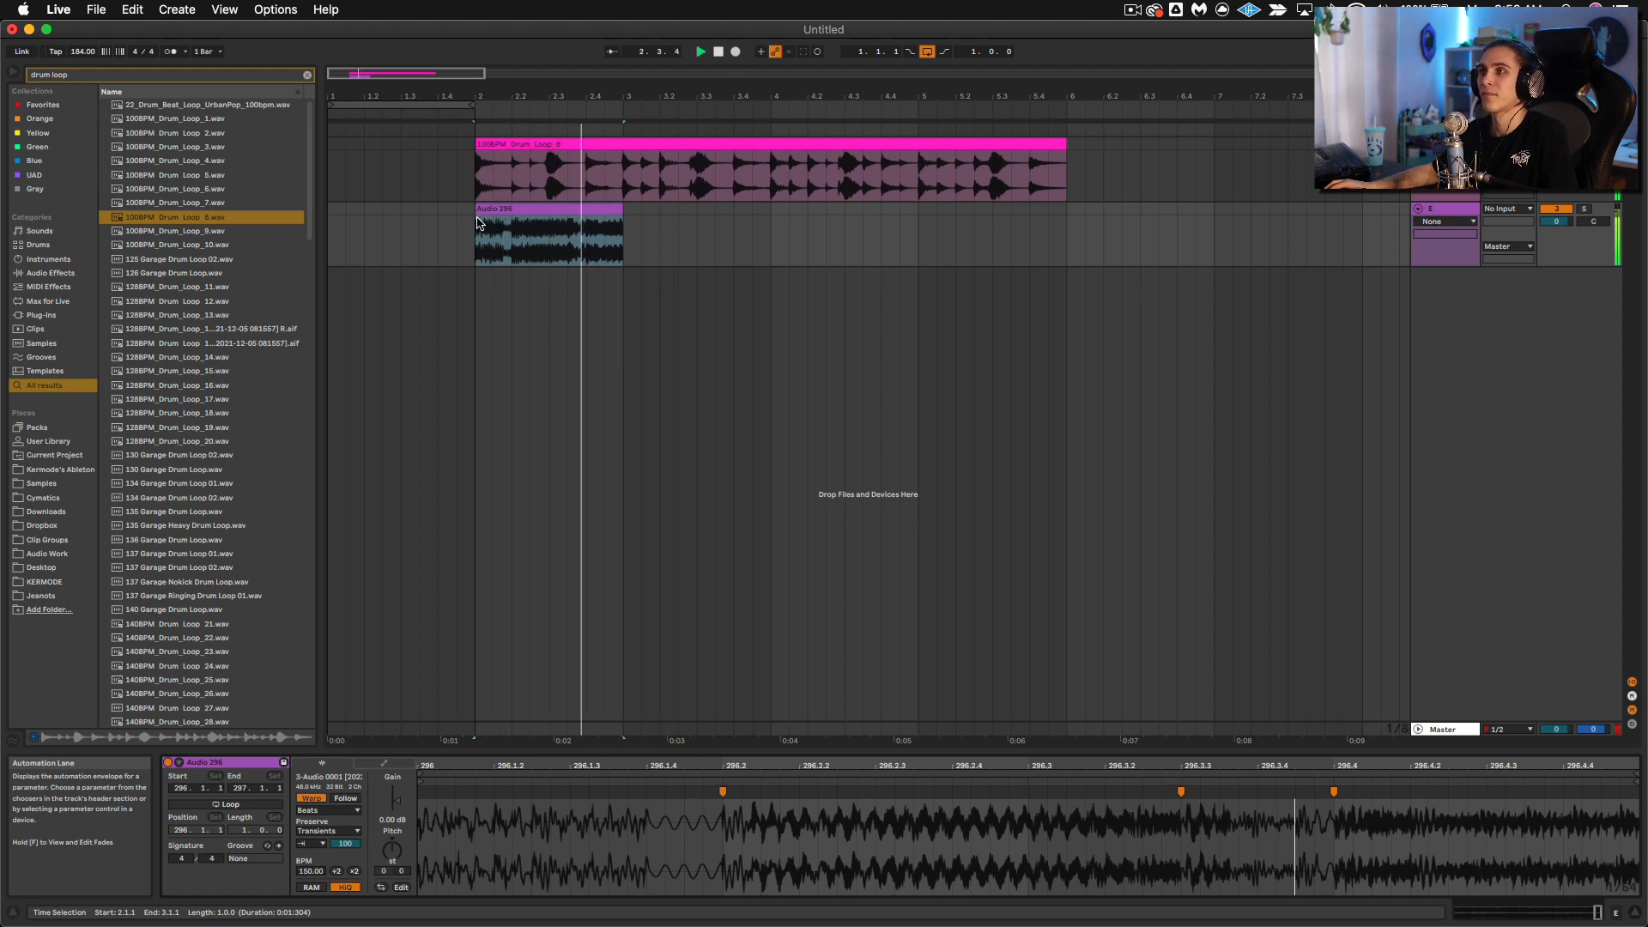
key("space")
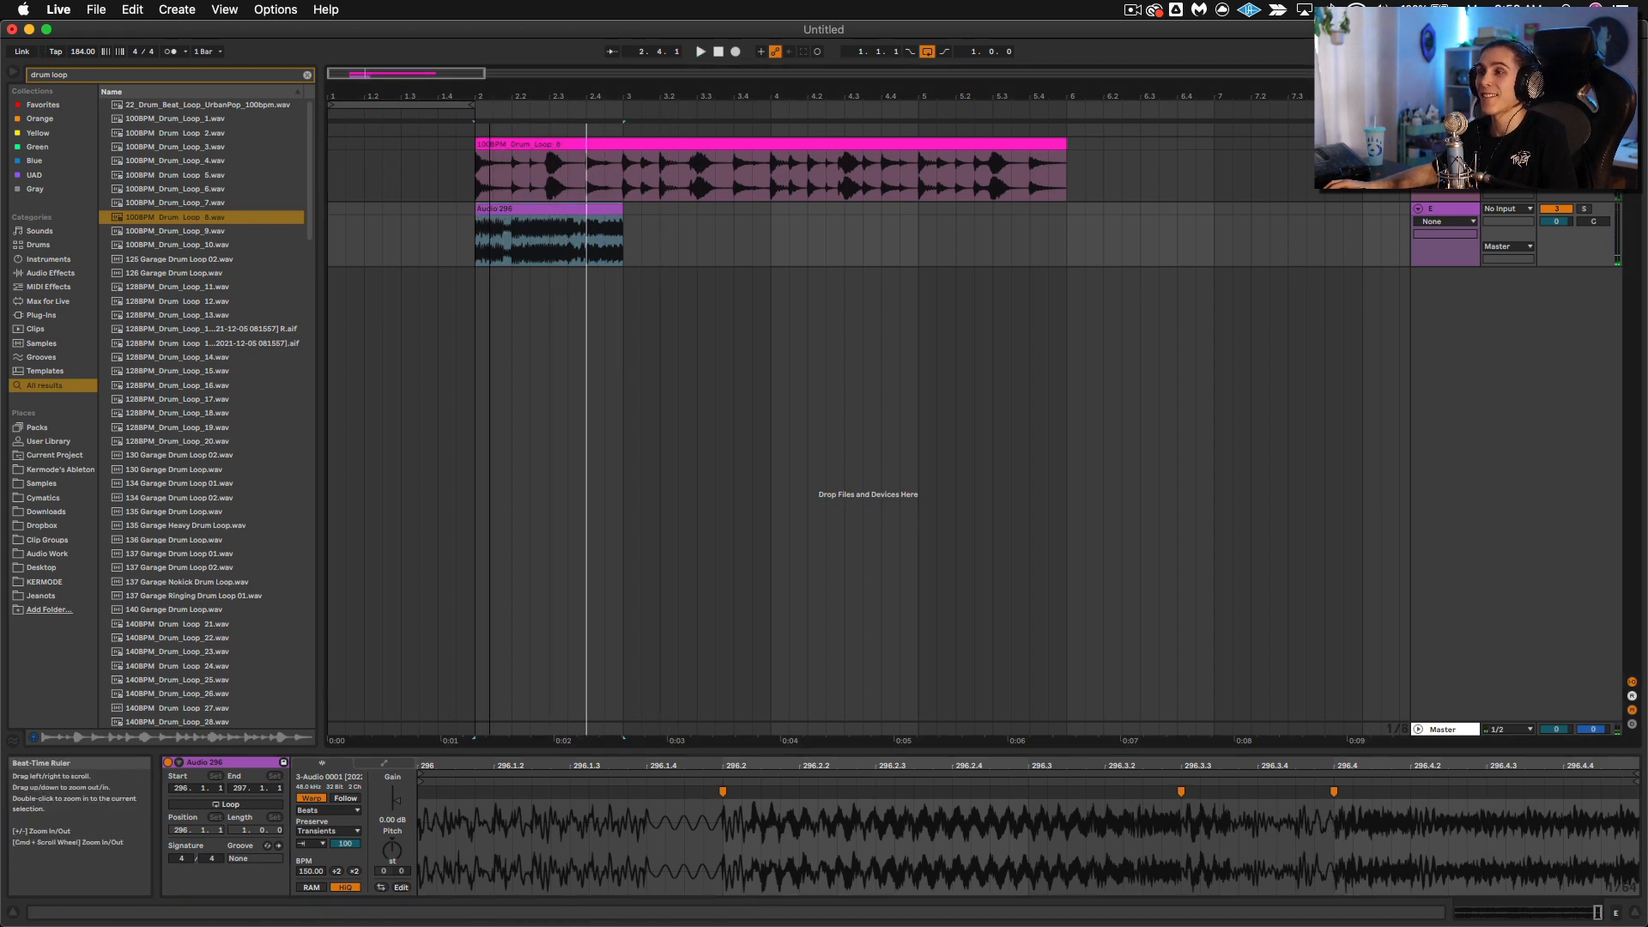
Step: Add a short fade-in and a short fade-out to the one-bar bass clip at bar 2
left_click_drag(494, 92, 460, 251)
left_click(450, 229)
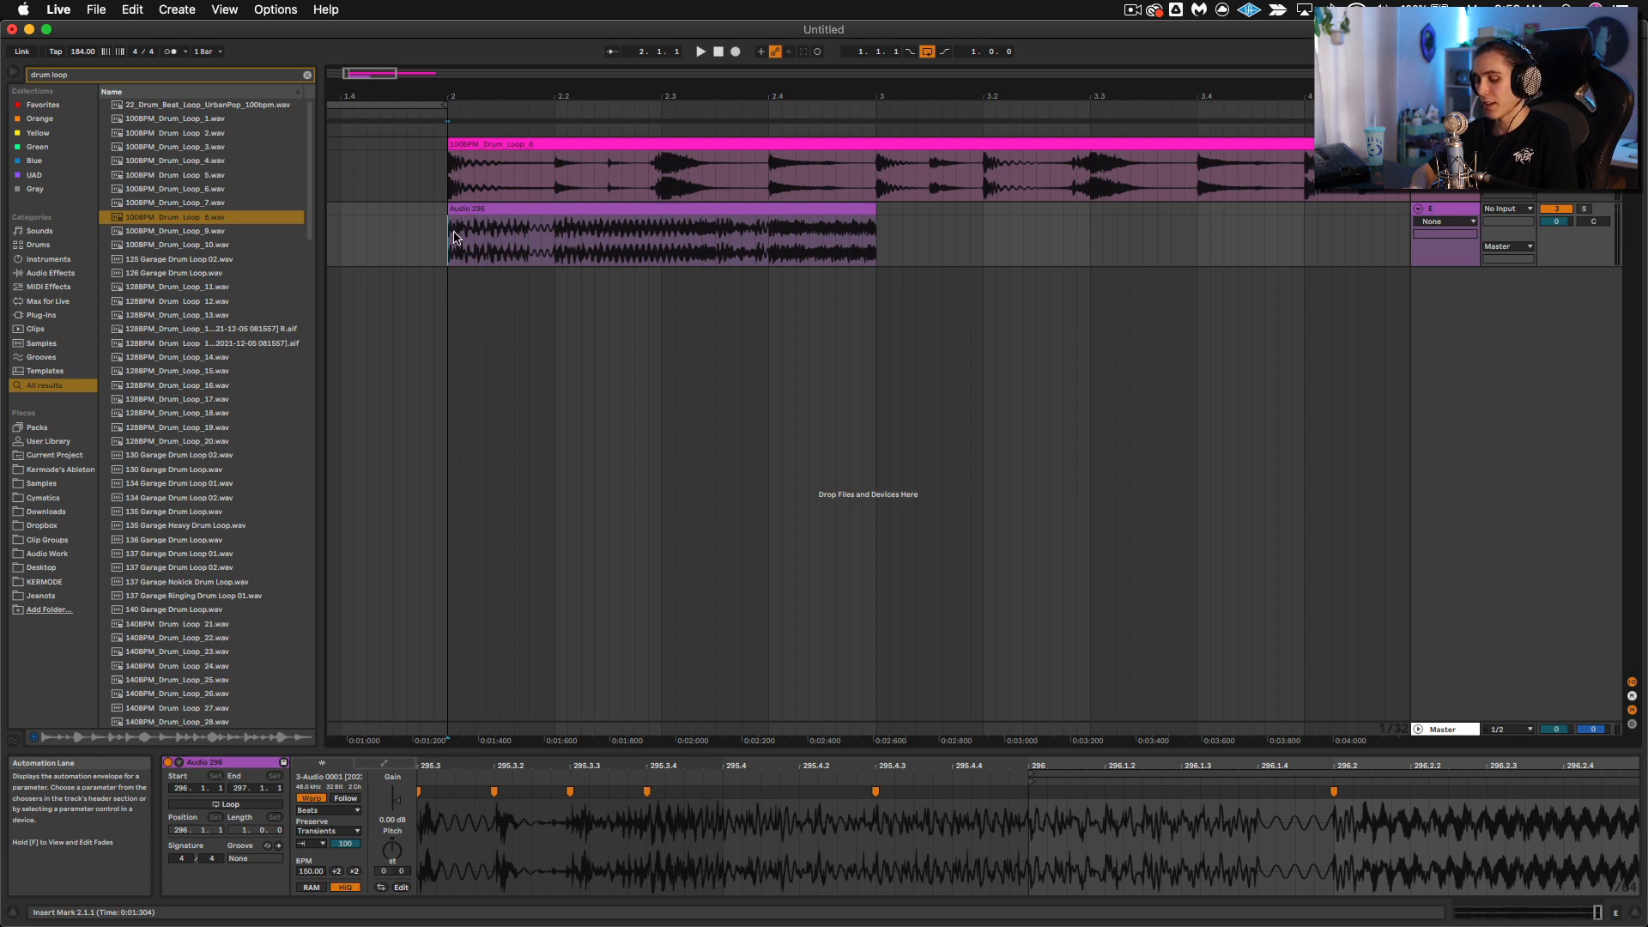
left_click(452, 233)
left_click(453, 210)
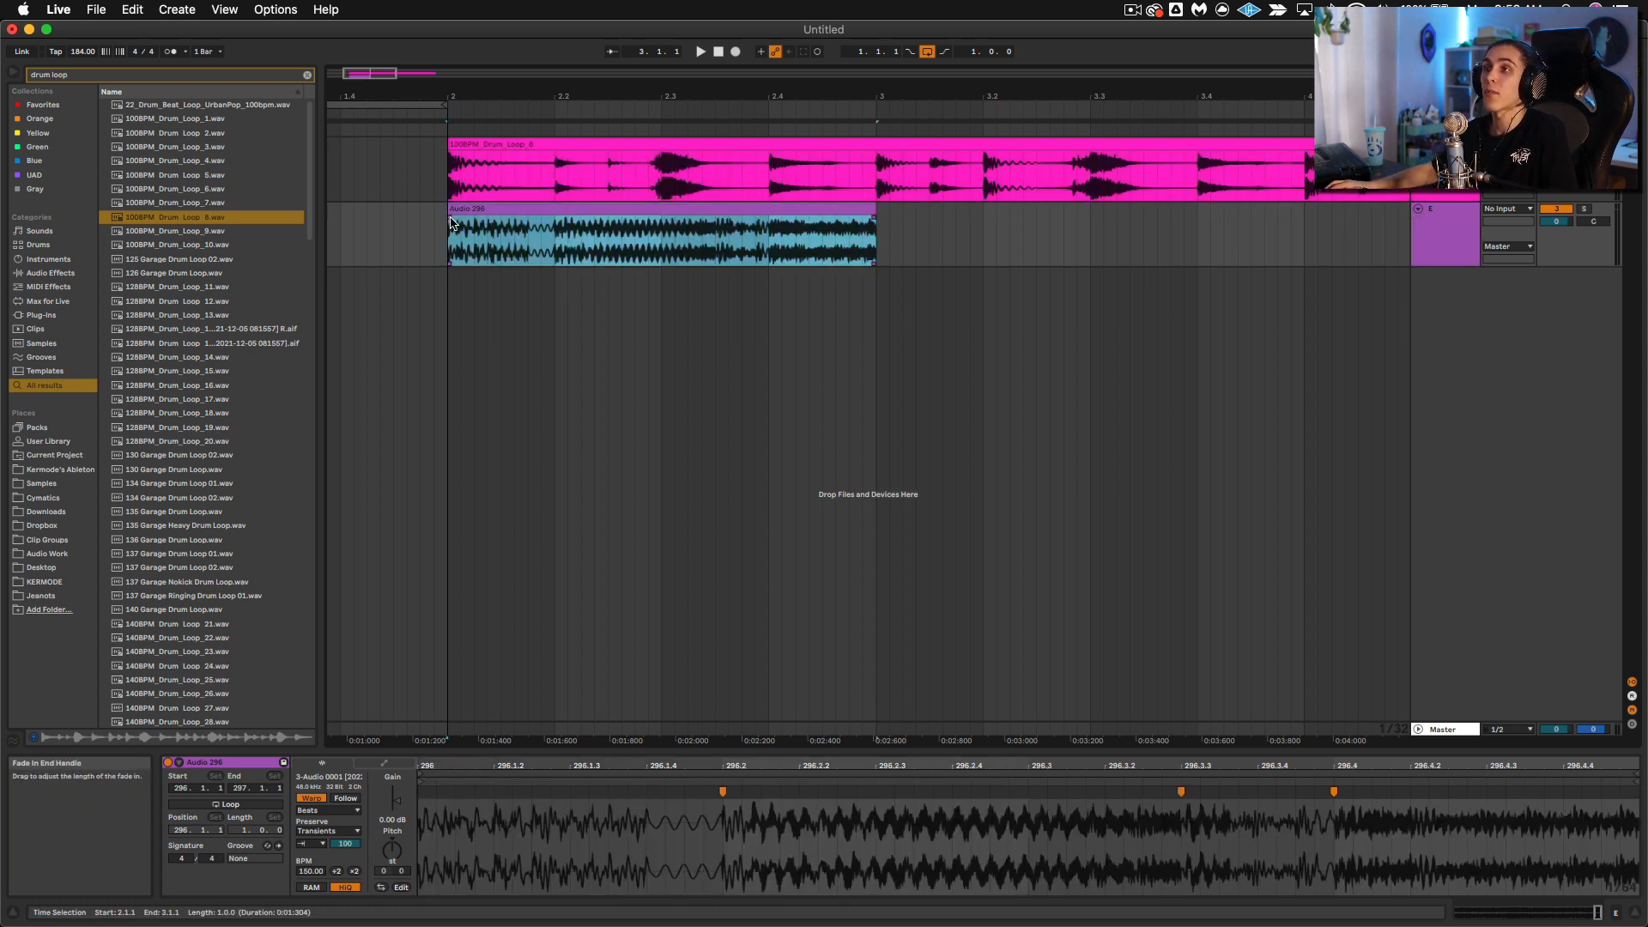
left_click_drag(450, 218, 471, 219)
left_click(481, 207)
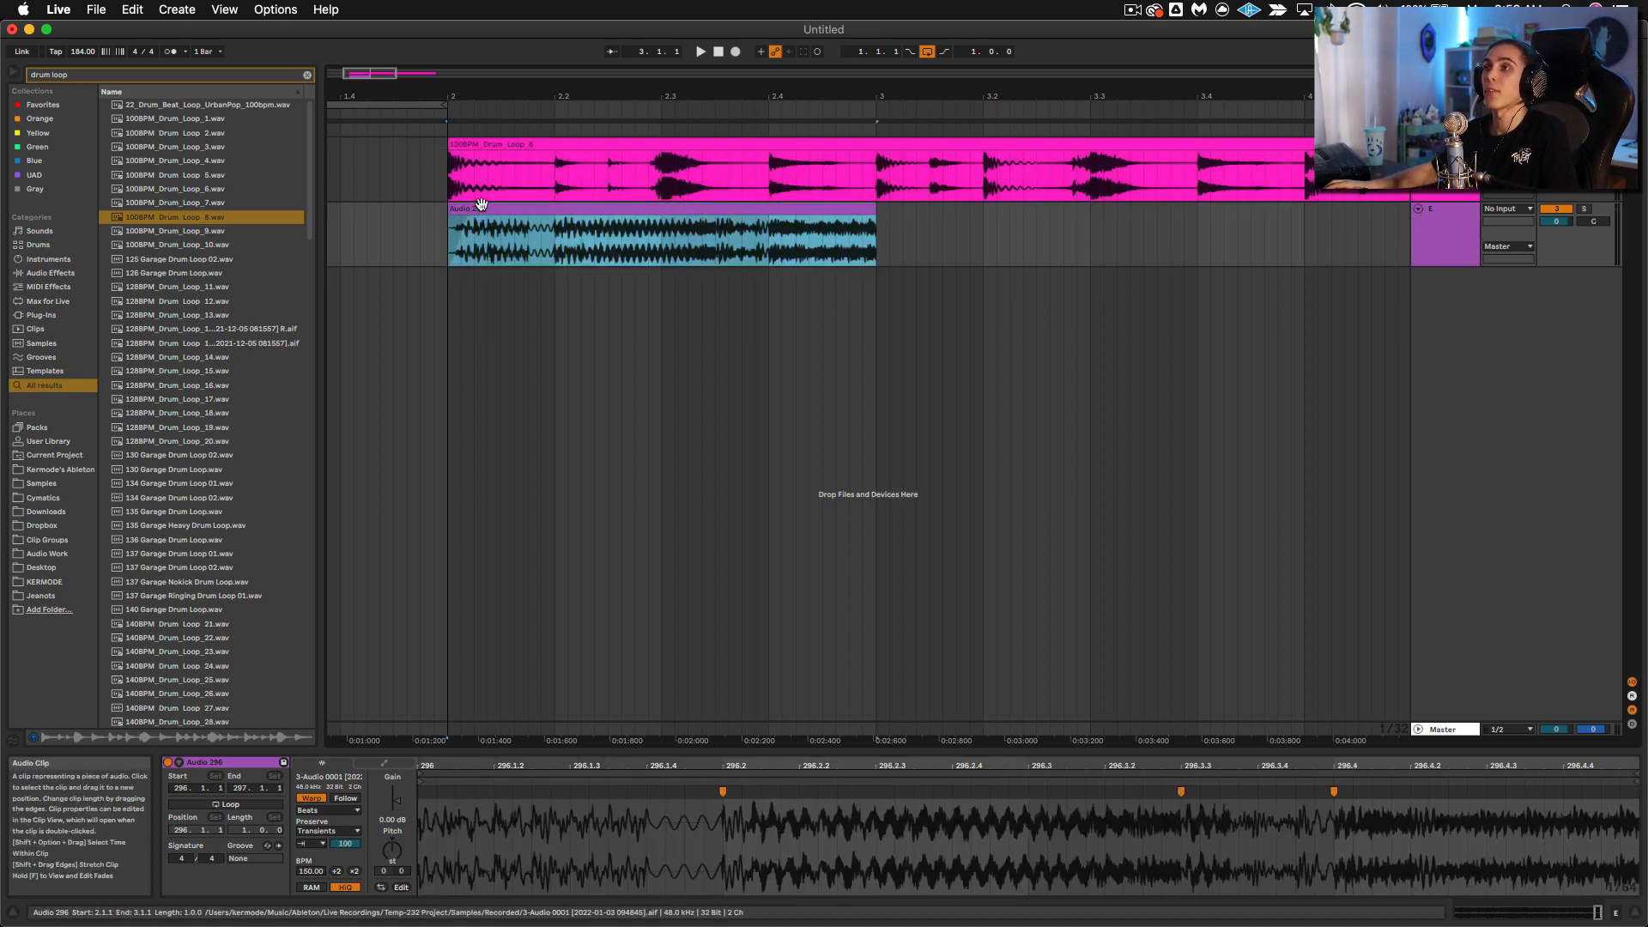
left_click_drag(875, 218, 867, 220)
left_click(864, 209)
left_click(817, 363)
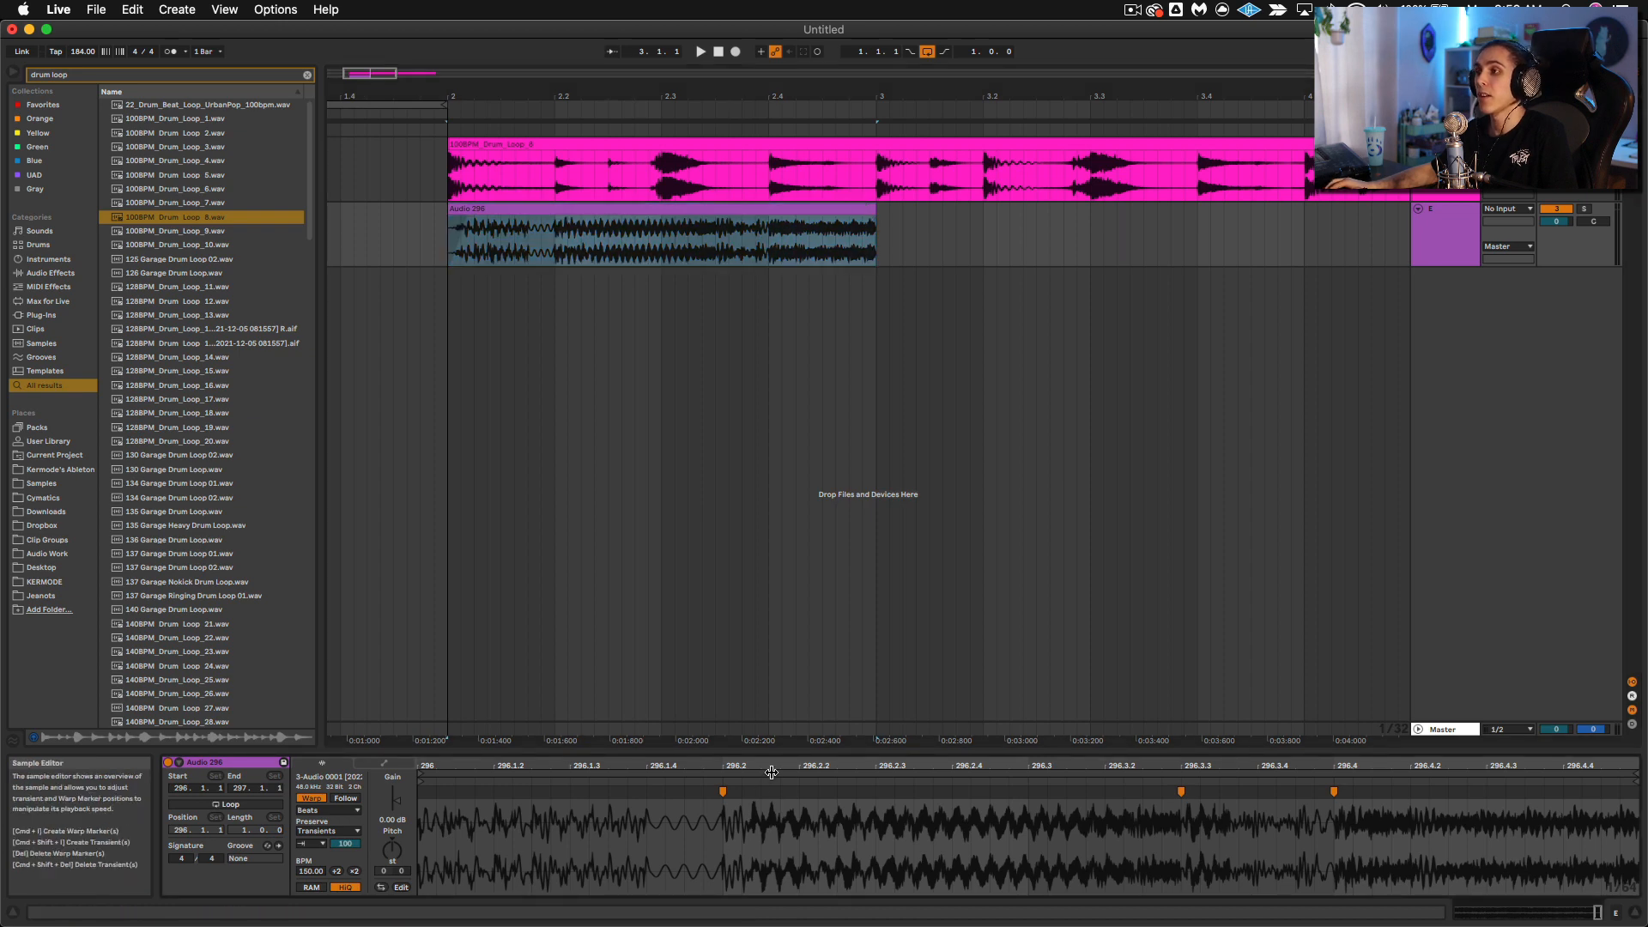
Step: Move the bass clip's start marker to around bar 271 of the recording and audition it
mouse_move(769, 769)
left_mouse_down()
mouse_move(1628, 783)
mouse_move(902, 782)
mouse_move(606, 811)
left_mouse_up()
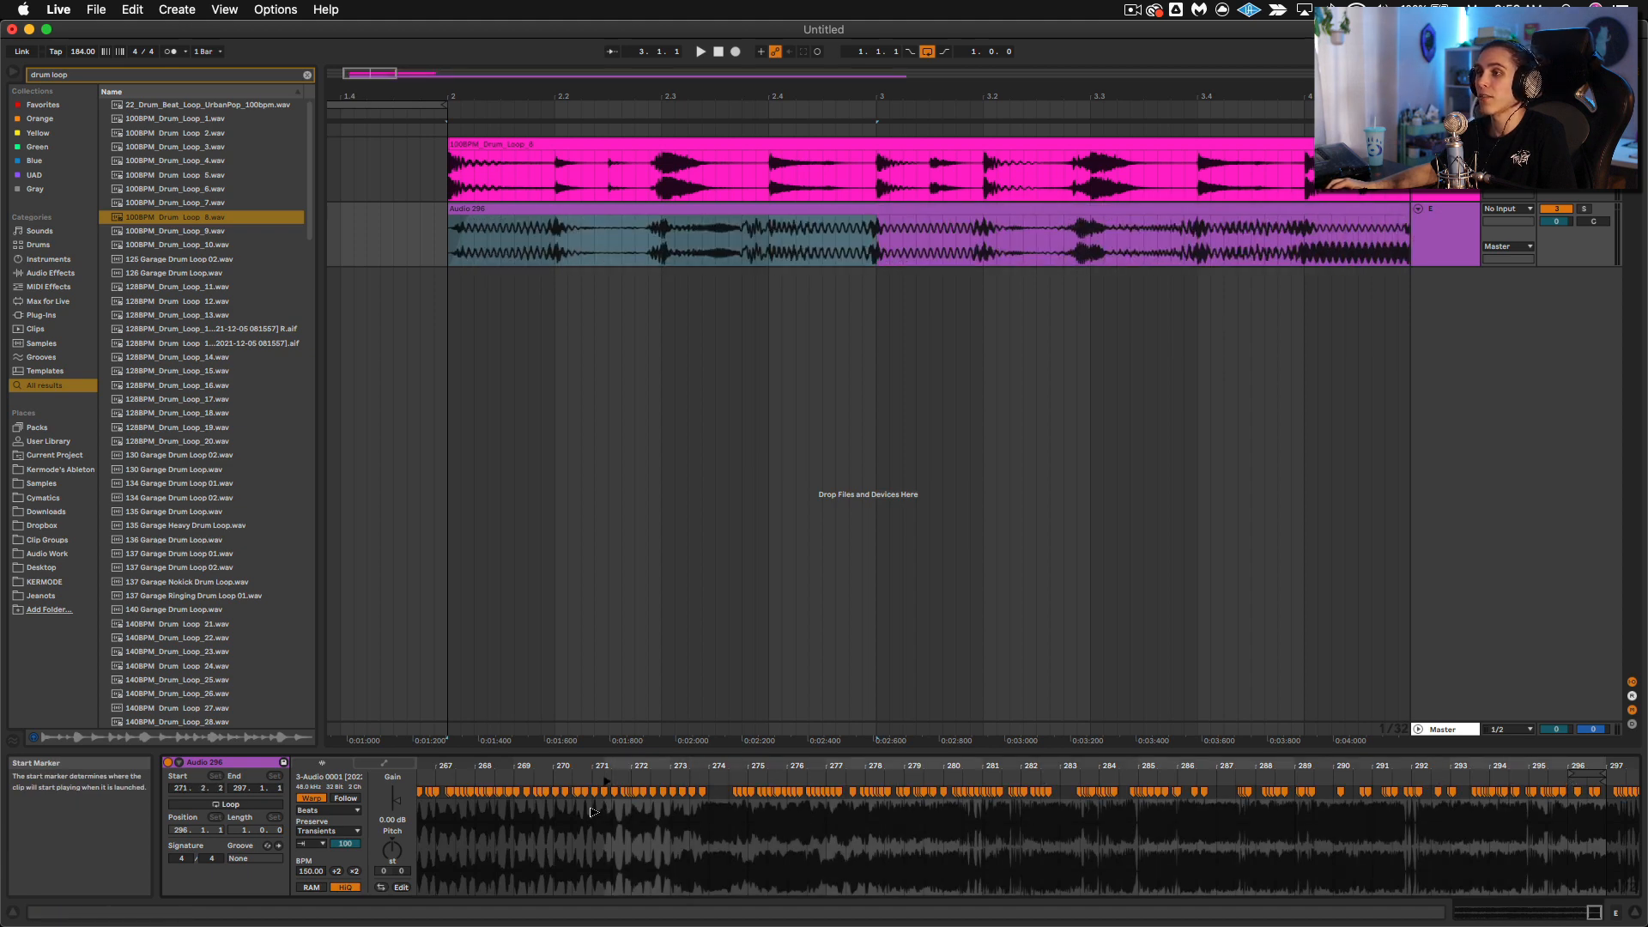
key("space")
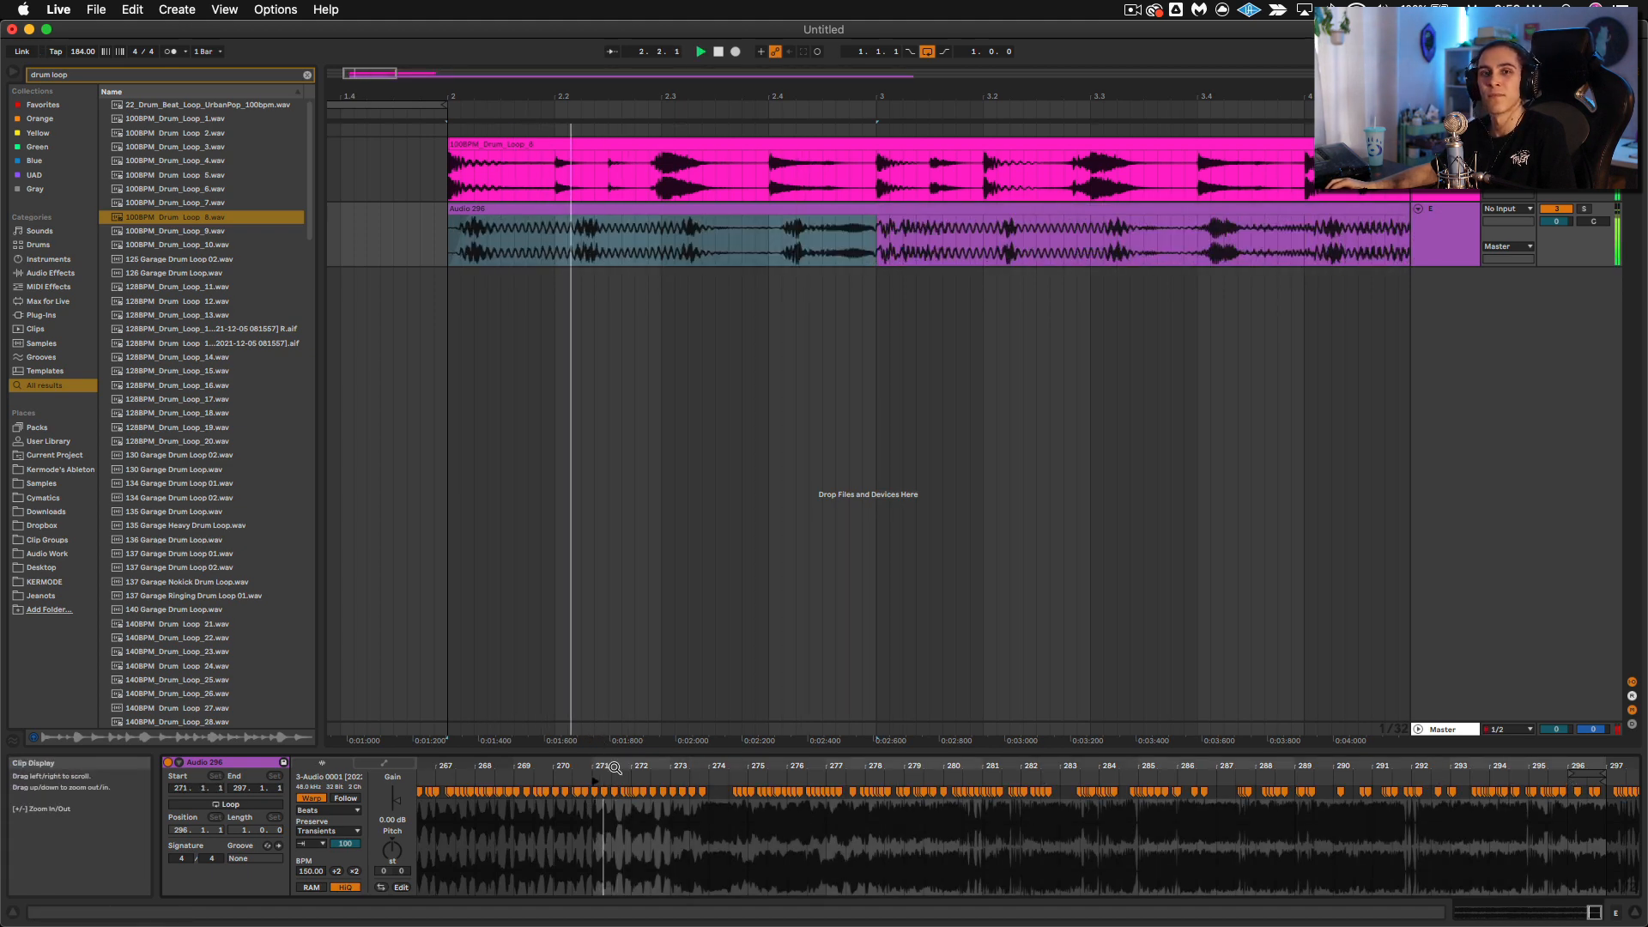
key("space")
Step: Copy the opening half-bar bass clips on both bass tracks to bar 4
left_click_drag(688, 96, 687, 61)
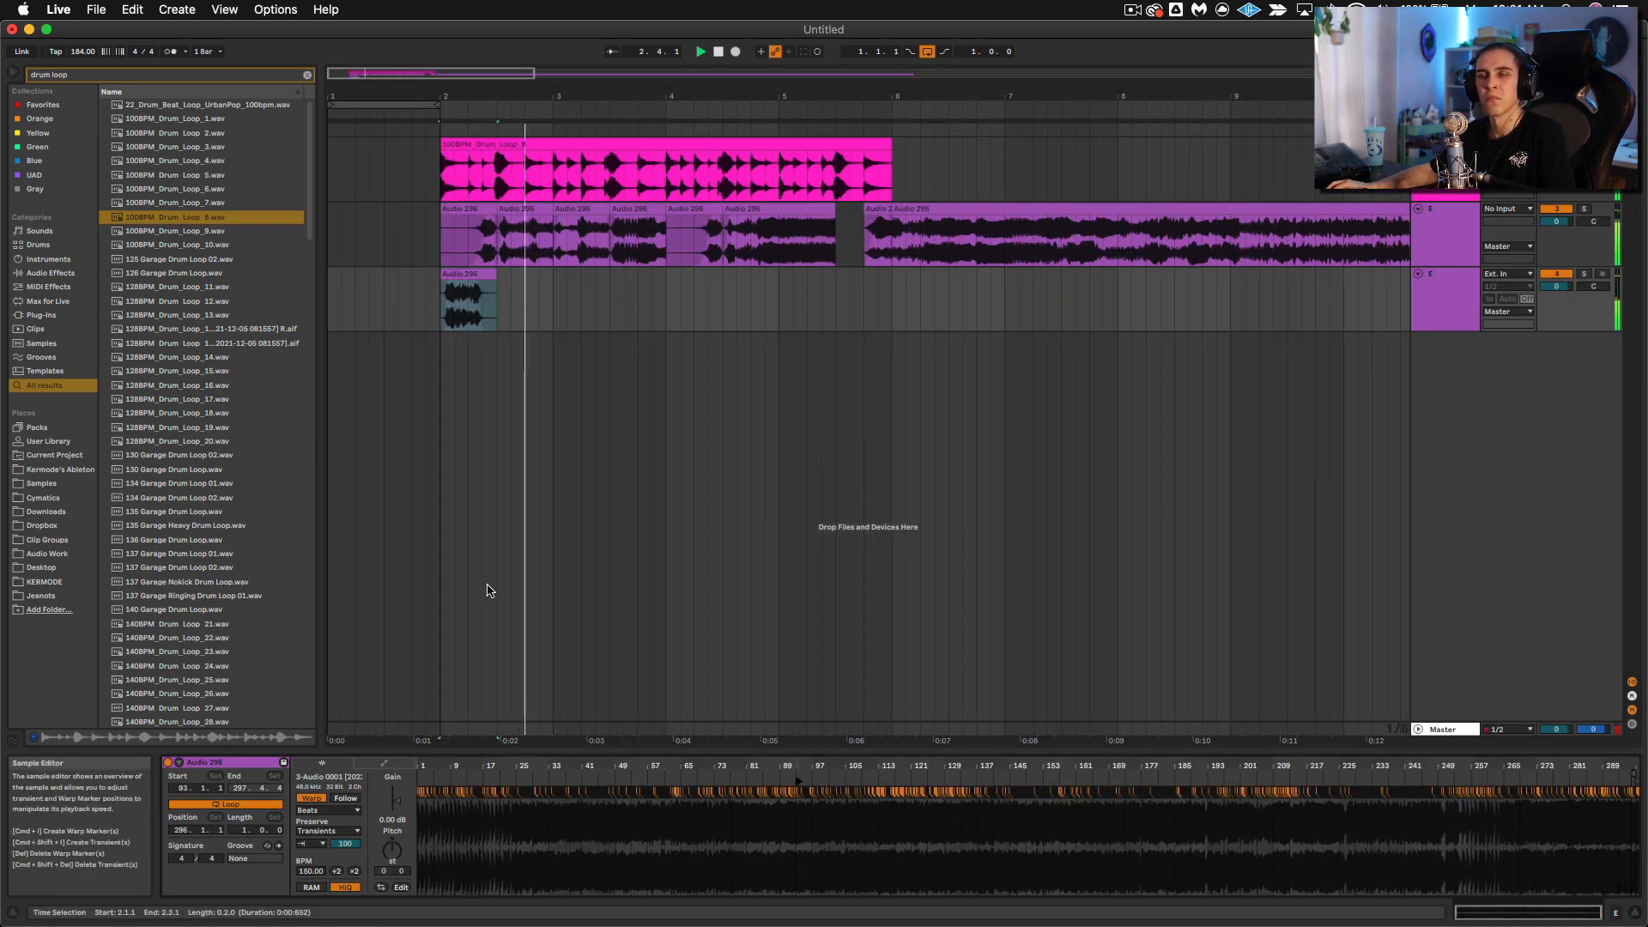
left_click(478, 273)
left_click(481, 209, "shift")
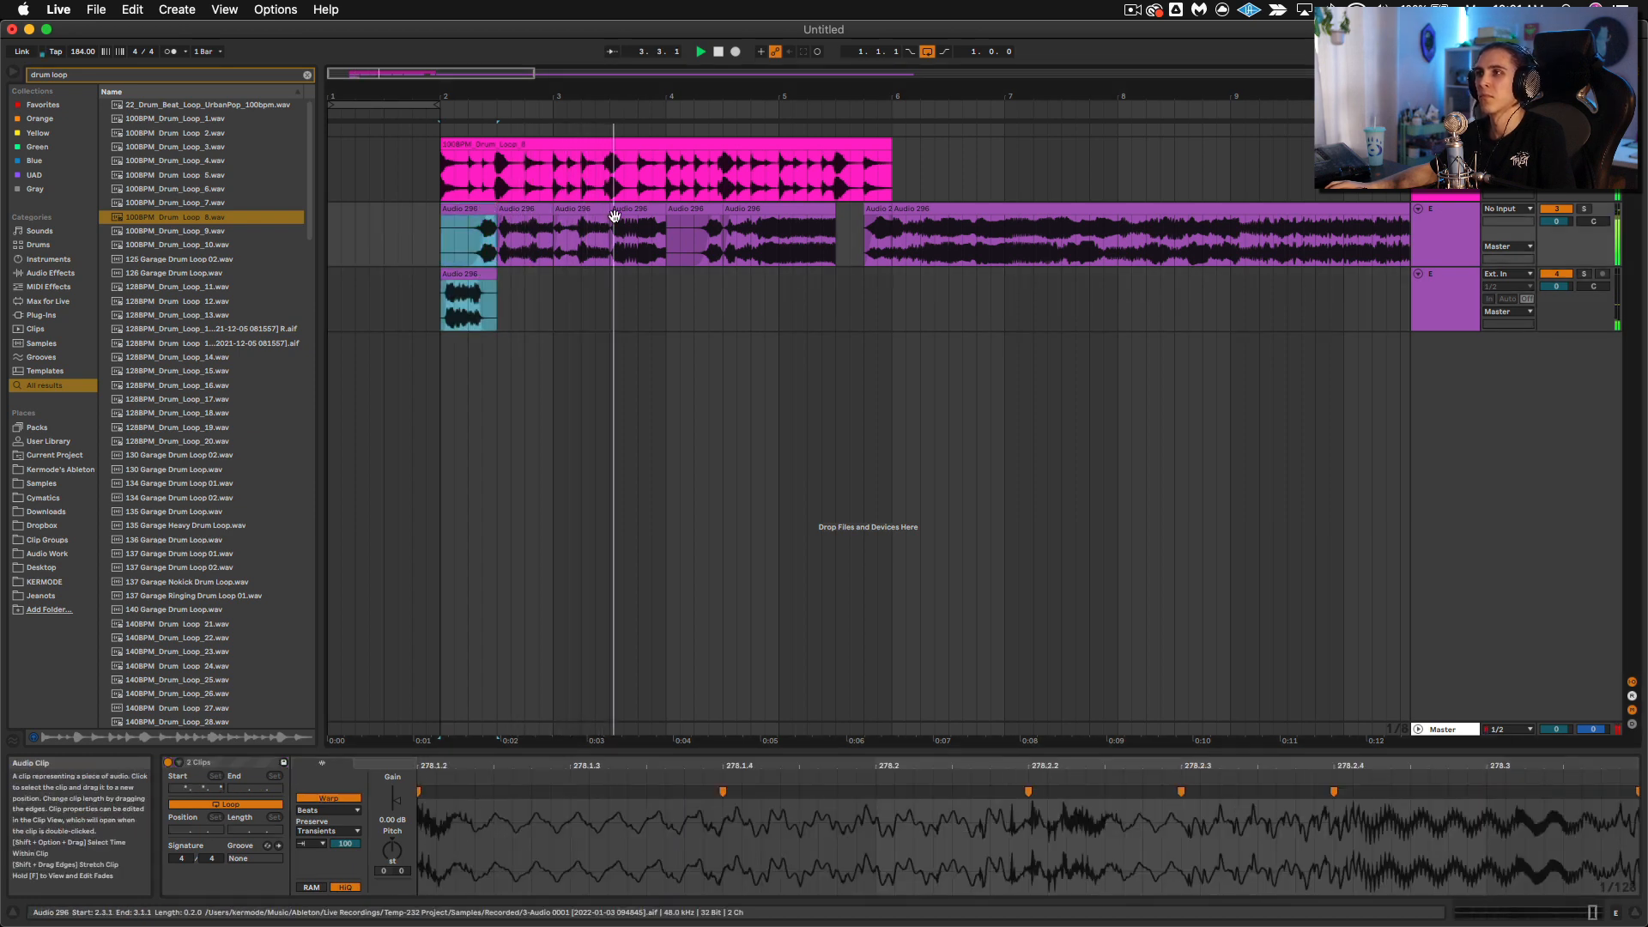
left_click(677, 209)
key("super+v")
left_click(737, 211)
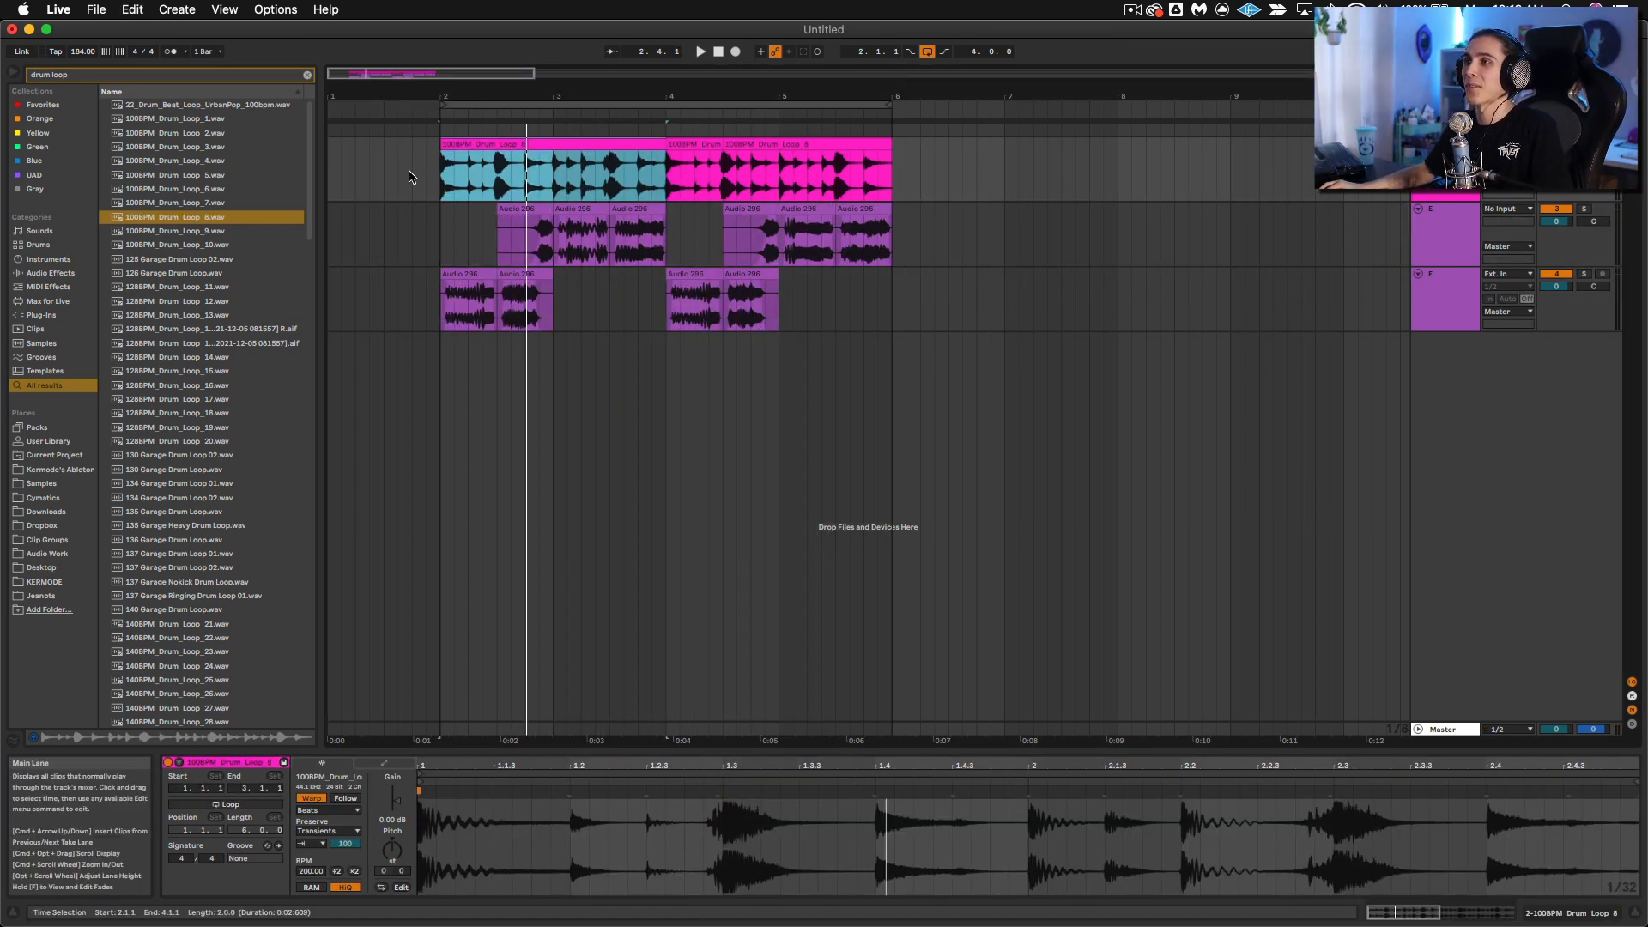
Step: Play the first clip on the lower bass track, and halve and double its original tempo back to 300 BPM
left_click(470, 278)
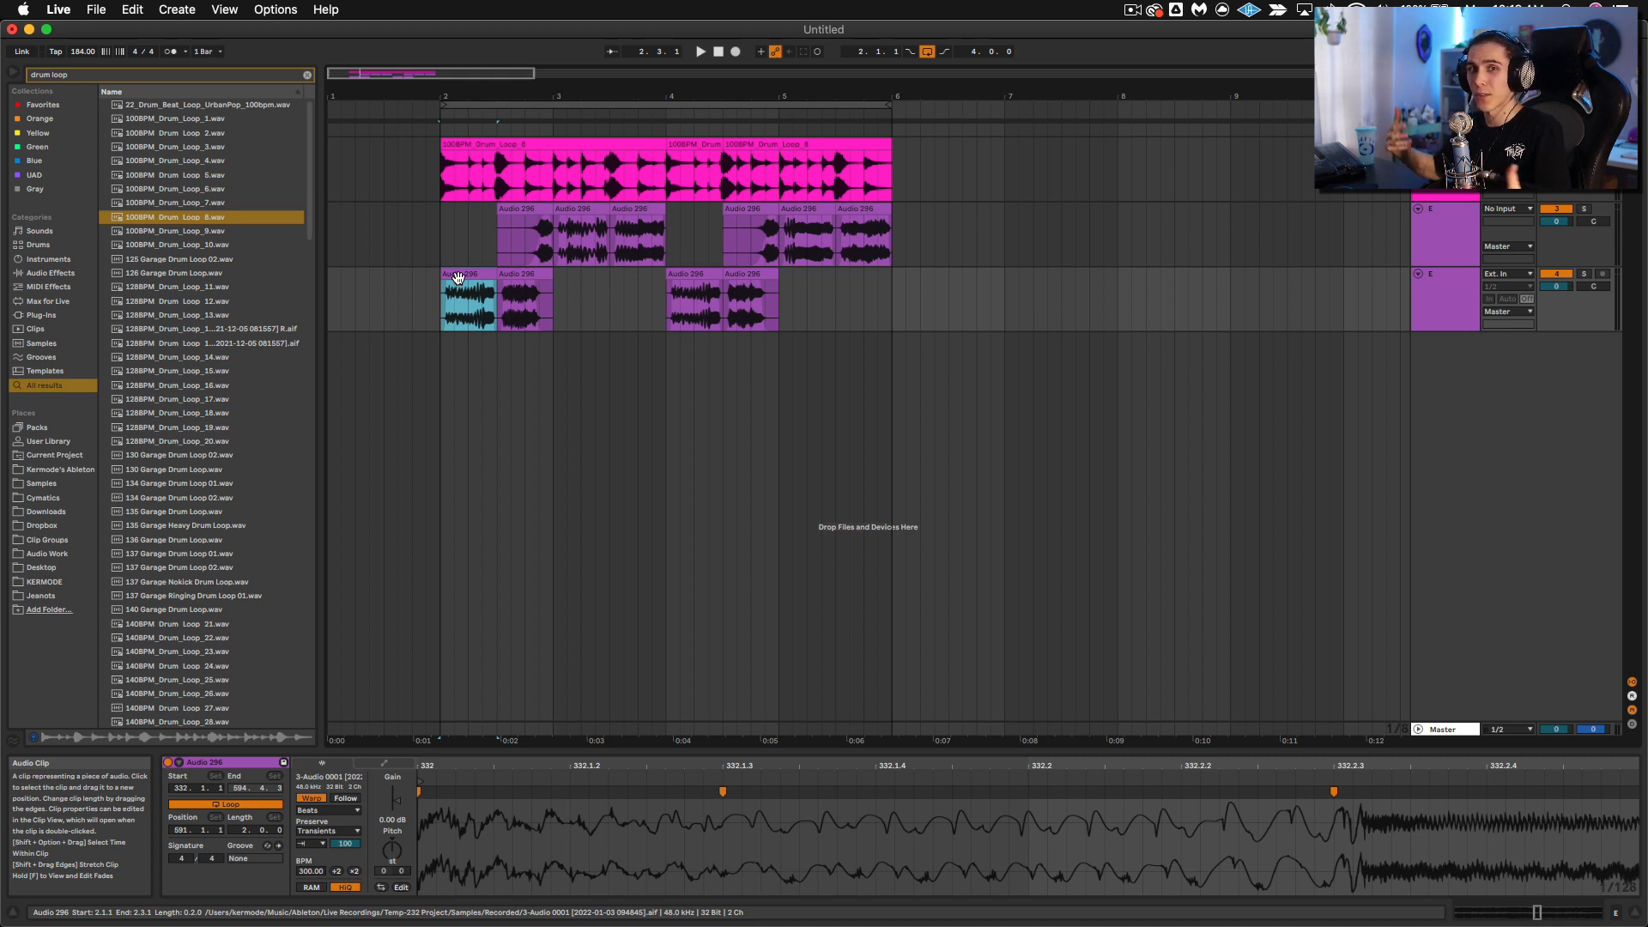
key("space")
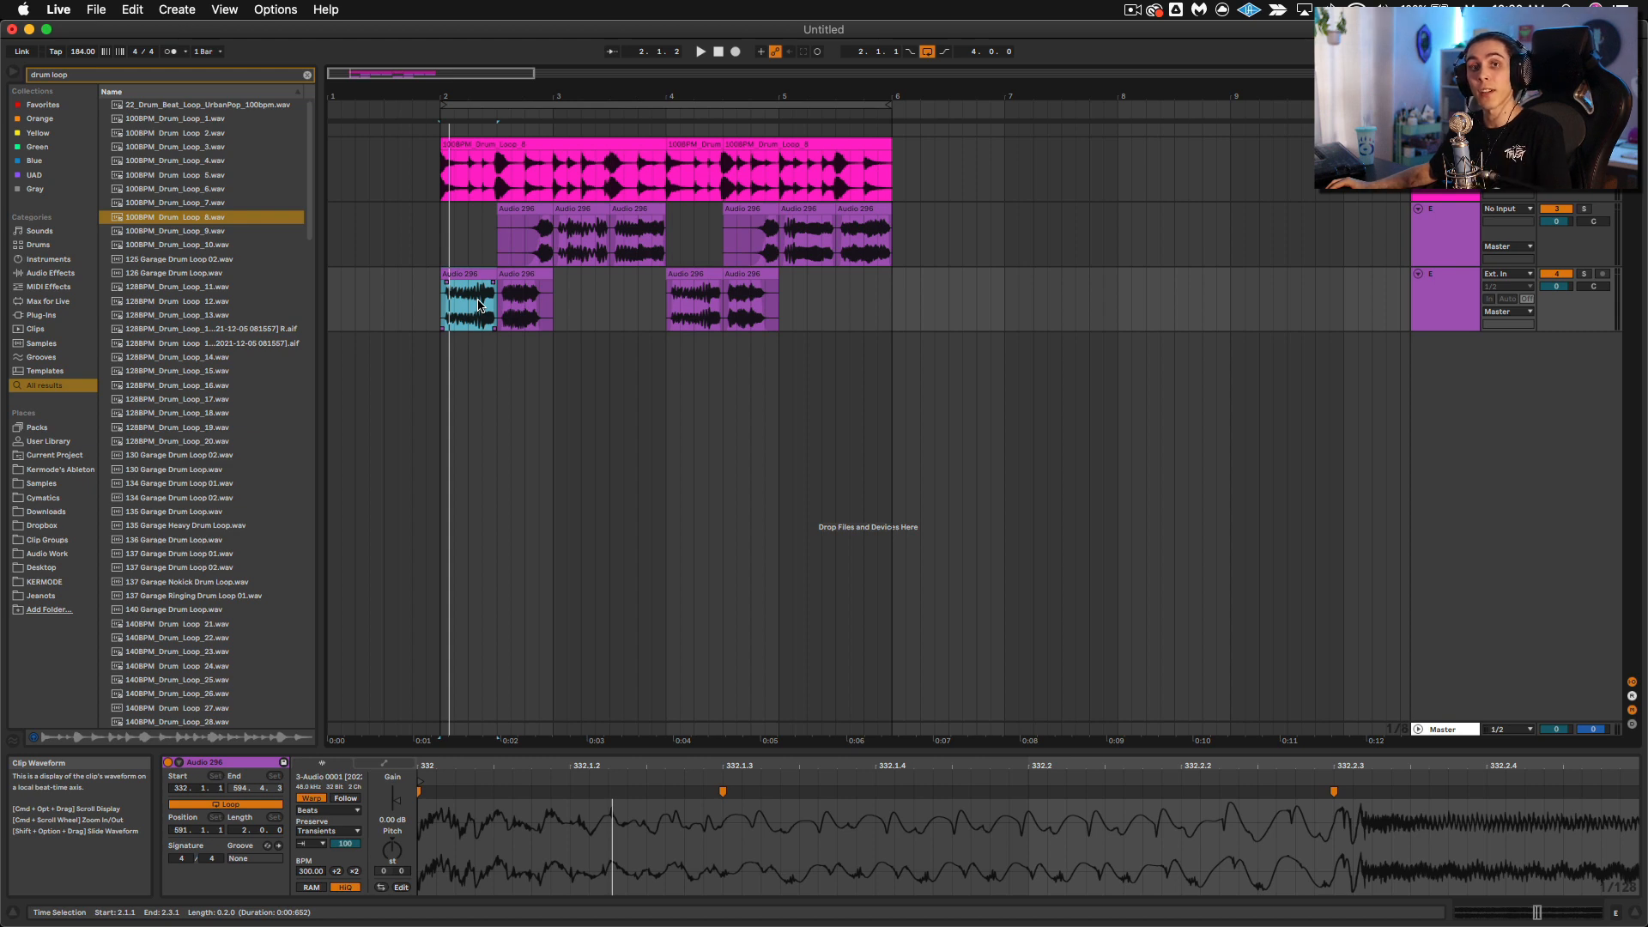
left_click_drag(516, 764, 516, 687)
left_click(520, 826)
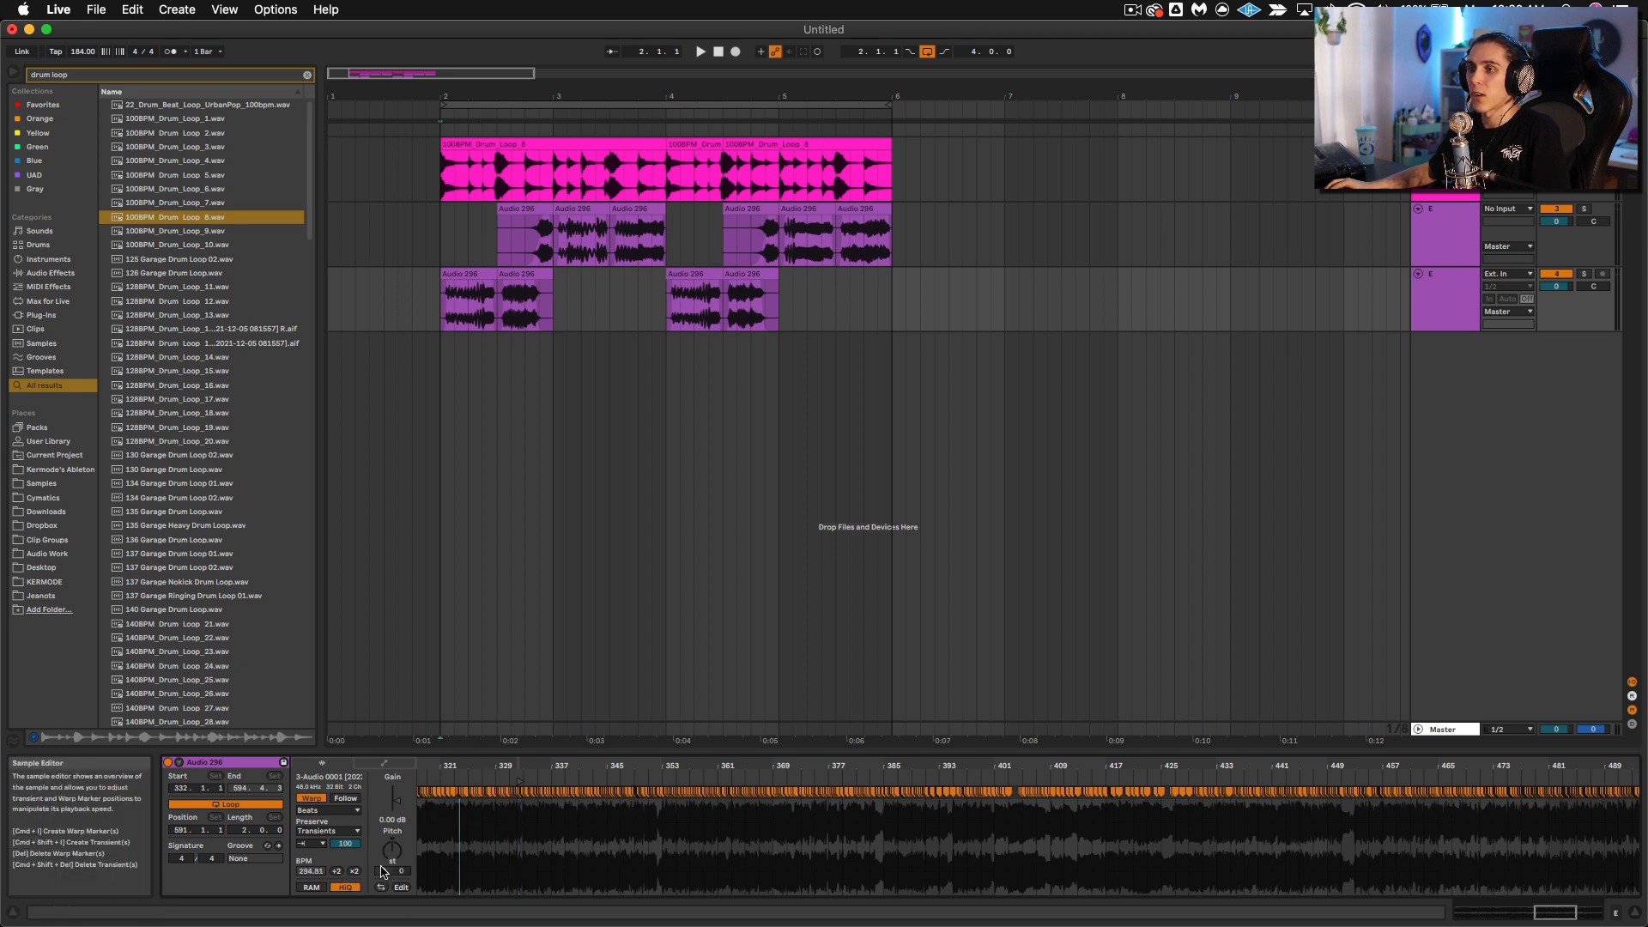
left_click(337, 872)
left_click(354, 871)
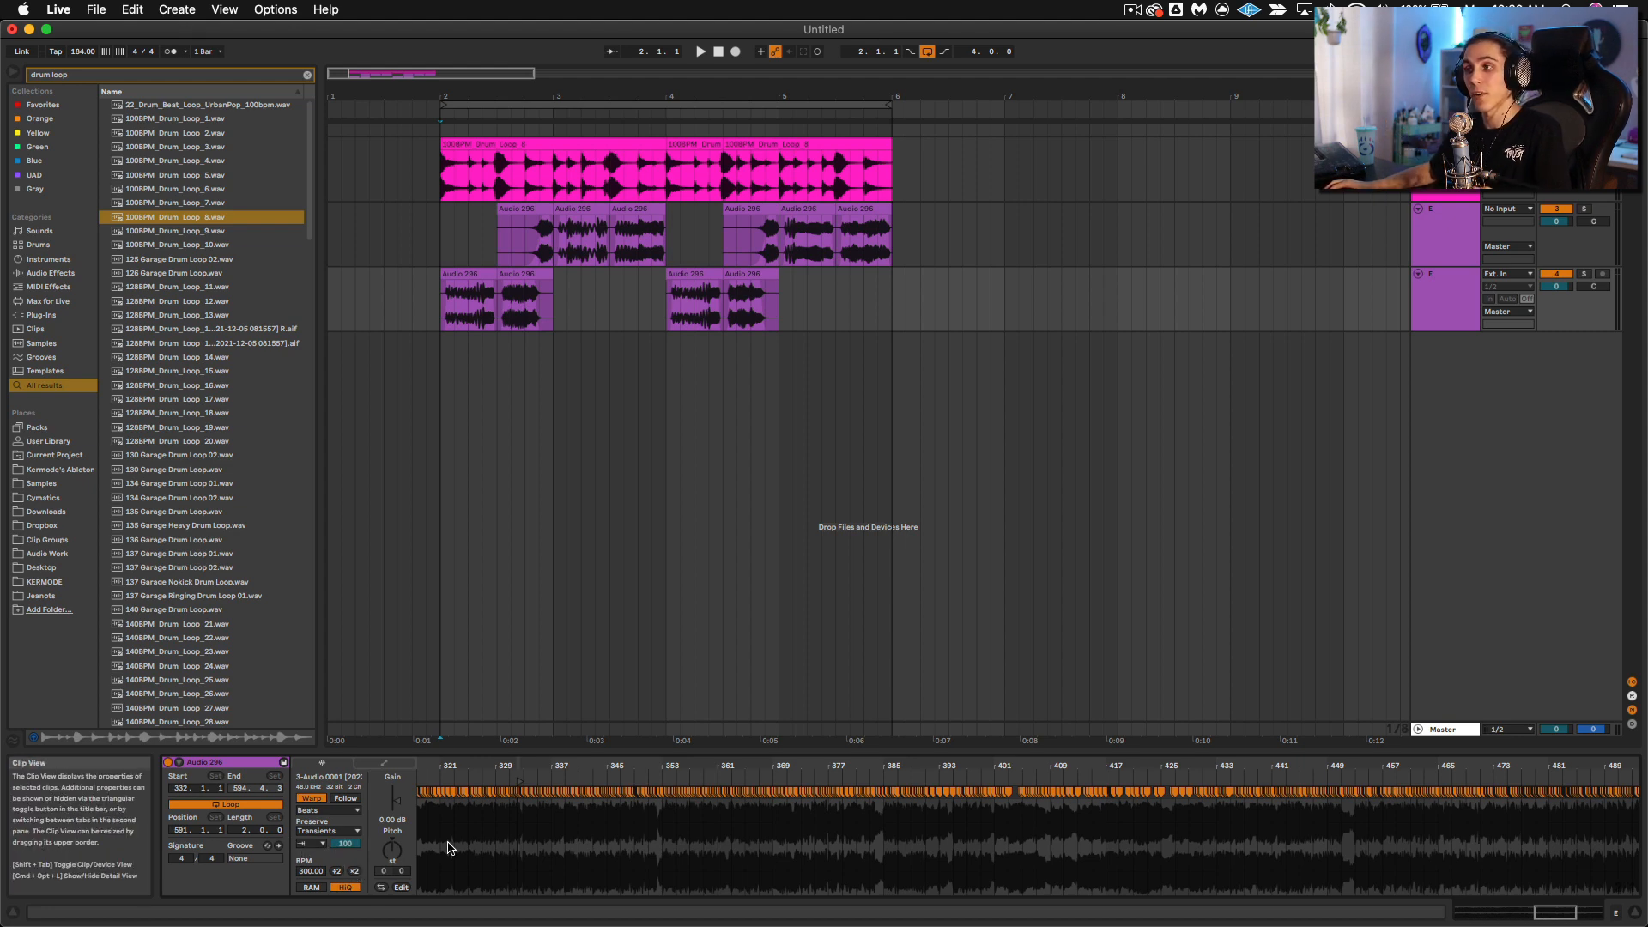
Step: Audition the first lower-track bass clip while examining its waveform around bar 332 of the recording
left_click_drag(513, 767, 538, 817)
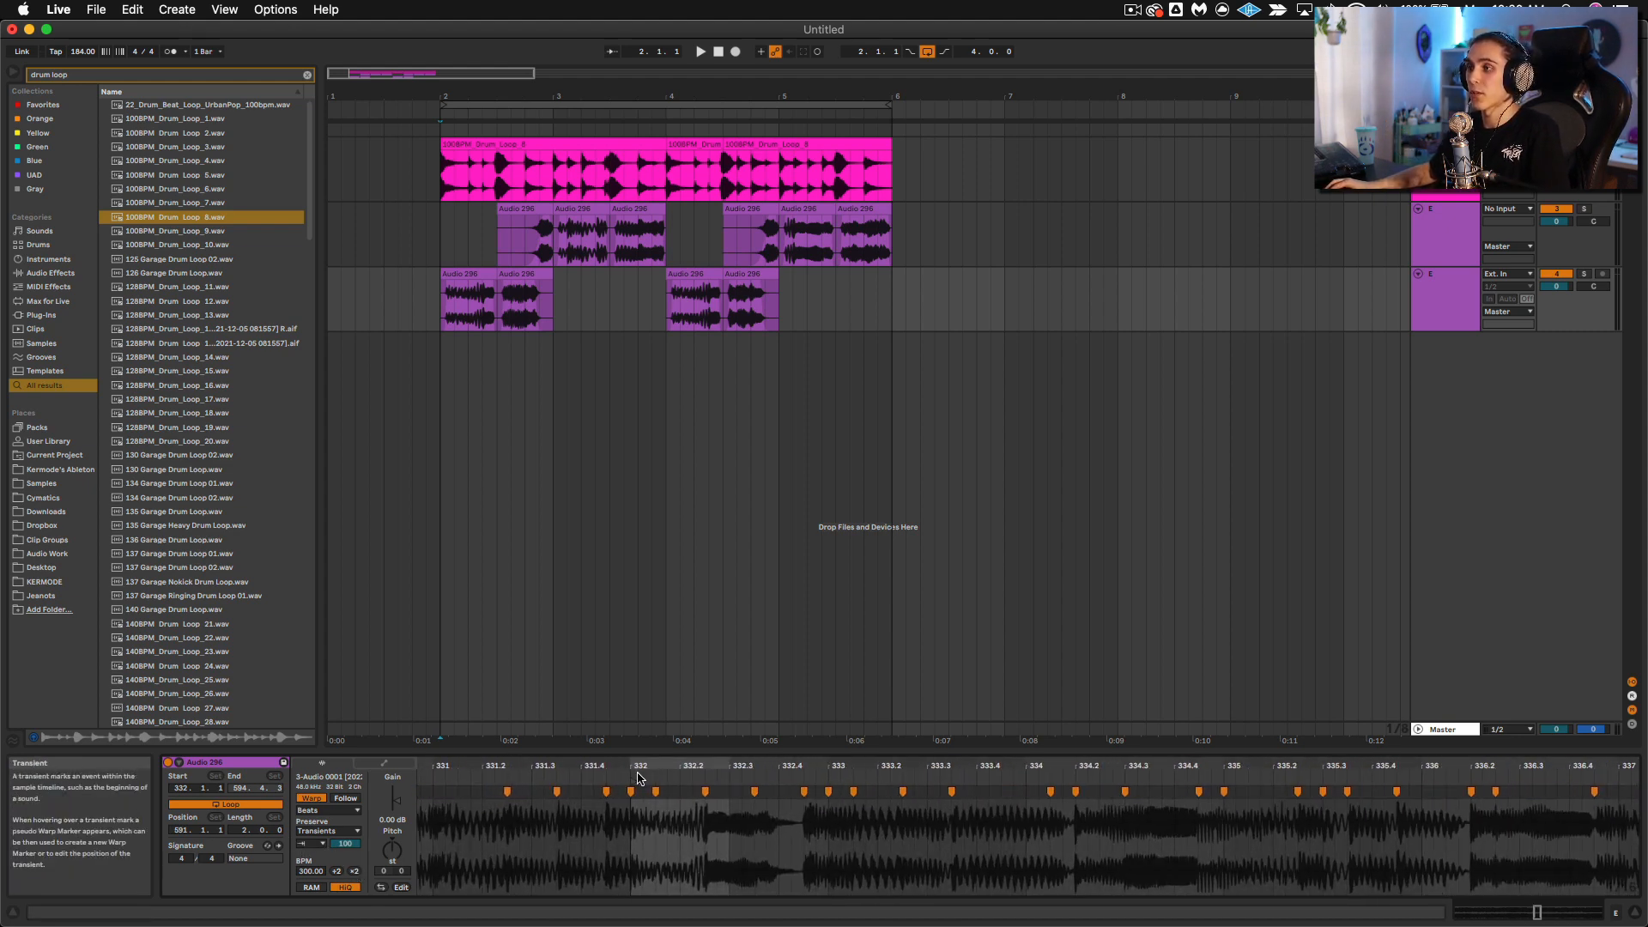
left_click_drag(642, 766, 643, 788)
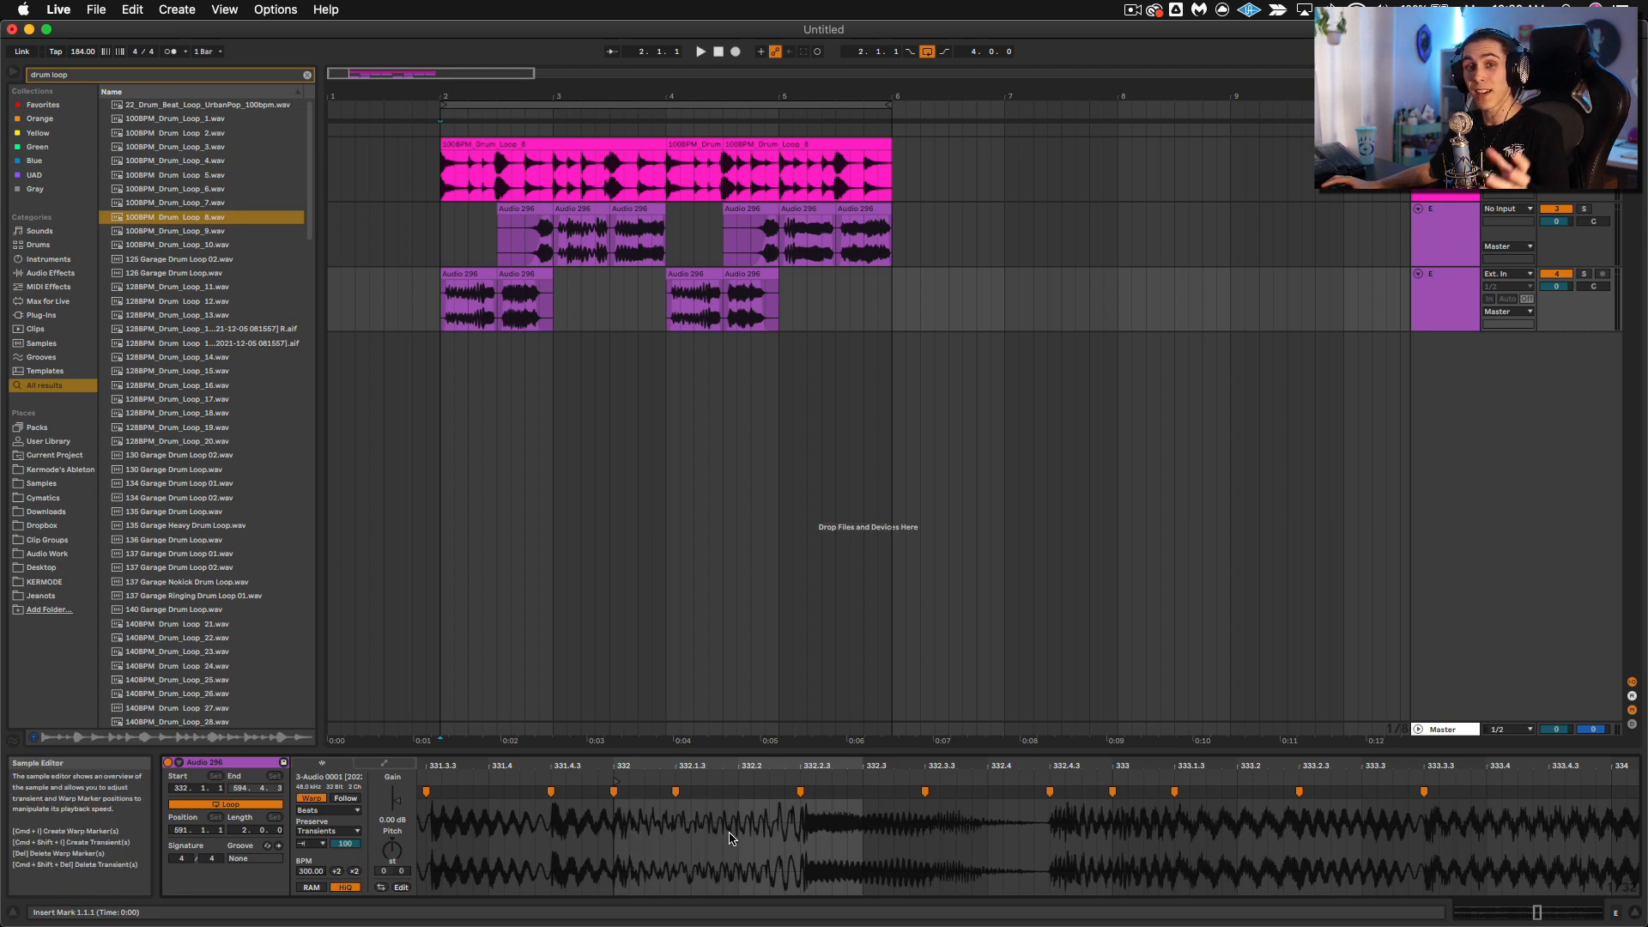
key("space")
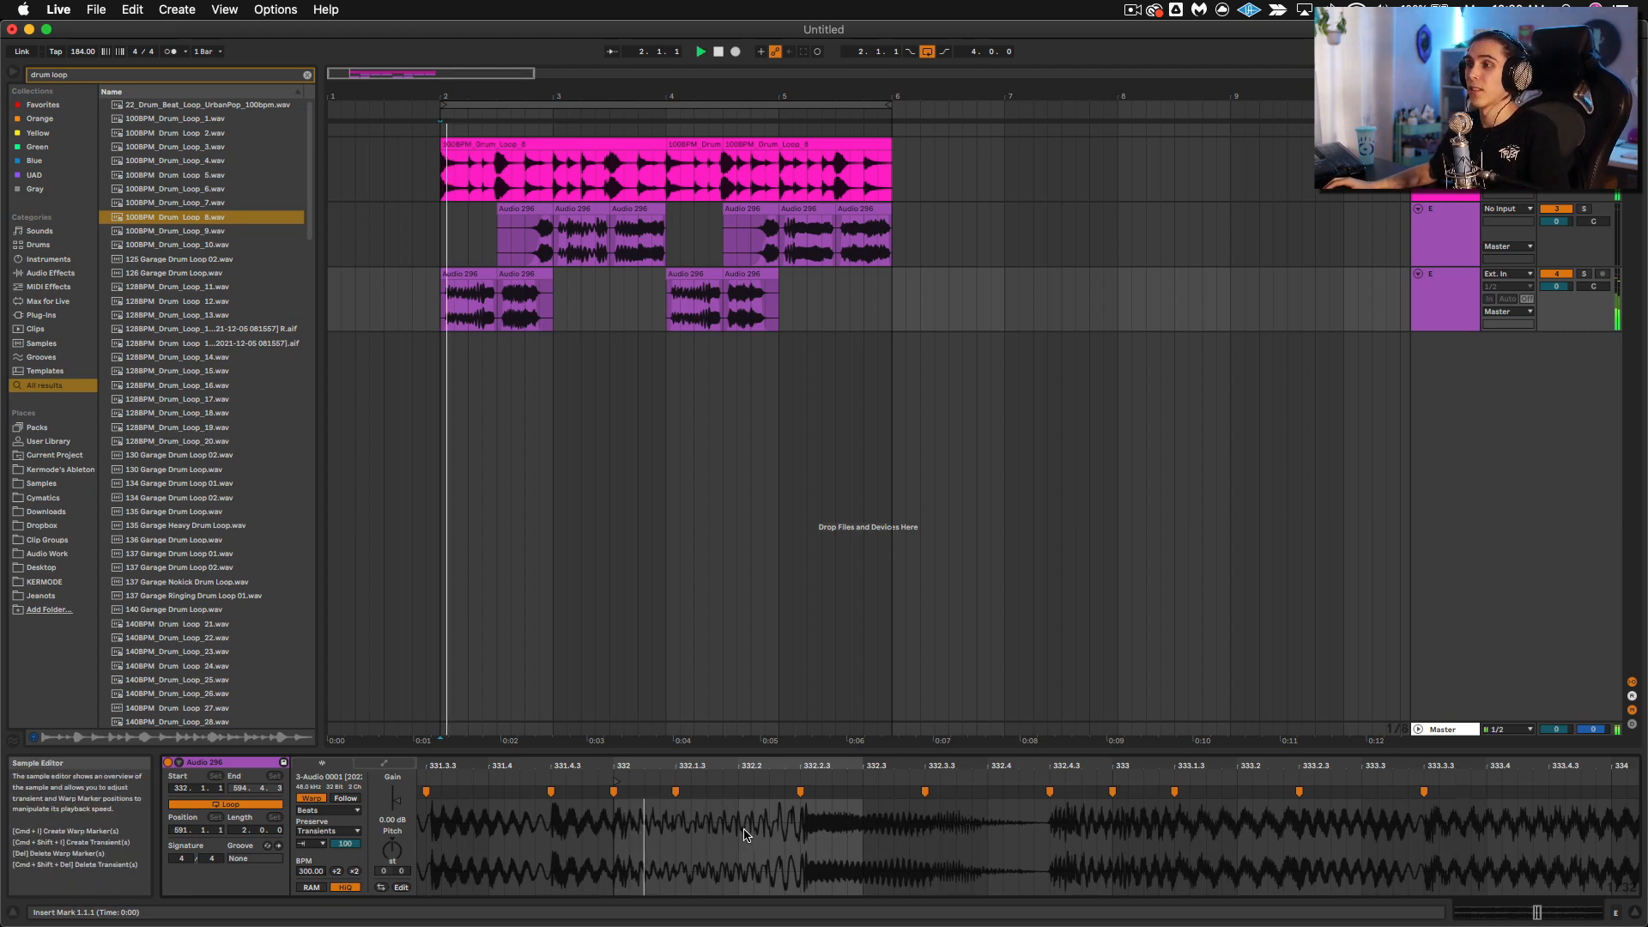
key("space")
key("space")
key("space")
Step: Try start points 332.4.3 and 340.2.3 for the first lower-track bass clip, and undo the start marker changes
left_click_drag(766, 766, 767, 725)
mouse_move(746, 782)
left_mouse_down()
mouse_move(685, 795)
mouse_move(821, 794)
left_mouse_up()
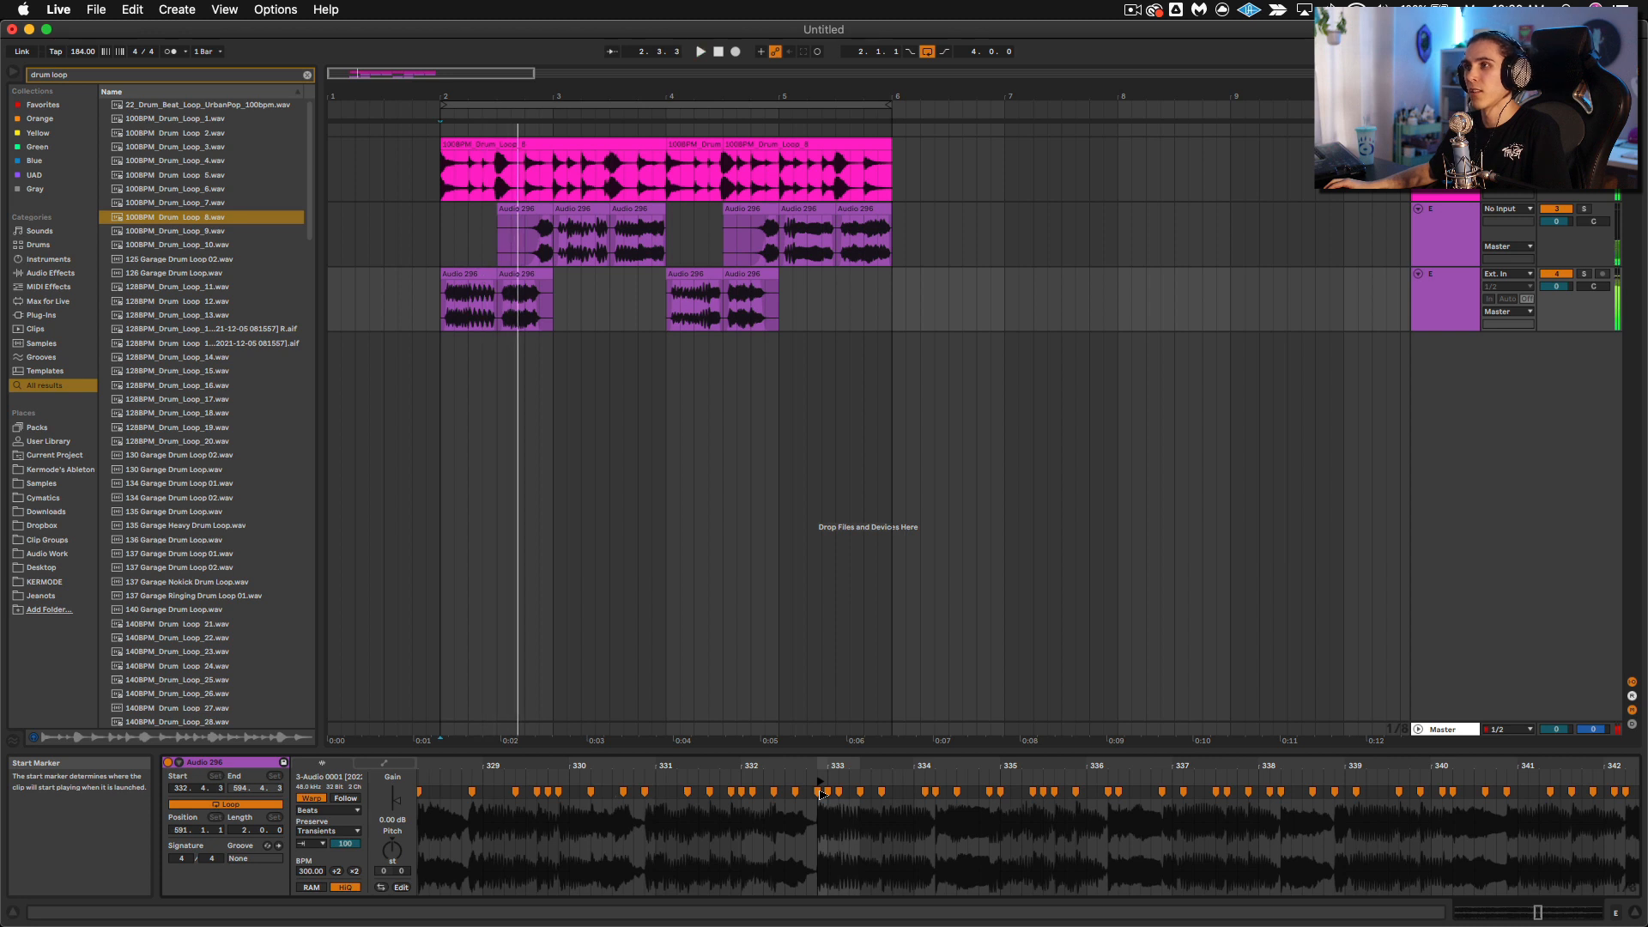
left_click_drag(821, 794, 1466, 757)
key("space")
key("space")
key("space")
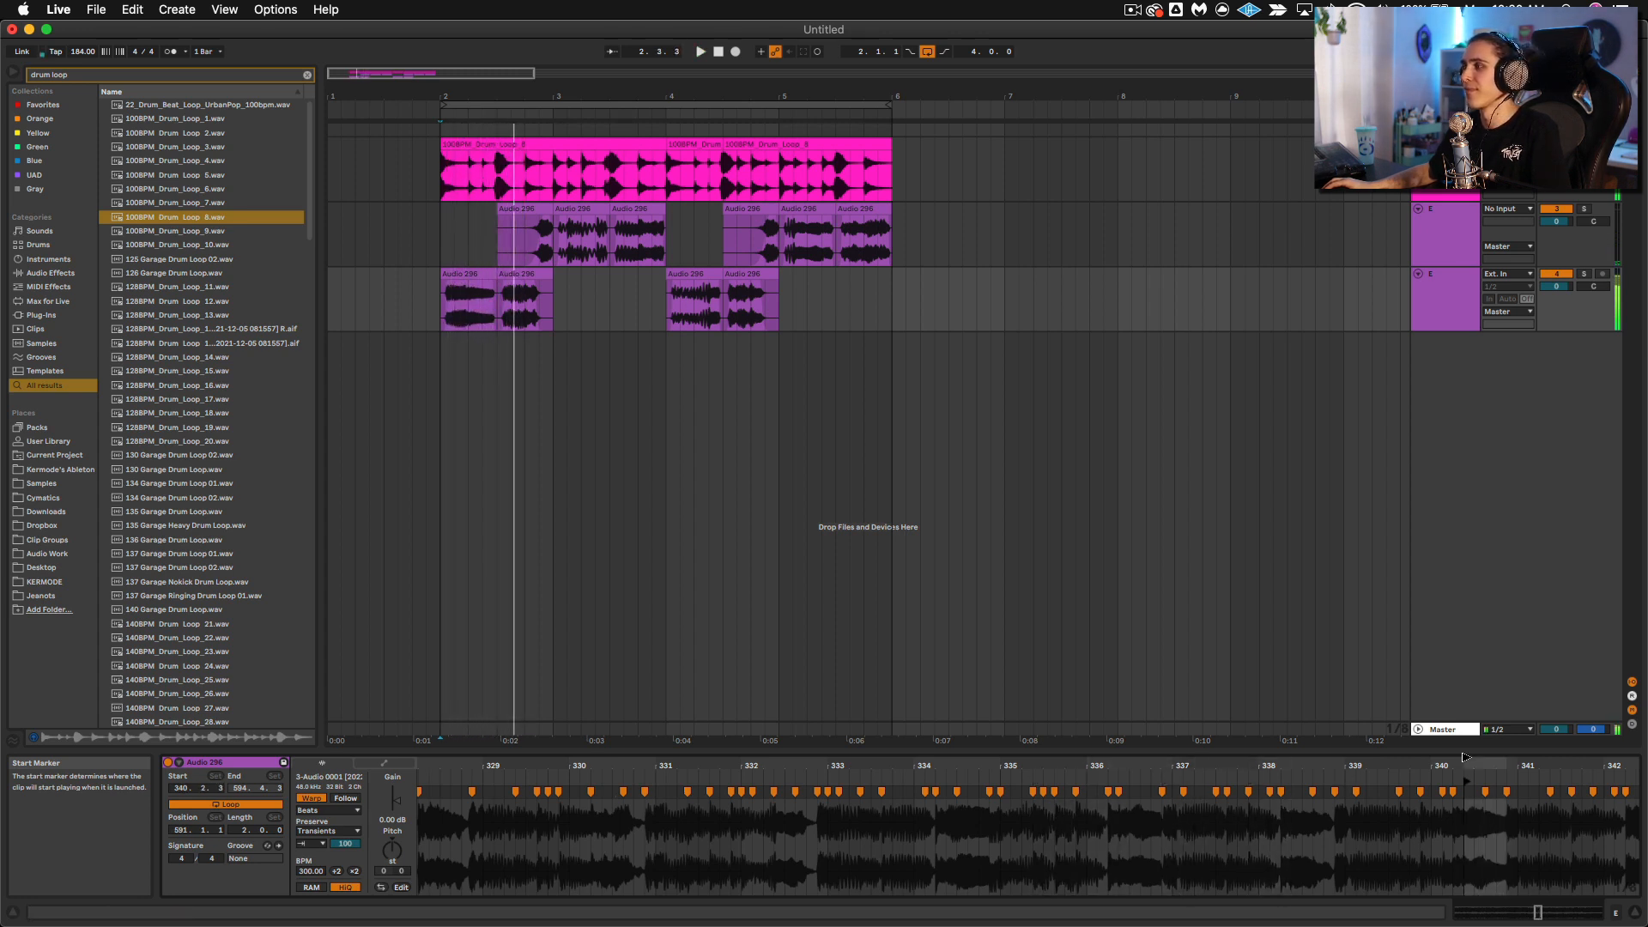
key("super+z")
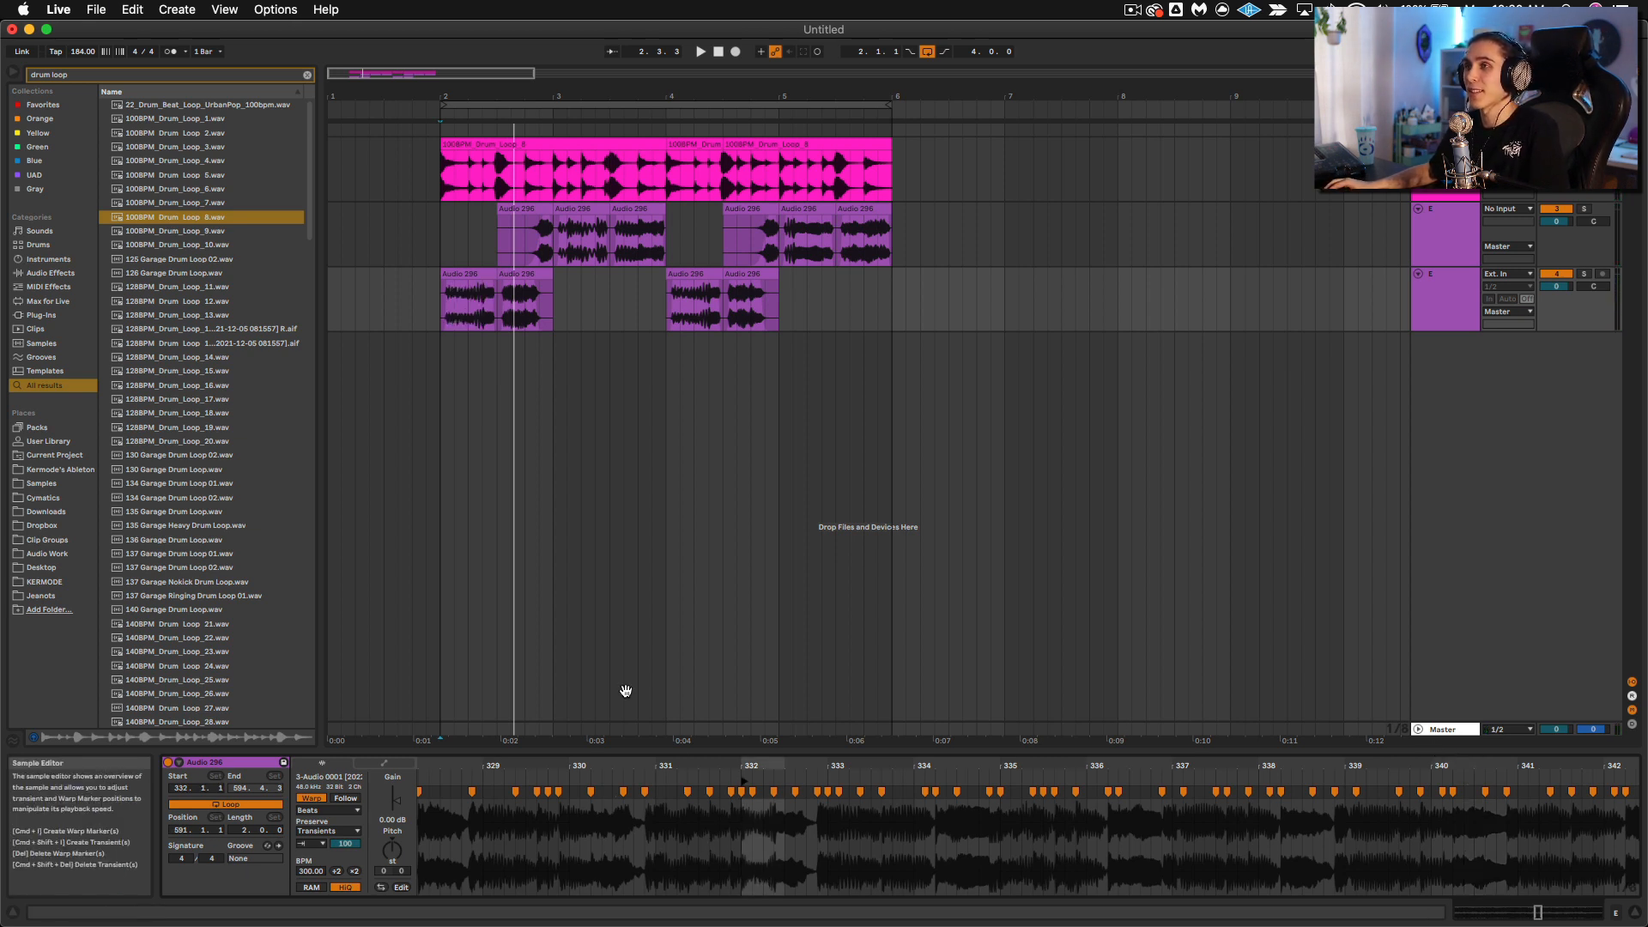
Step: Duplicate the bass clips on both tracks from bars 2 to 6 directly after themselves
key("space")
left_click(516, 271)
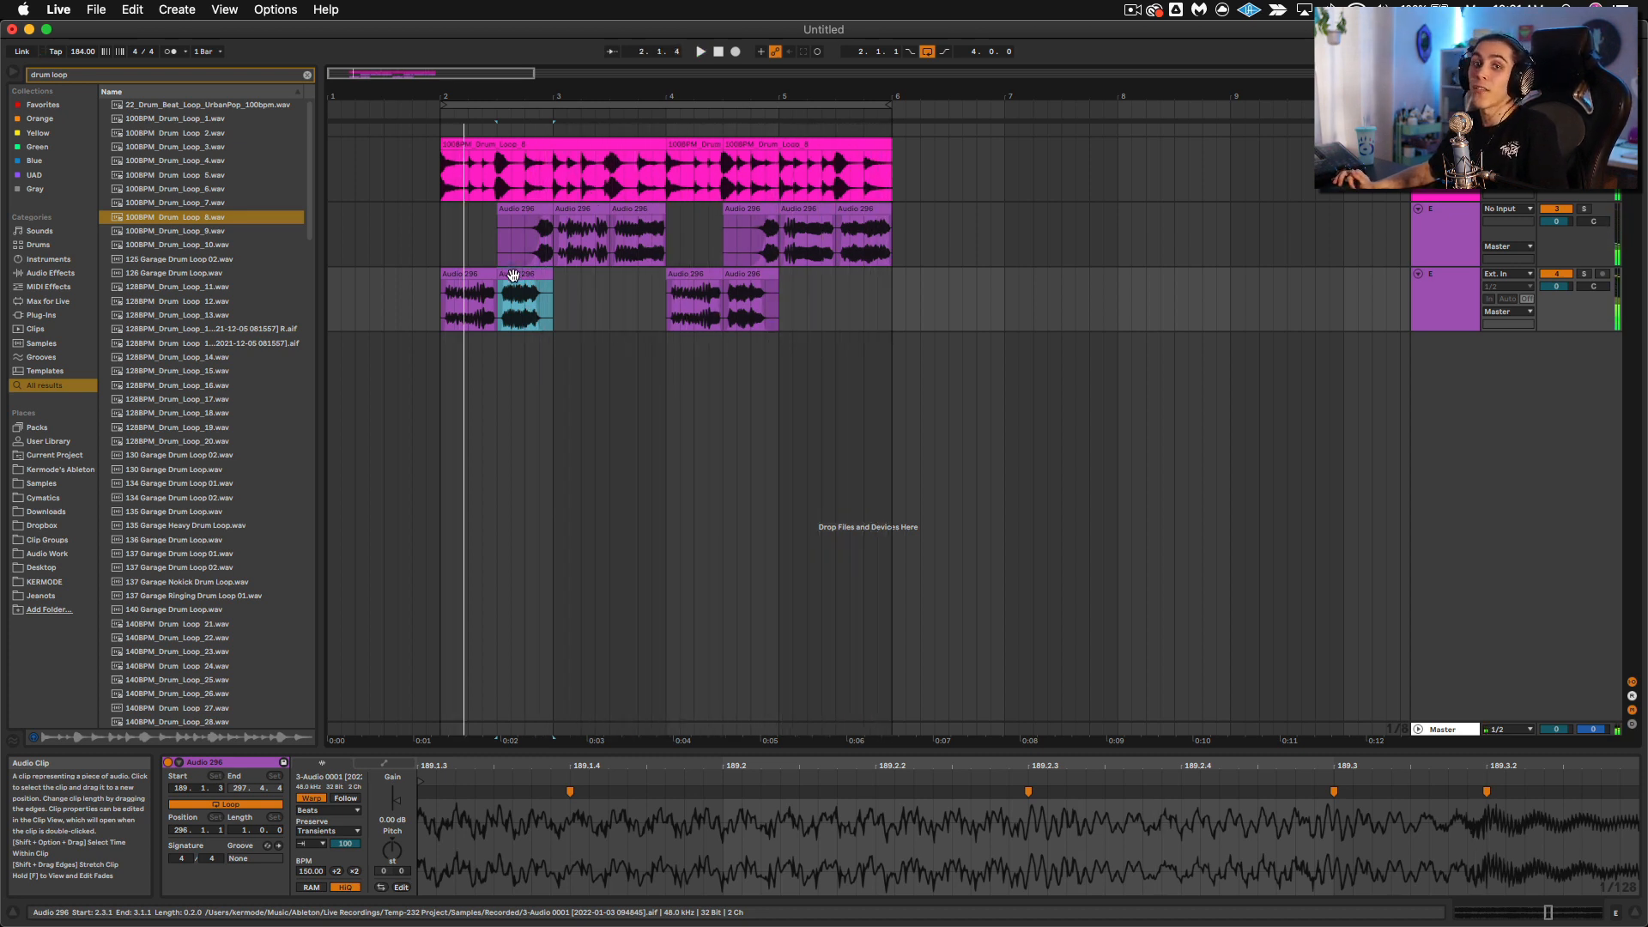
left_click_drag(437, 227, 892, 309)
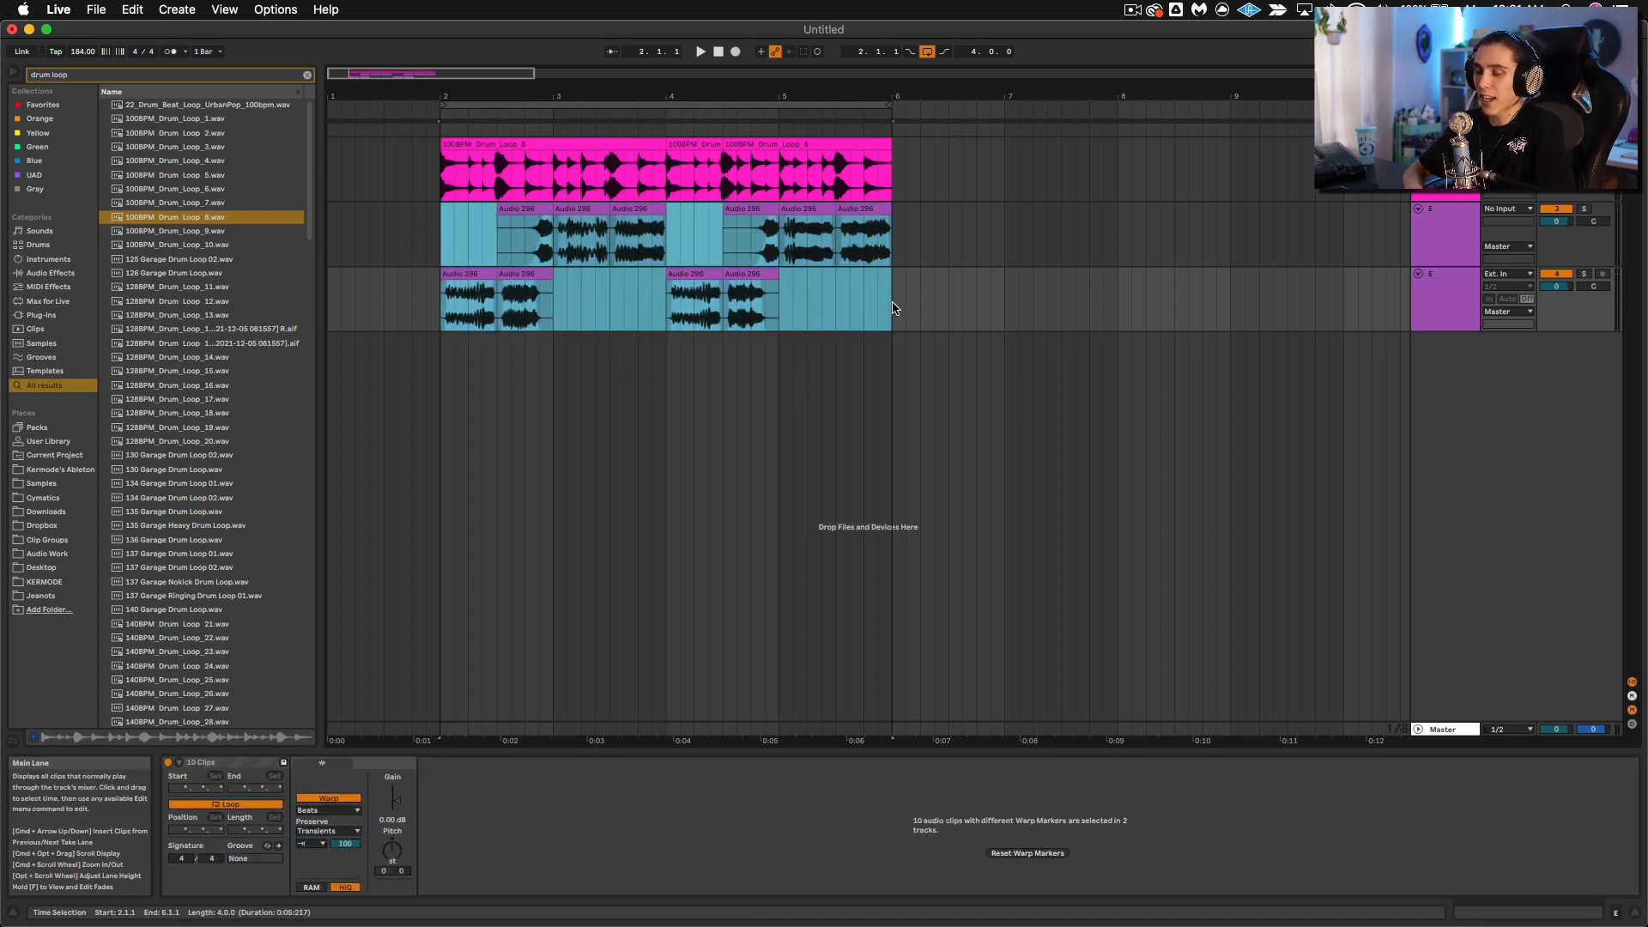
key("super+d")
Step: Extend the upper bass track's clip at bar 7 to a full bar and audition it with its start at 331.2.1
left_click(1049, 210)
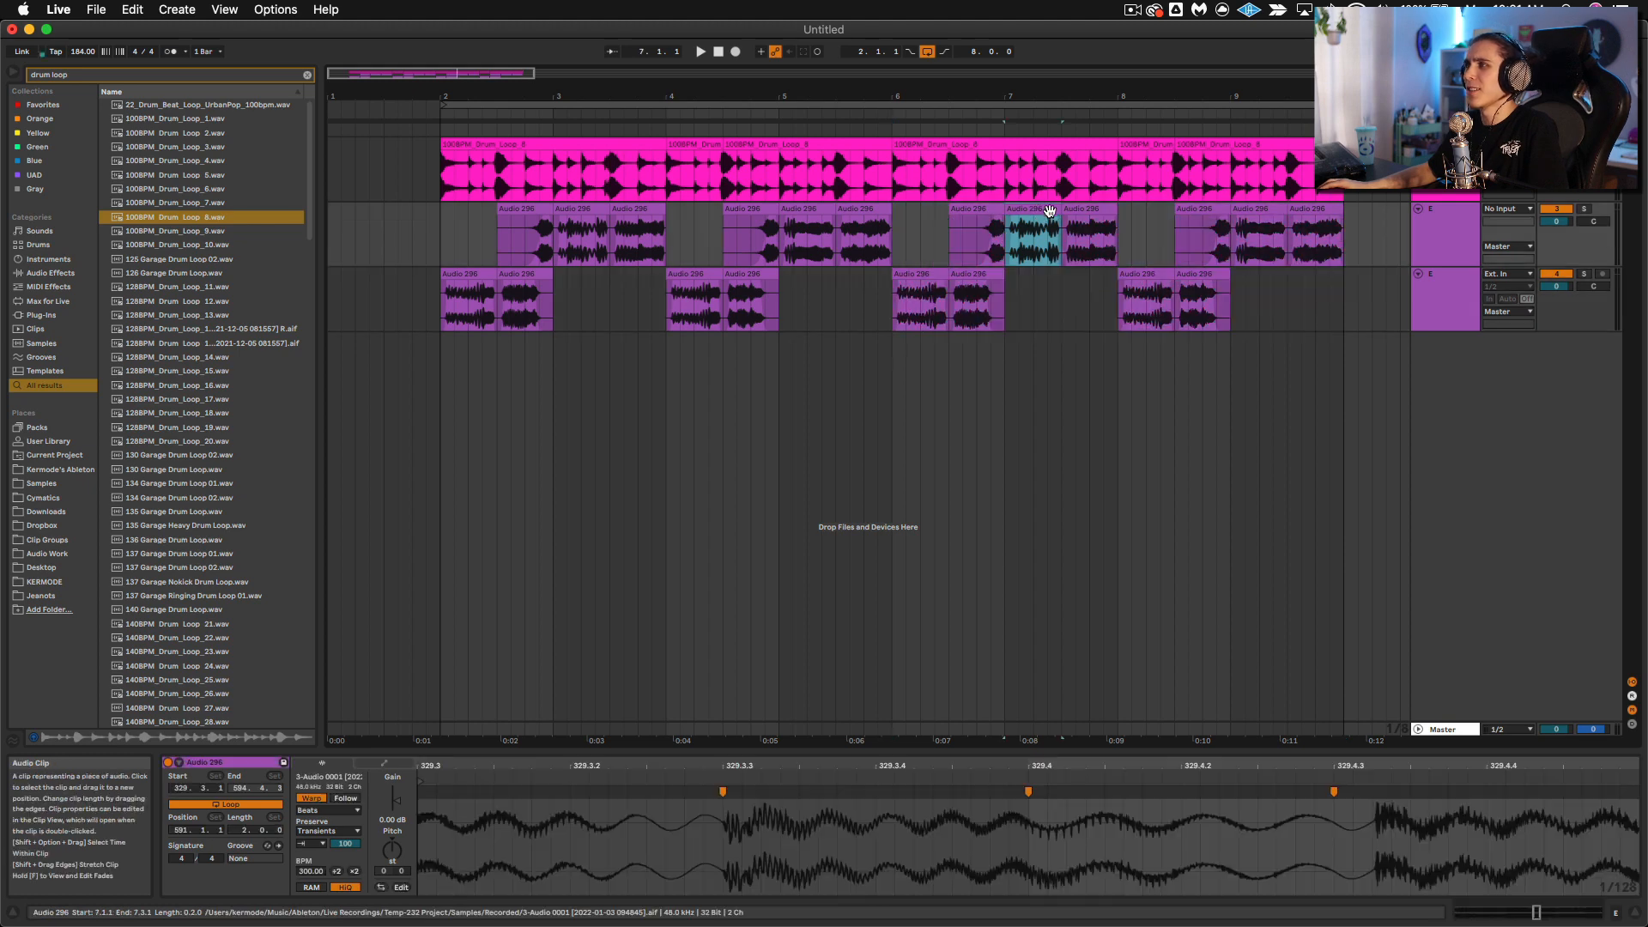
left_click_drag(1061, 211, 1119, 213)
key("space")
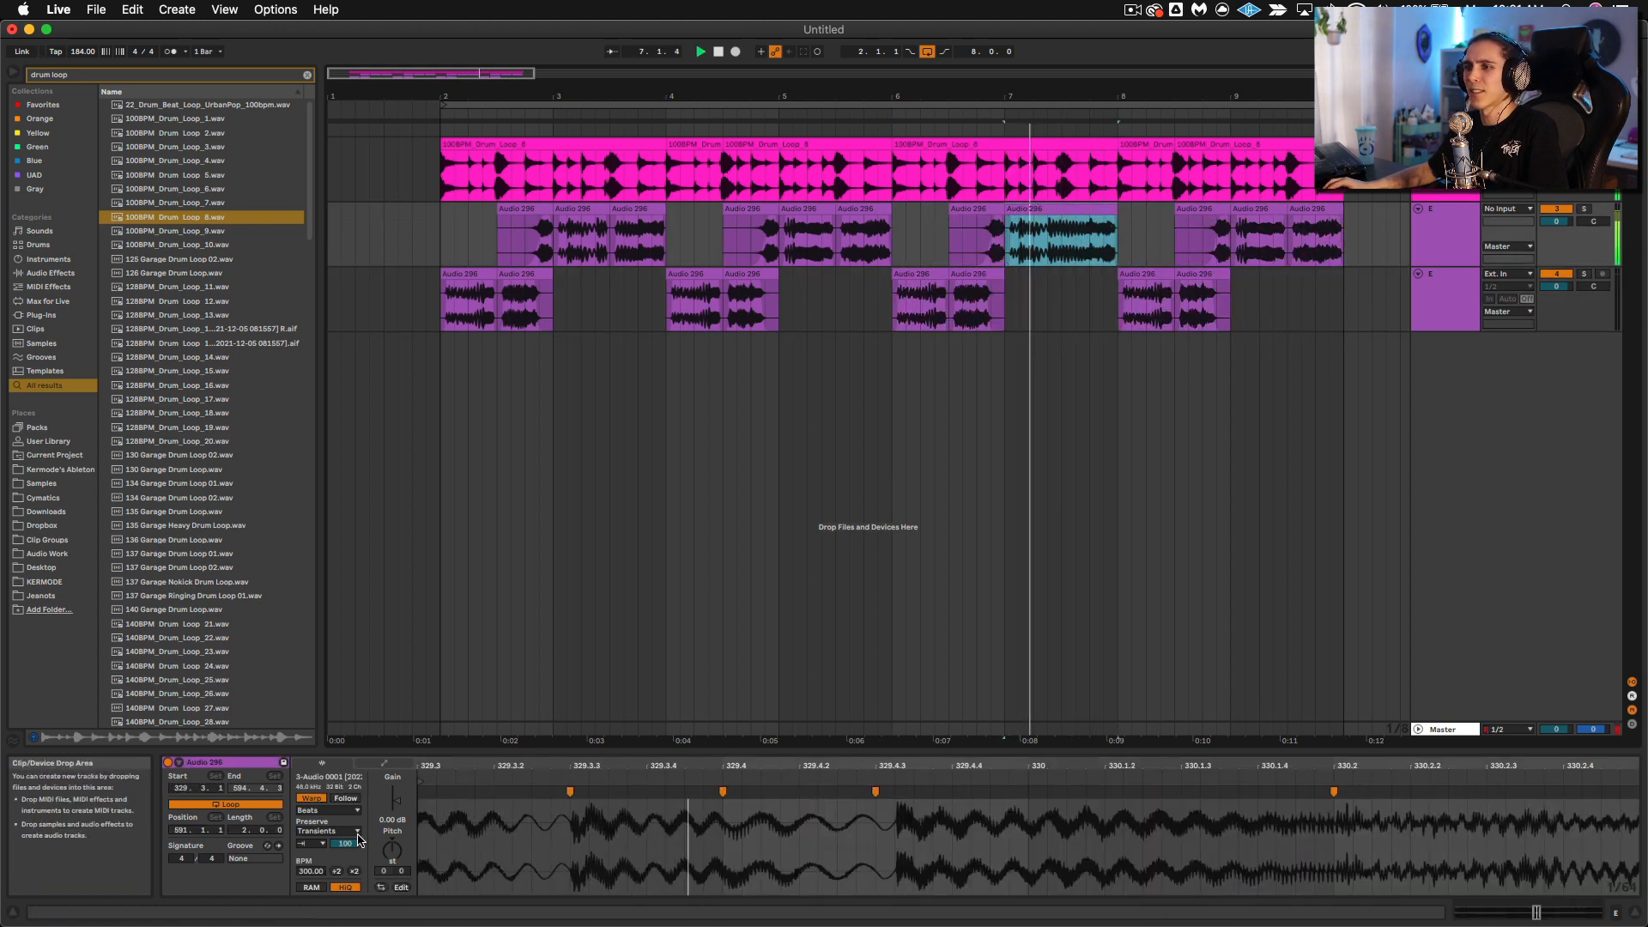
left_click_drag(197, 788, 197, 781)
key("space")
key("space")
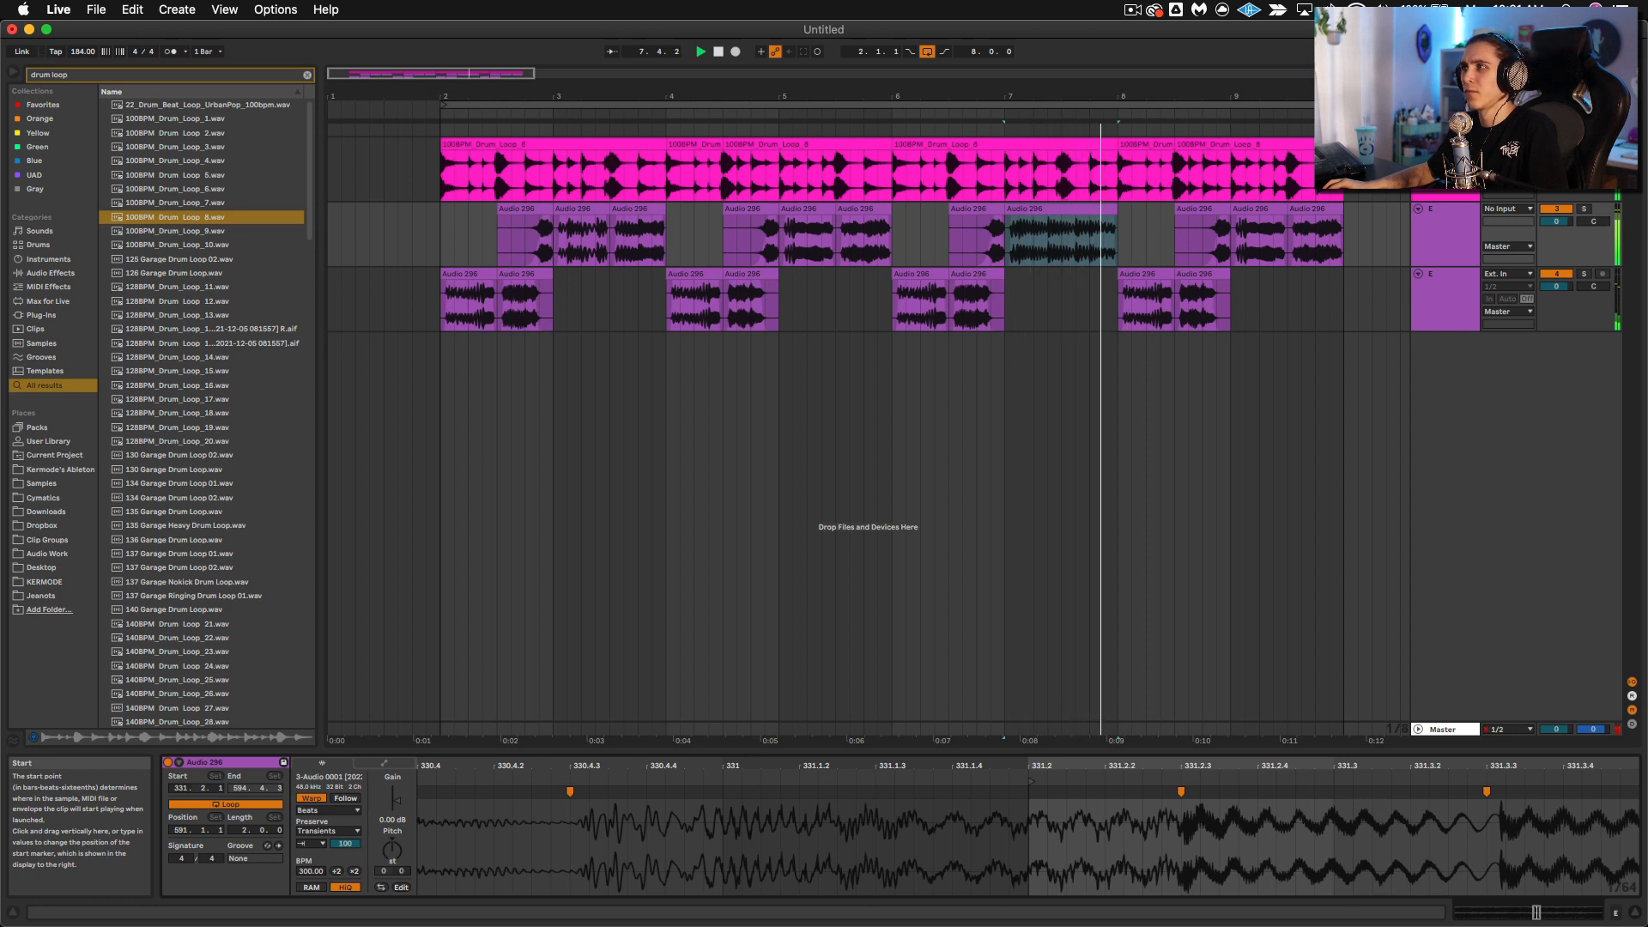
key("space")
key("space")
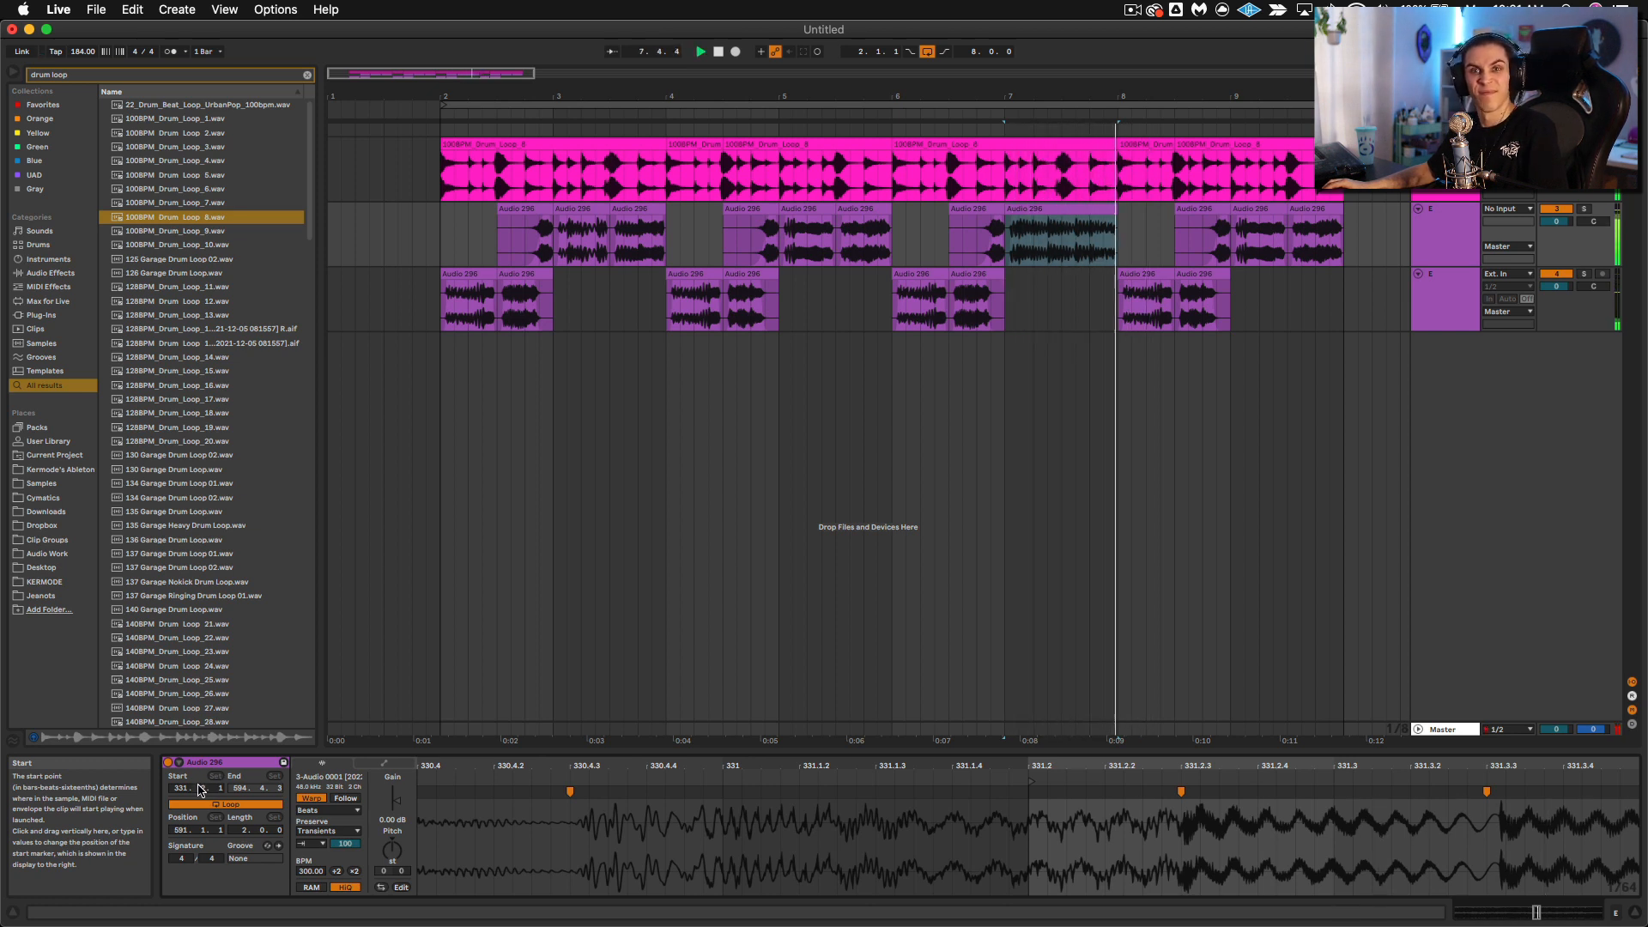